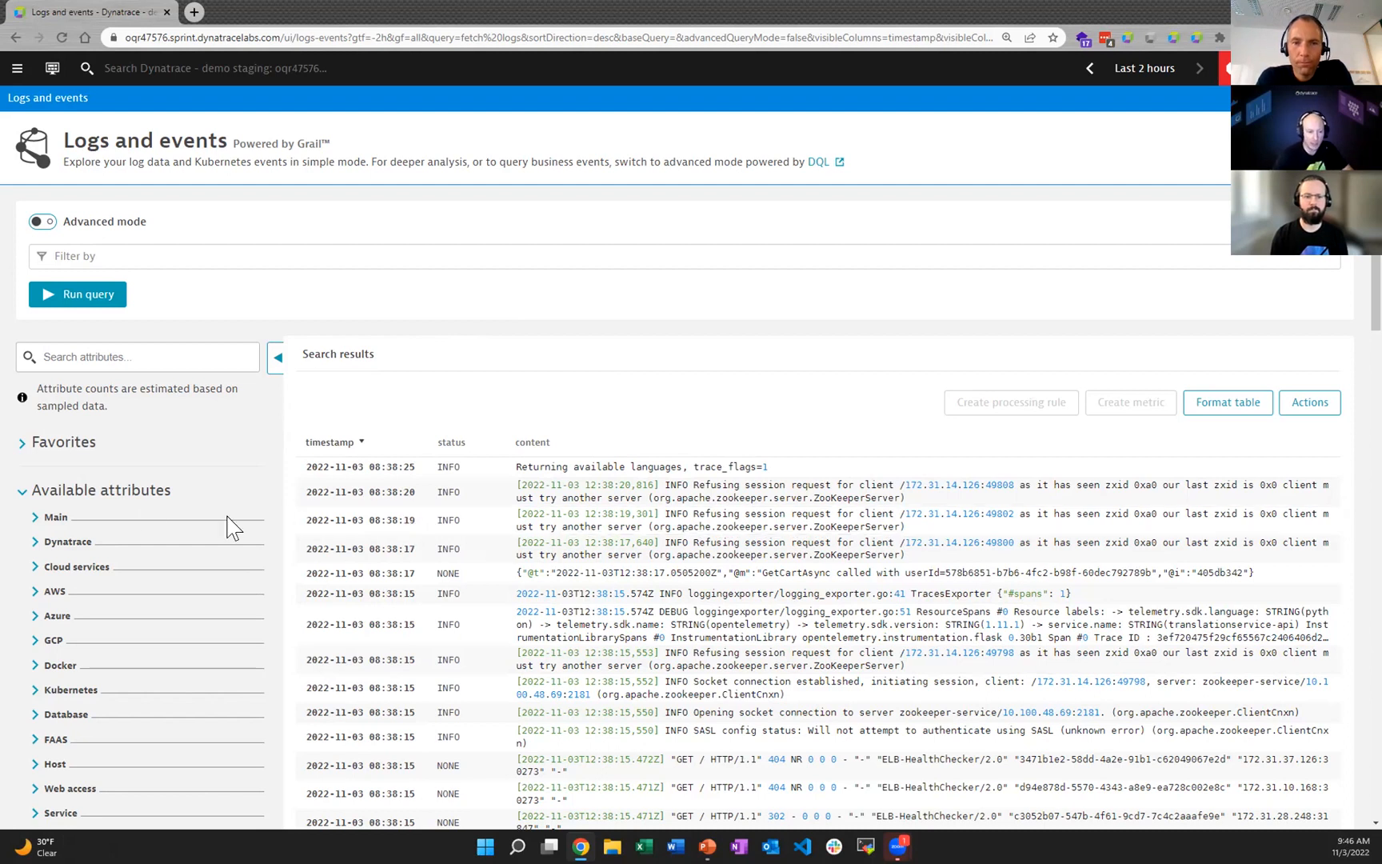
Step: Filter the logs to the ERROR value of the loglevel attribute and run the query
click(49, 521)
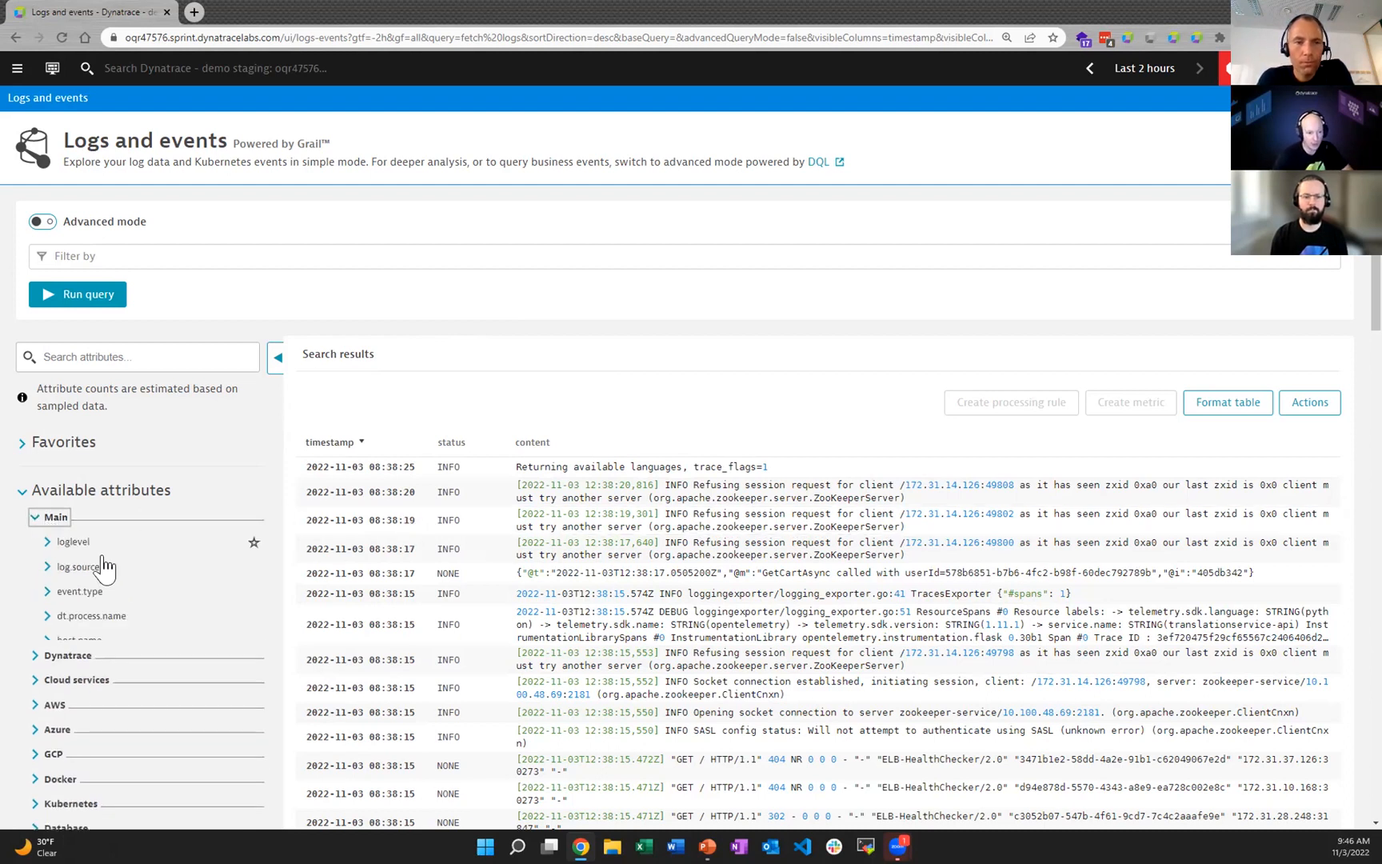
click(48, 541)
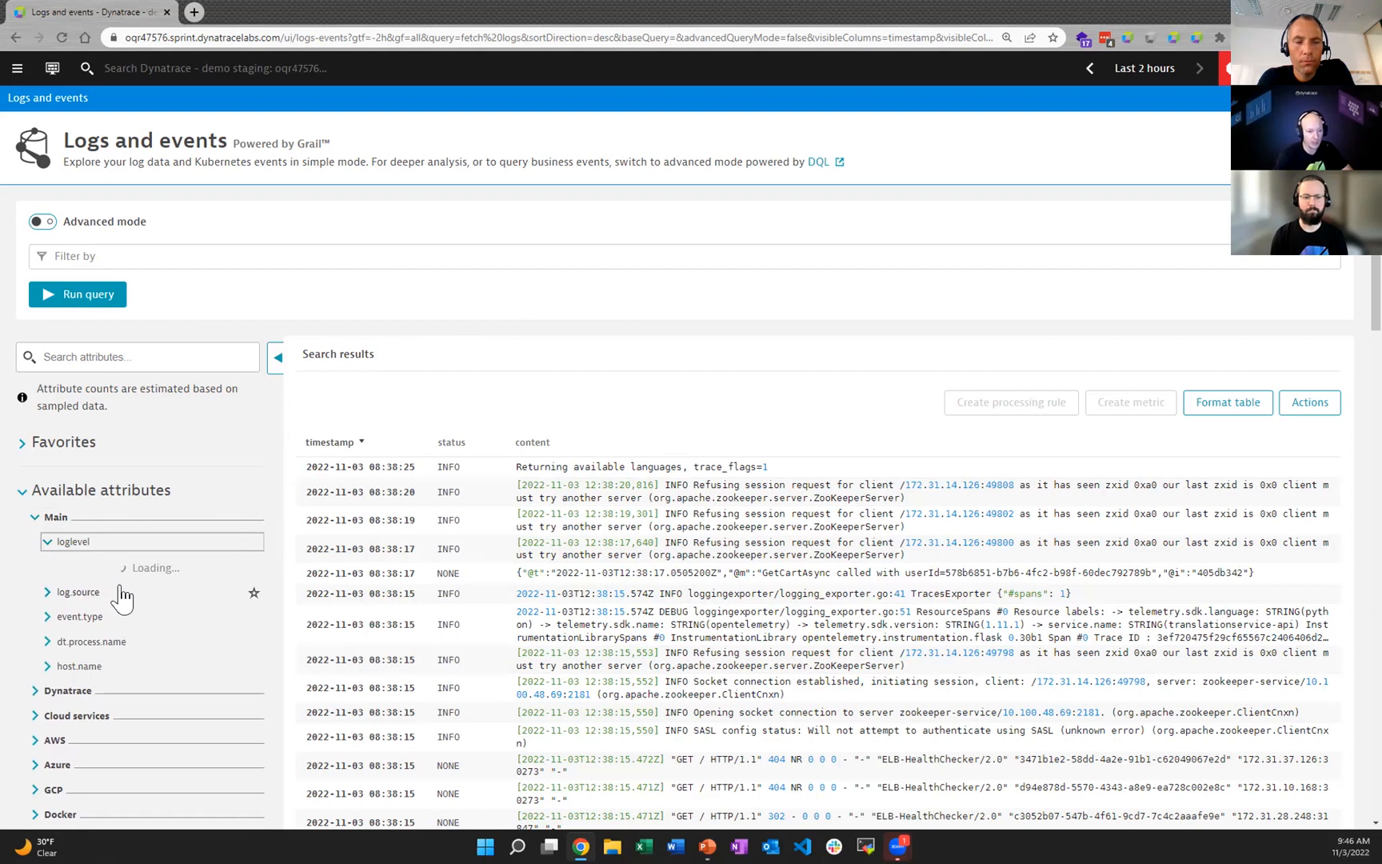
click(69, 635)
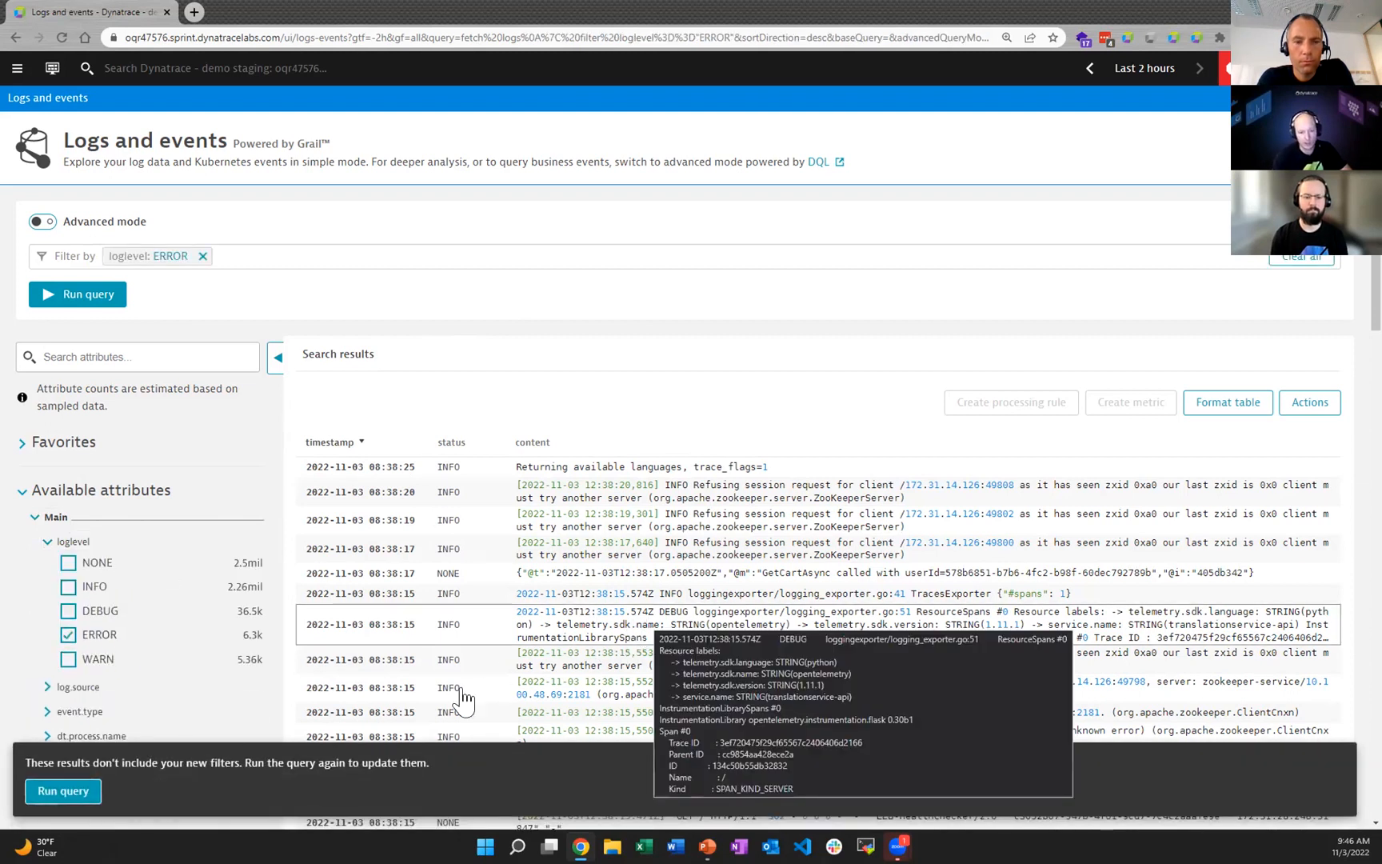
click(63, 790)
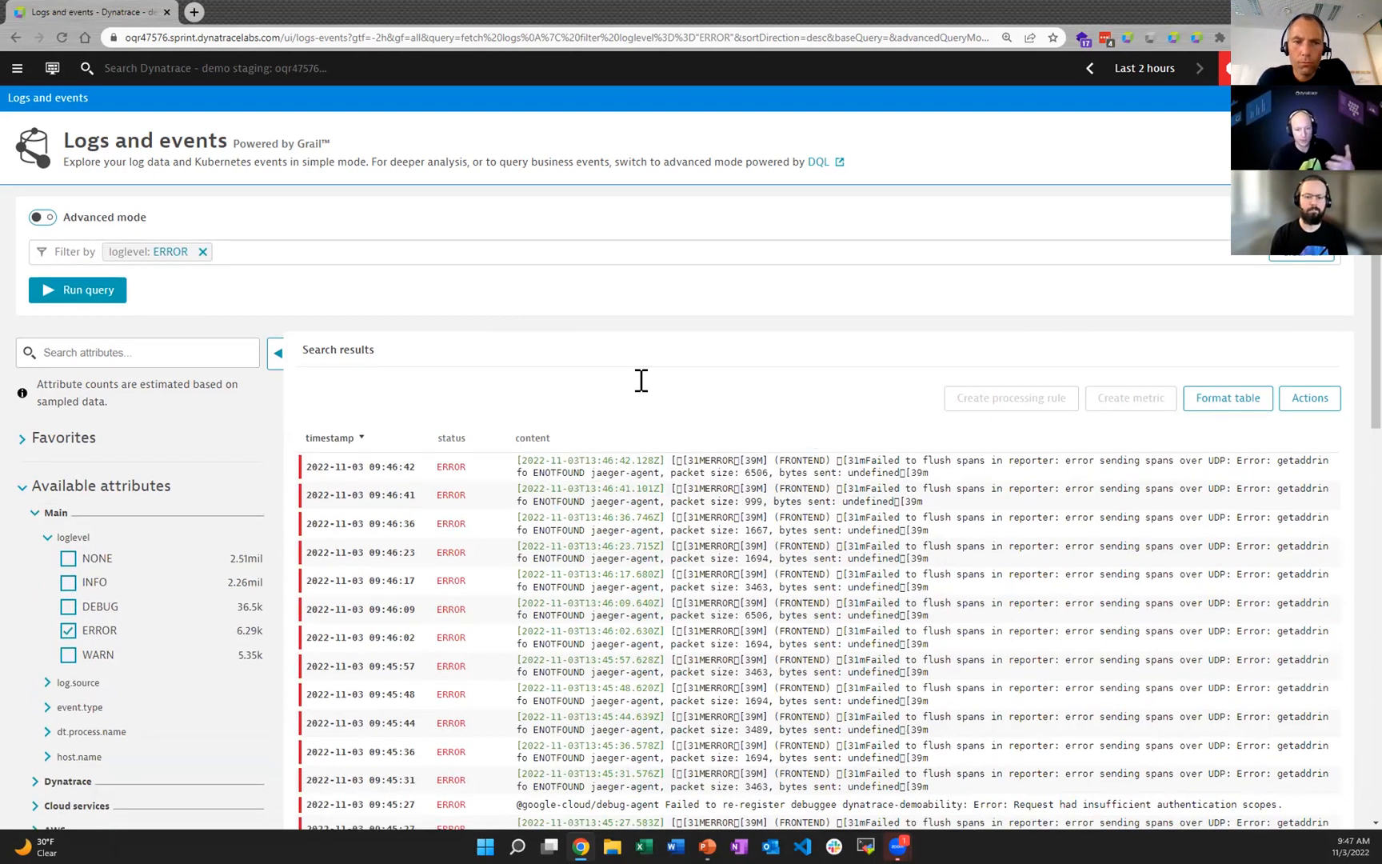
Step: Open the newest error record and examine its content, topology links, and Main and Dynatrace attributes
scroll(642, 382, down, 3)
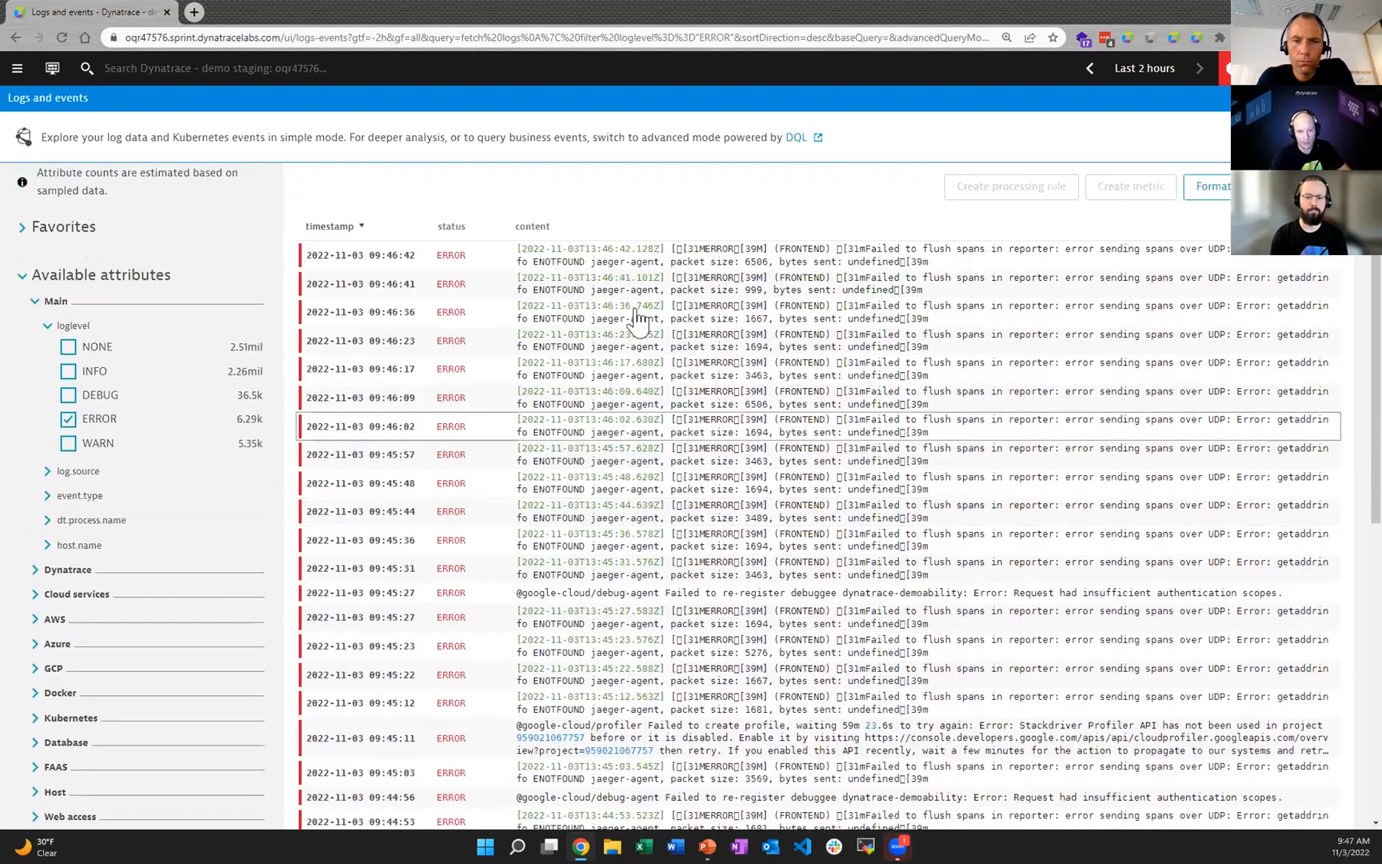
click(647, 266)
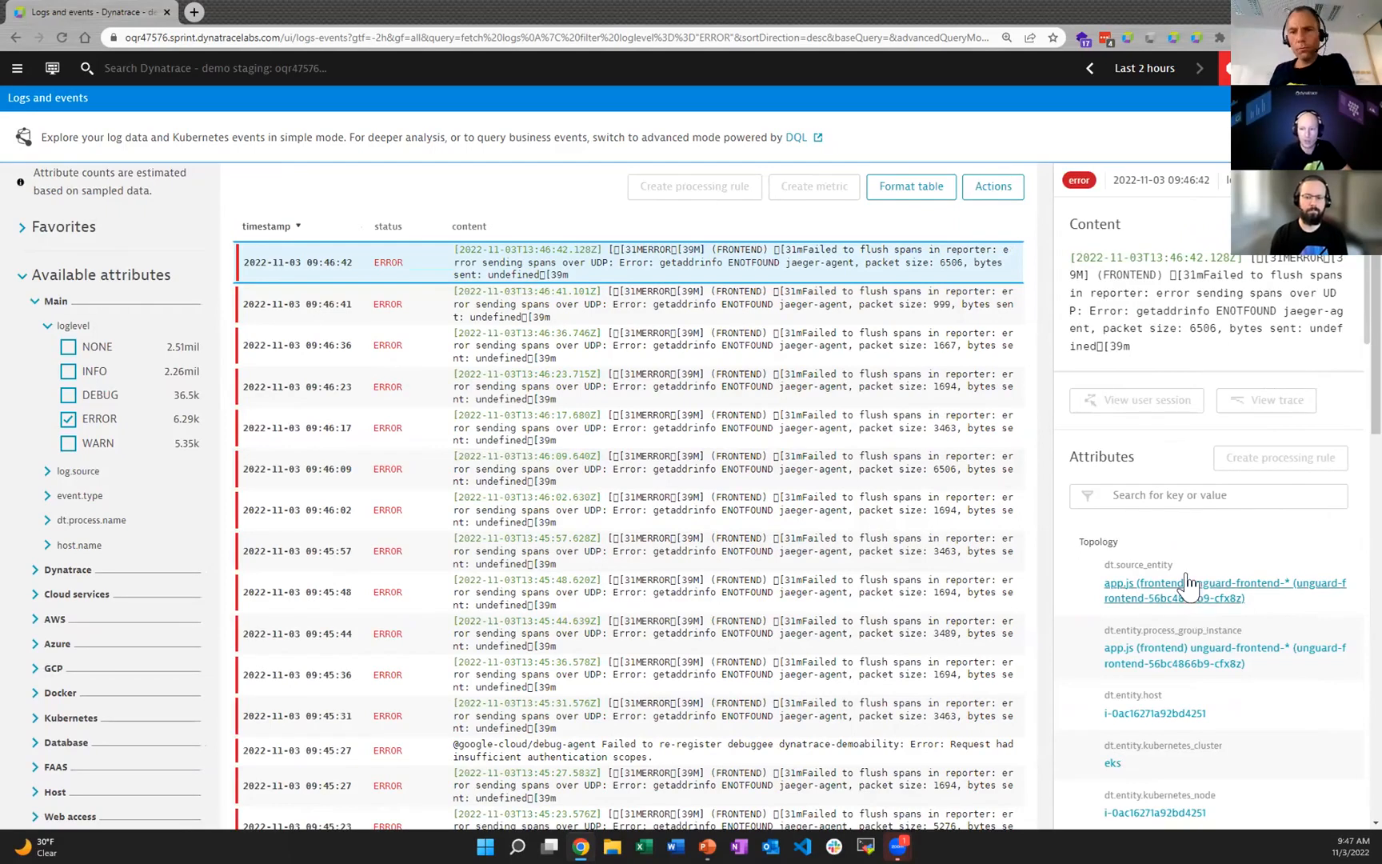
scroll(1183, 568, down, 1)
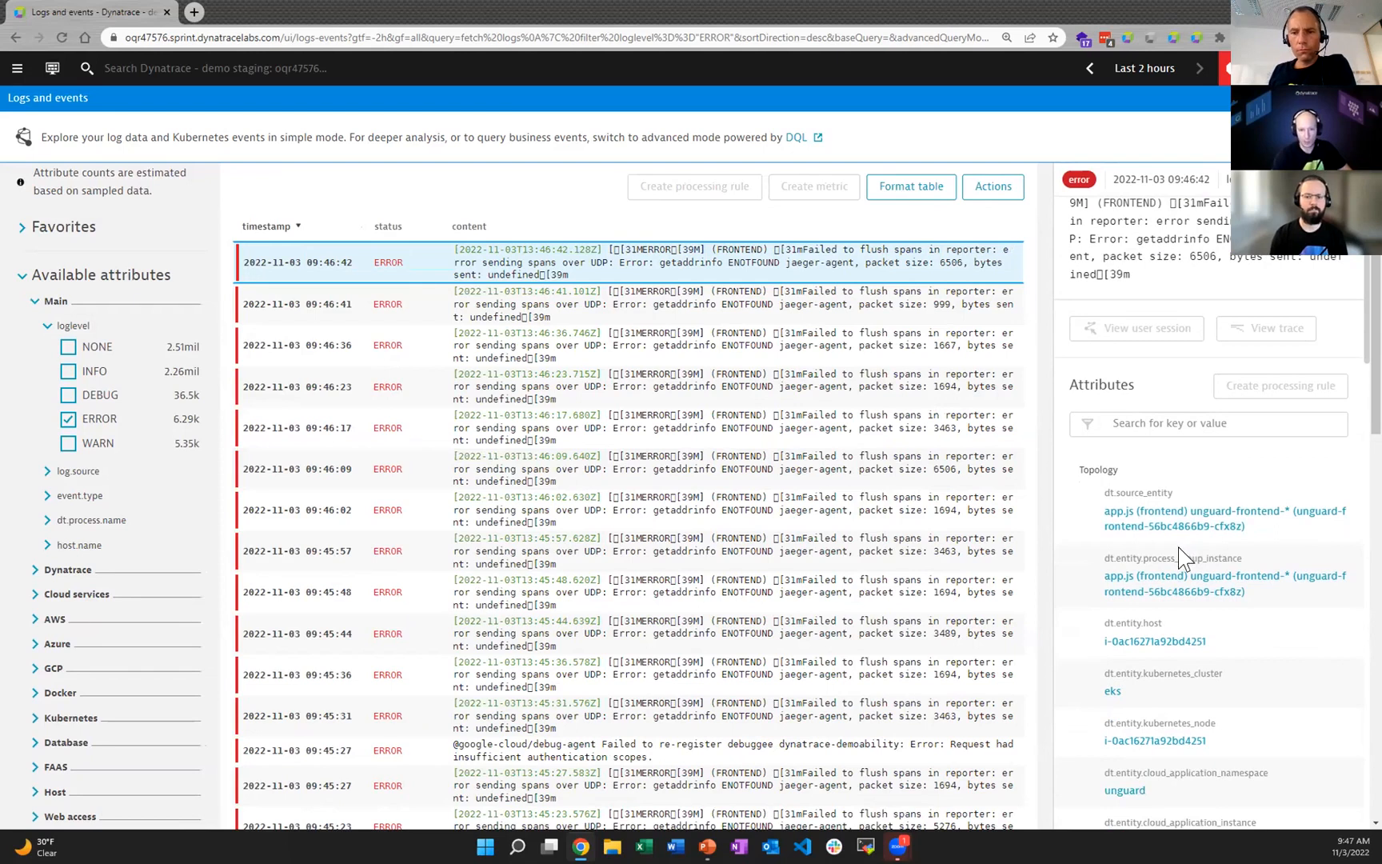
scroll(1181, 557, up, 1)
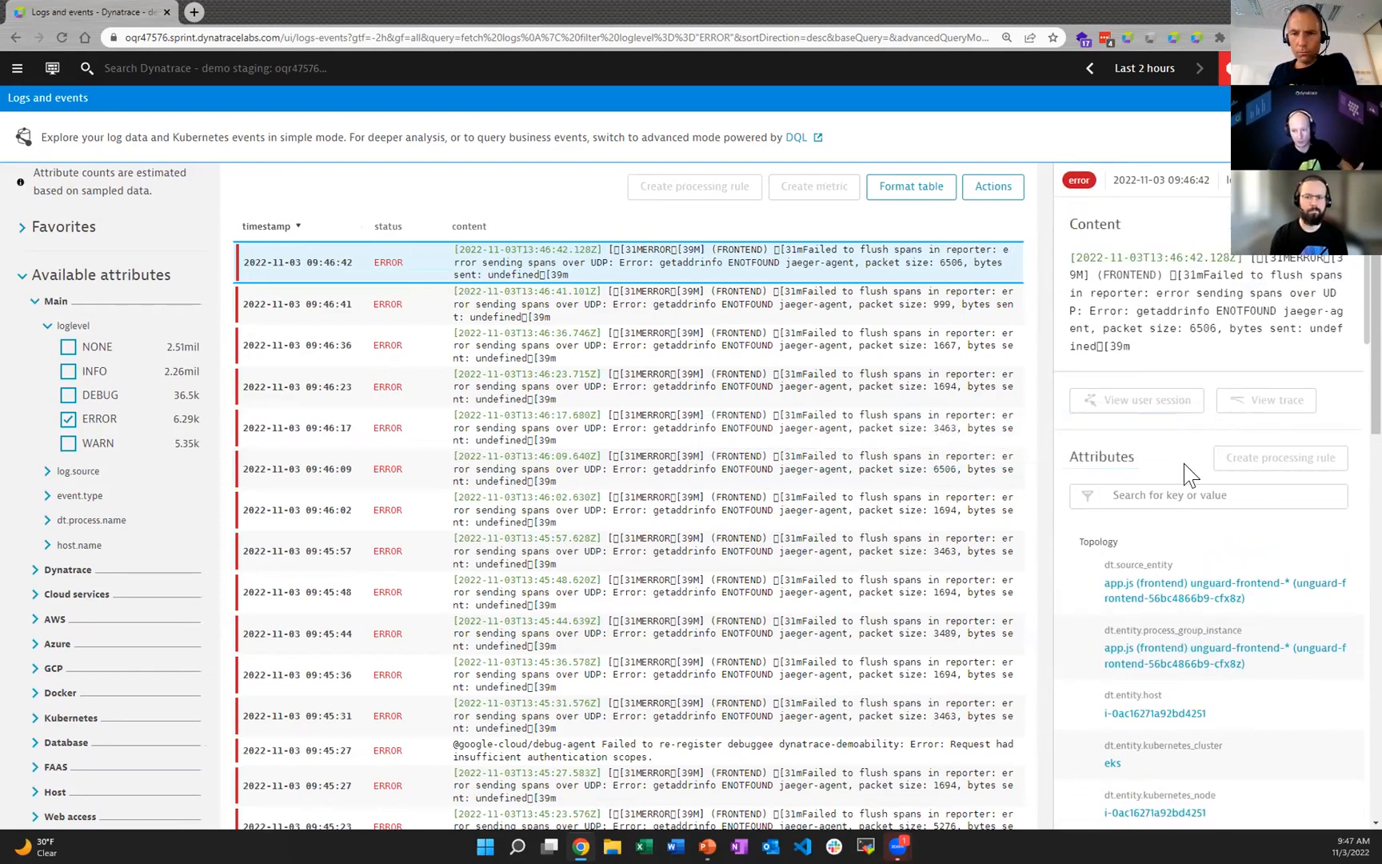
scroll(1172, 520, down, 1)
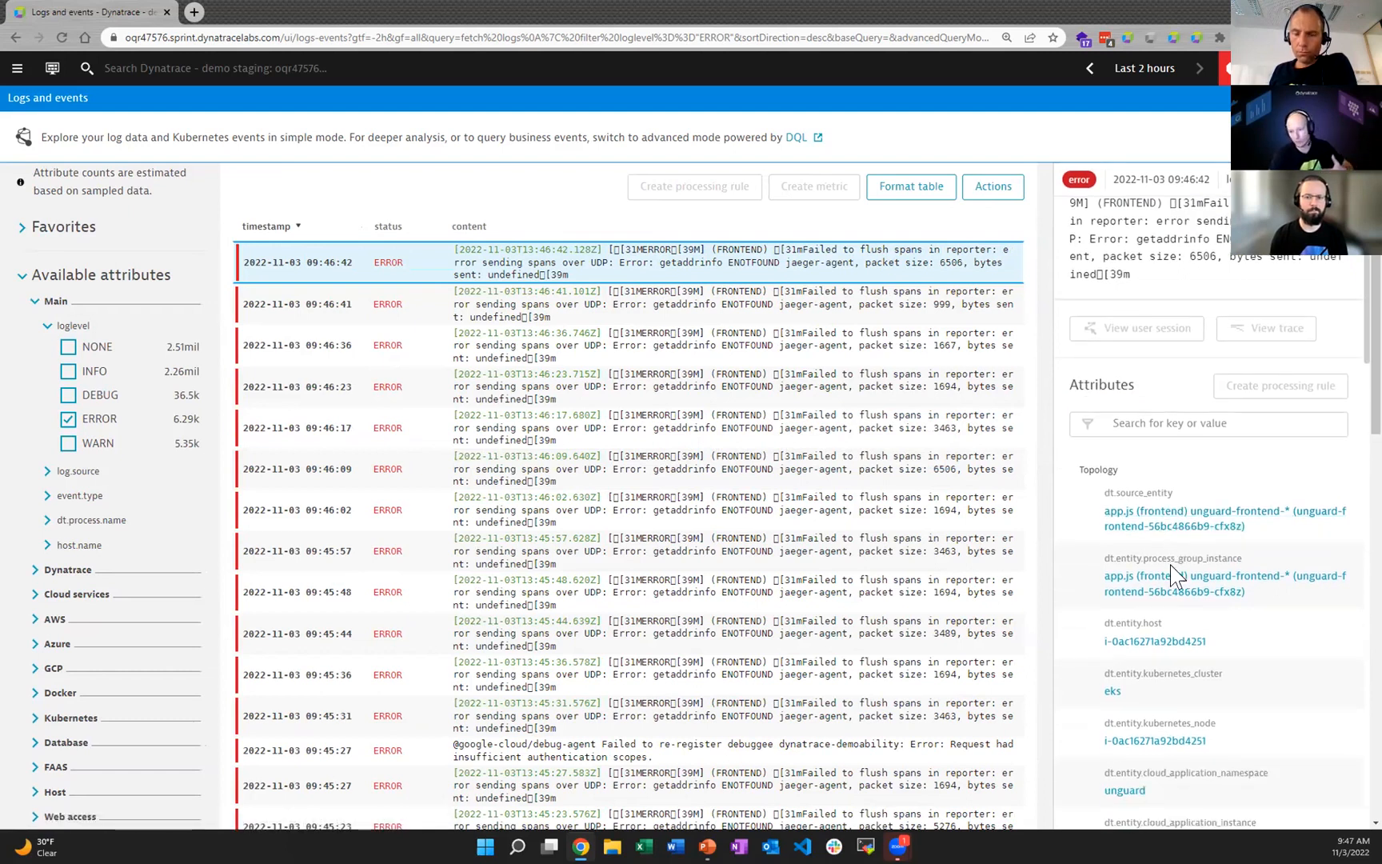
scroll(1172, 574, down, 1)
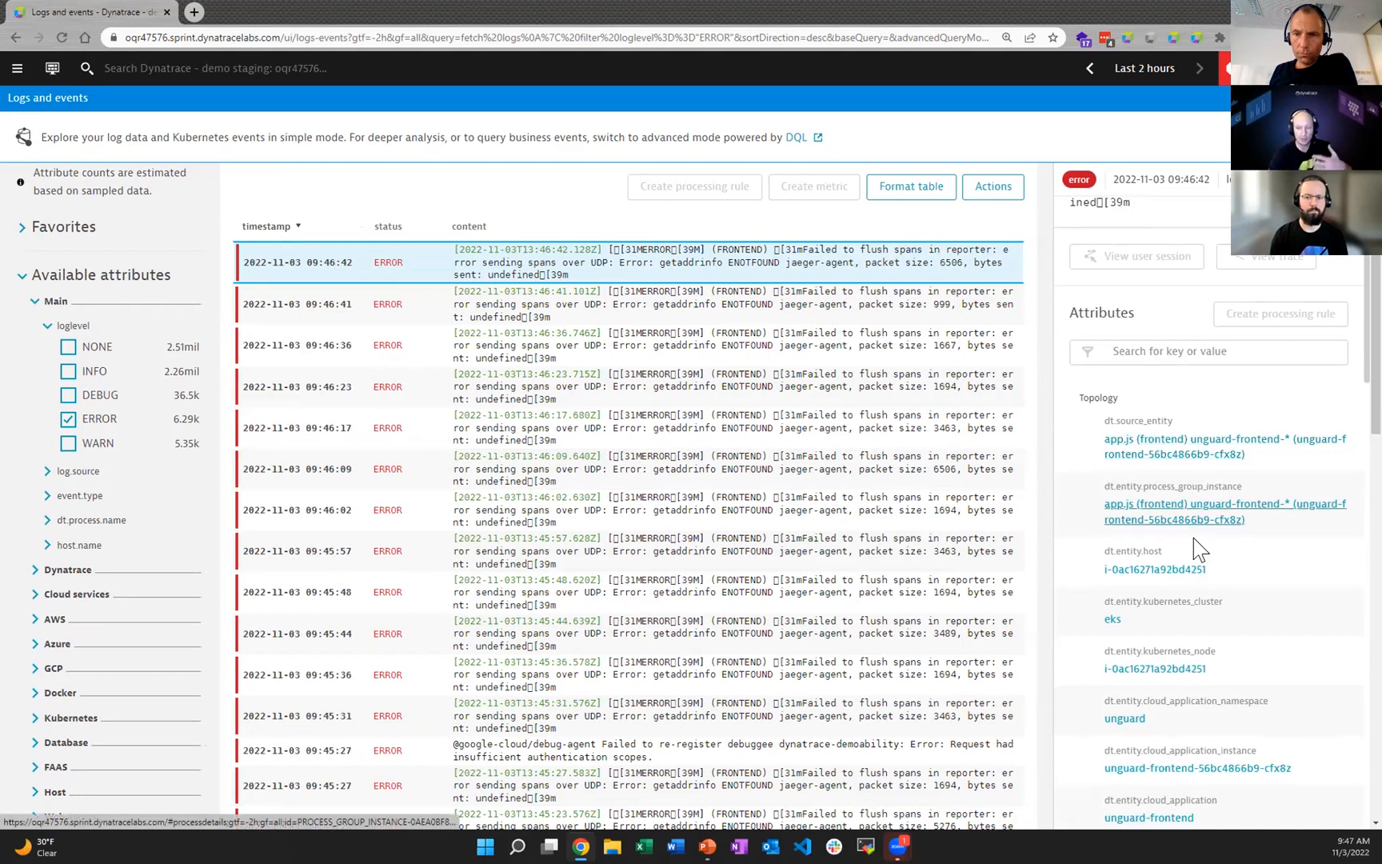
scroll(1192, 607, down, 5)
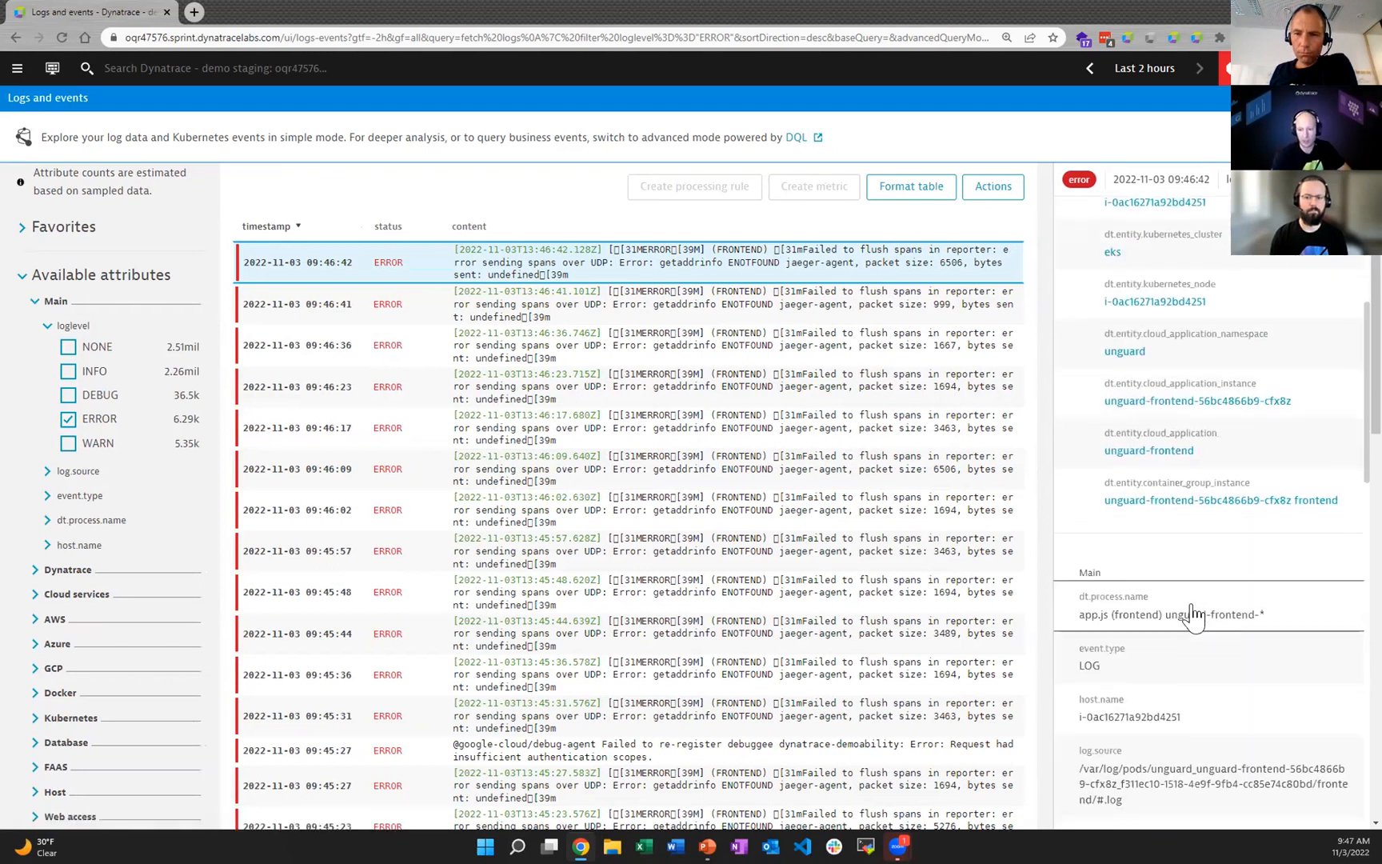
scroll(1192, 616, down, 5)
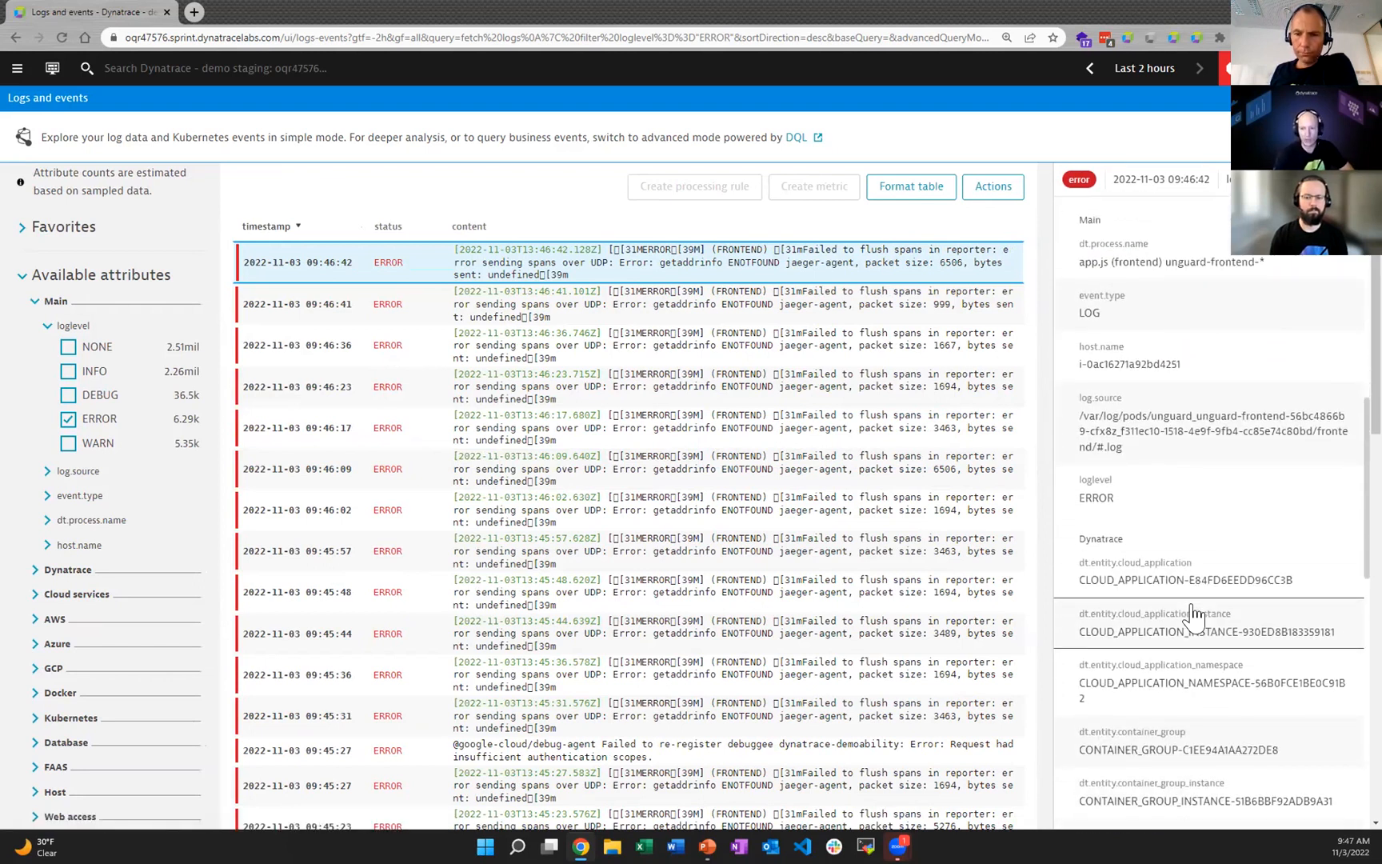
scroll(1193, 616, down, 4)
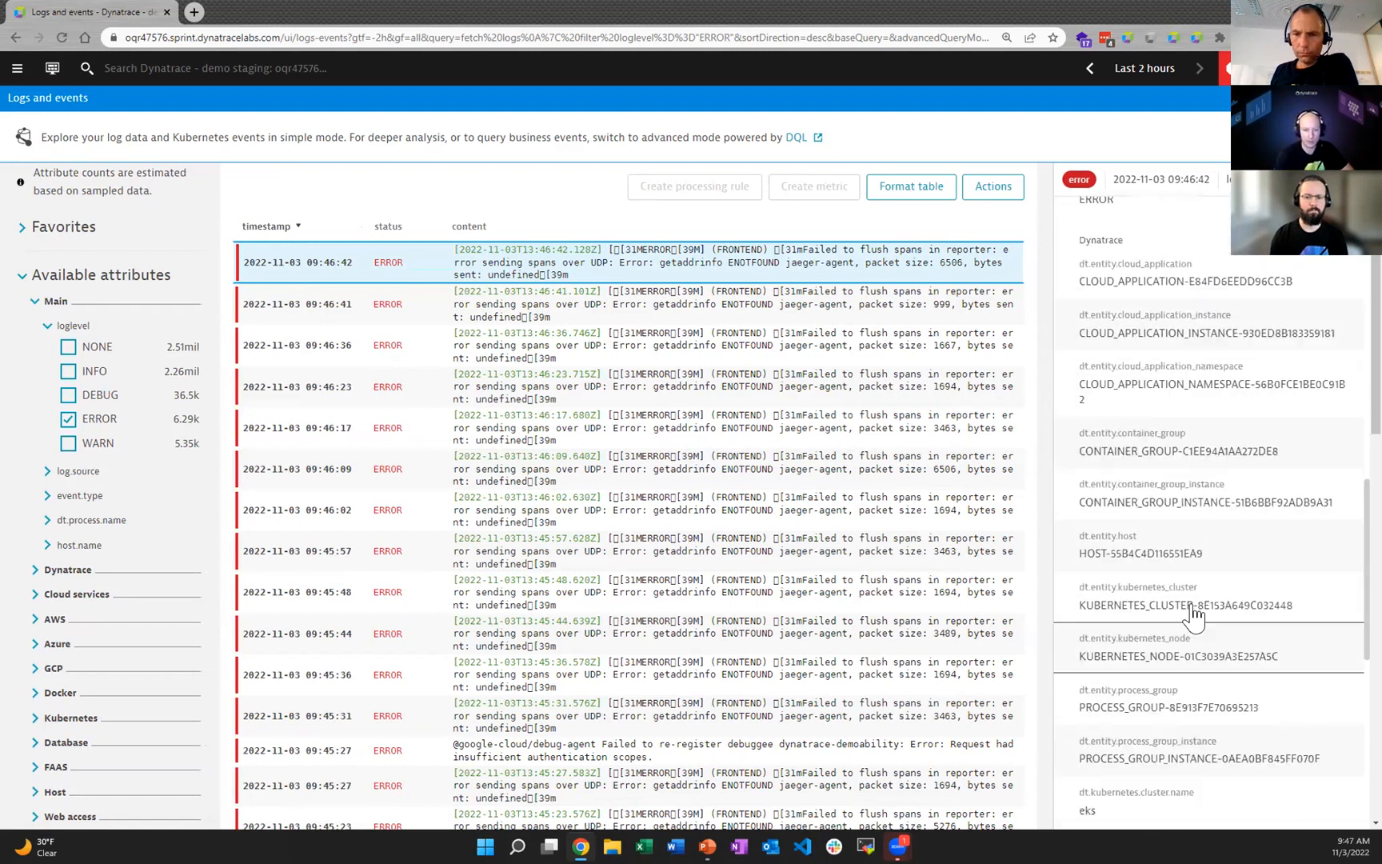
scroll(1192, 616, up, 7)
scroll(1193, 616, up, 4)
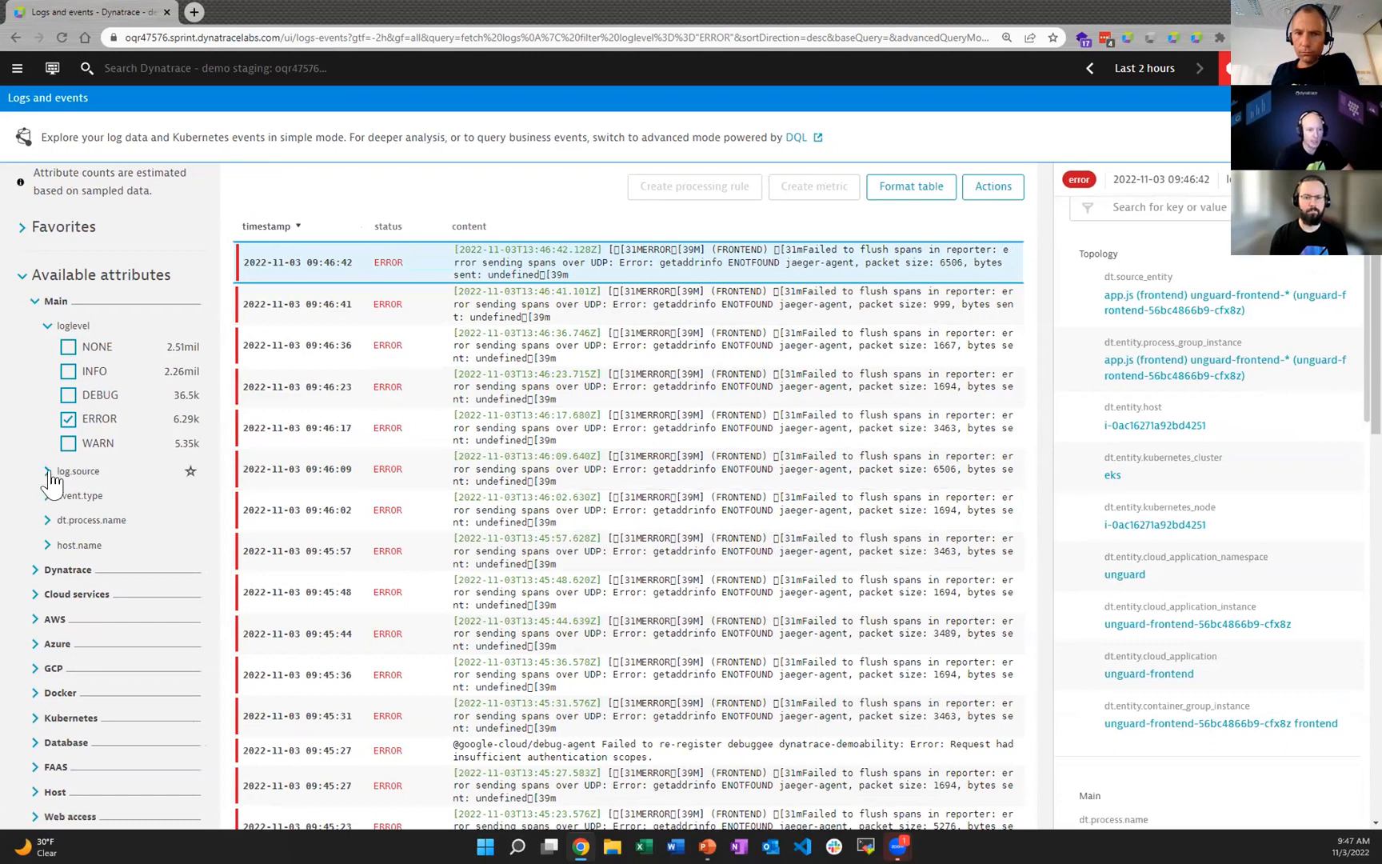
Step: Remove the loglevel ERROR filter and switch the log viewer to advanced mode
scroll(154, 468, up, 1)
scroll(155, 468, up, 3)
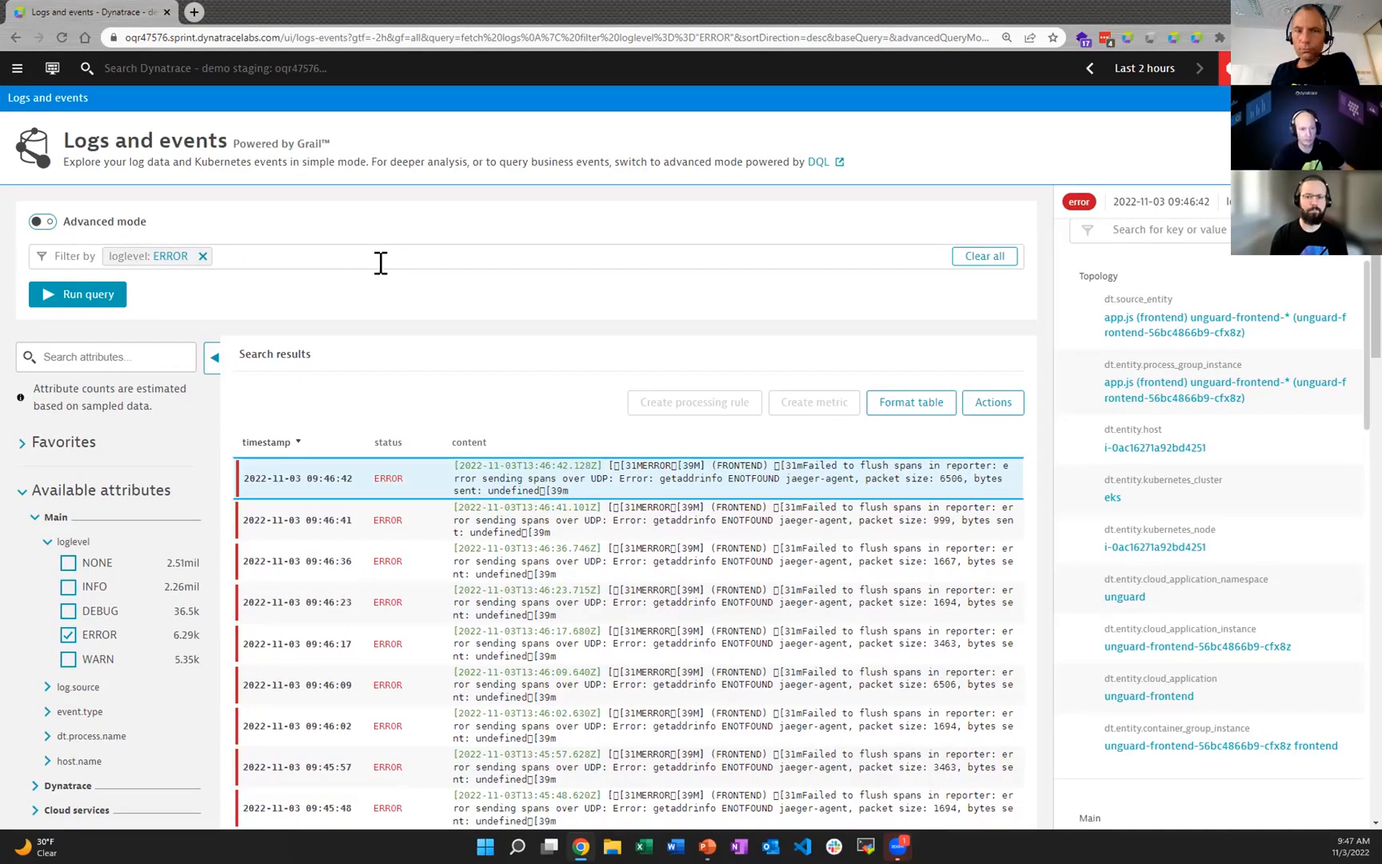
click(202, 255)
click(44, 223)
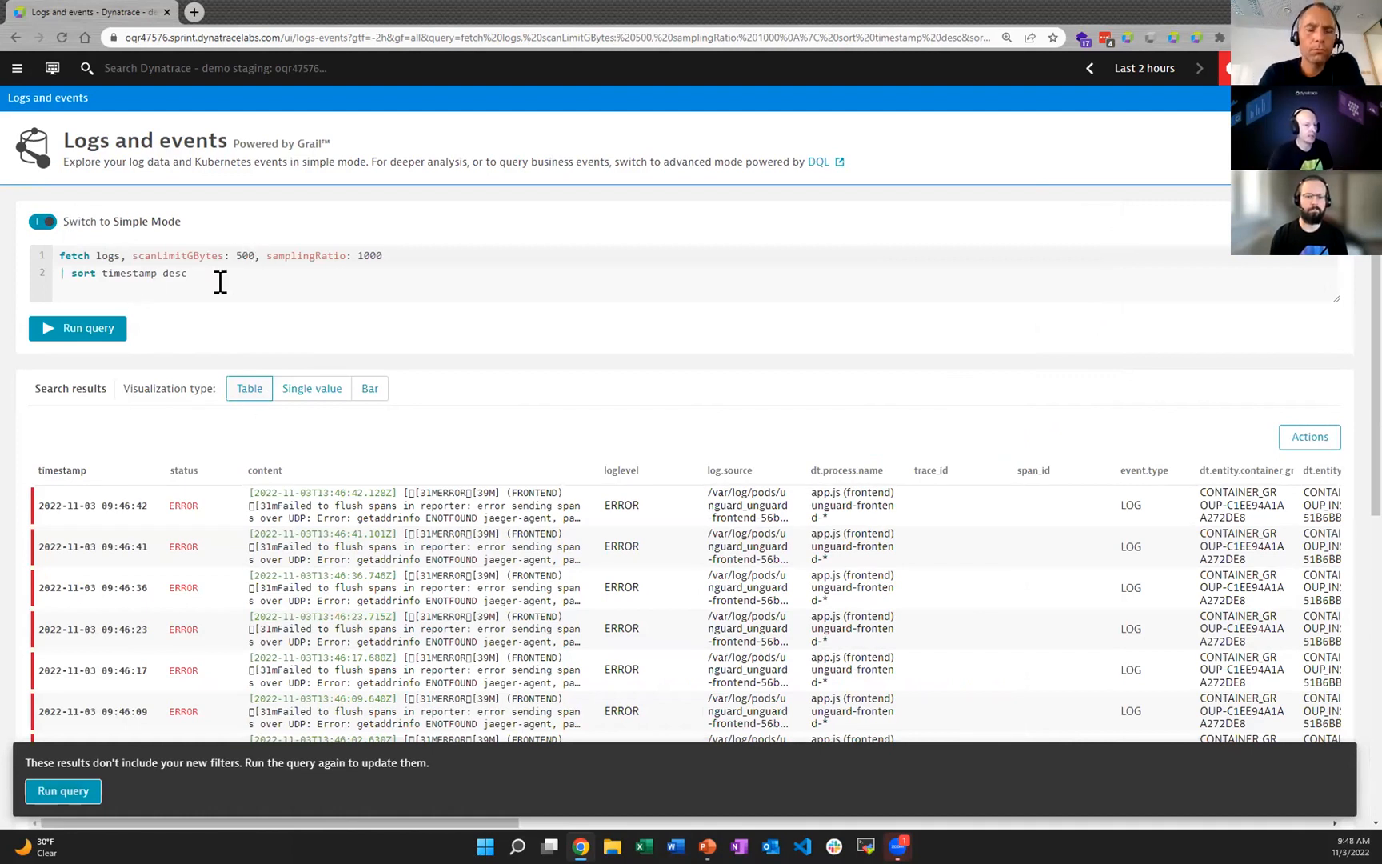
Step: Replace the whole generated query with "fetch logs" and run it
drag(211, 277, 35, 241)
key(BackSpace)
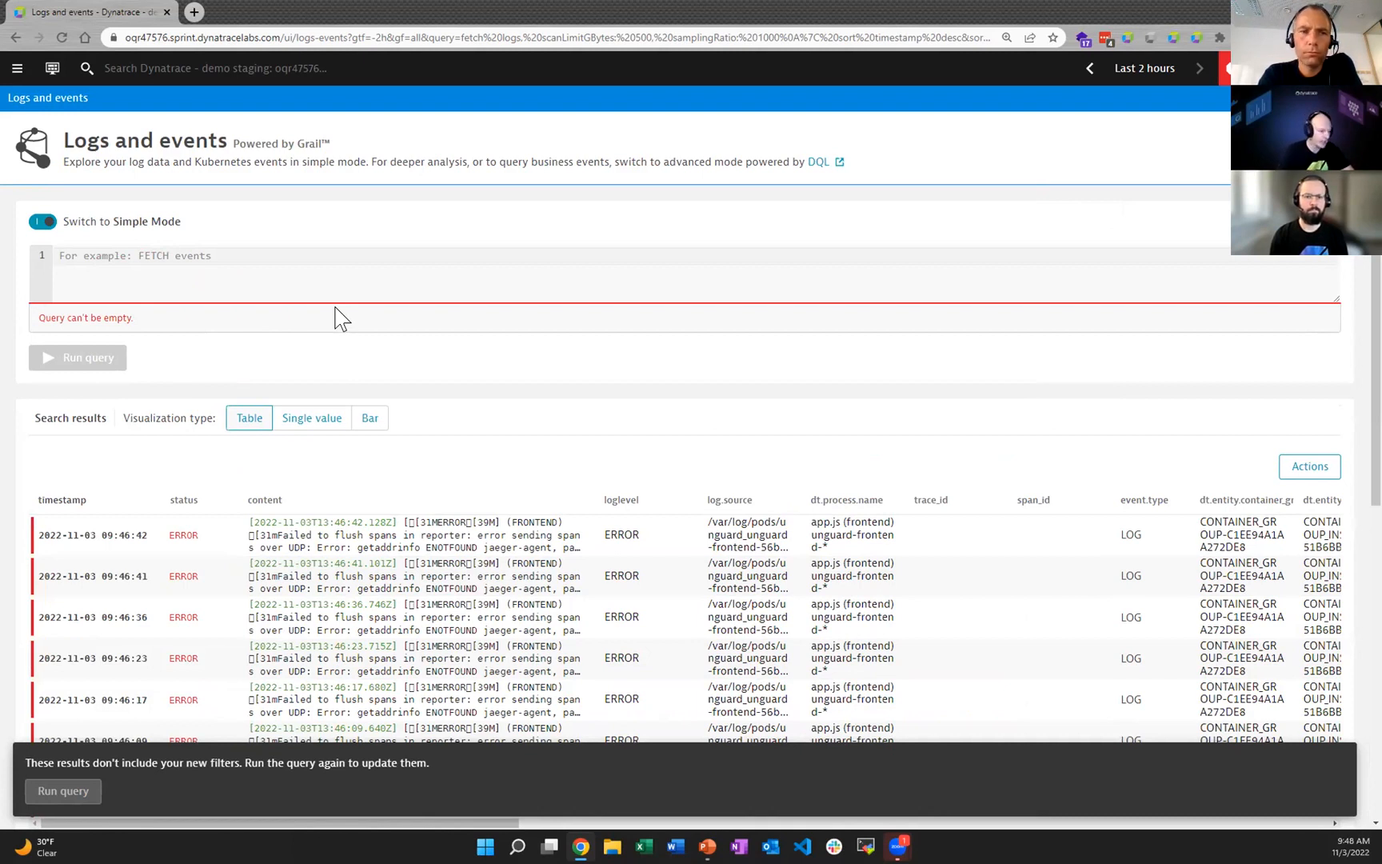
text(fetch log)
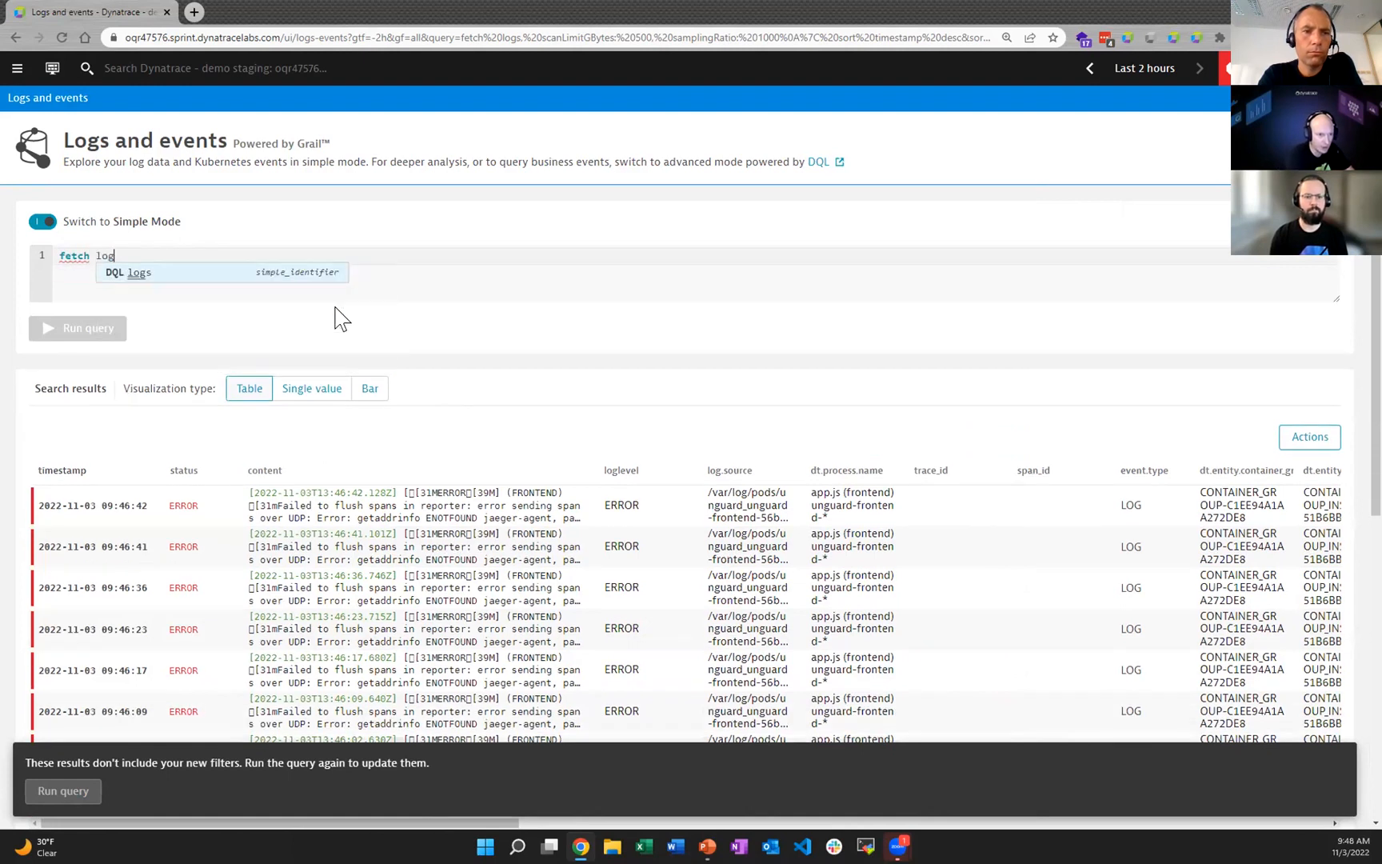
text(s)
click(86, 328)
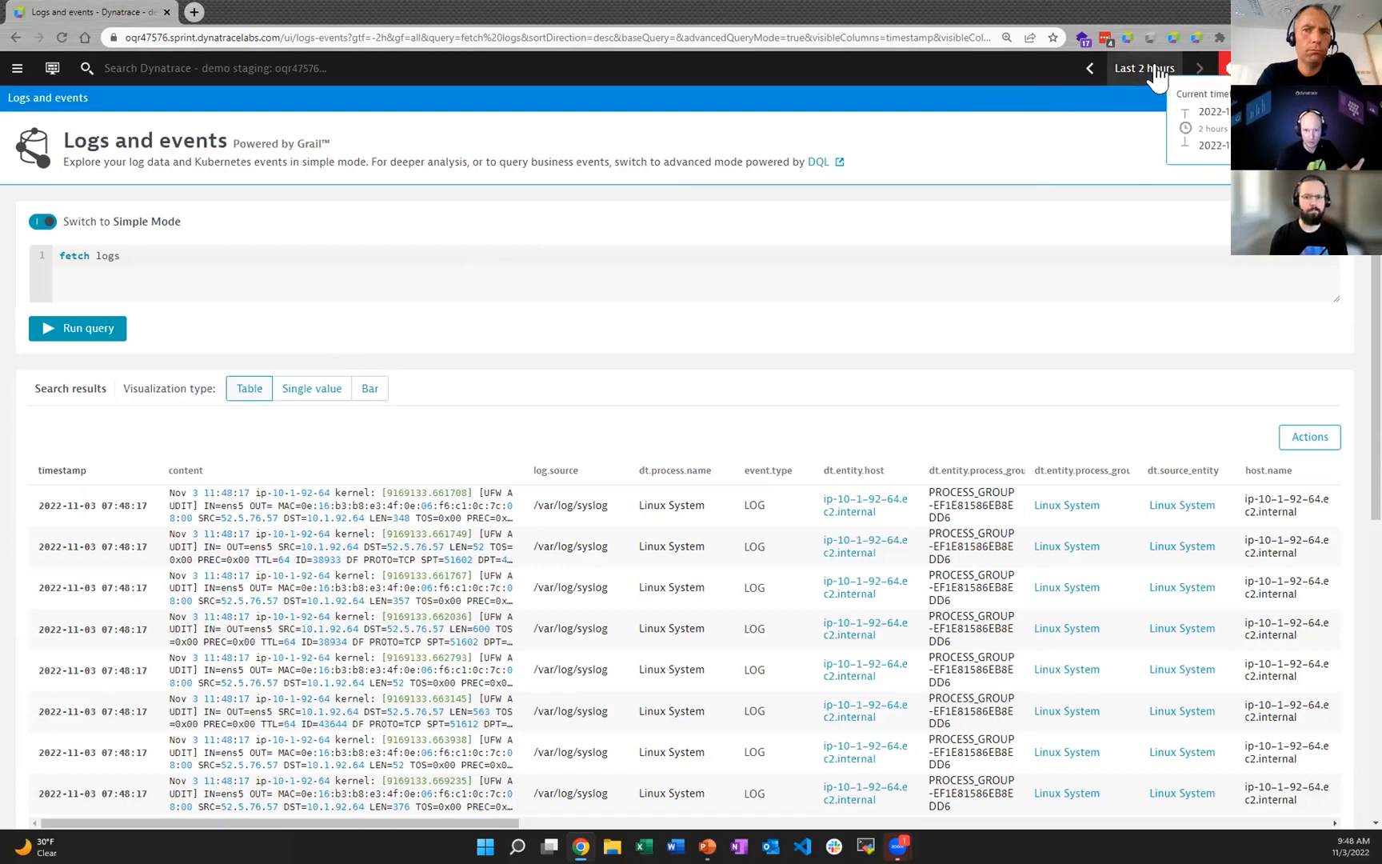
Step: Extend the query to "fetch logs, from: now() -1h" and run it
click(146, 263)
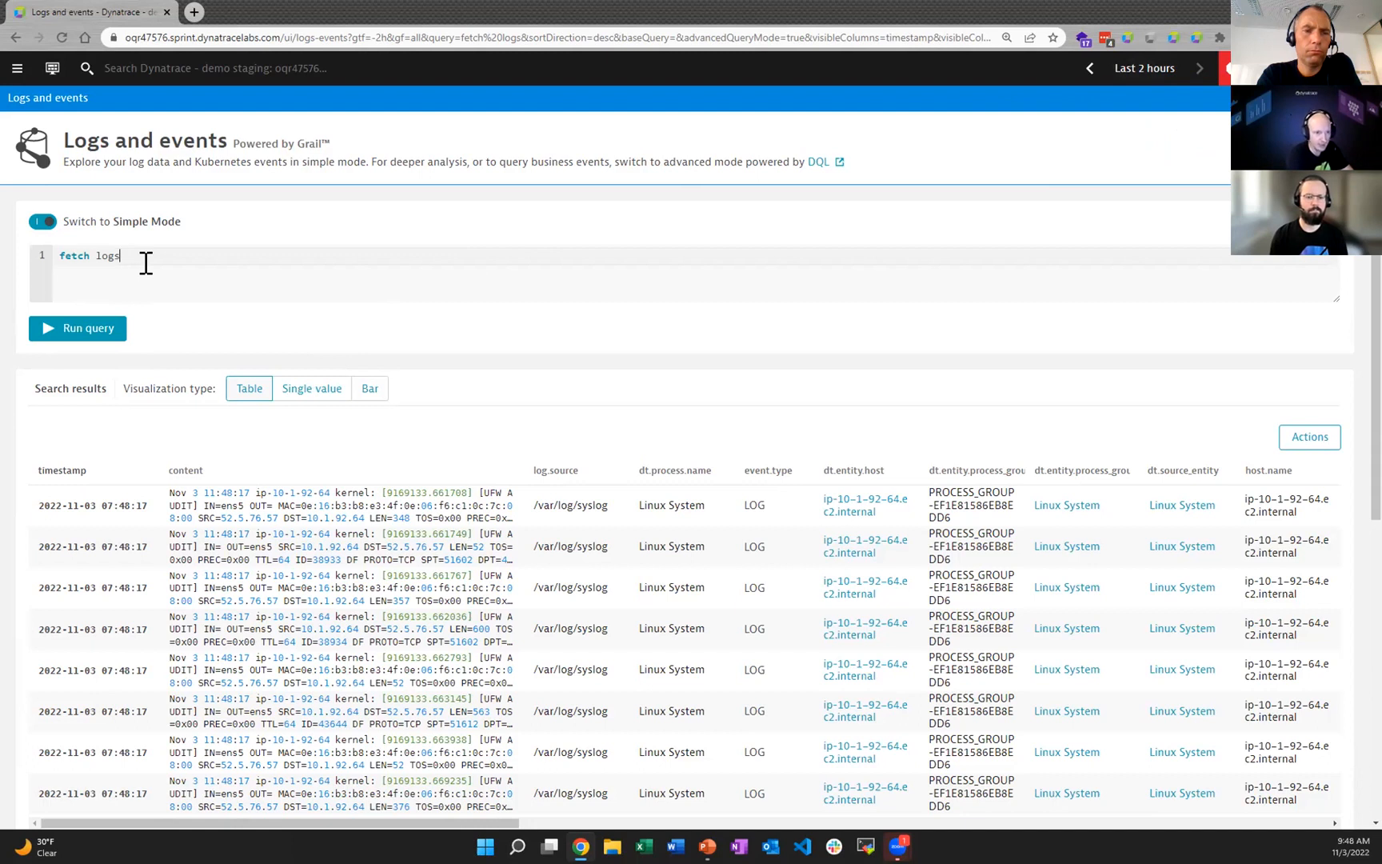
text(, )
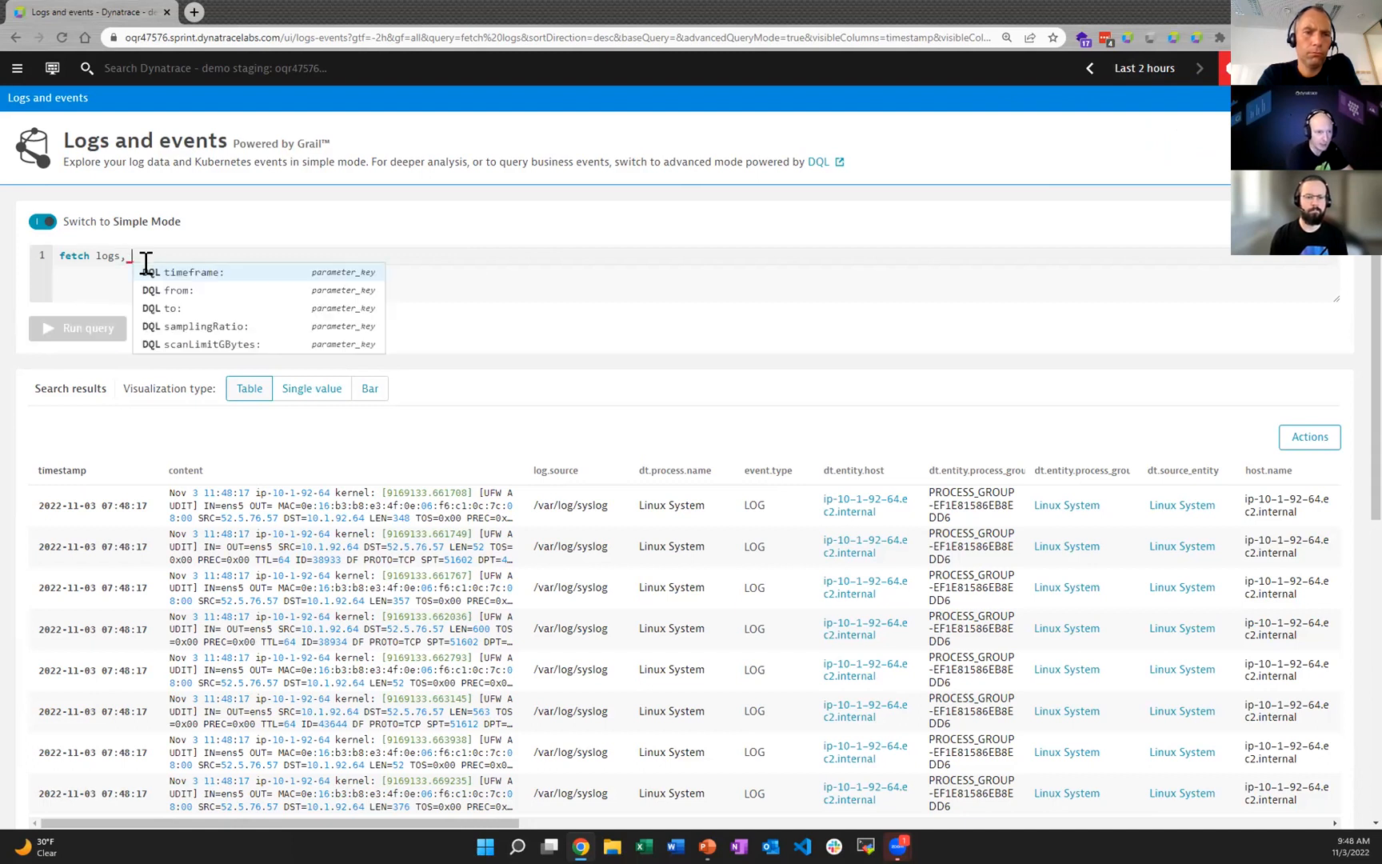
text(from: no)
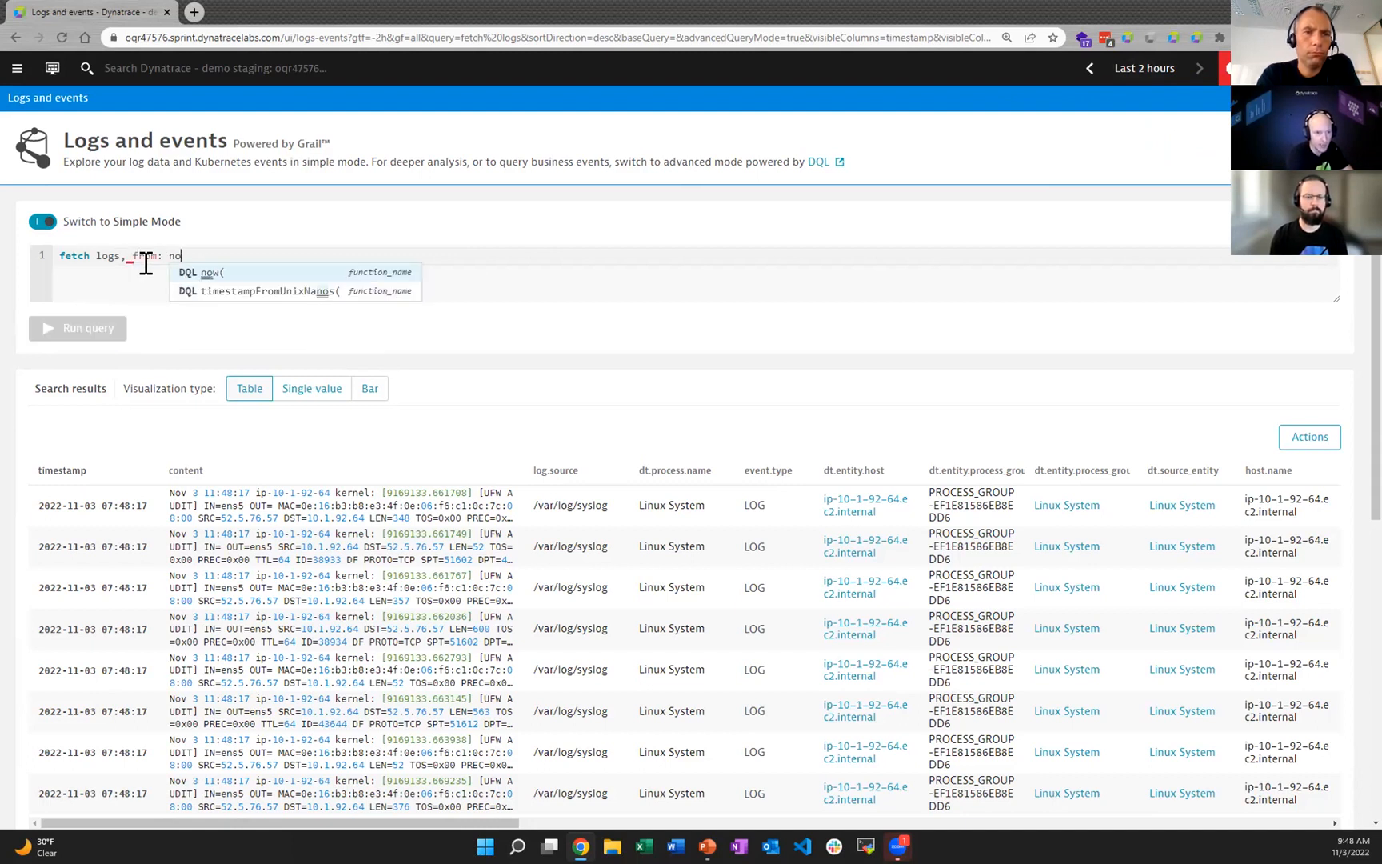
text(w() -1h)
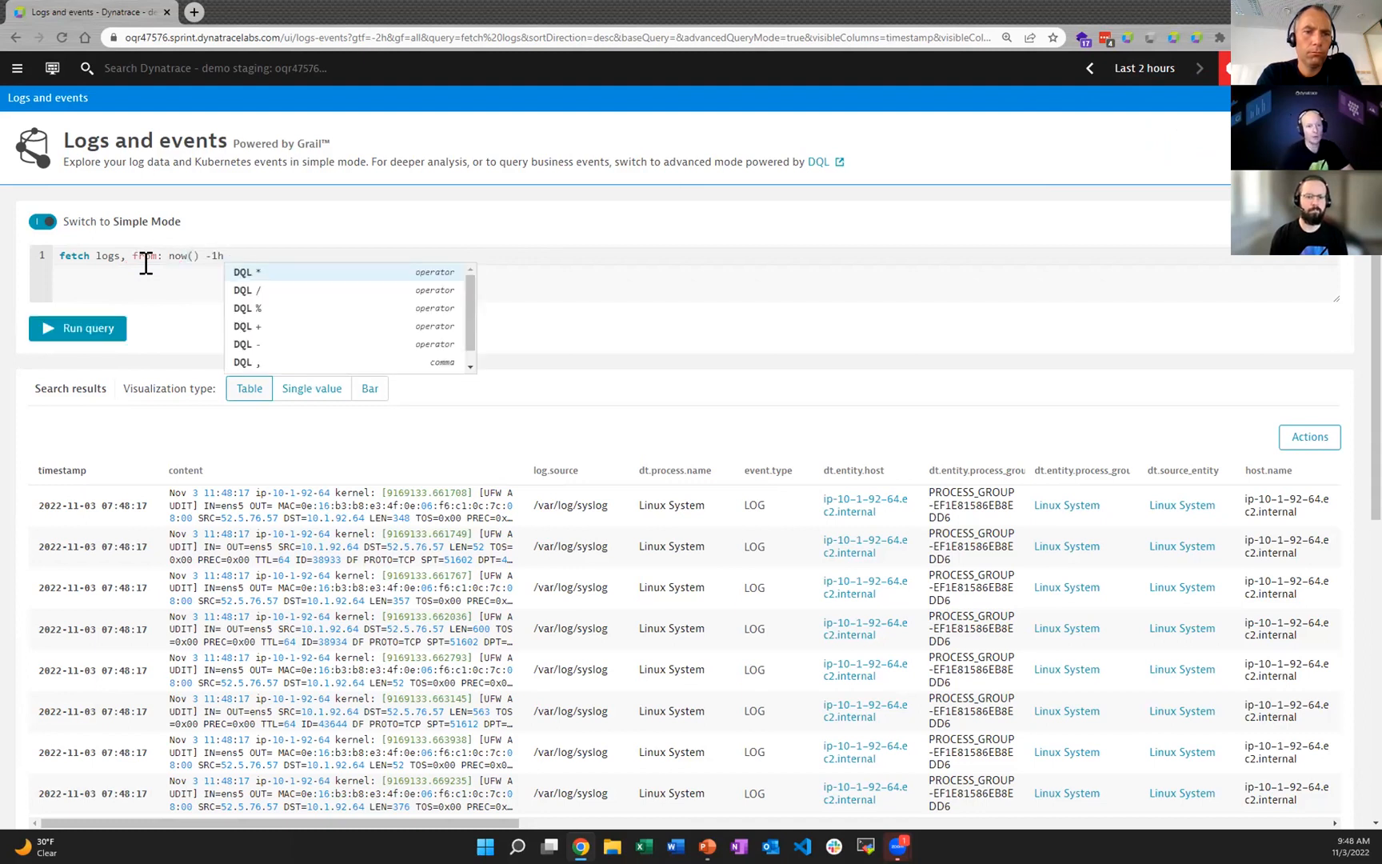
click(100, 328)
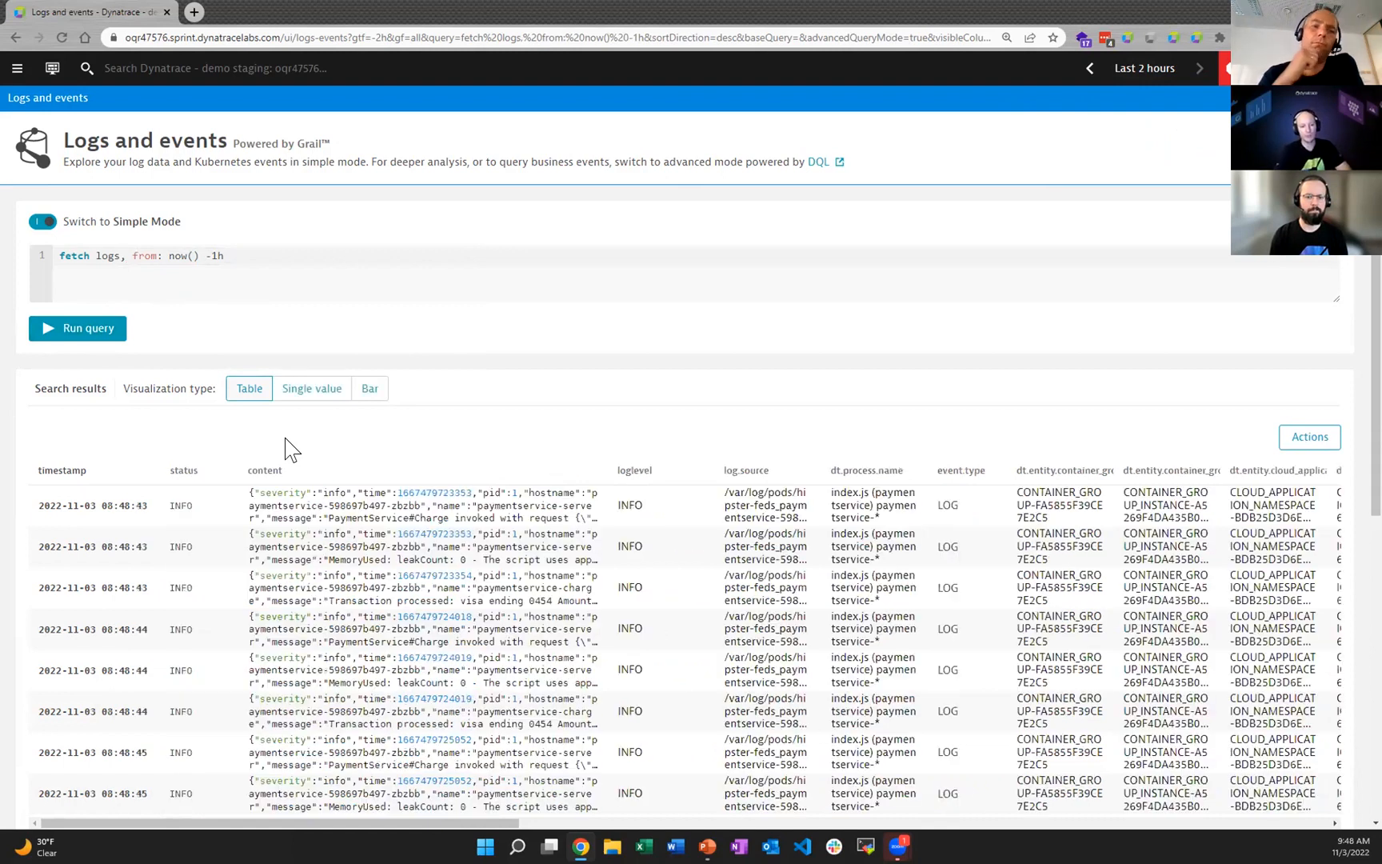
Step: Set the global timeframe to Today and rerun the one-hour log query
drag(244, 258, 147, 256)
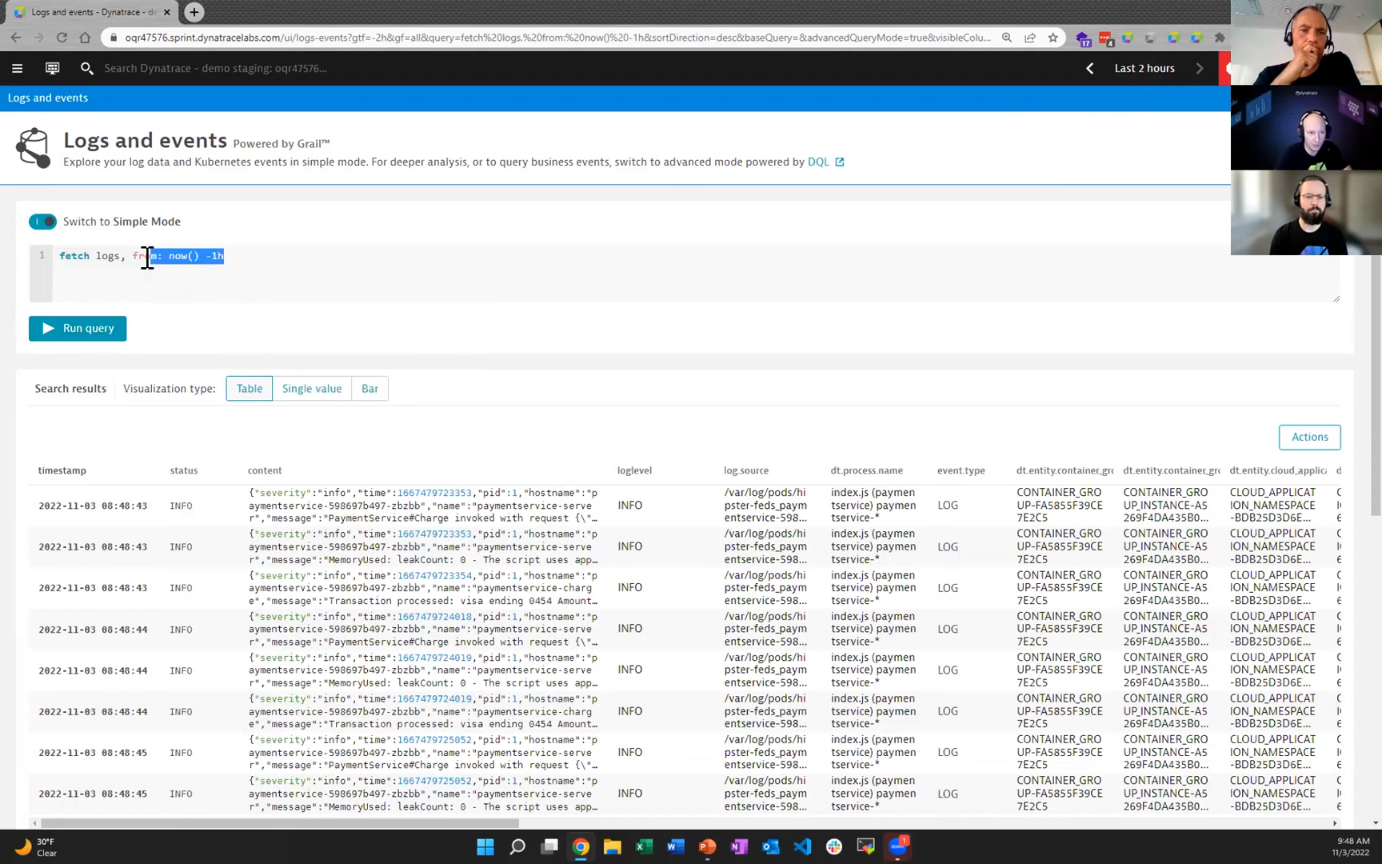
click(244, 257)
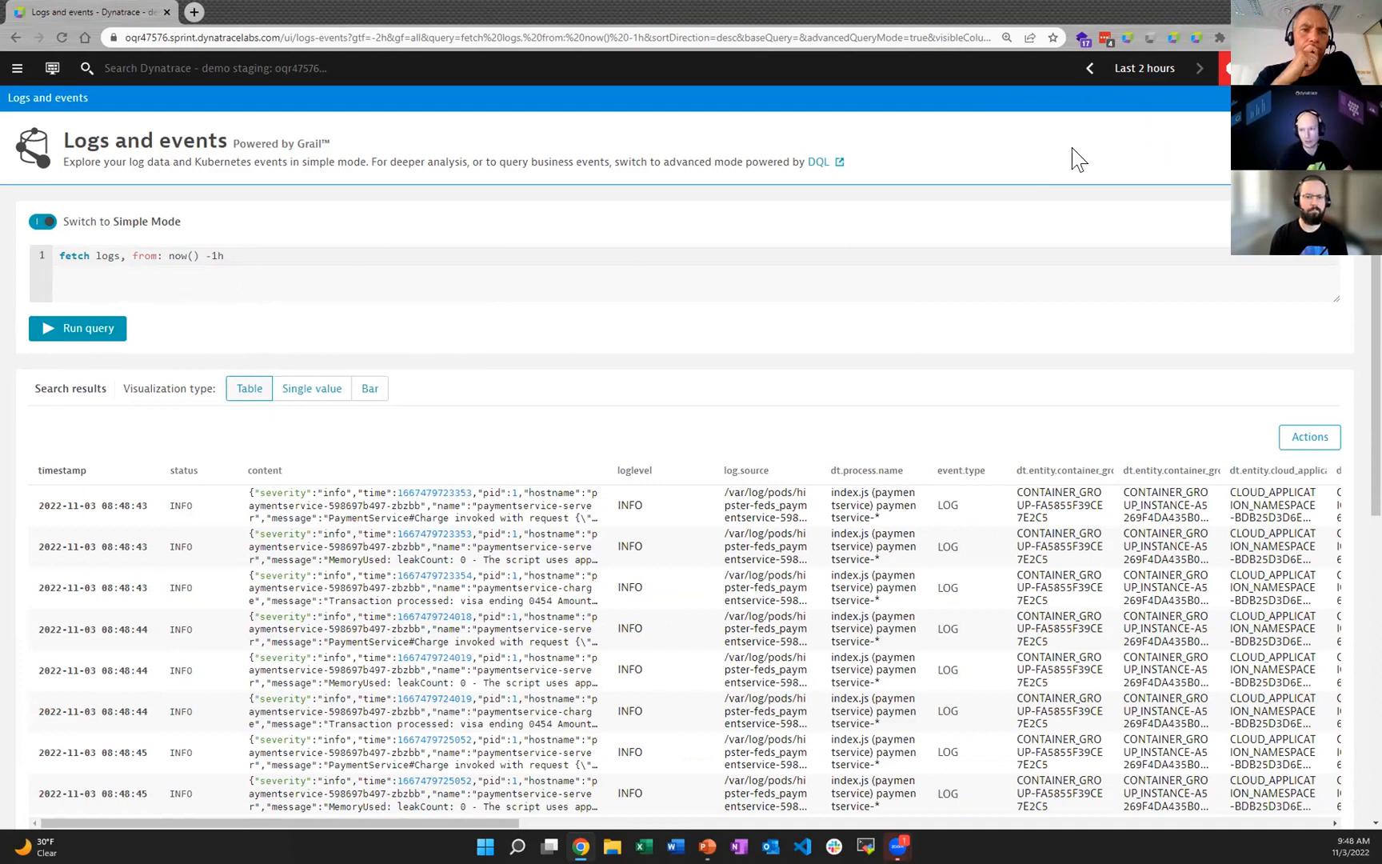
click(1155, 70)
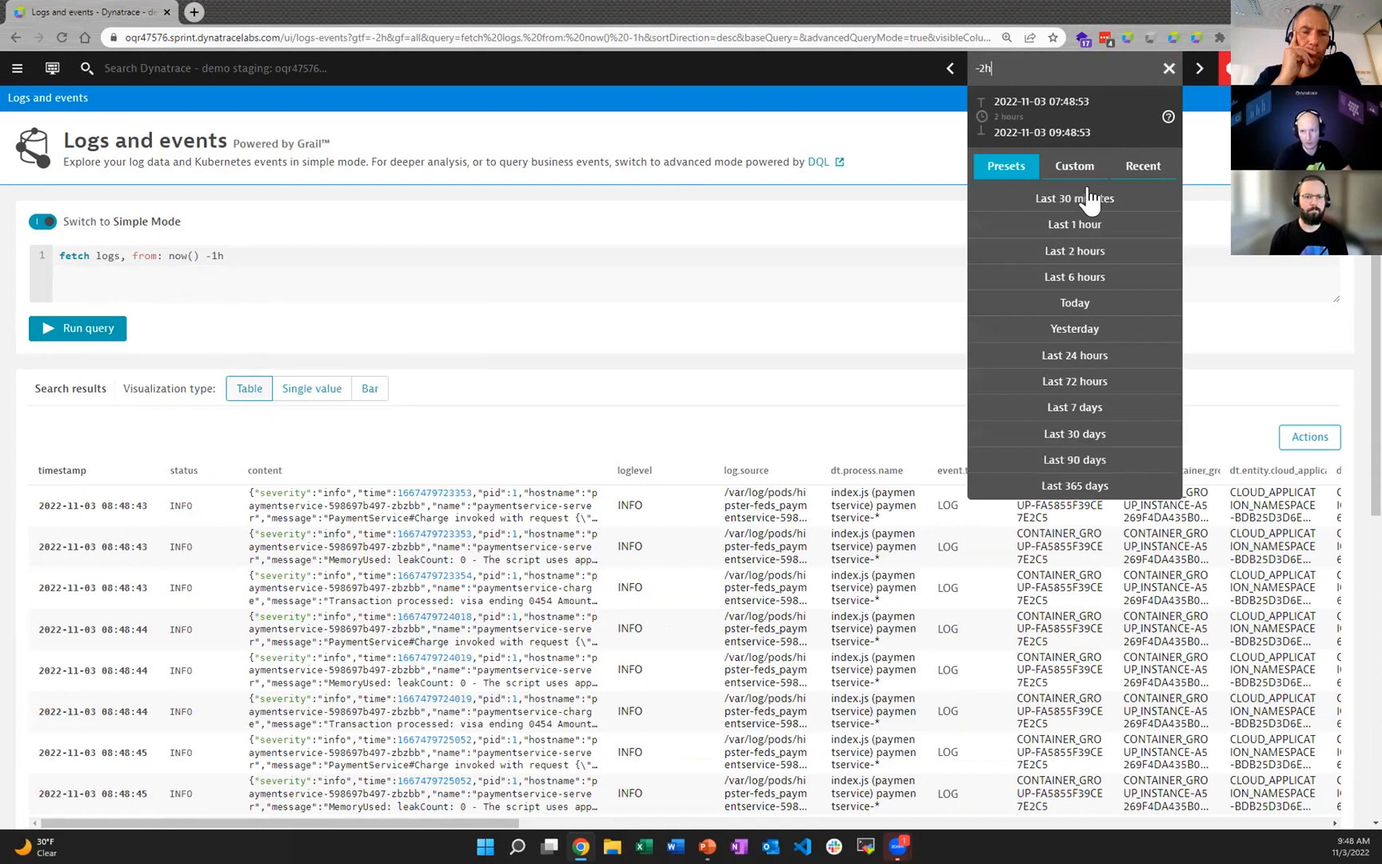
click(1066, 305)
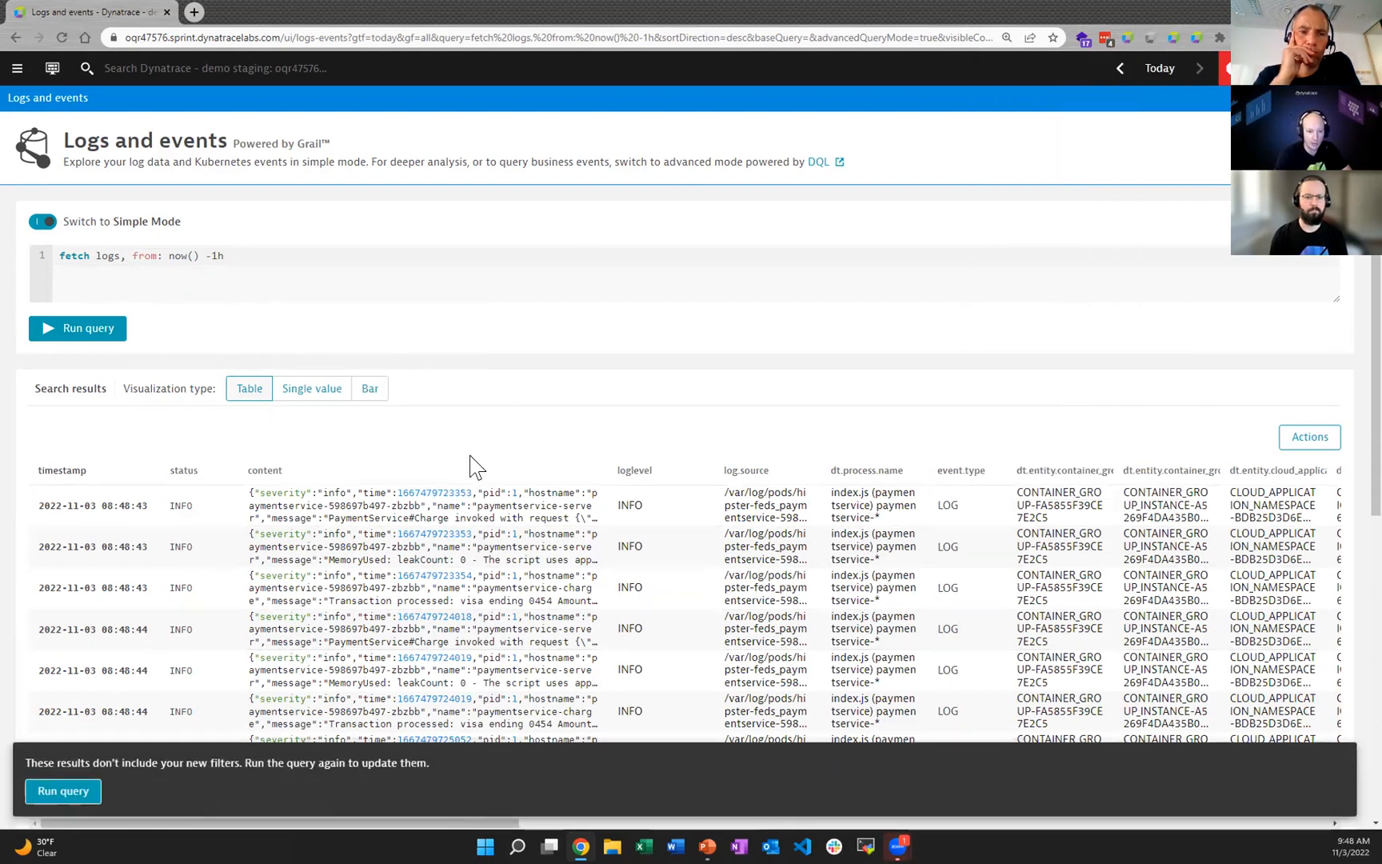
click(64, 791)
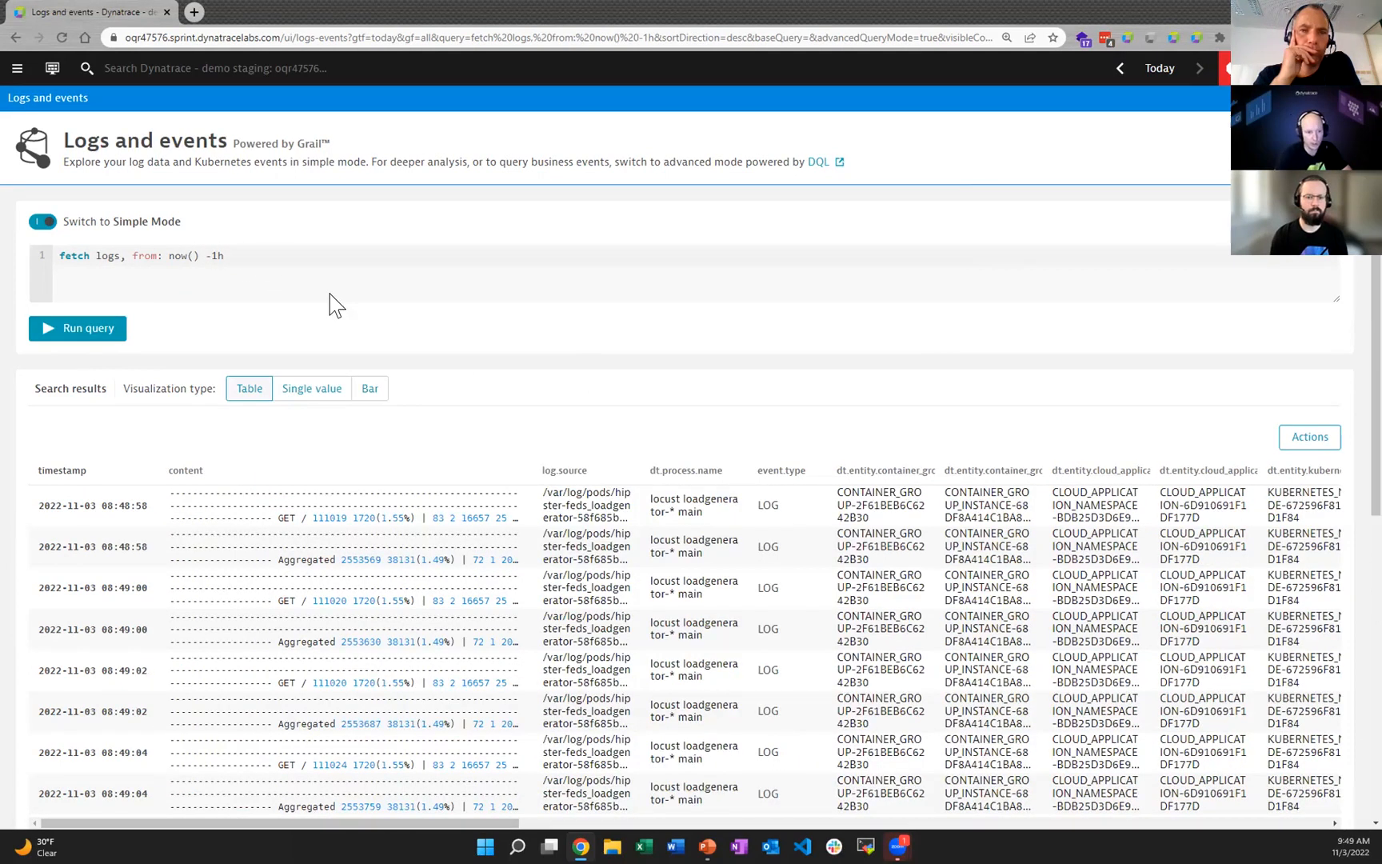
Step: Set the global timeframe back to Last 2 hours and reload the log results
click(1156, 70)
click(1062, 251)
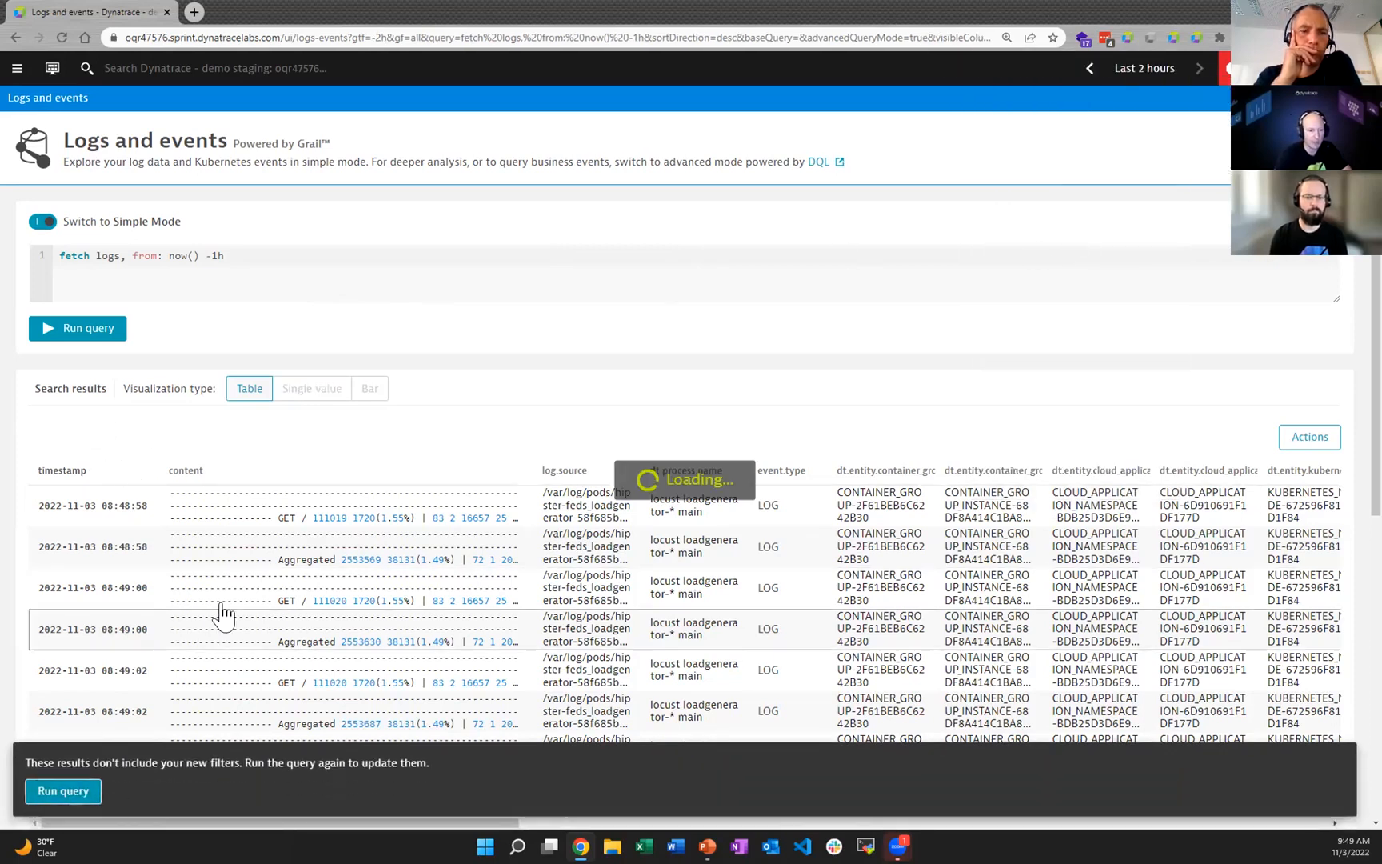
Step: Remove the ", from: now() -1h" parameter so the query reads only "fetch logs"
drag(138, 256, 283, 257)
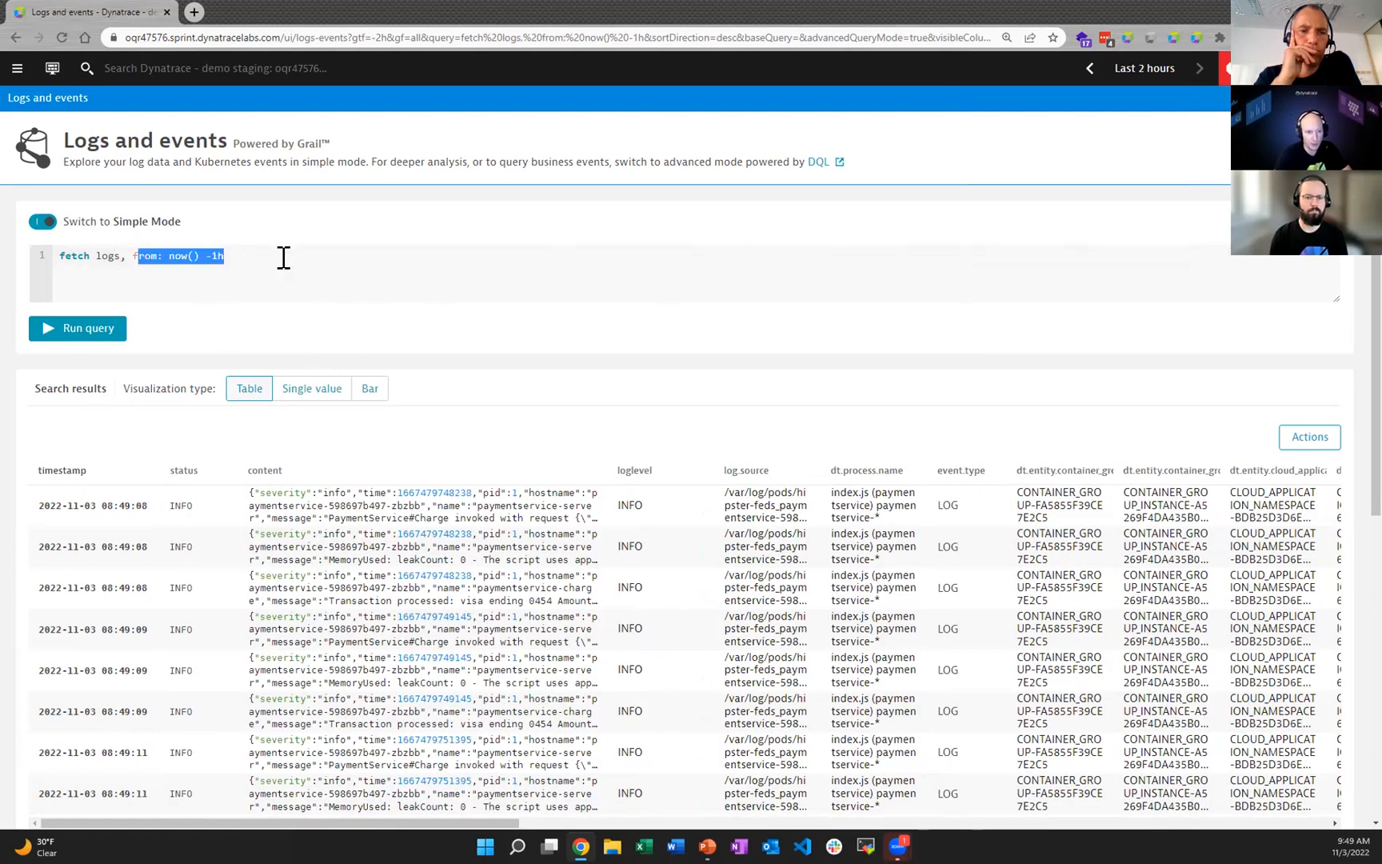
click(283, 258)
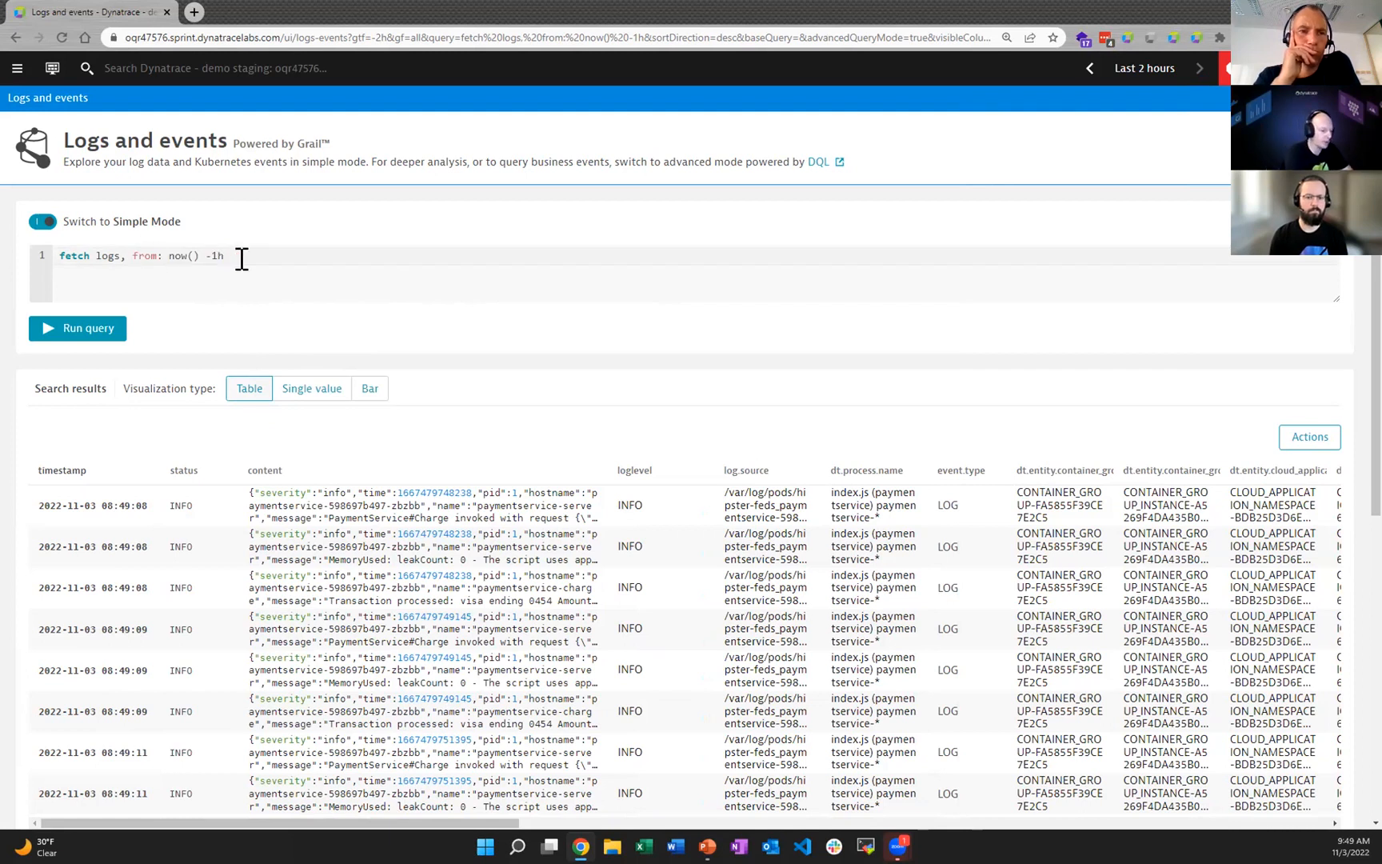
key(BackSpace)
key(BackSpace)
key(BackSpace)
key(BackSpace)
key(BackSpace)
key(BackSpace)
key(BackSpace)
key(BackSpace)
key(BackSpace)
key(BackSpace)
key(BackSpace)
key(BackSpace)
key(BackSpace)
key(BackSpace)
key(BackSpace)
key(BackSpace)
key(BackSpace)
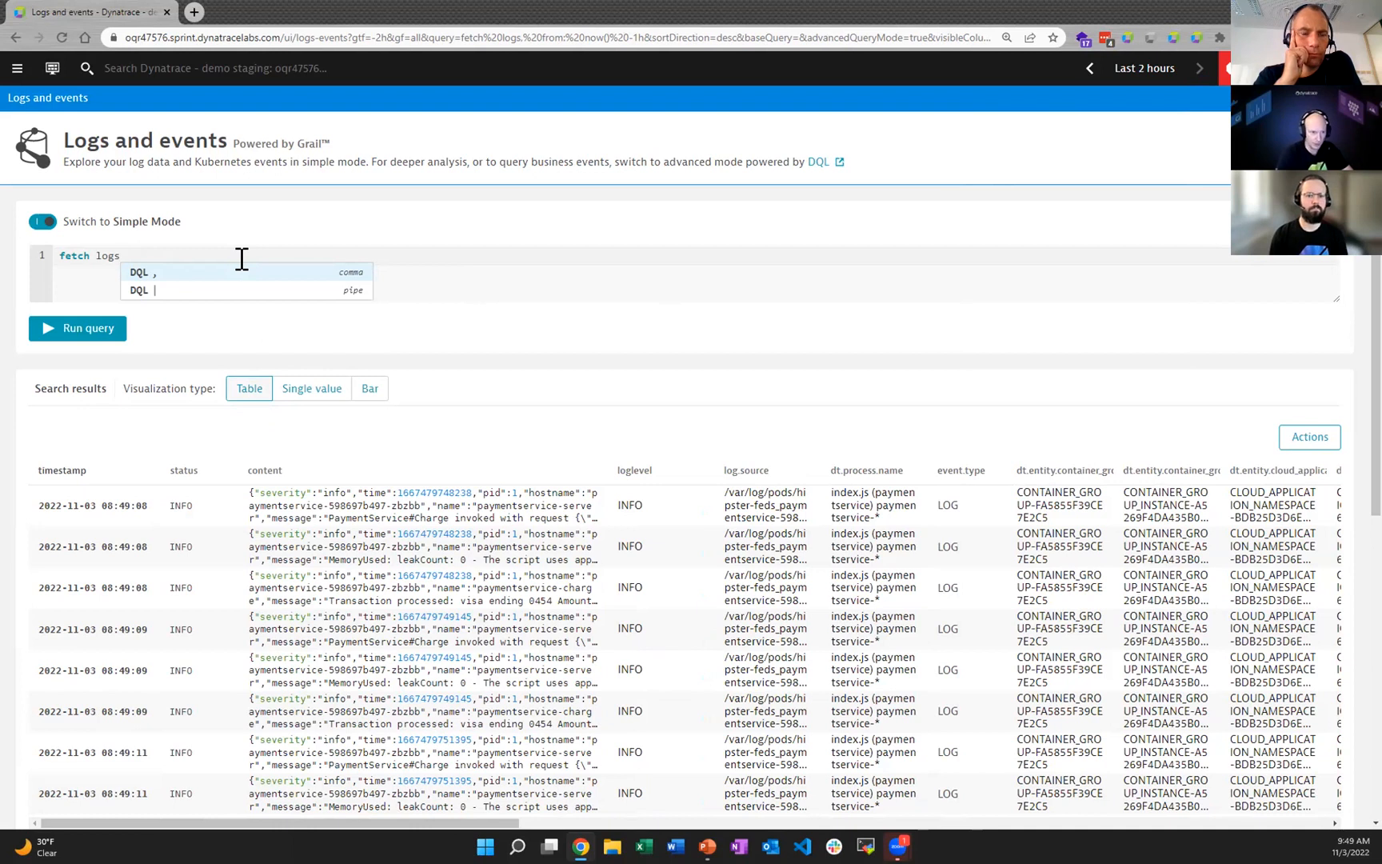
Step: Add the line "| summarize count(), by: status" below "fetch logs" and run the query
key(Return)
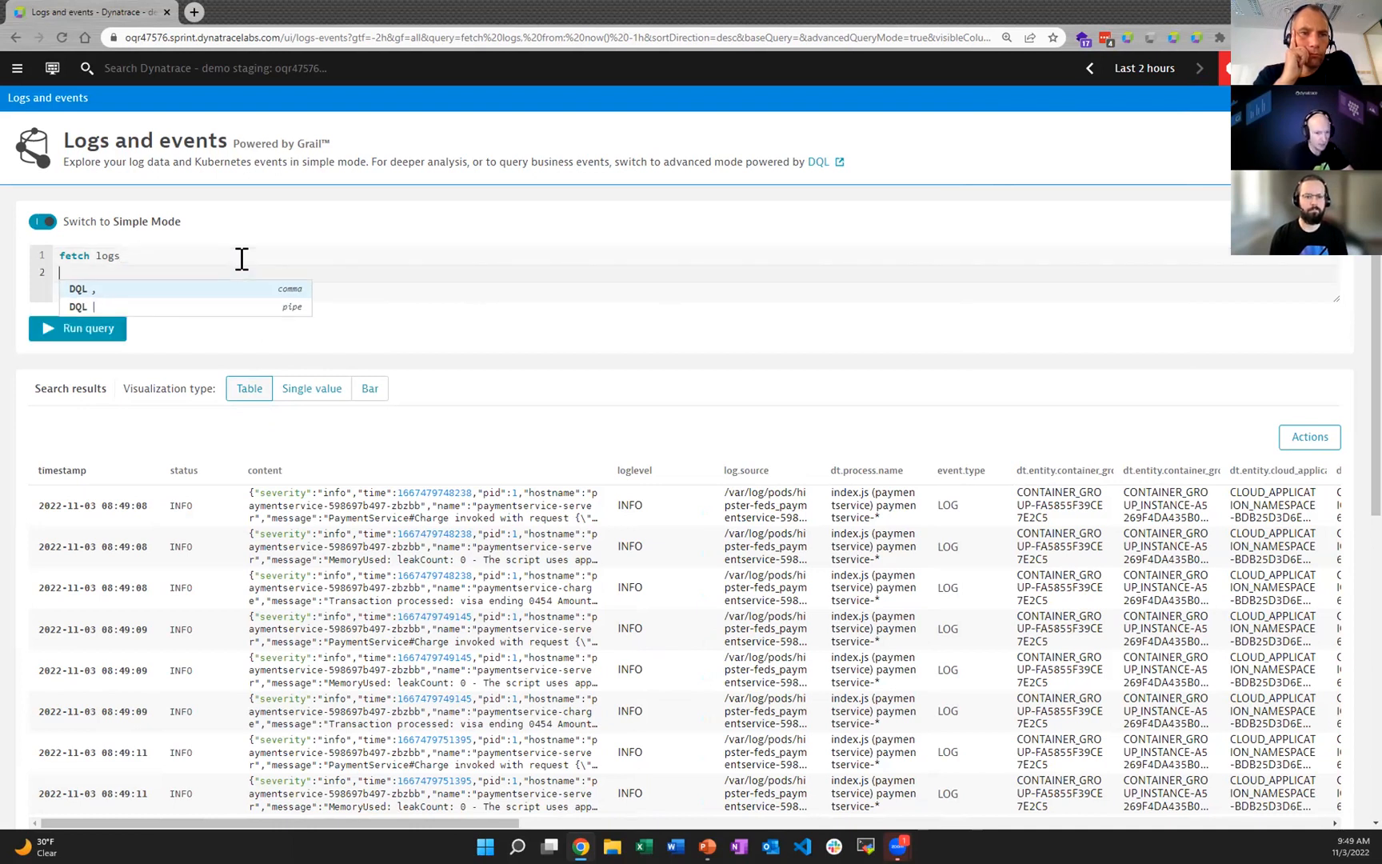
text(|)
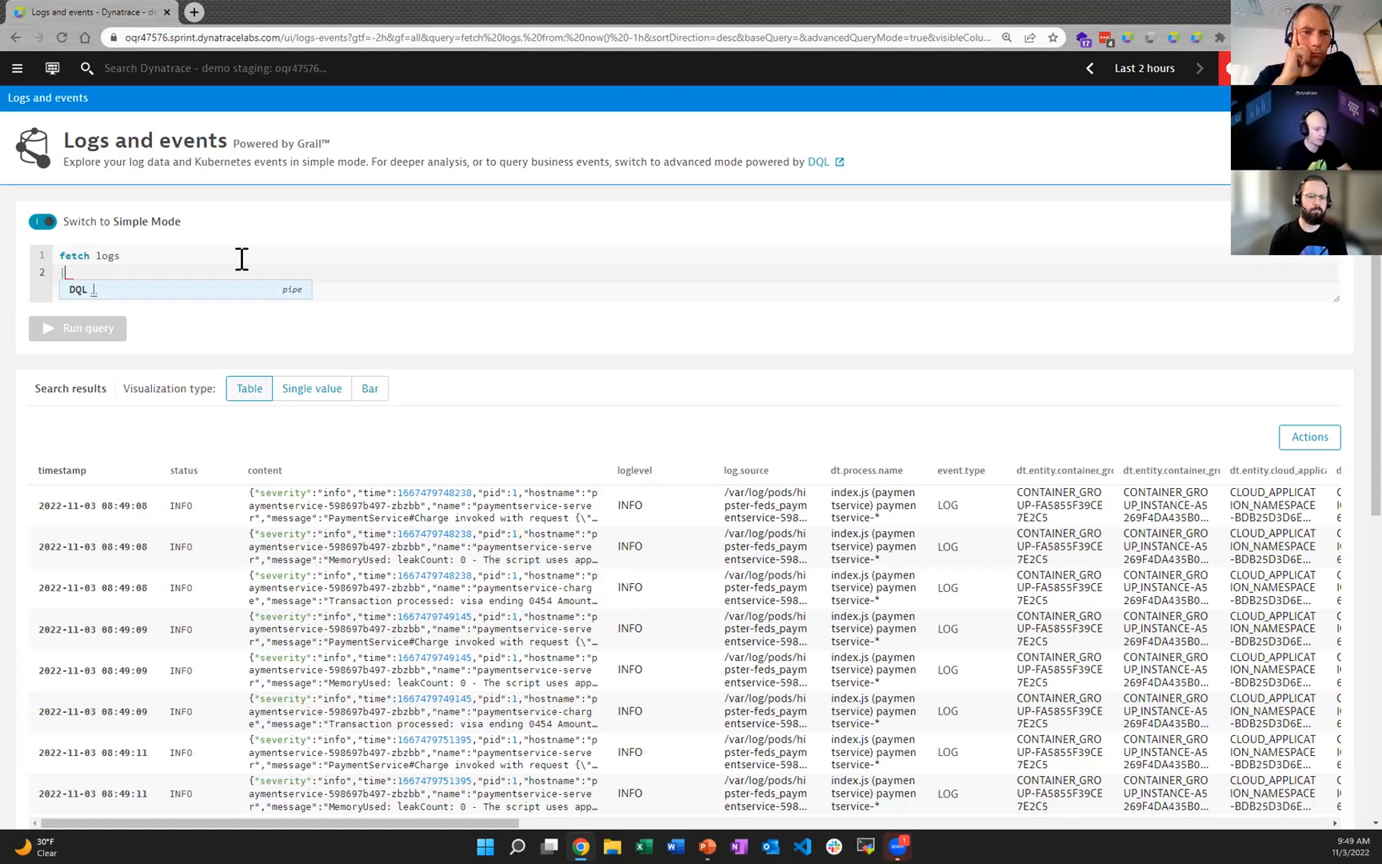
text(summarize)
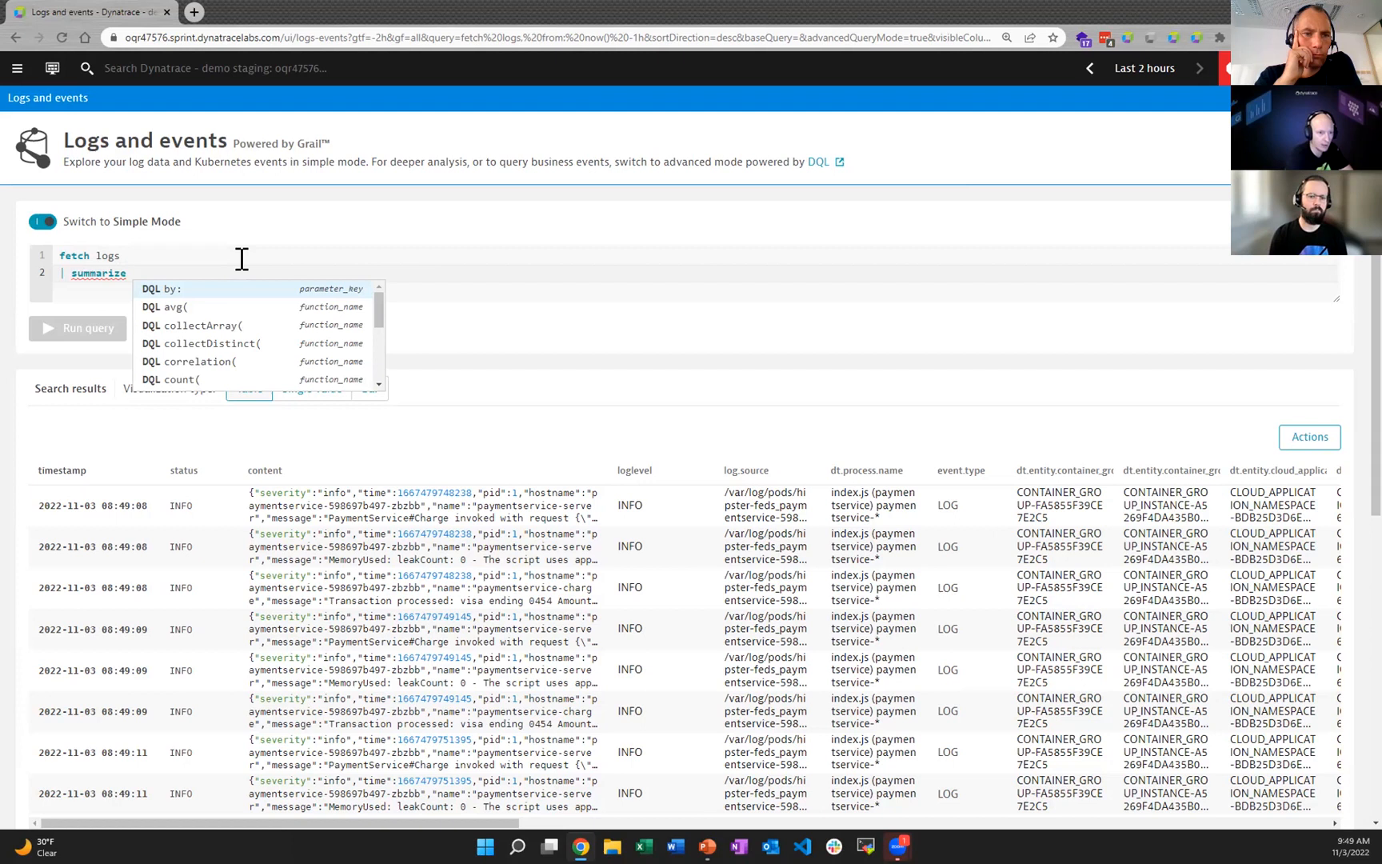
text(count()
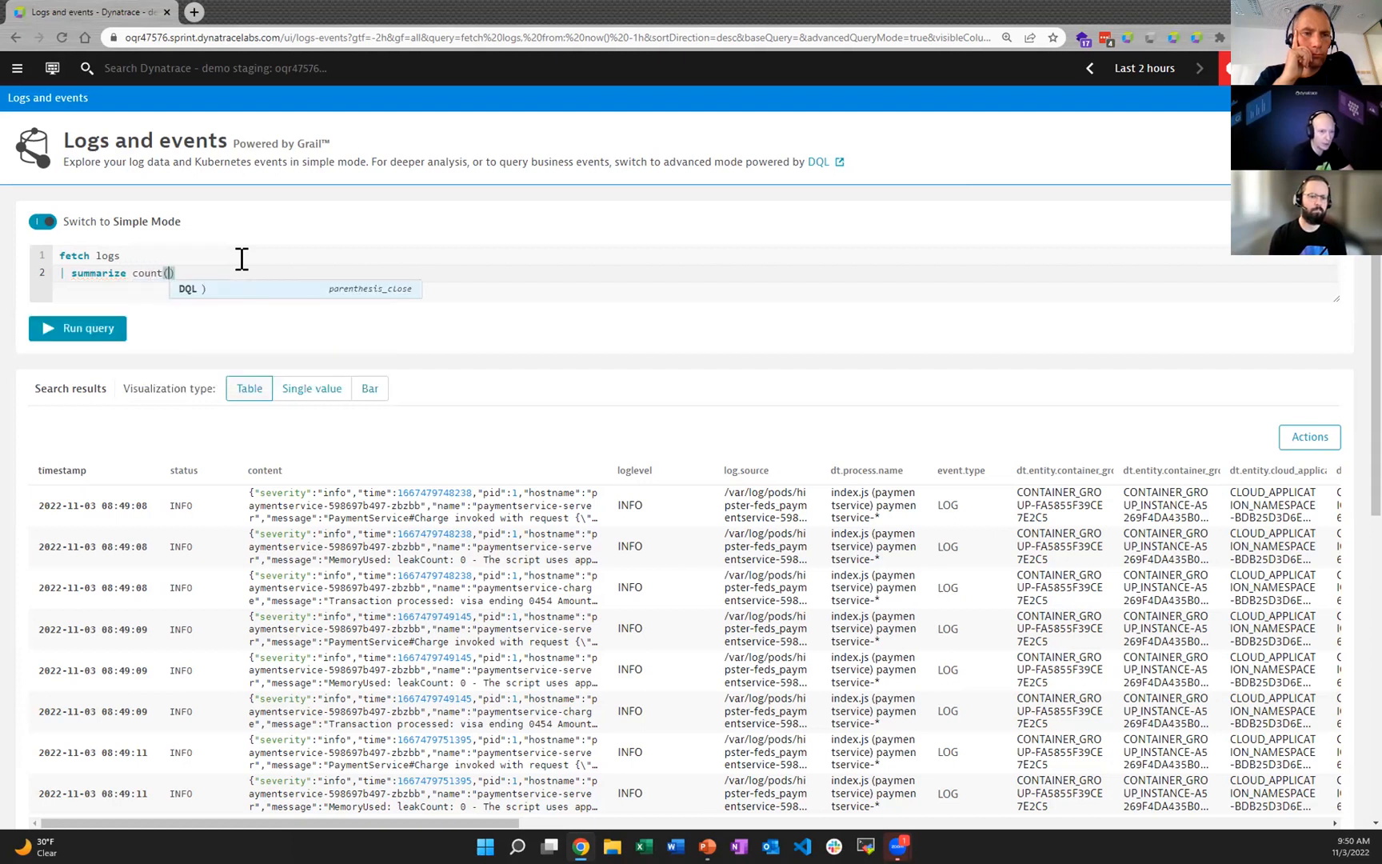
text(), )
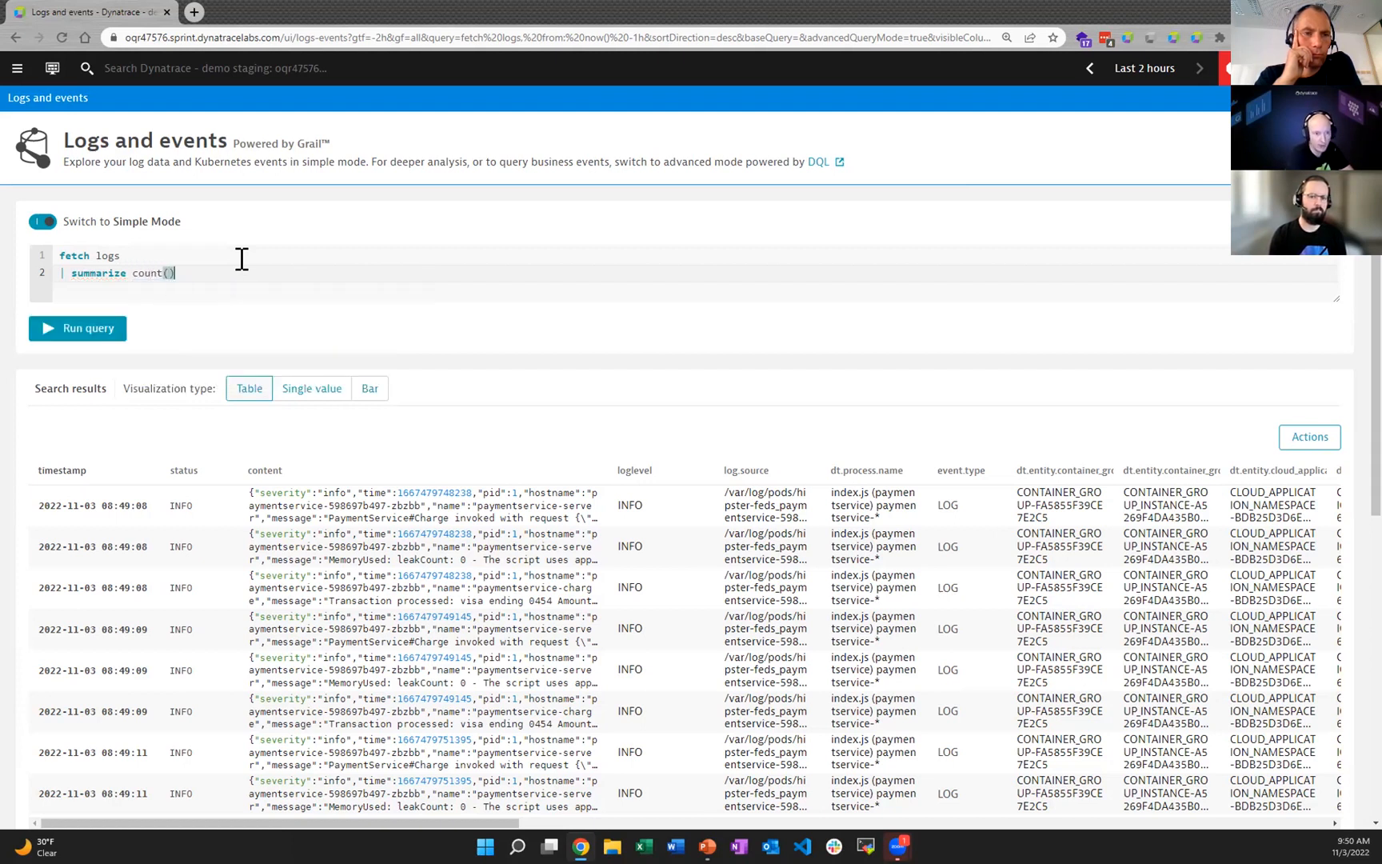
text(by:)
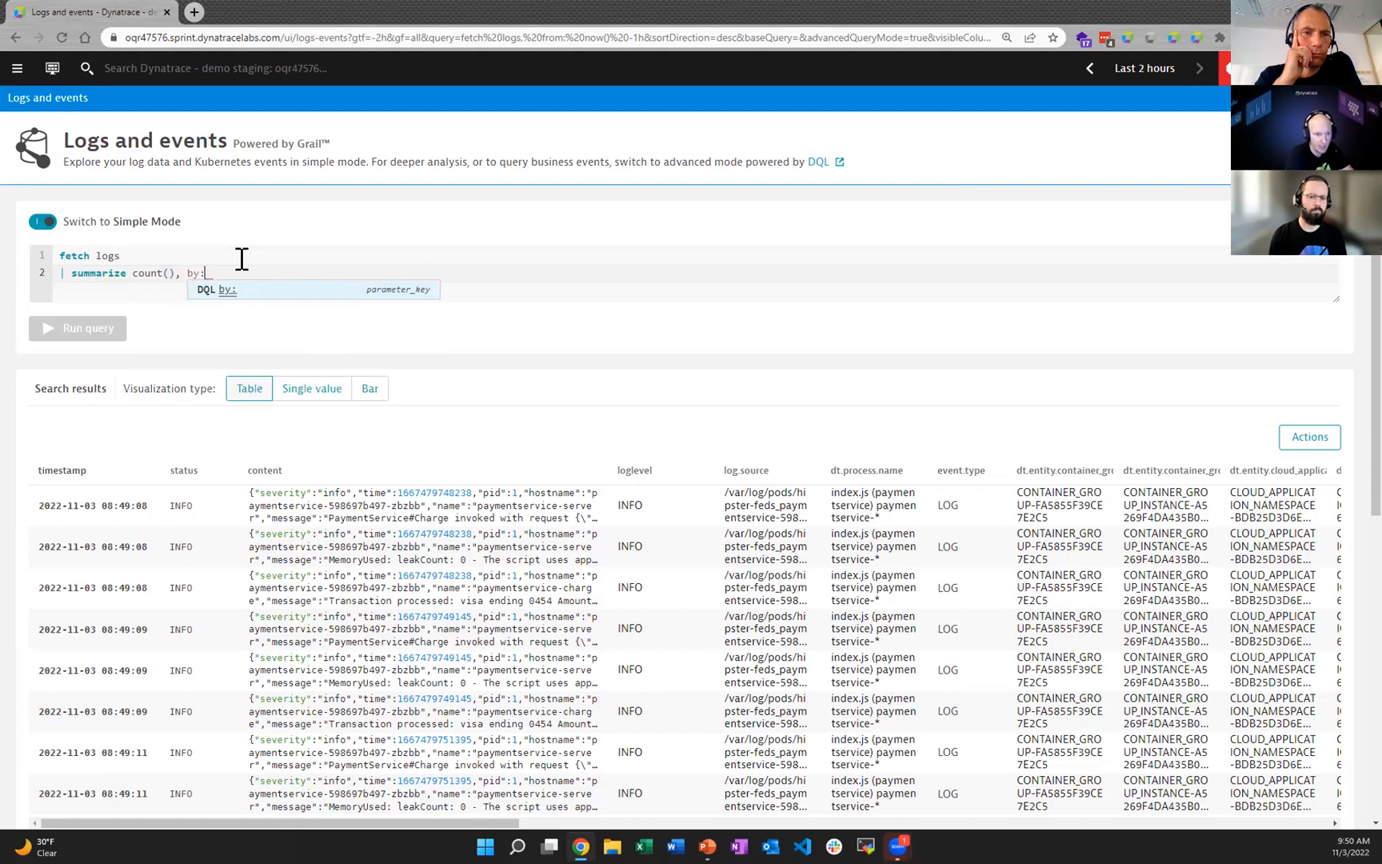
text( status)
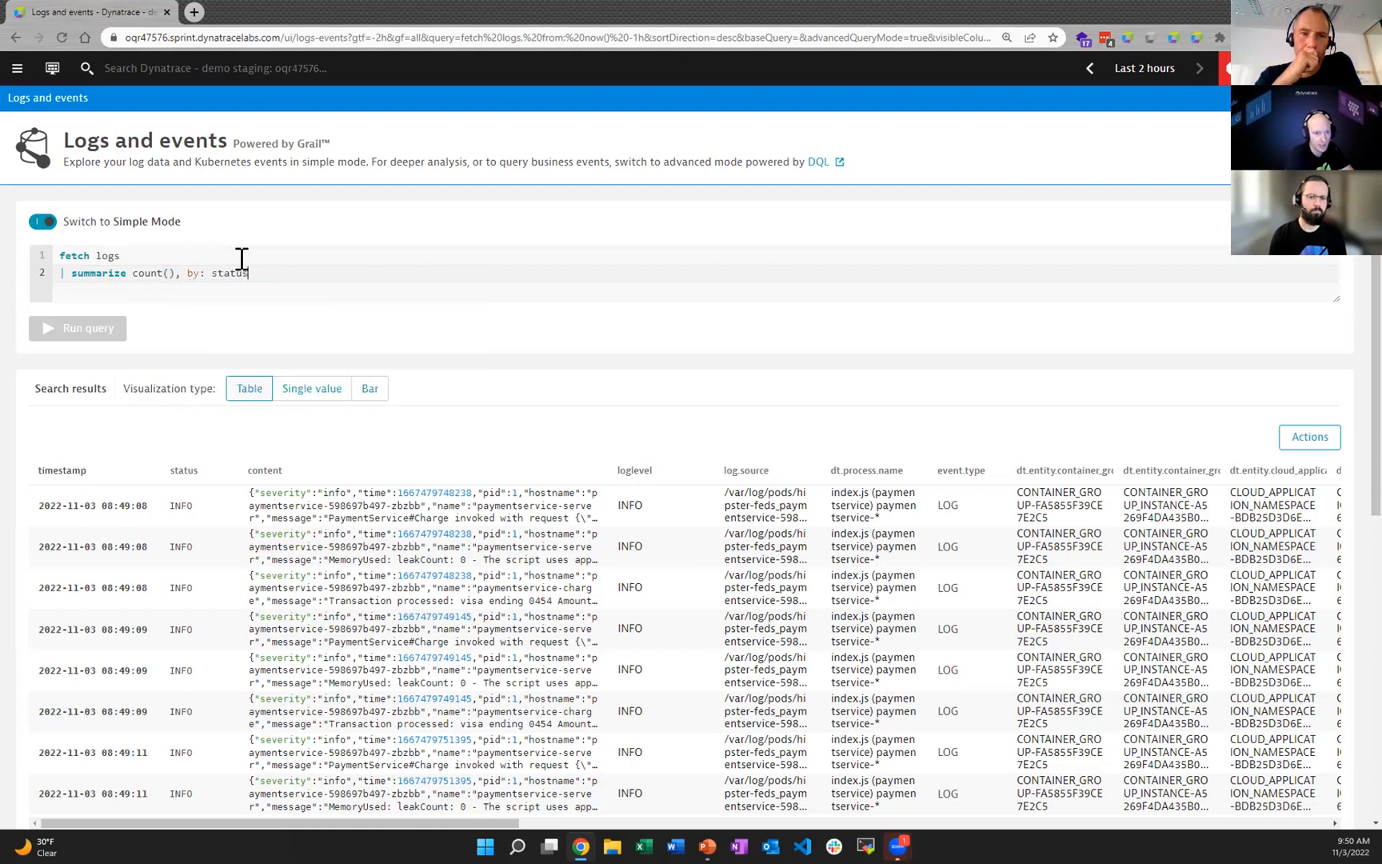
click(94, 331)
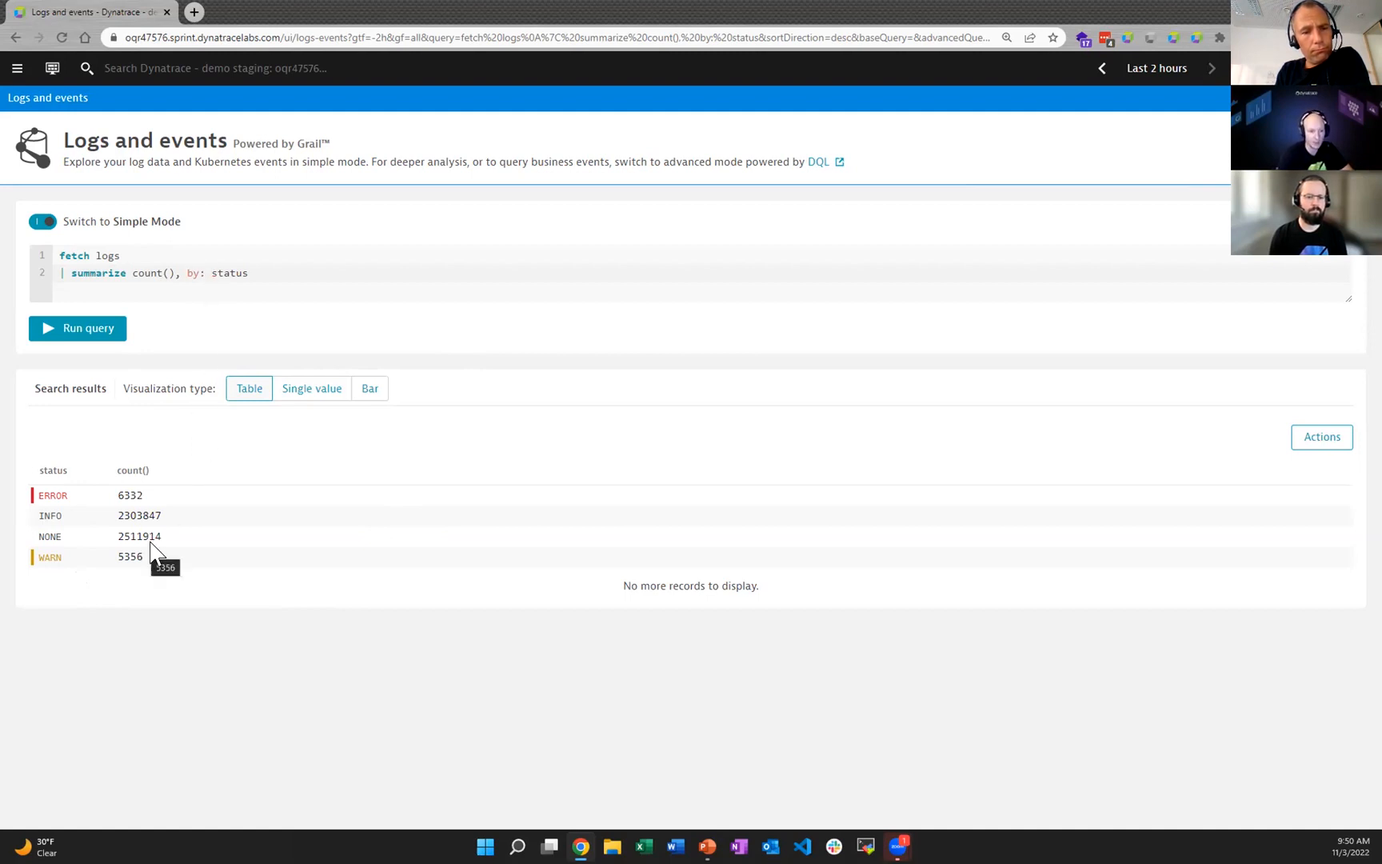
Step: Check which actions are available for the summarized results and examine the count in the ERROR row
click(1312, 440)
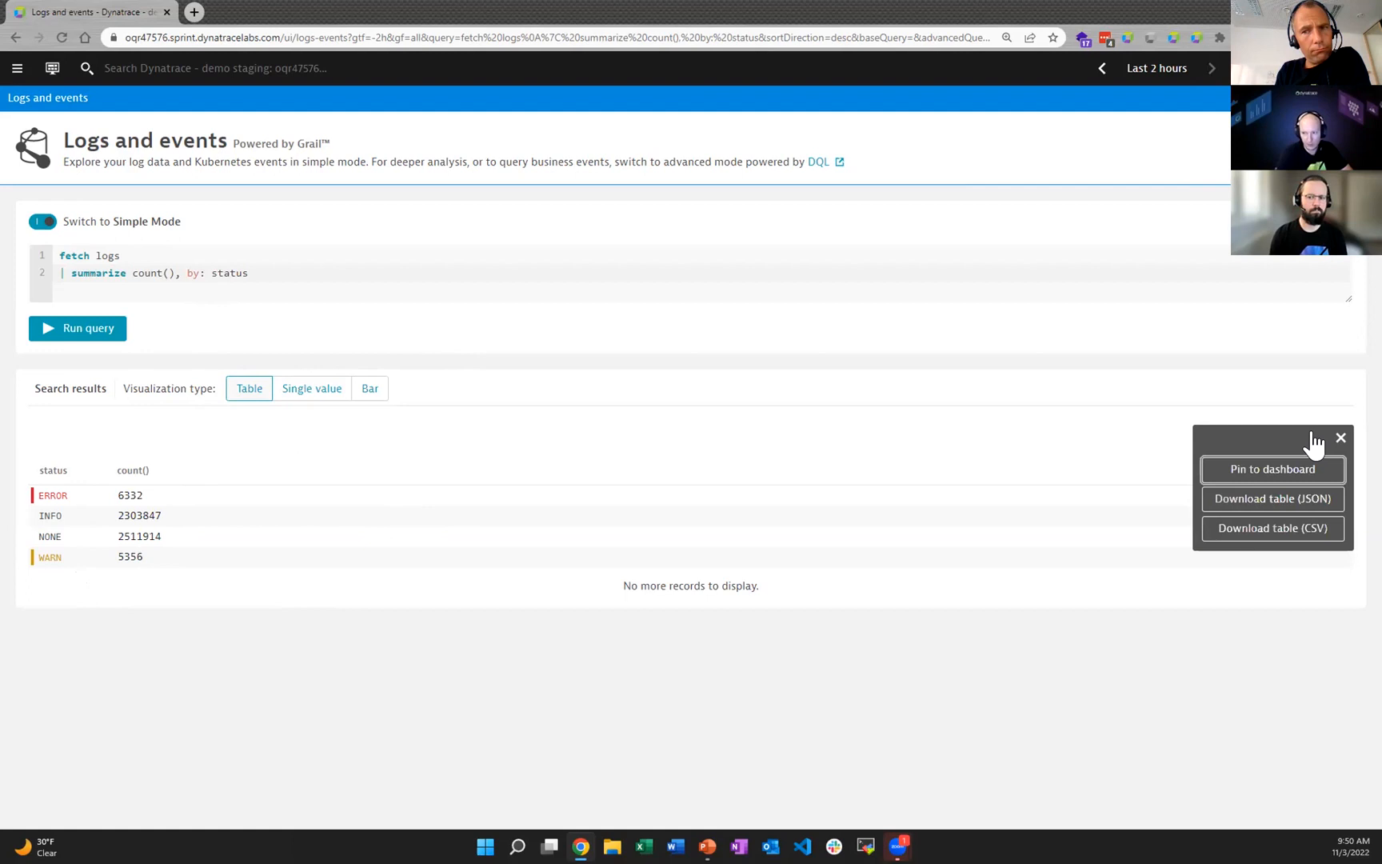
click(530, 425)
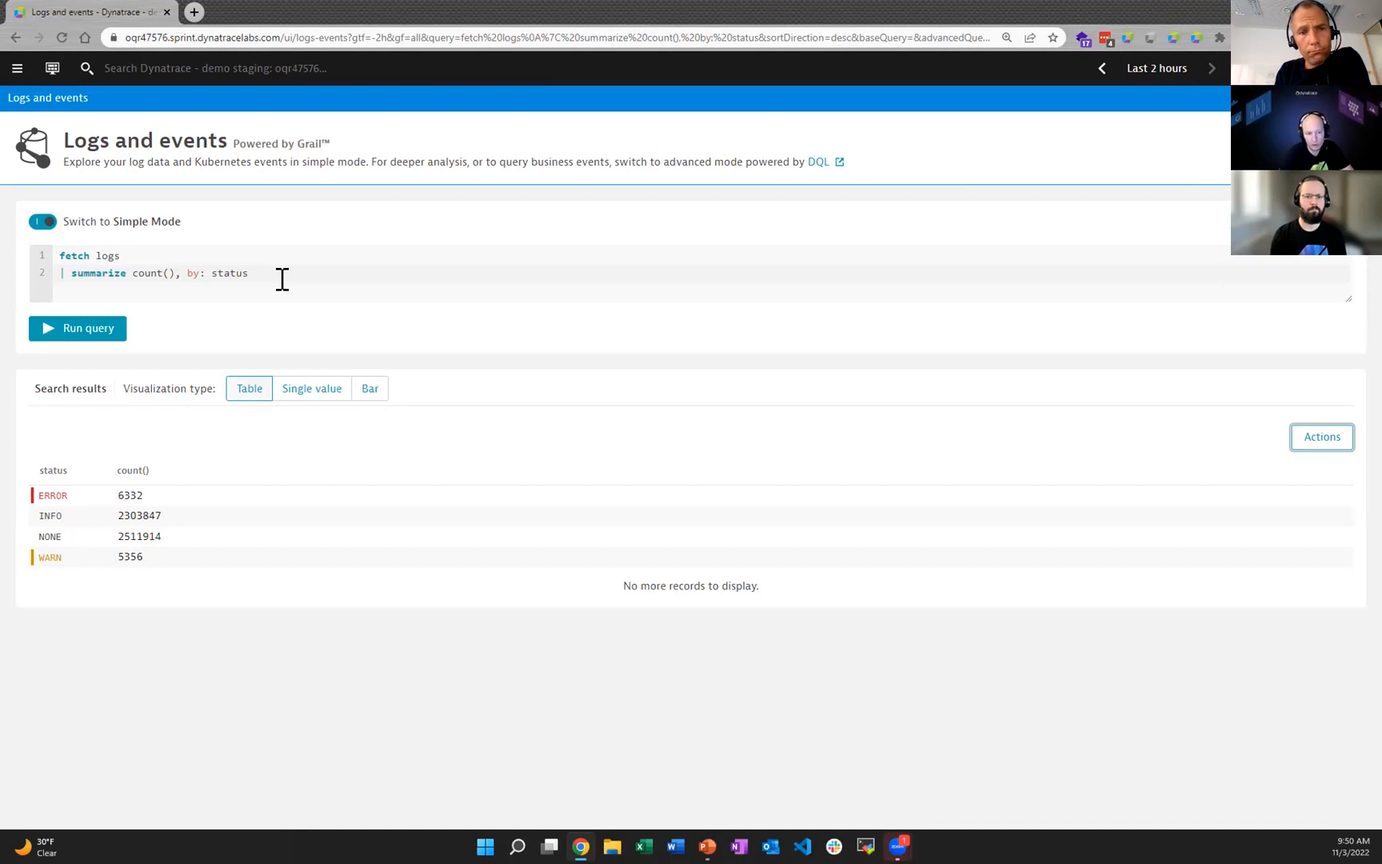
double_click(130, 495)
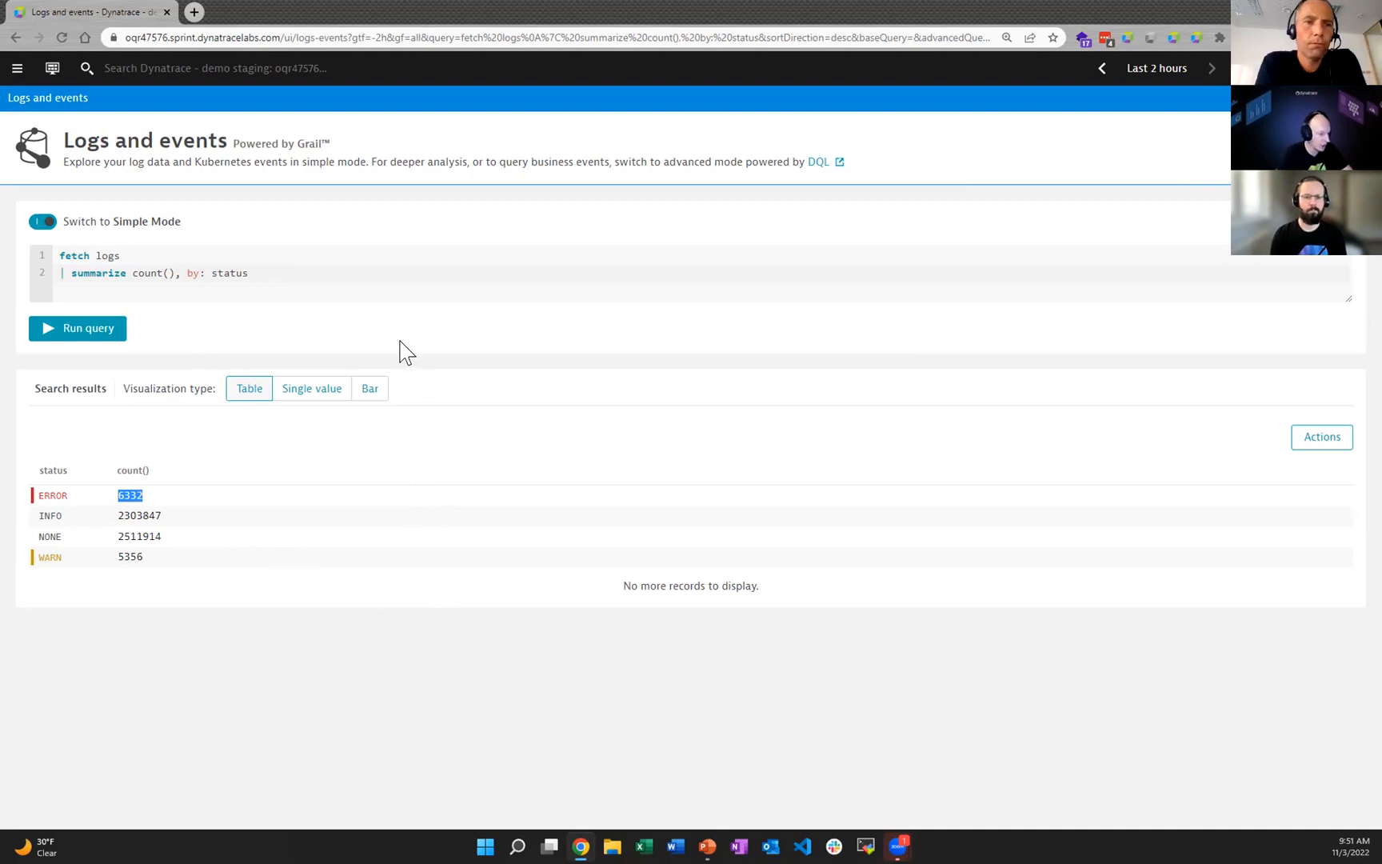
Step: Replace the summarize expression "count(), by: status" with "total = count()"
drag(248, 273, 133, 273)
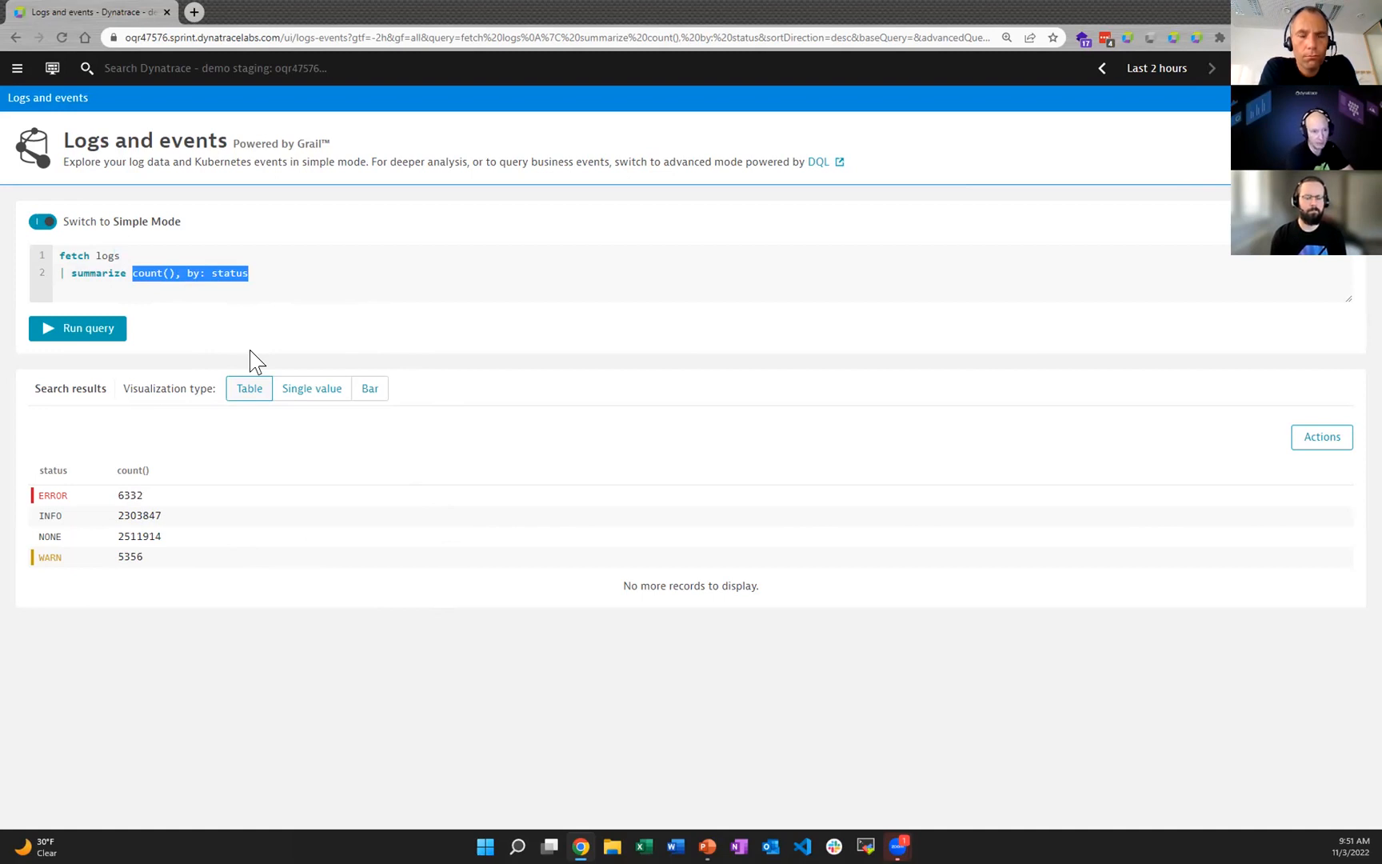
text(to)
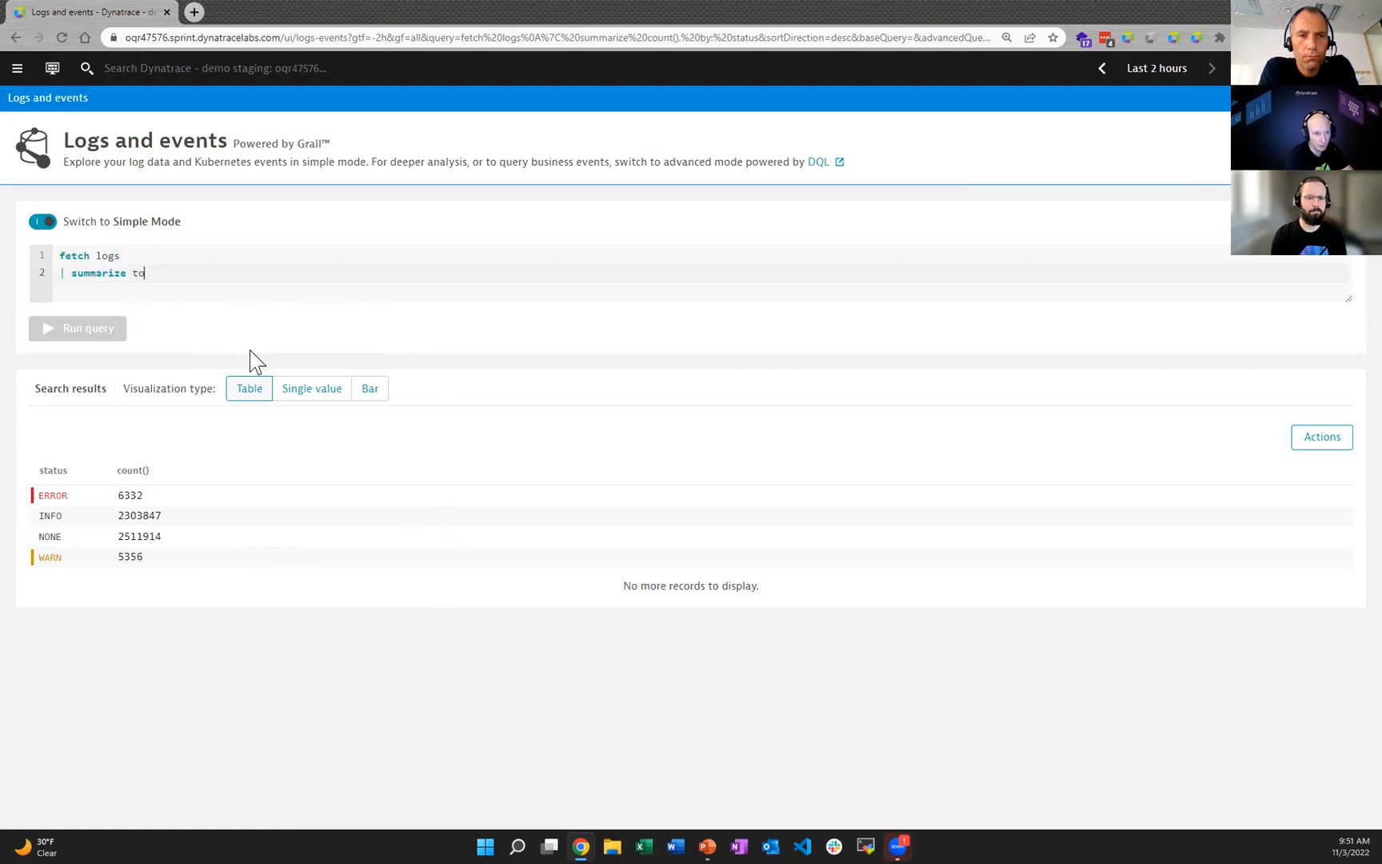
text(tal =)
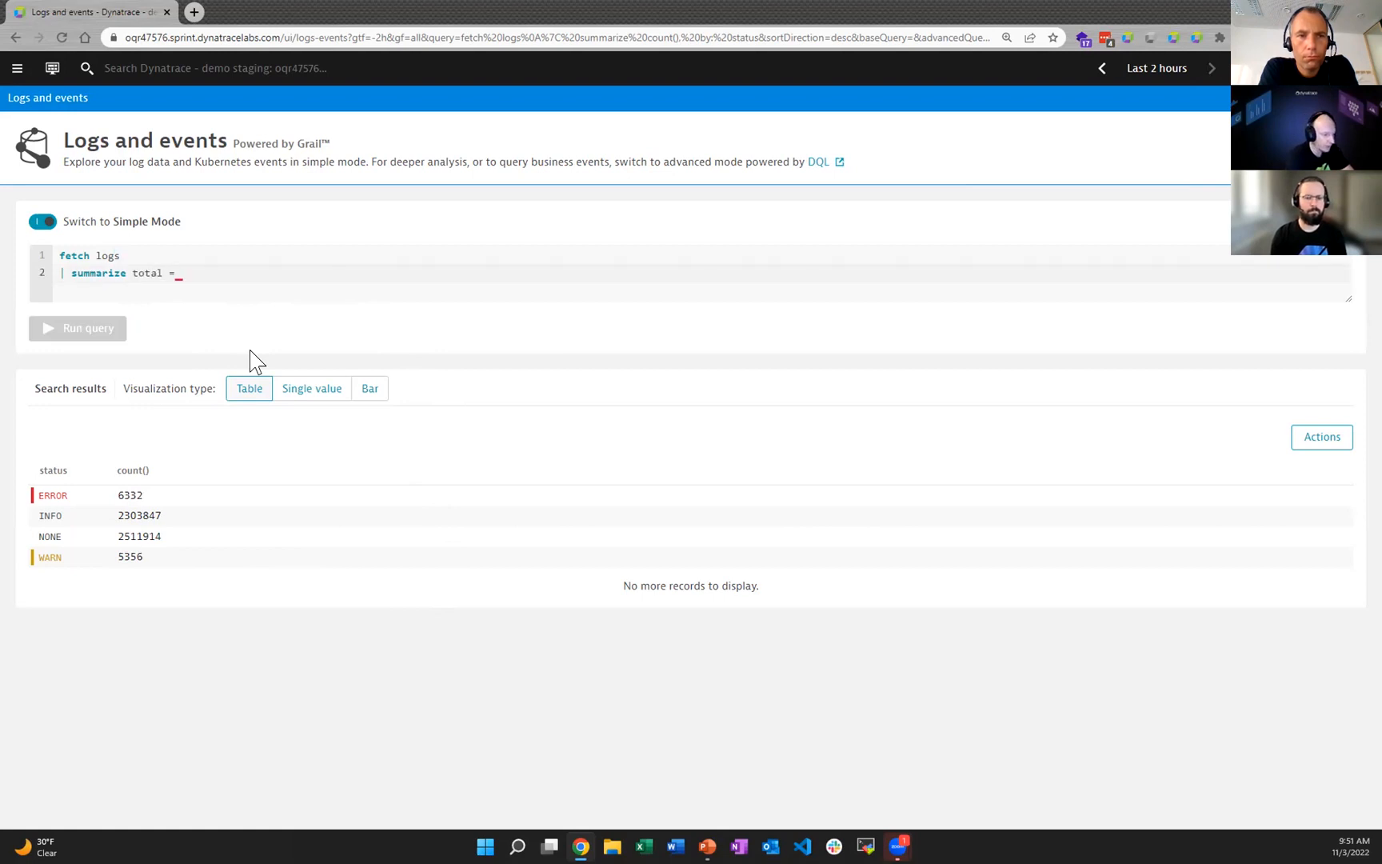
text( count())
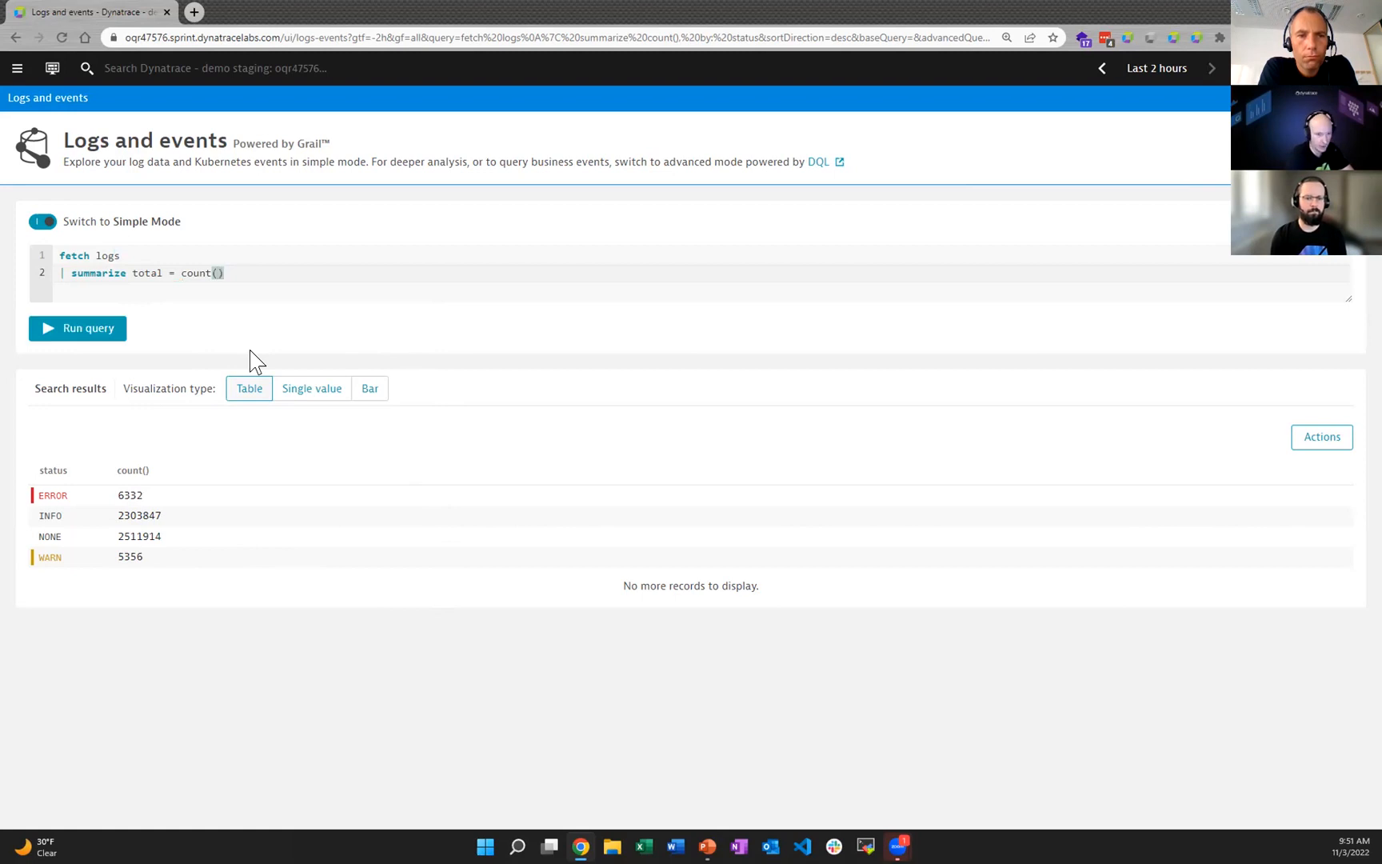
text(, )
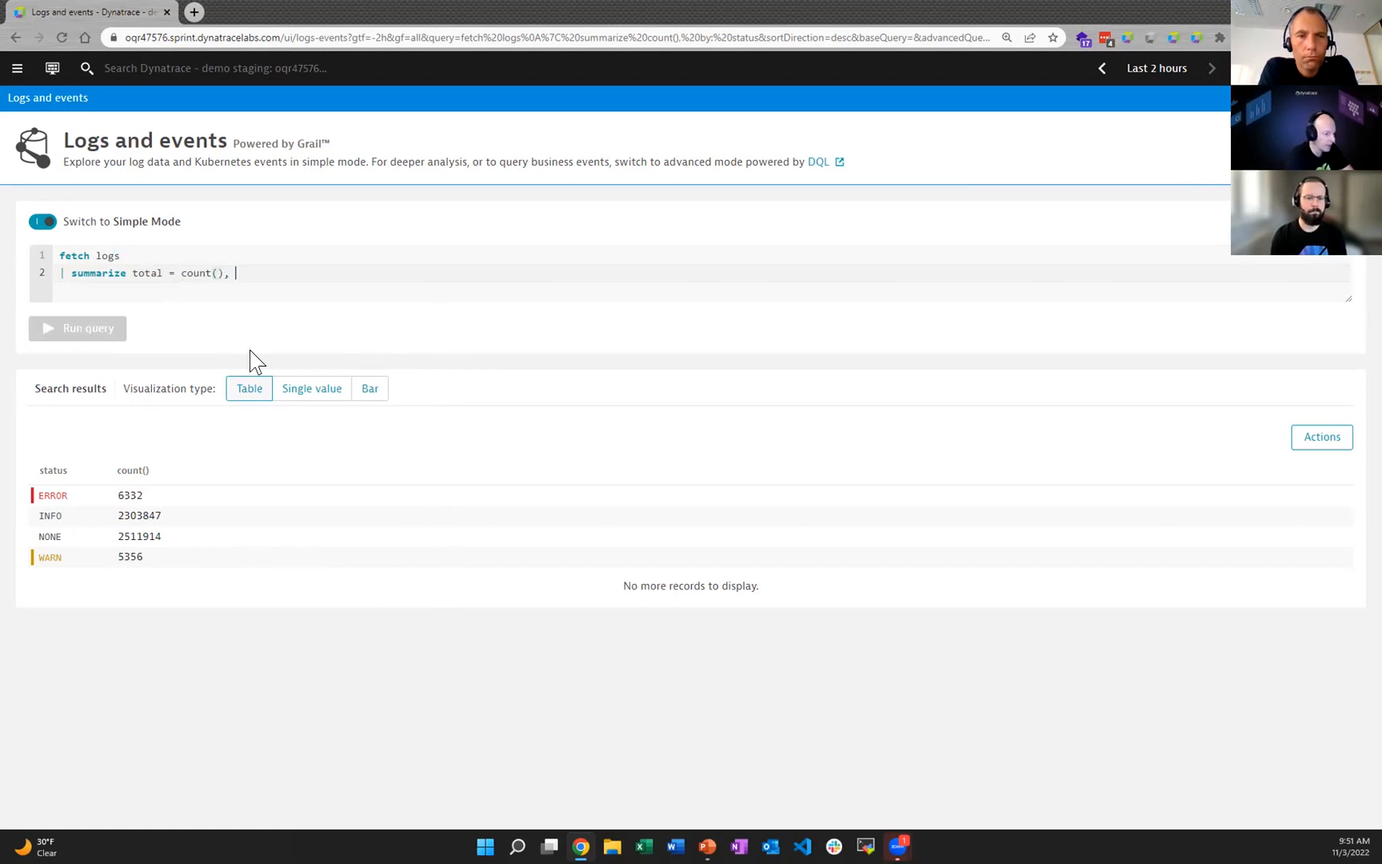
text(errorTota)
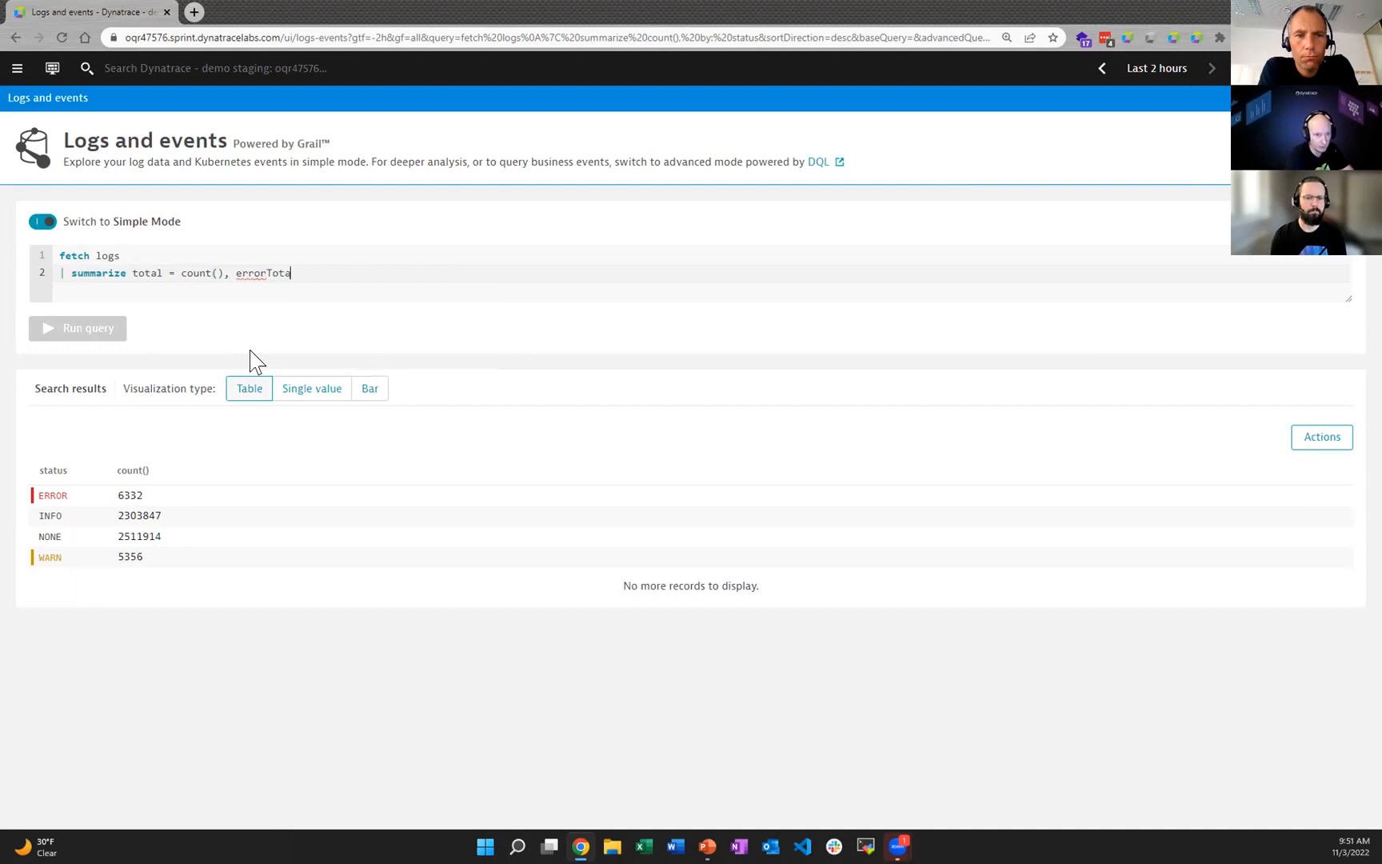
text(l = countI)
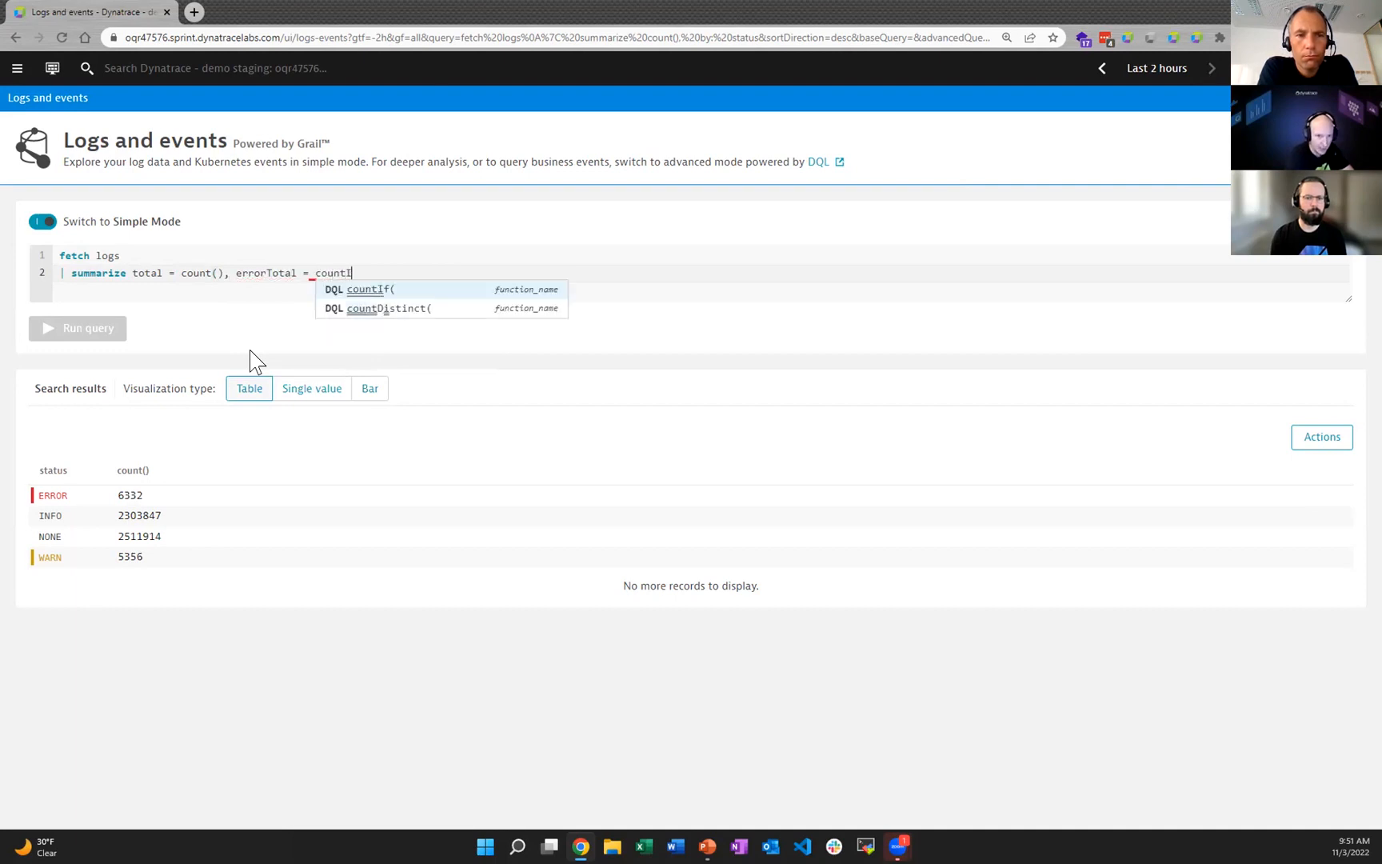
Step: Append ", errorTotal = countIf( status == "ERROR")" to the summarize line and run the query
key(Return)
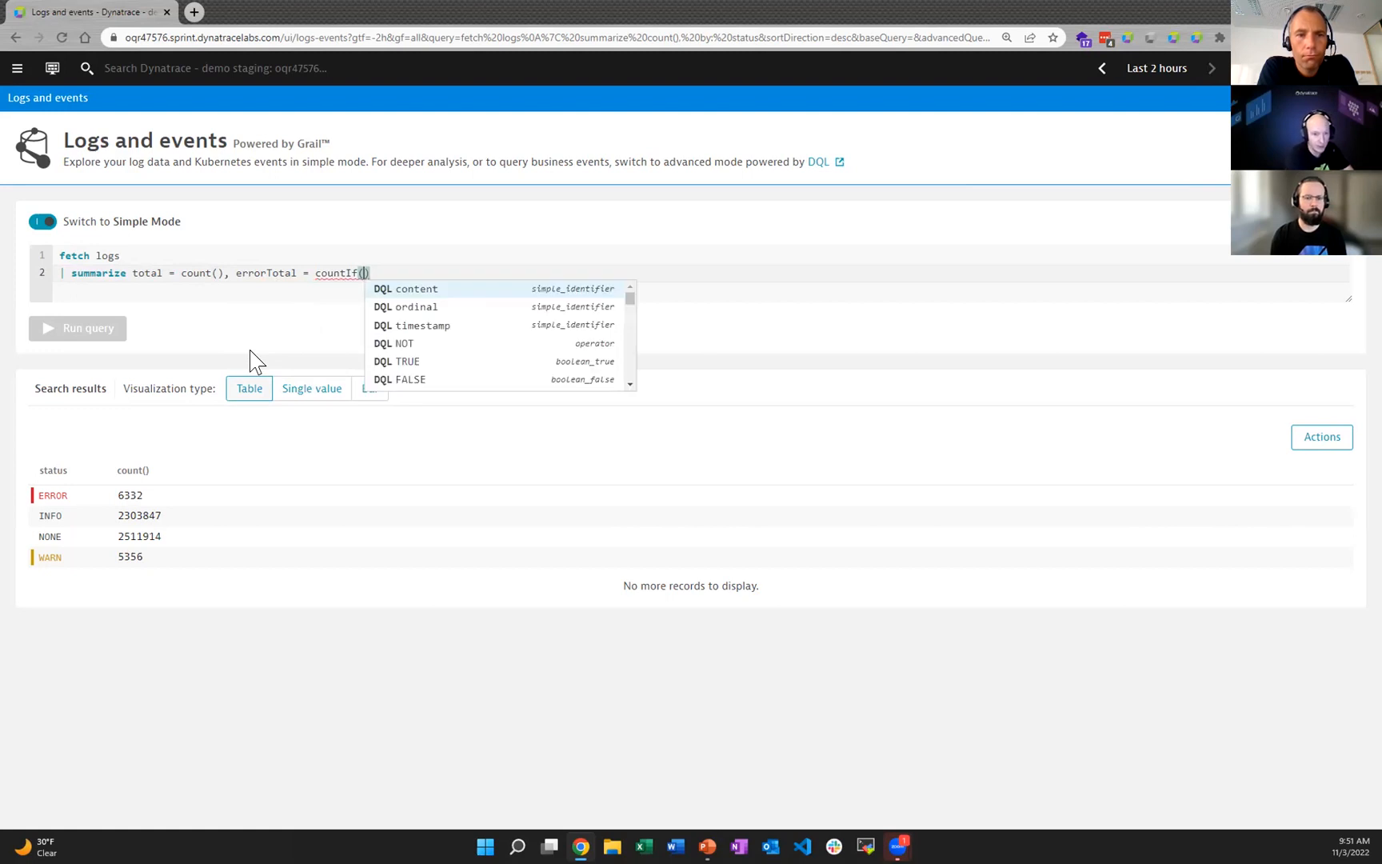
text(status =)
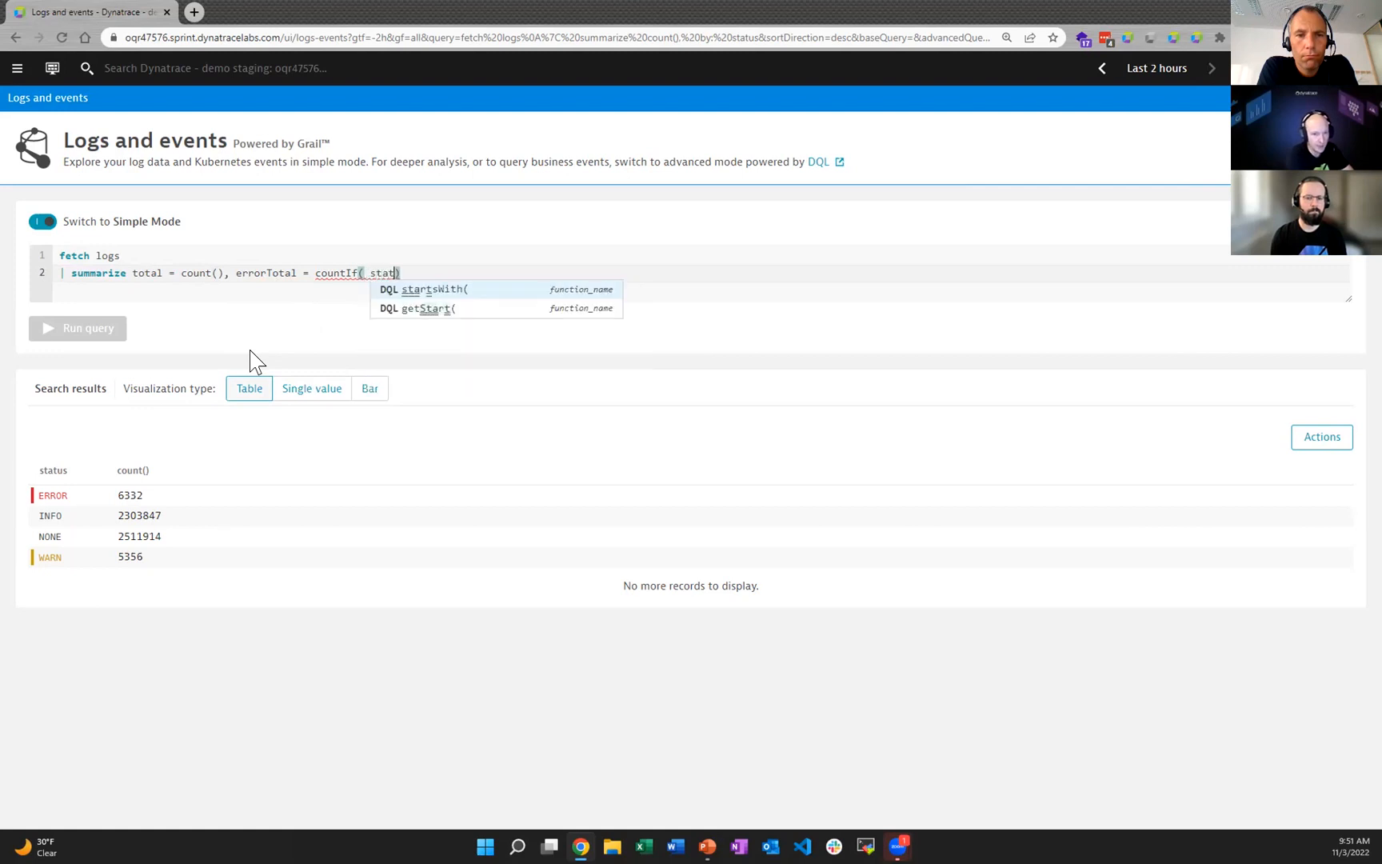
text(=)
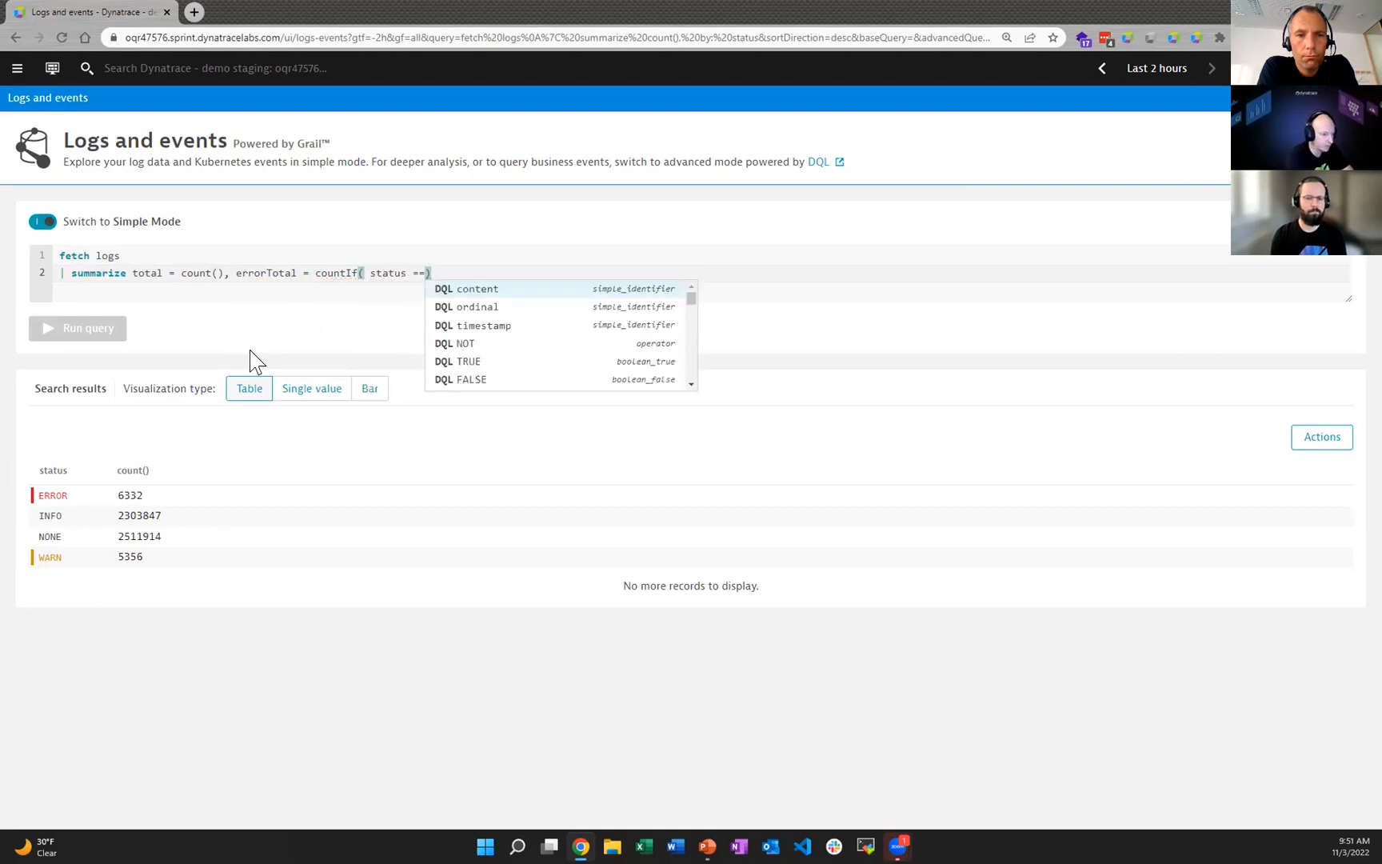
text( "ERROR)
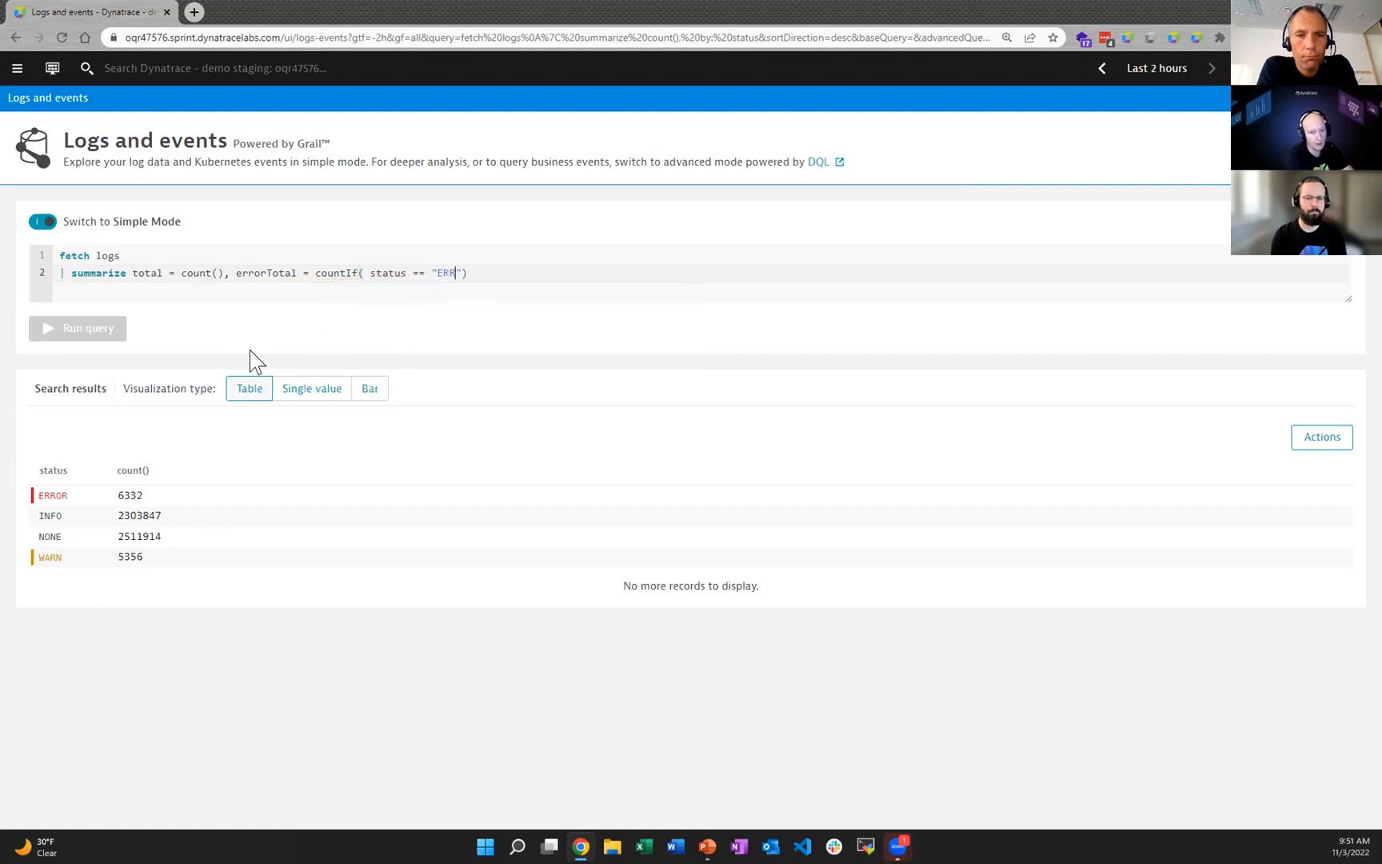
text(")
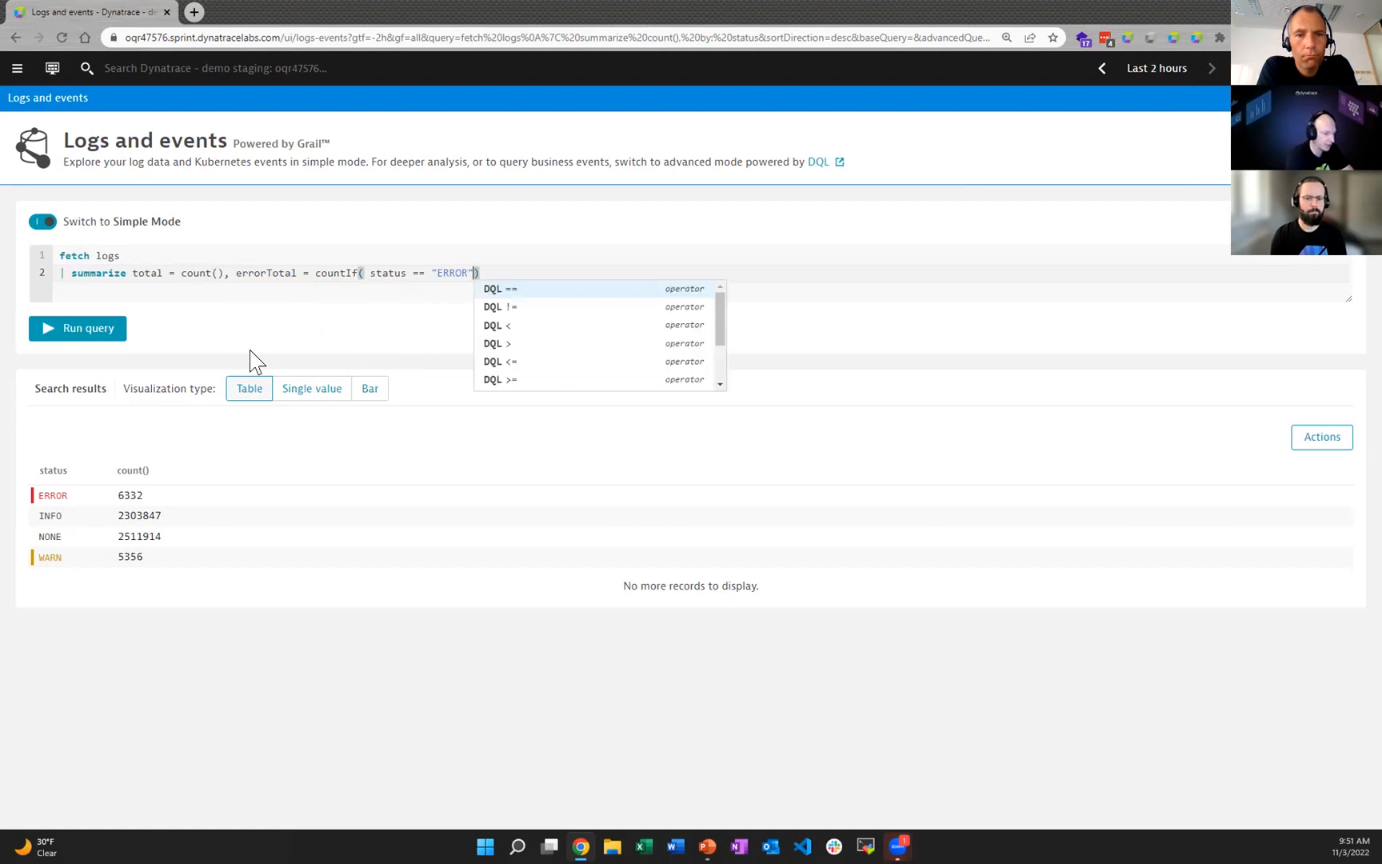
key(Escape)
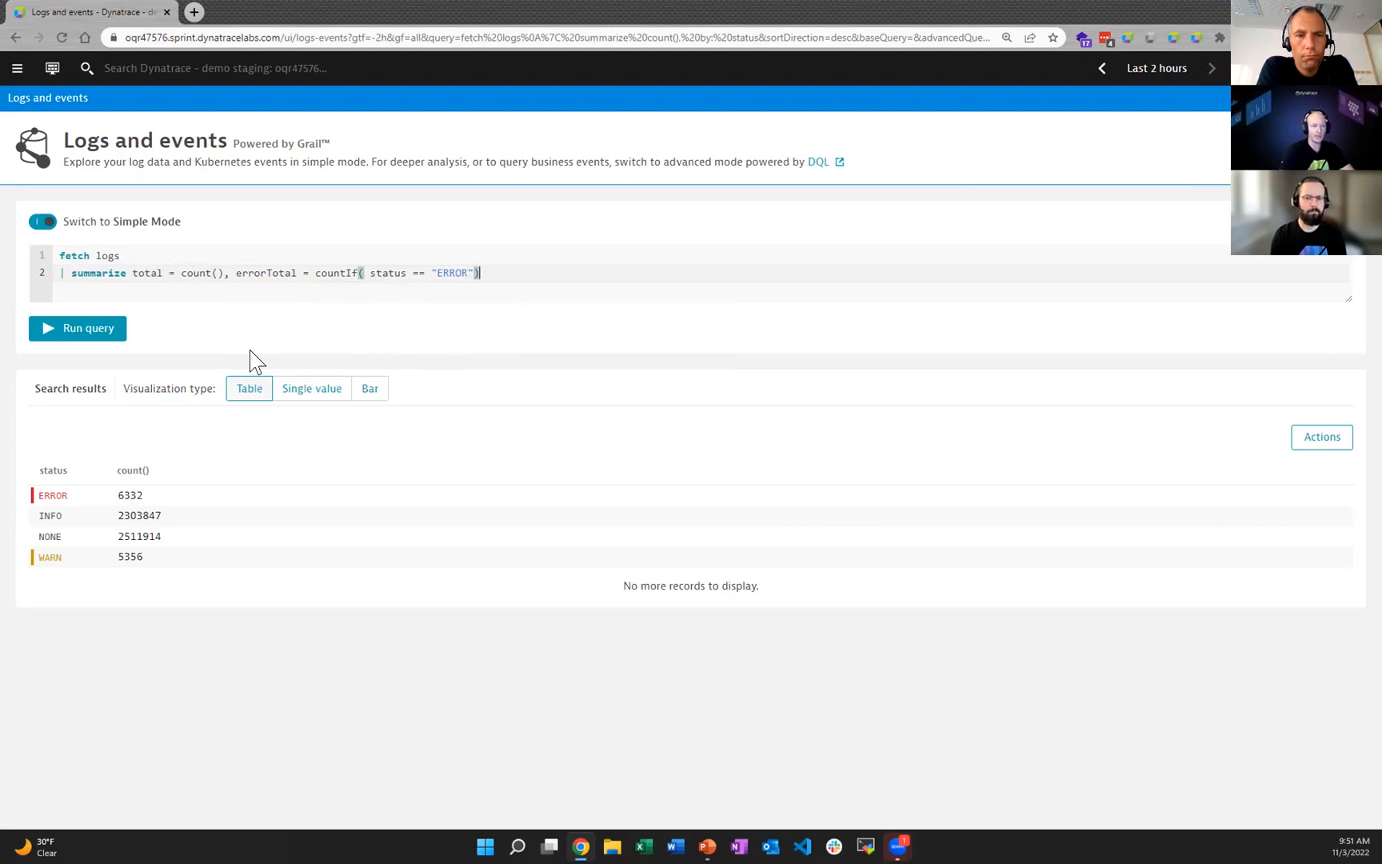
click(100, 330)
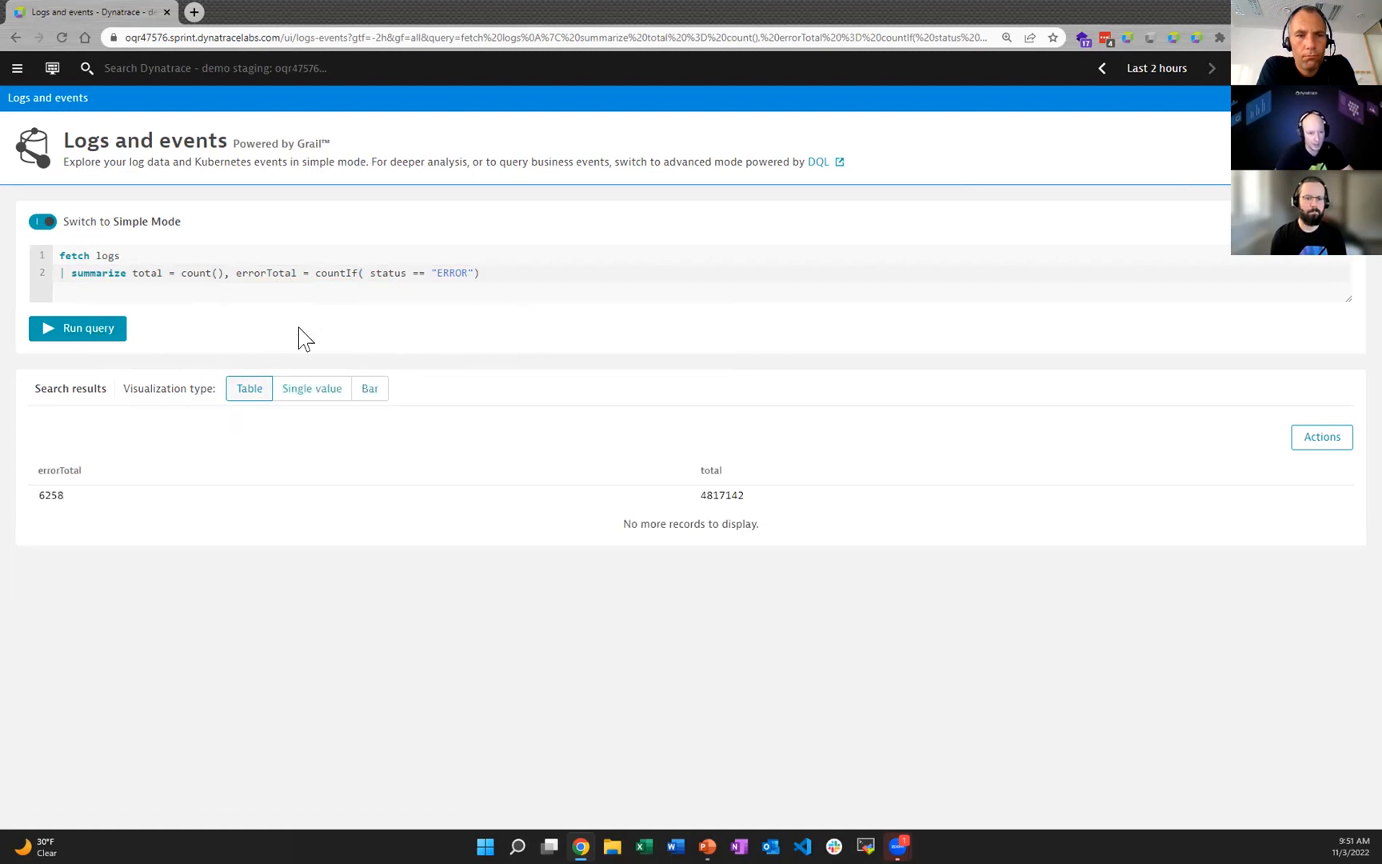
Step: Examine the errorTotal and total values in the results table
drag(72, 480, 20, 504)
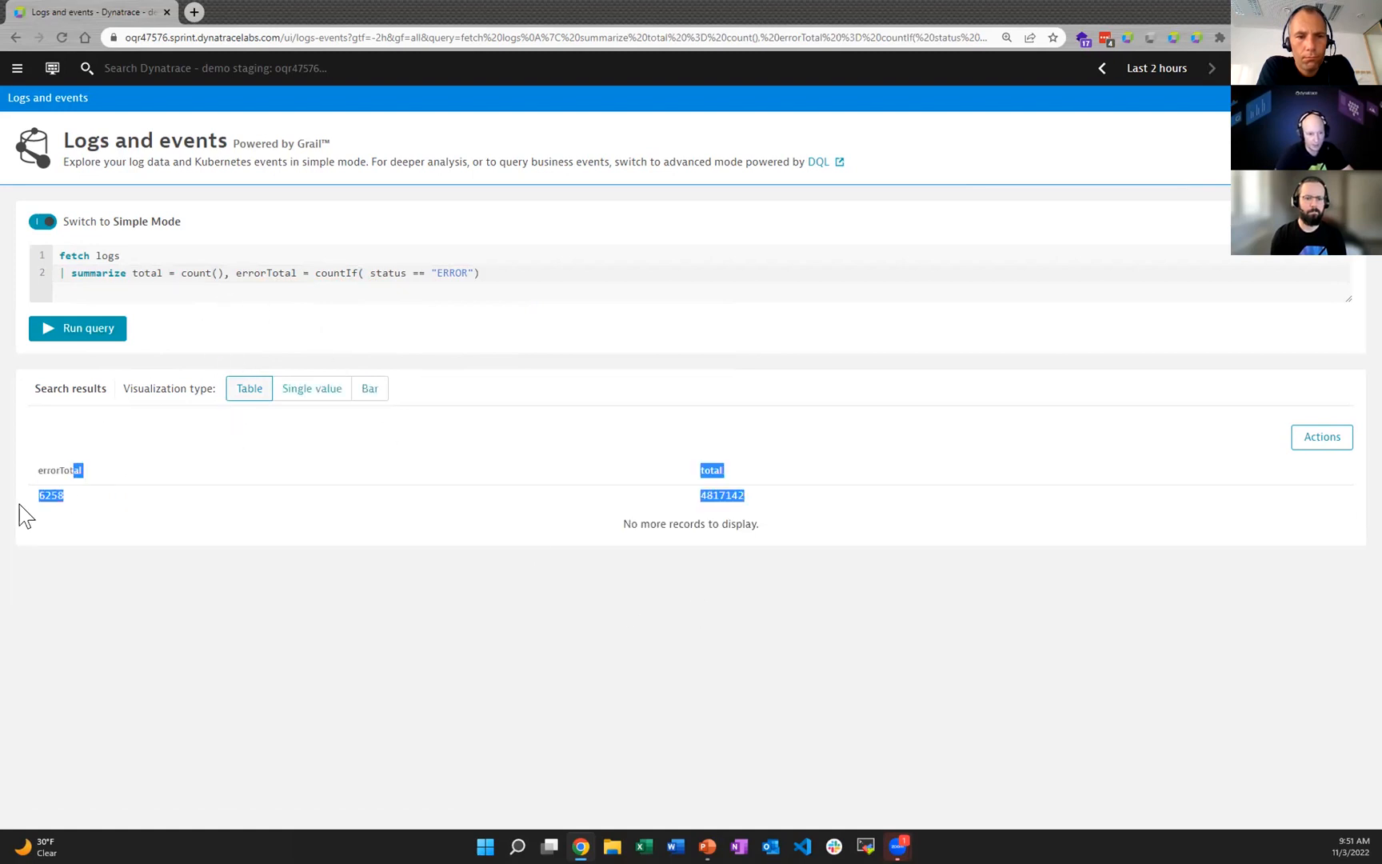
click(737, 516)
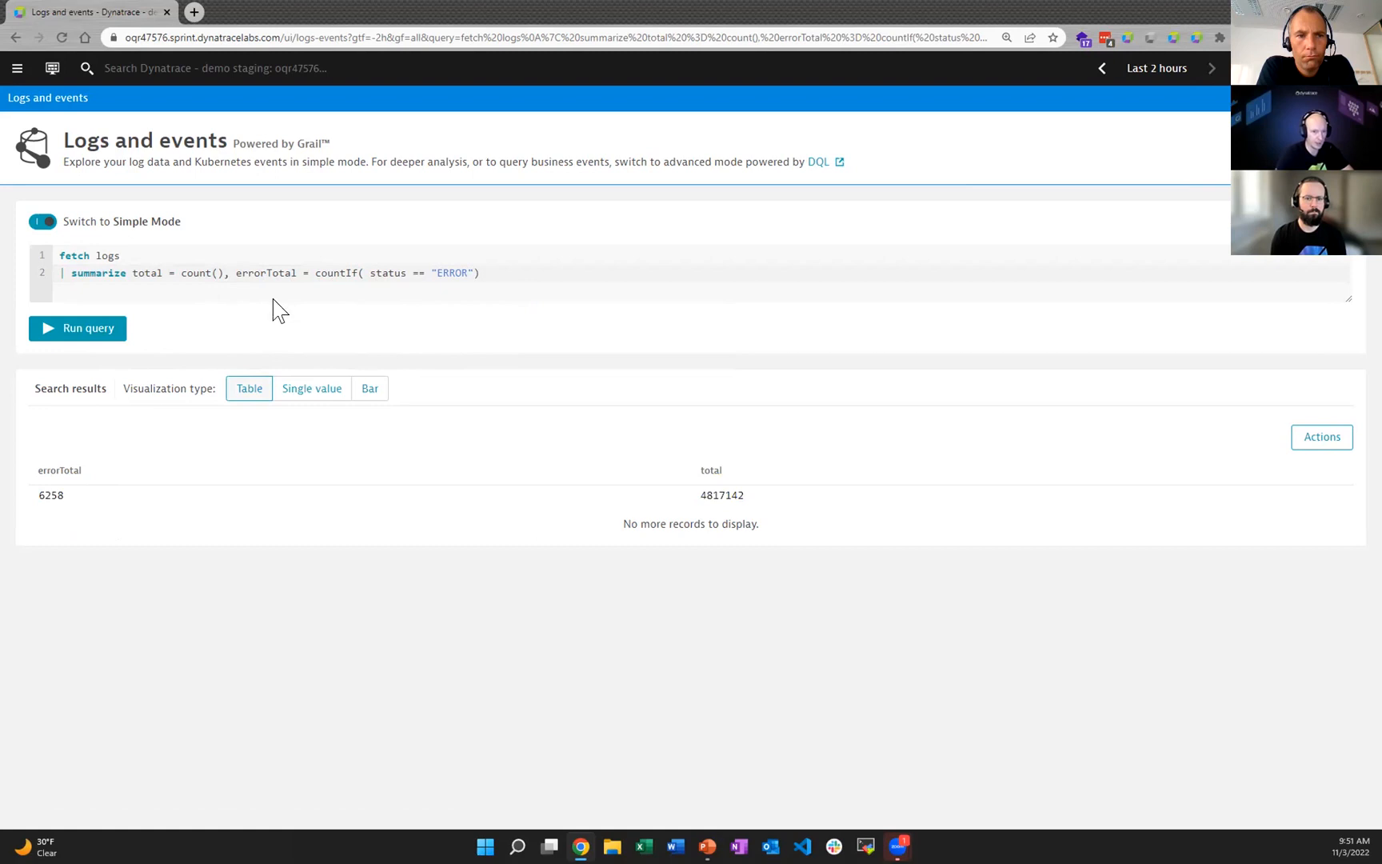
drag(58, 492, 46, 496)
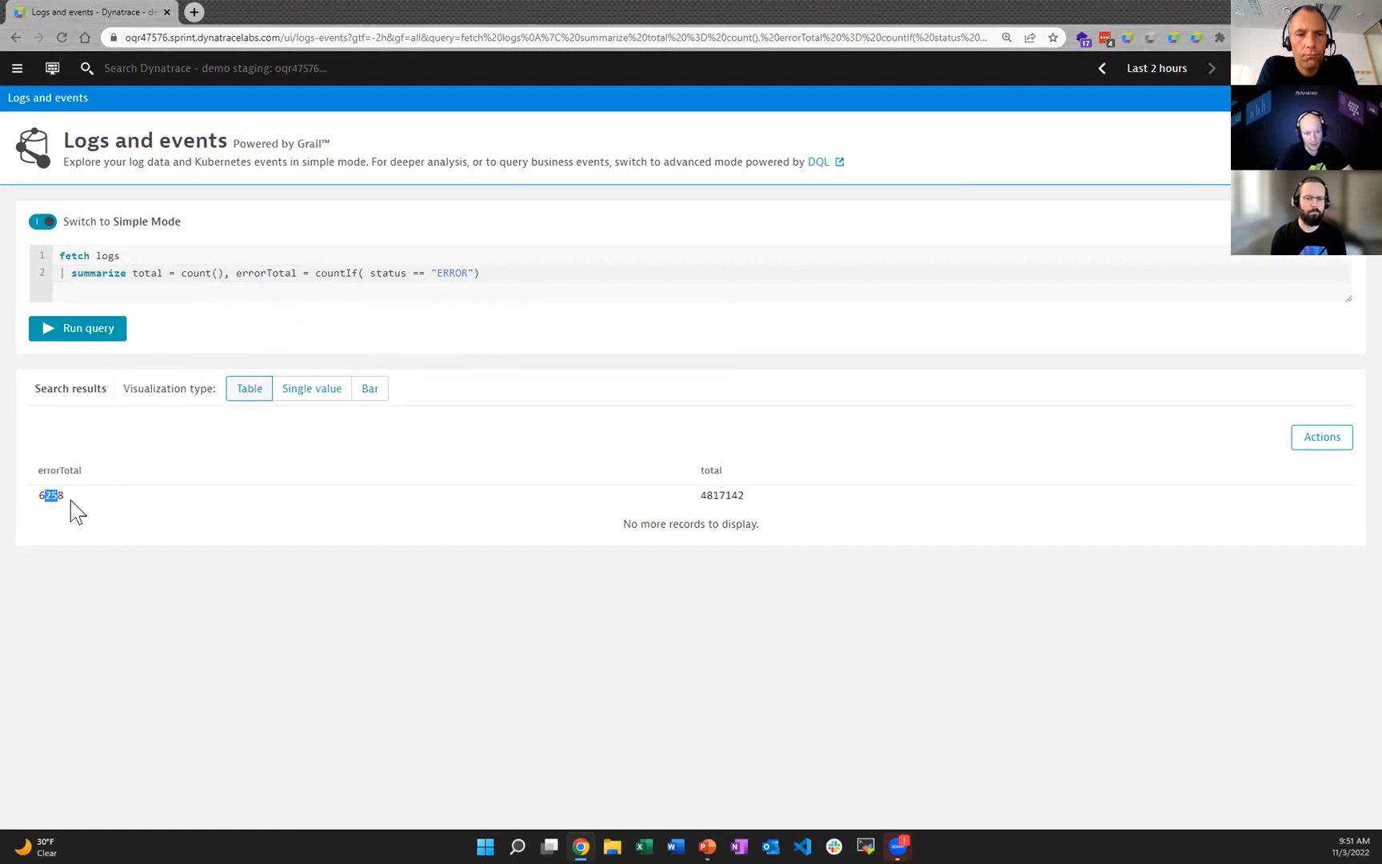
double_click(692, 500)
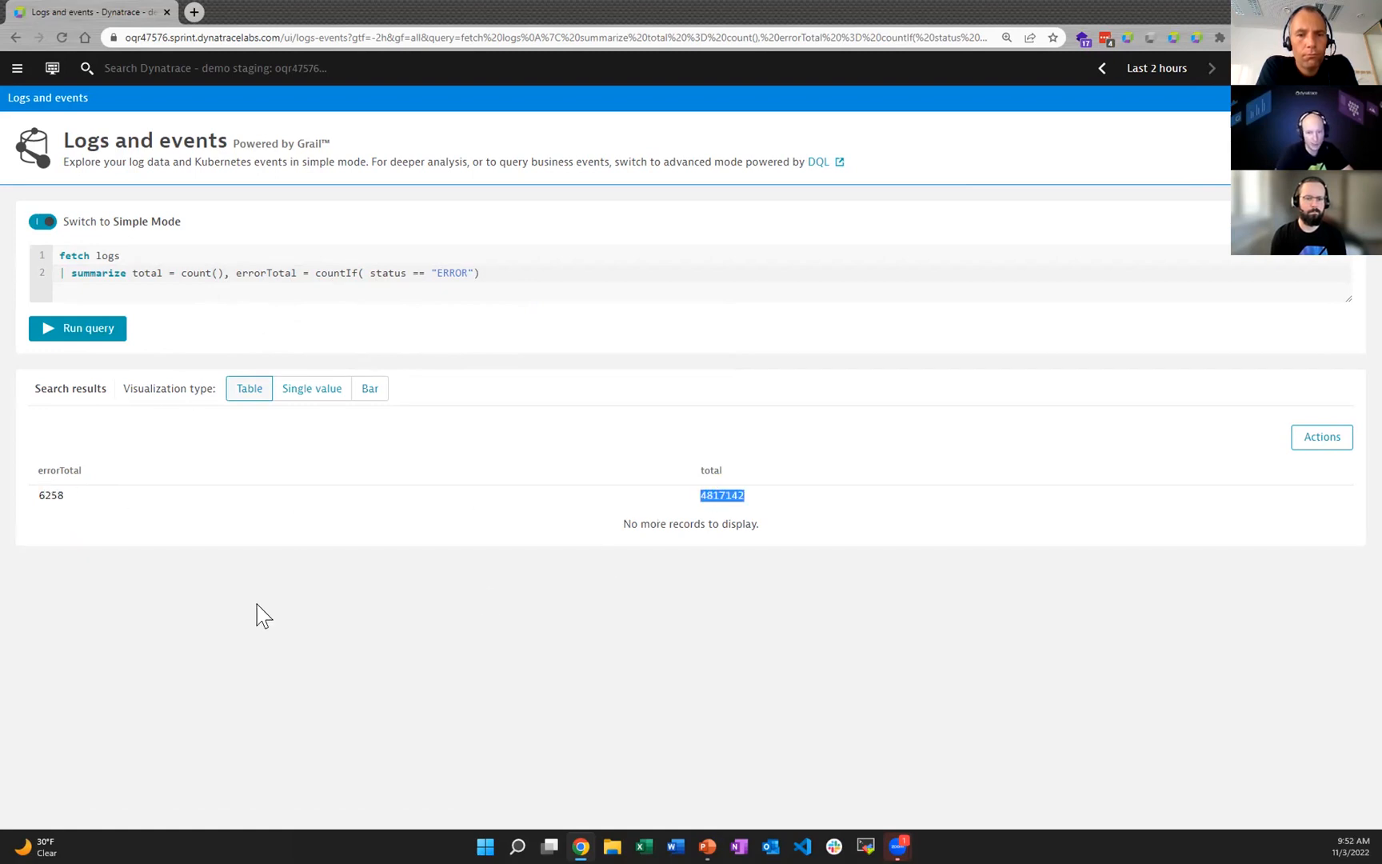
Step: Add a third query line that begins with "| fieldsAdd errorPercent = ("
click(485, 272)
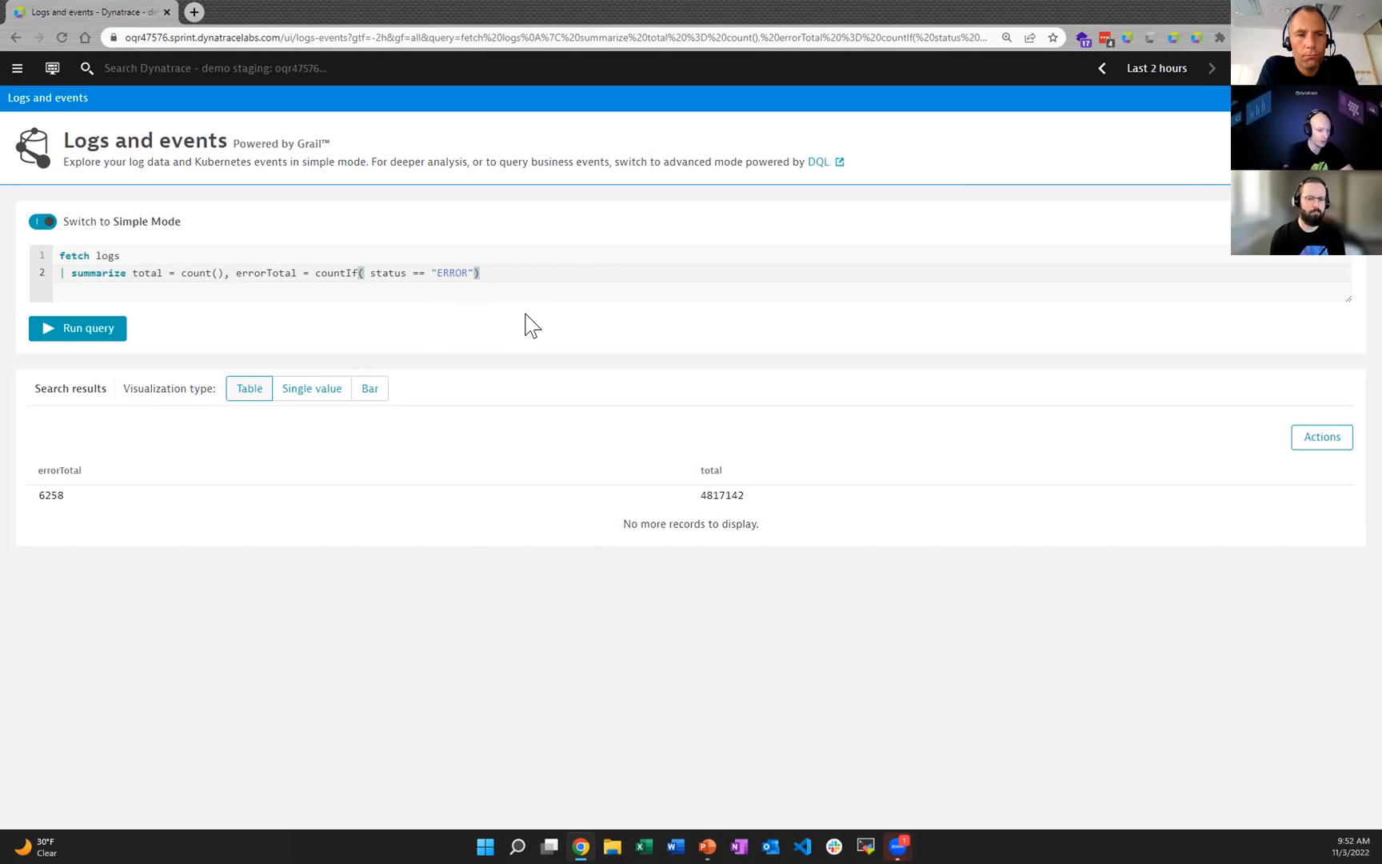
key(Return)
text(|)
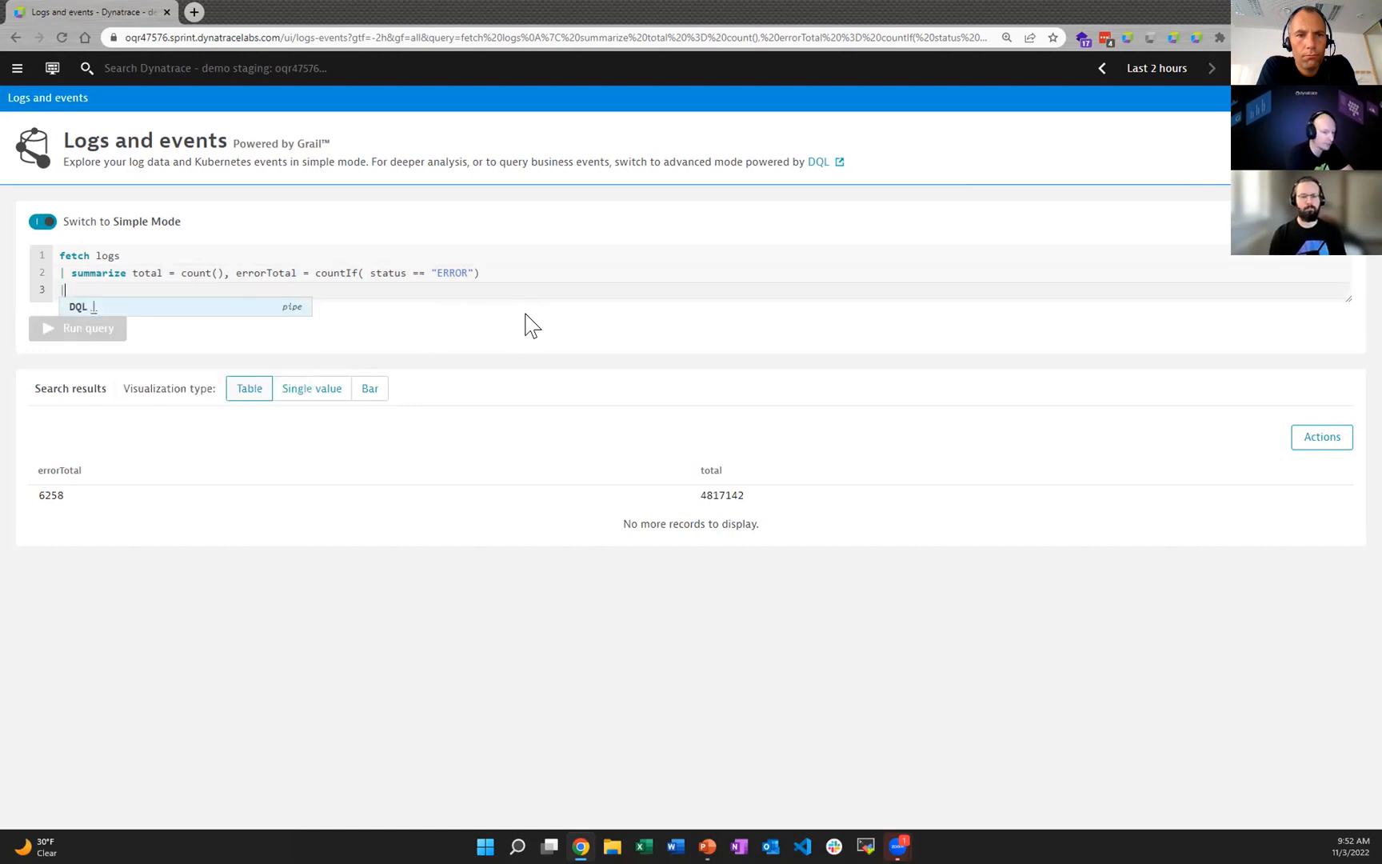
text( fiel)
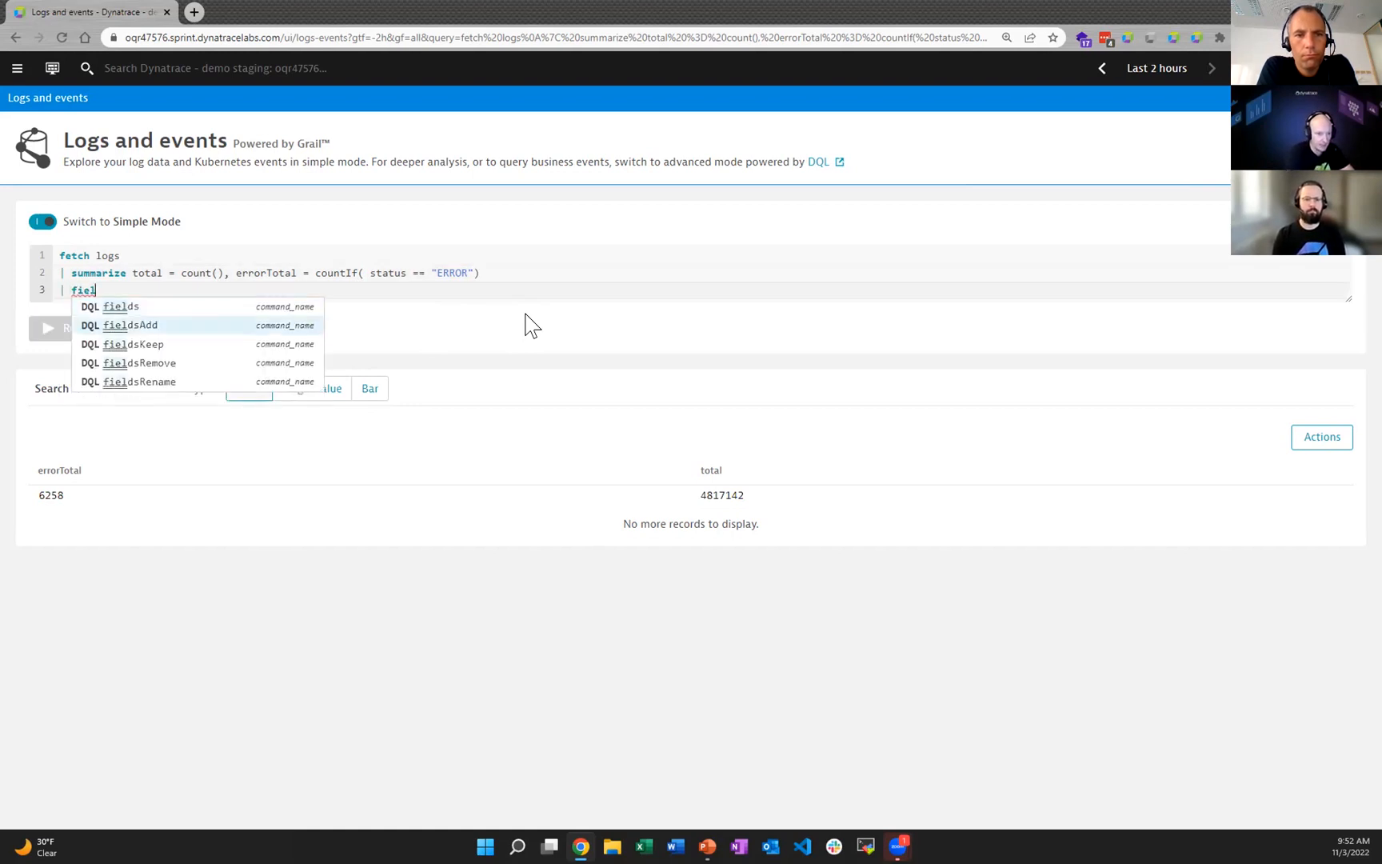
key(Return)
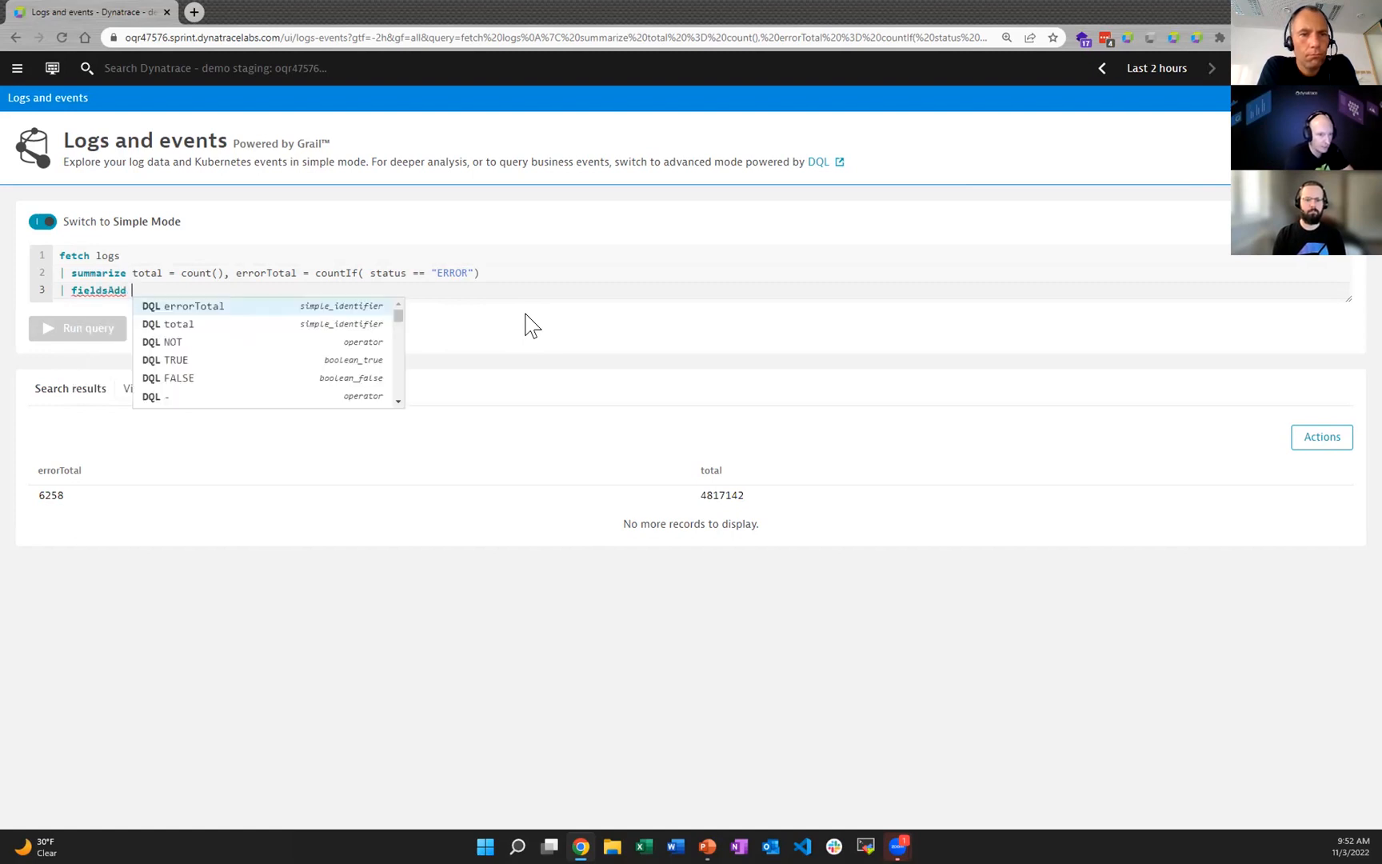
text(errorPer)
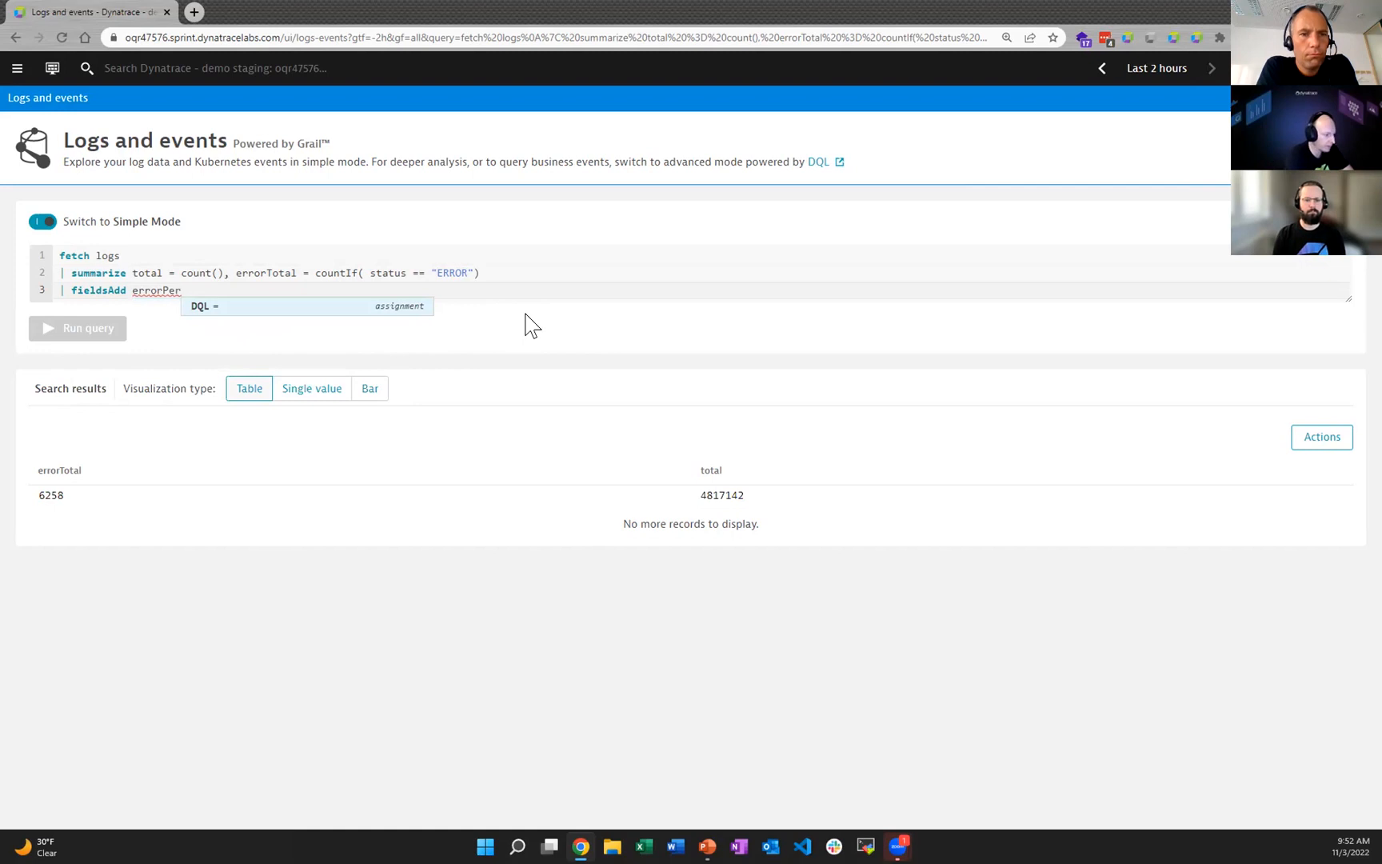
text(cene)
key(BackSpace)
text(t )
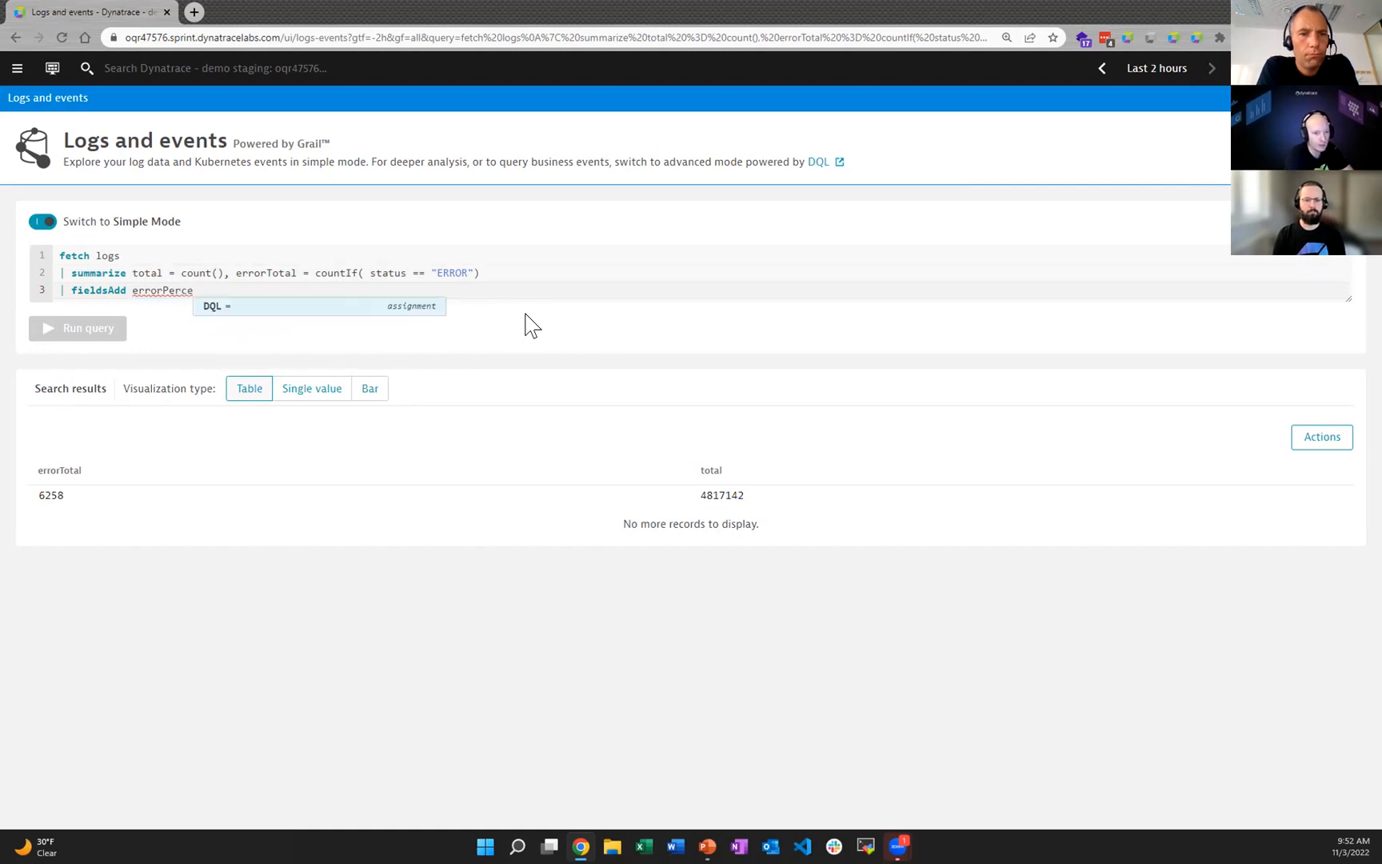
text(= ()
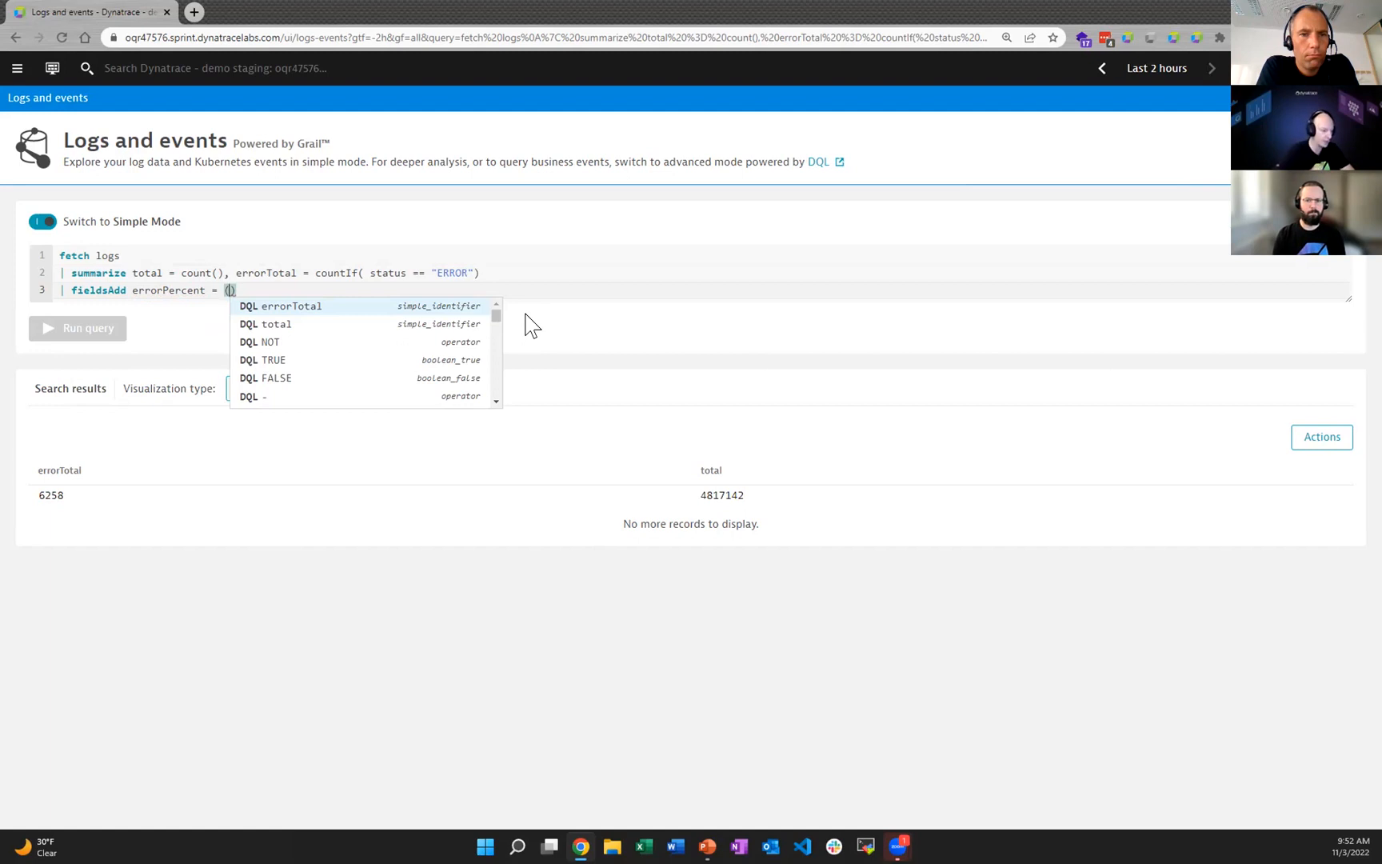
Step: Complete the errorPercent expression with "toDouble(errorTotal)*100 / total)" and run the query
text(tod)
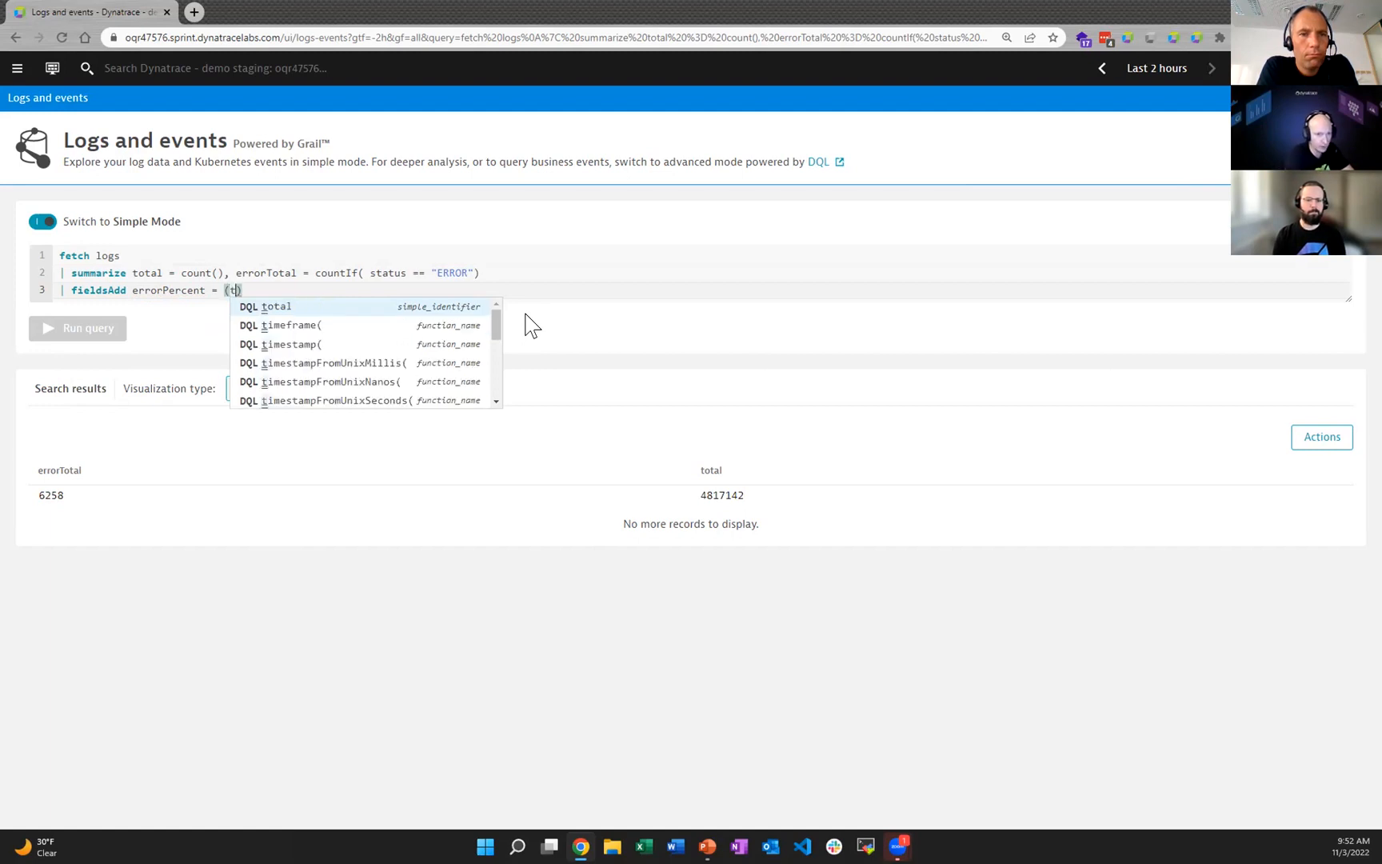
key(Return)
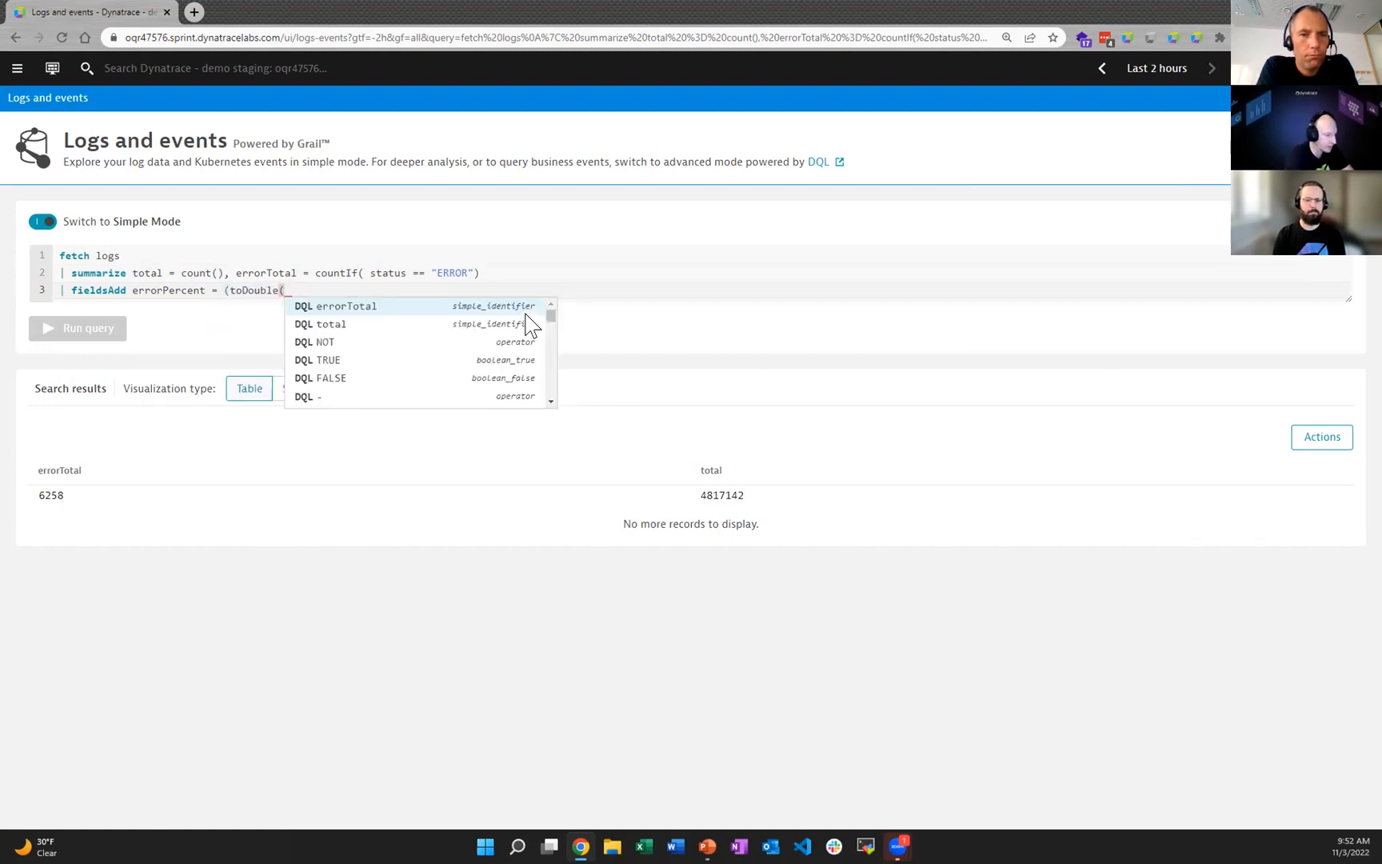
text(errorTotal)
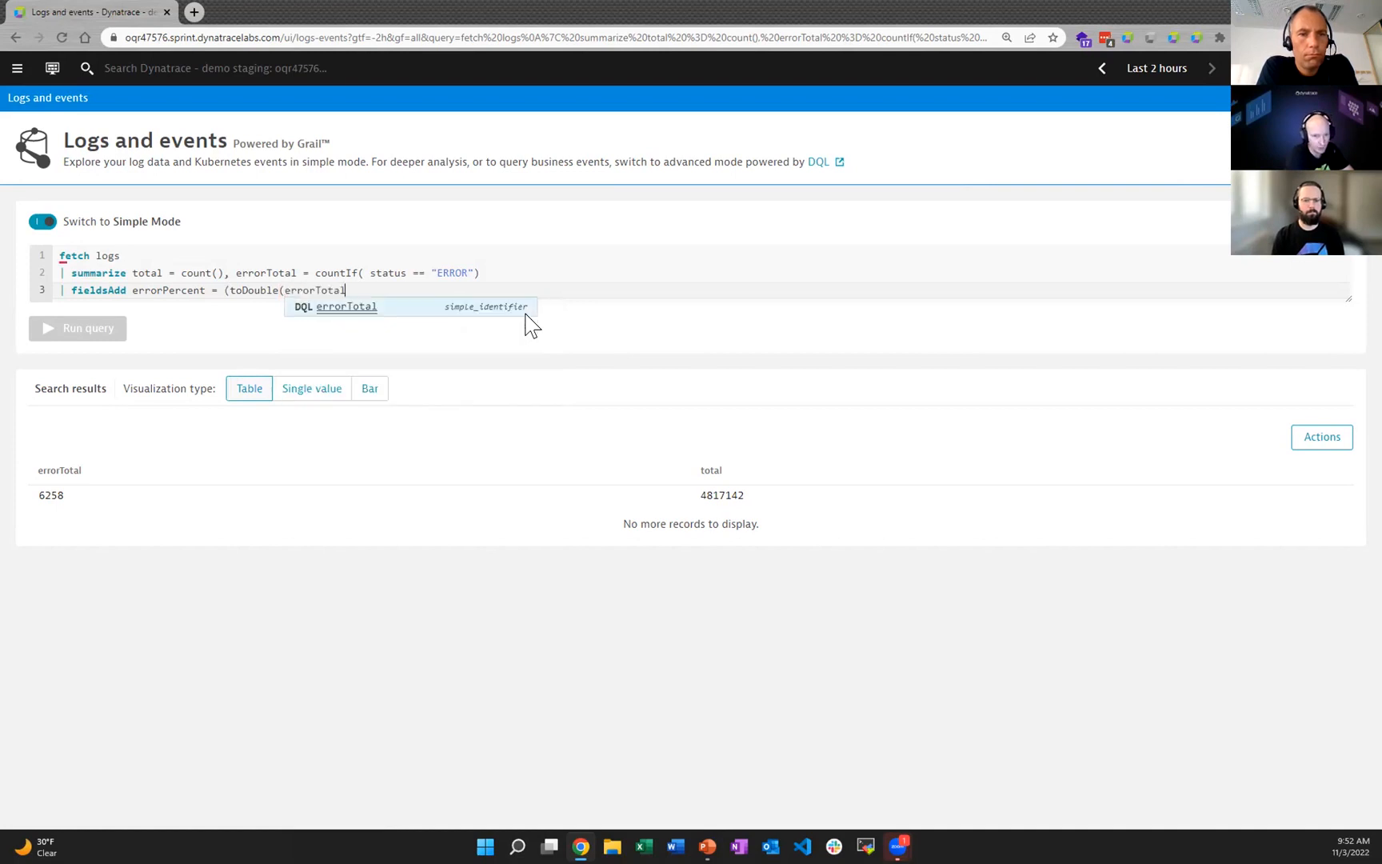
text())
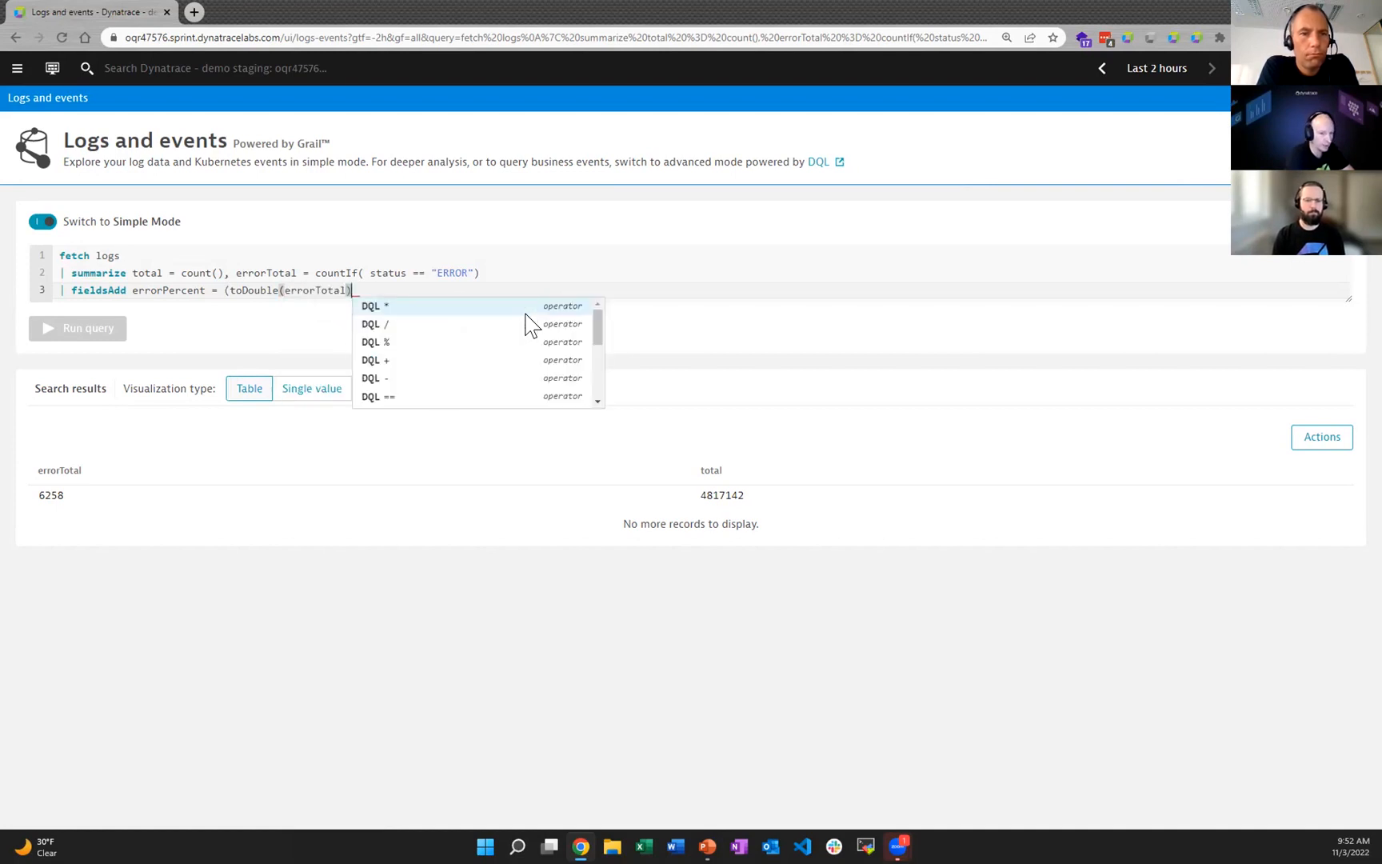
text(*100 / total))
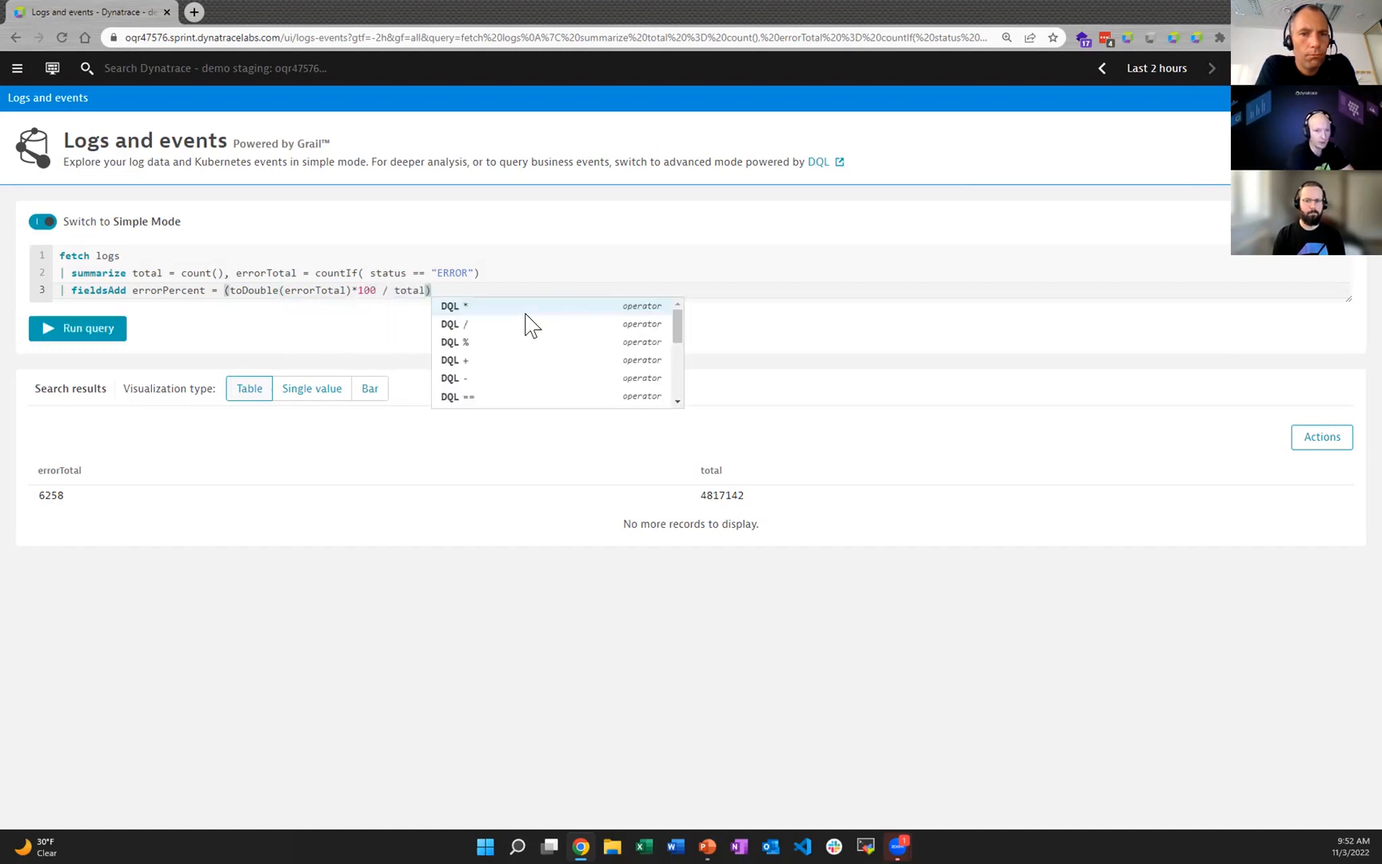
click(112, 334)
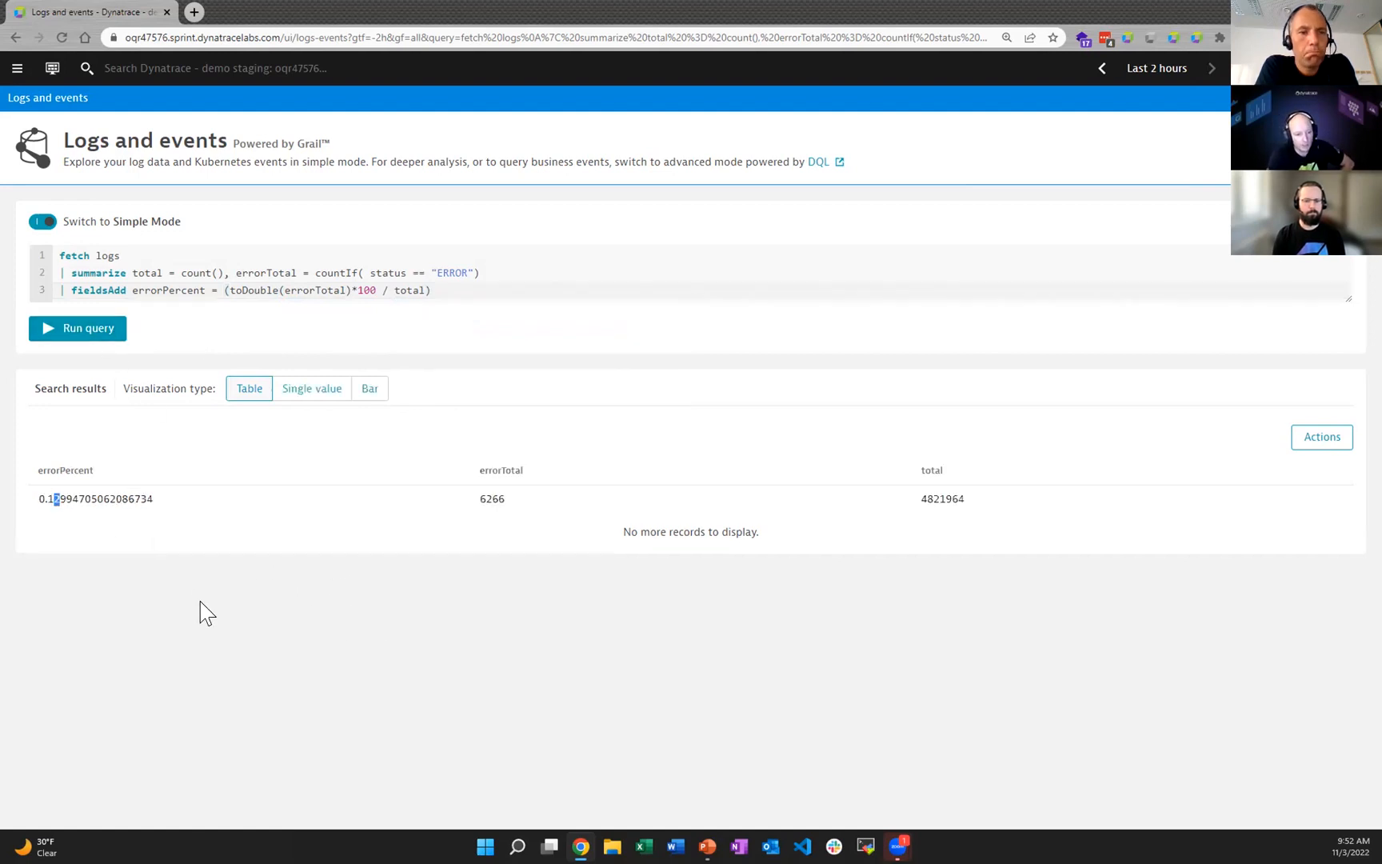
Step: Examine the errorPercent and total values in the results table
drag(46, 496, 56, 495)
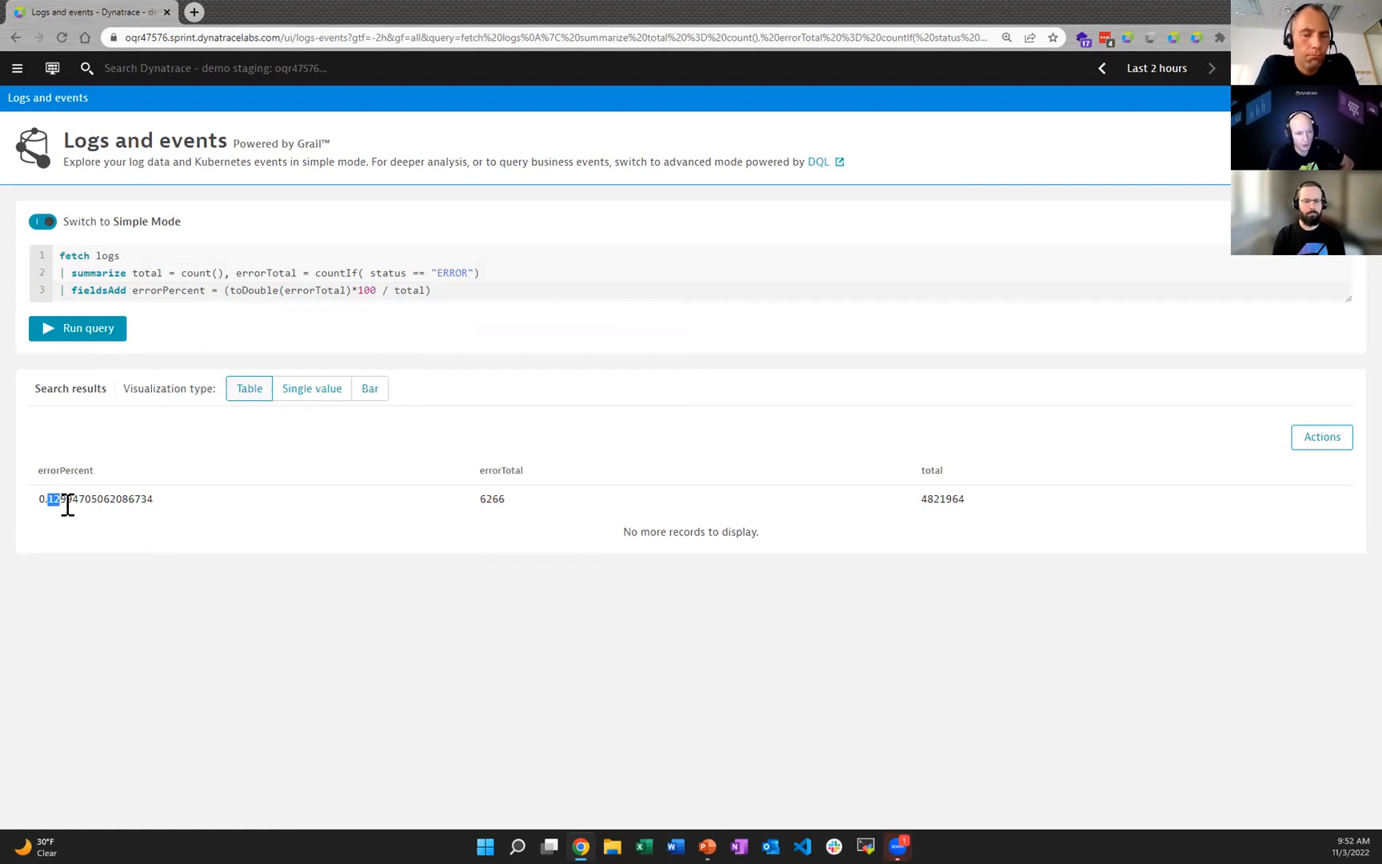
click(984, 509)
drag(978, 499, 884, 498)
click(475, 524)
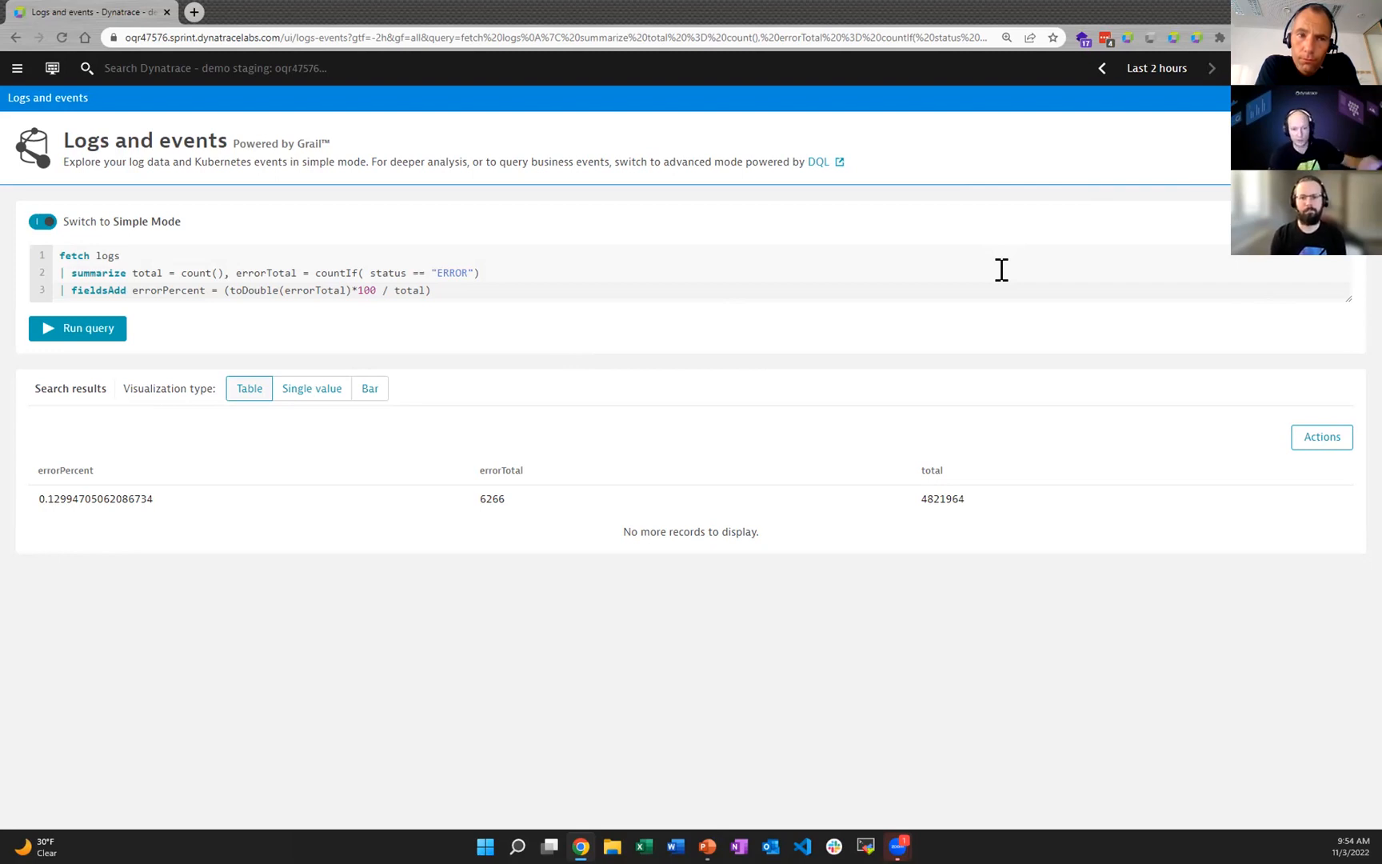
Step: Set the timeframe to the last 6 hours and rerun the query
click(1152, 70)
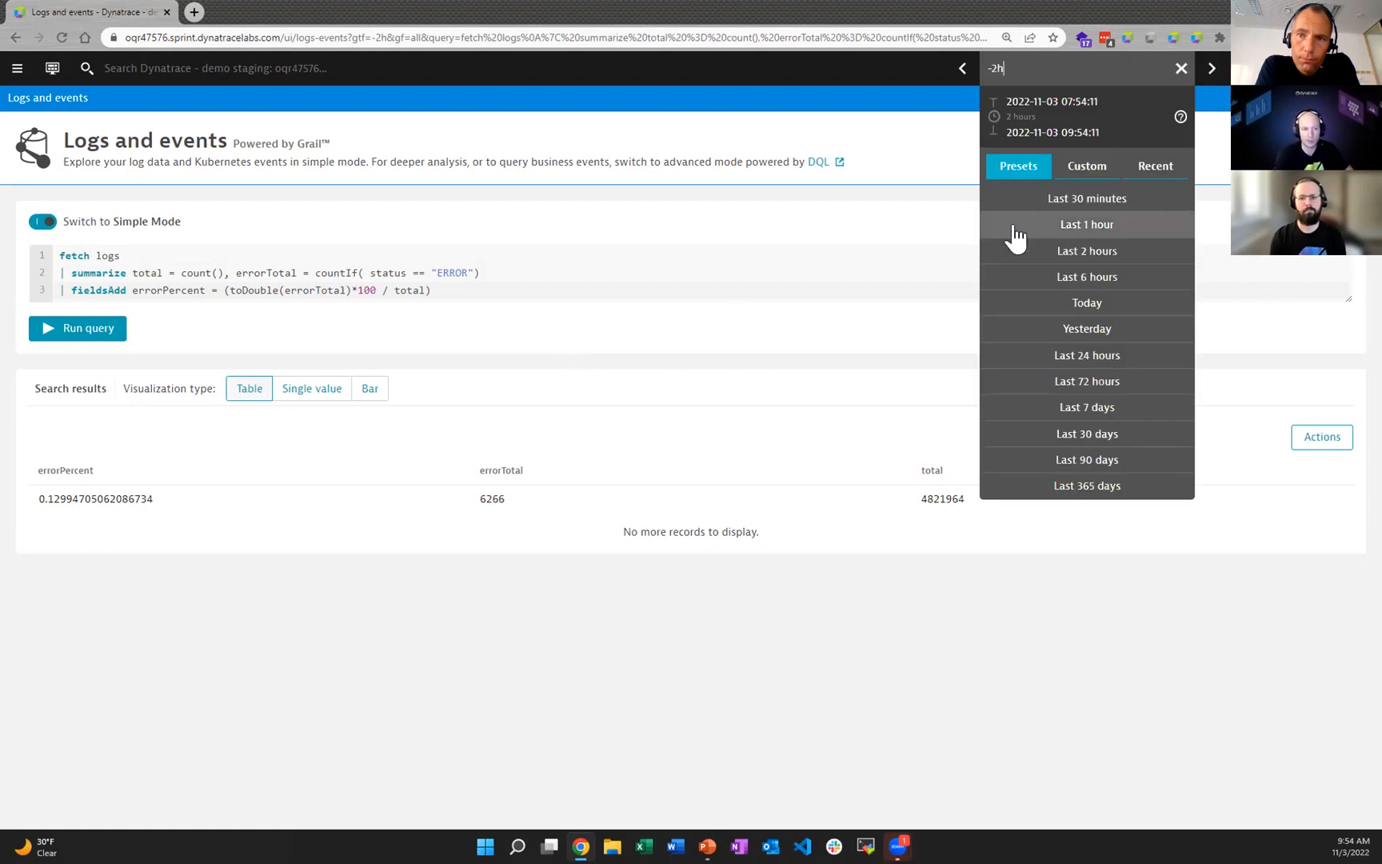
click(1028, 275)
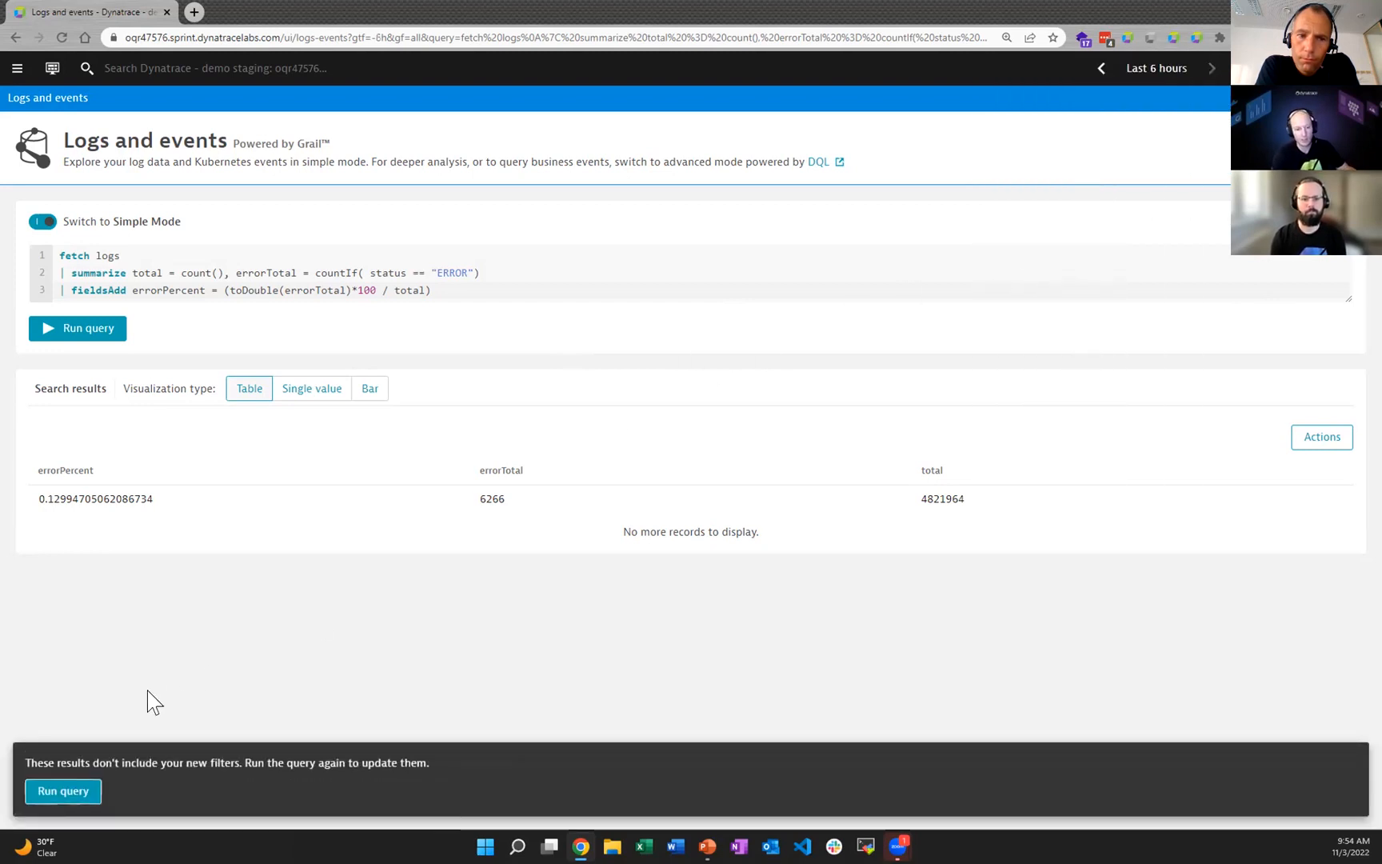
click(62, 791)
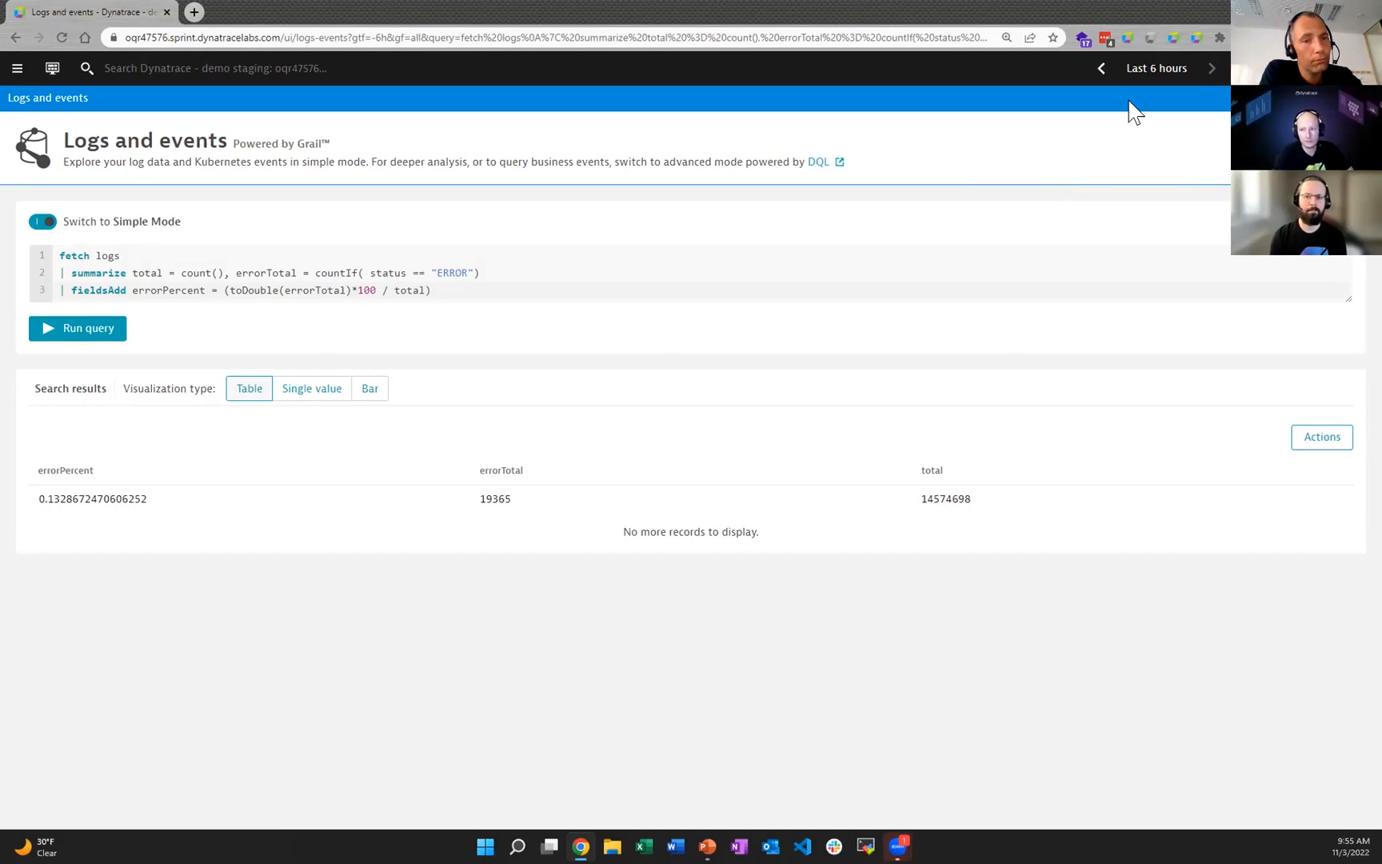
Step: Rerun the query for the last 2 hours and check which actions are available for the results
click(1147, 64)
click(1071, 247)
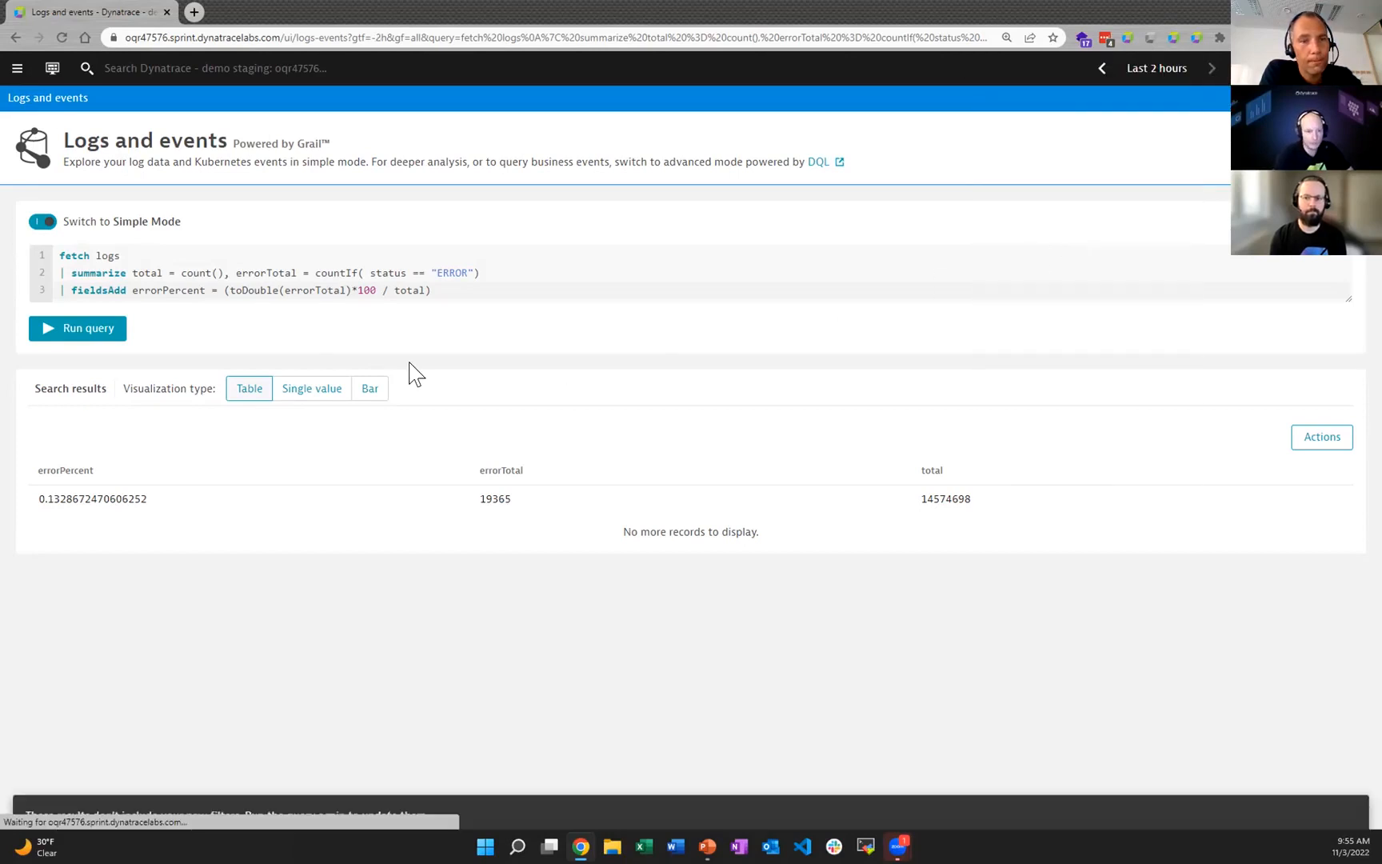
click(63, 791)
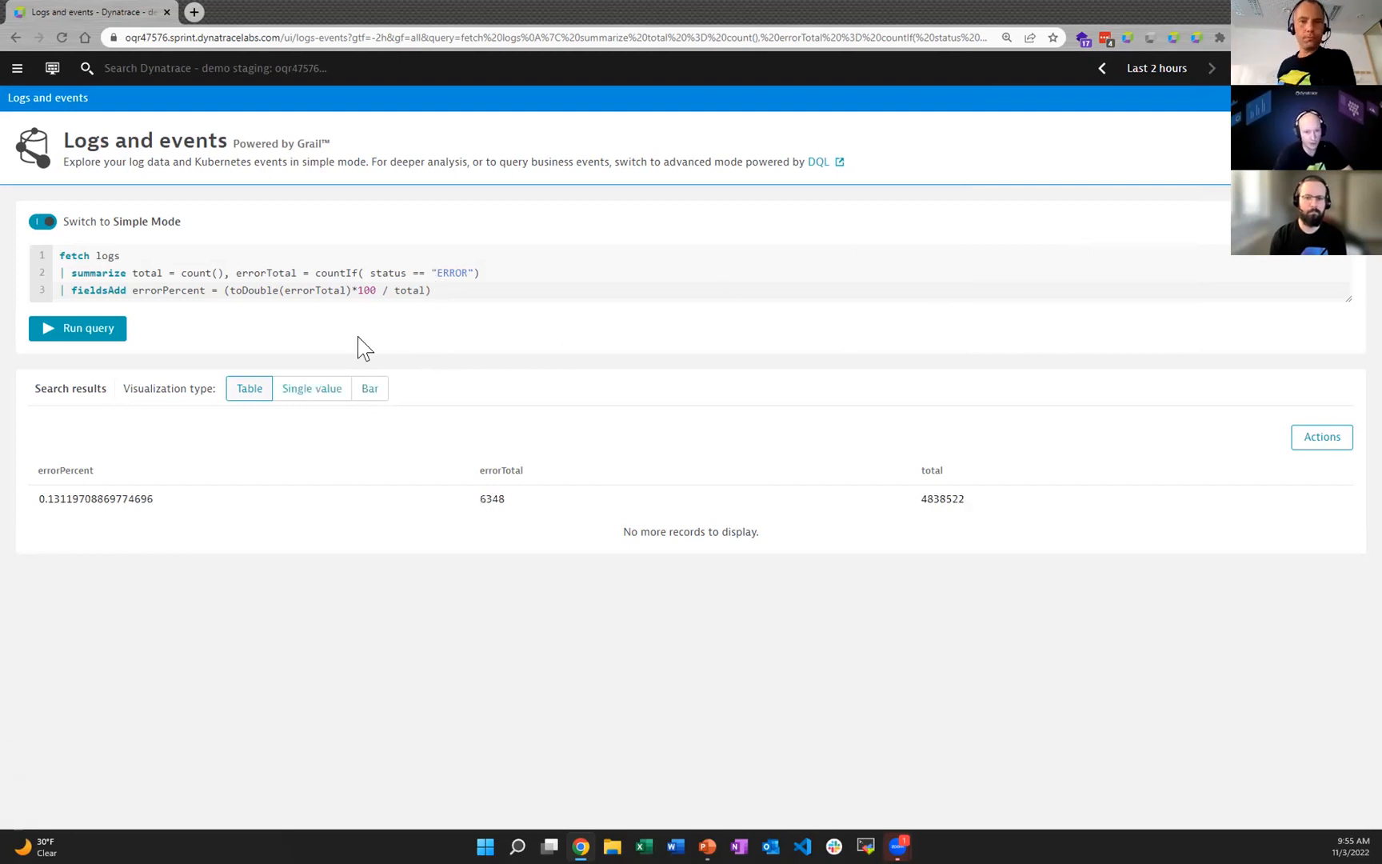
click(1315, 451)
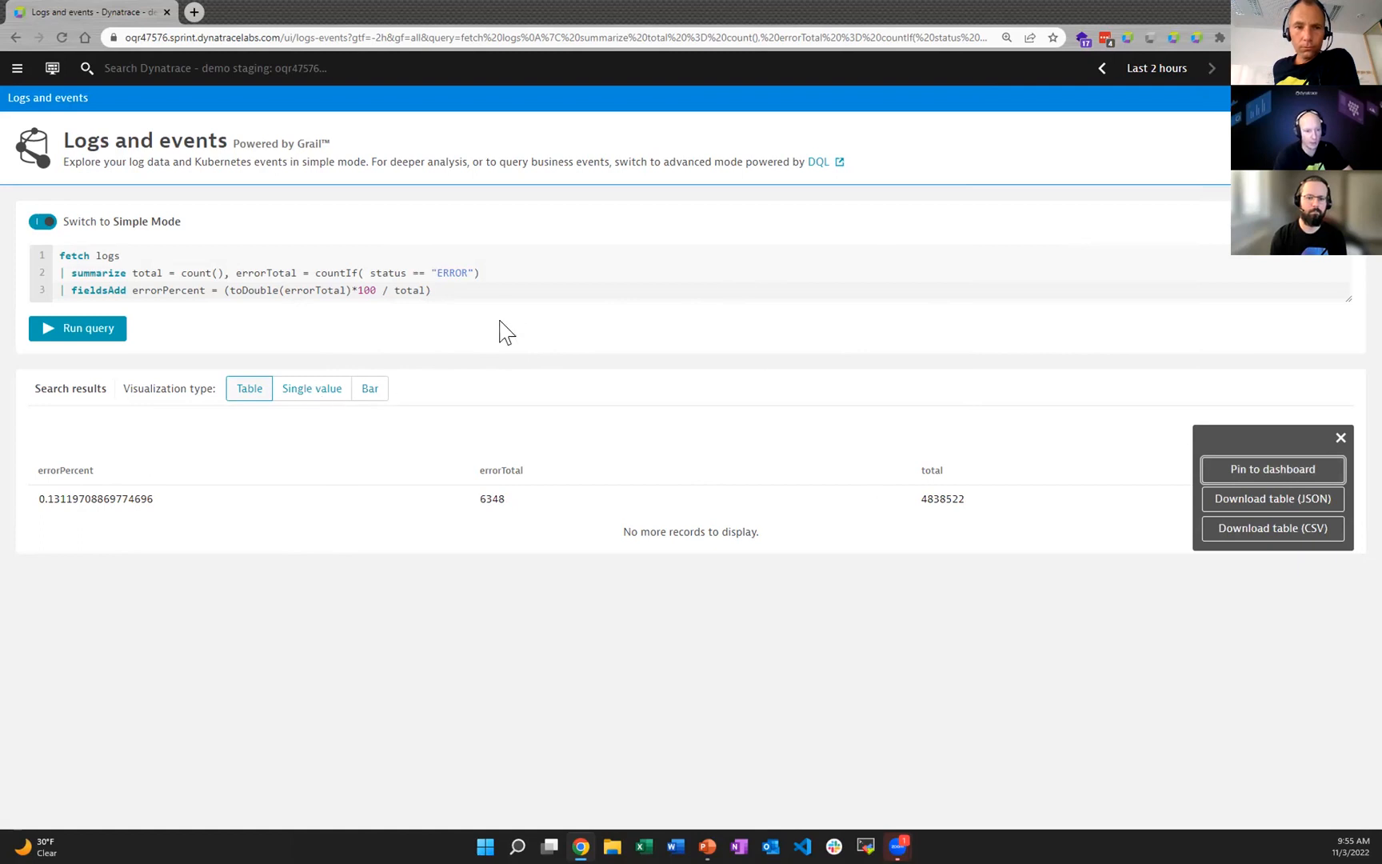
Step: Append the line "| fields errorPercent" to the query and run it
click(506, 293)
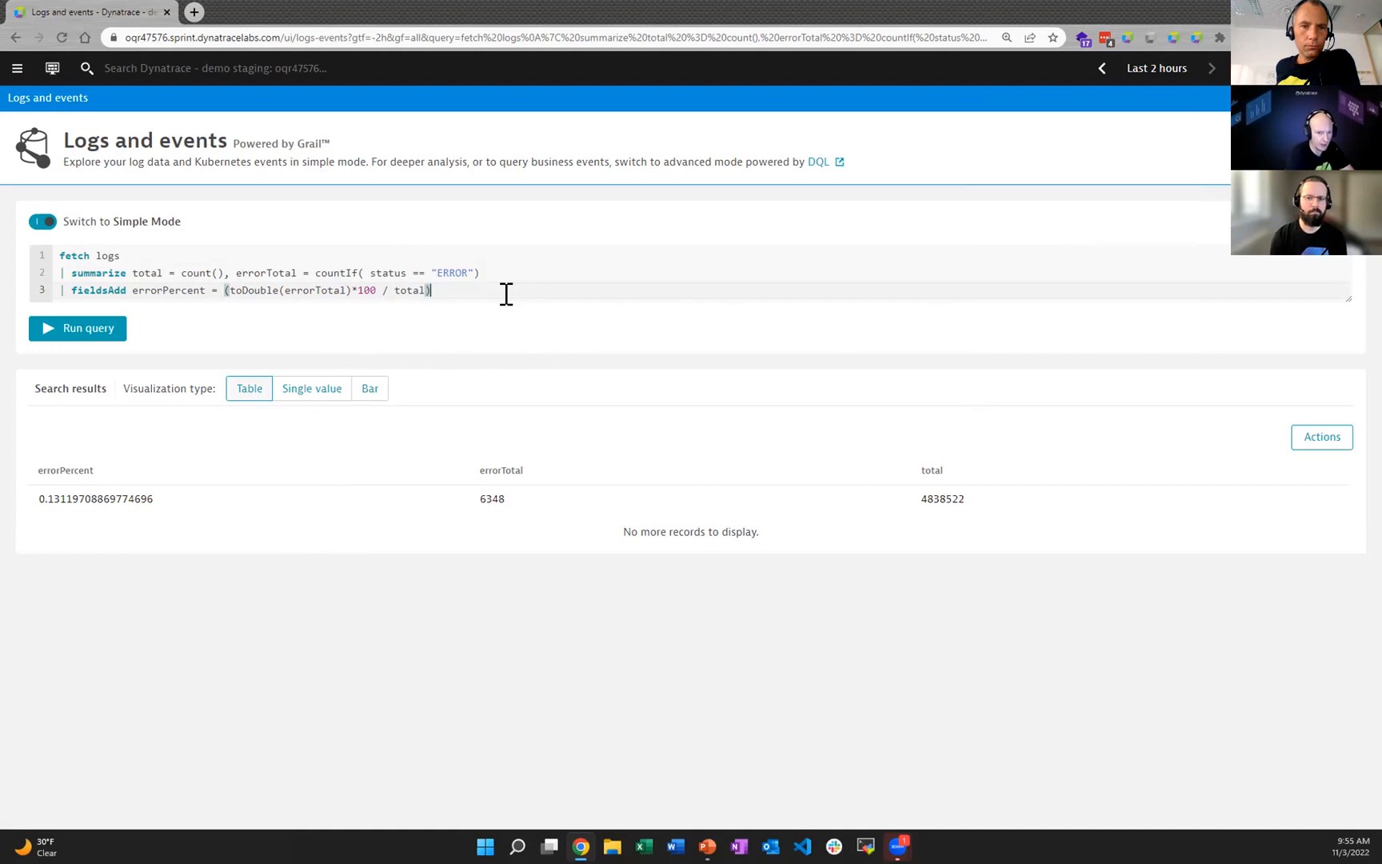
key(Return)
text(| fie)
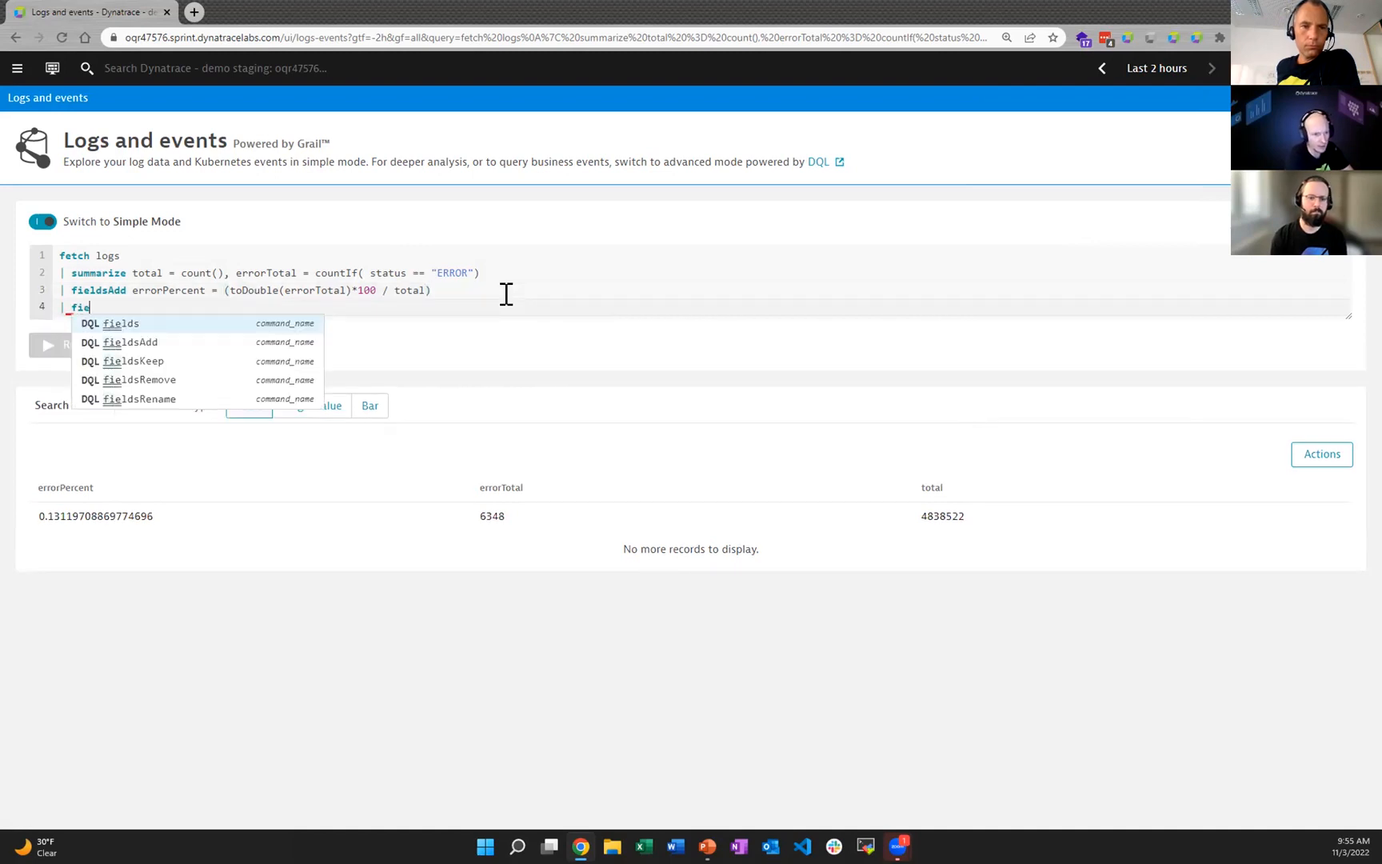
text(lds errorPercent)
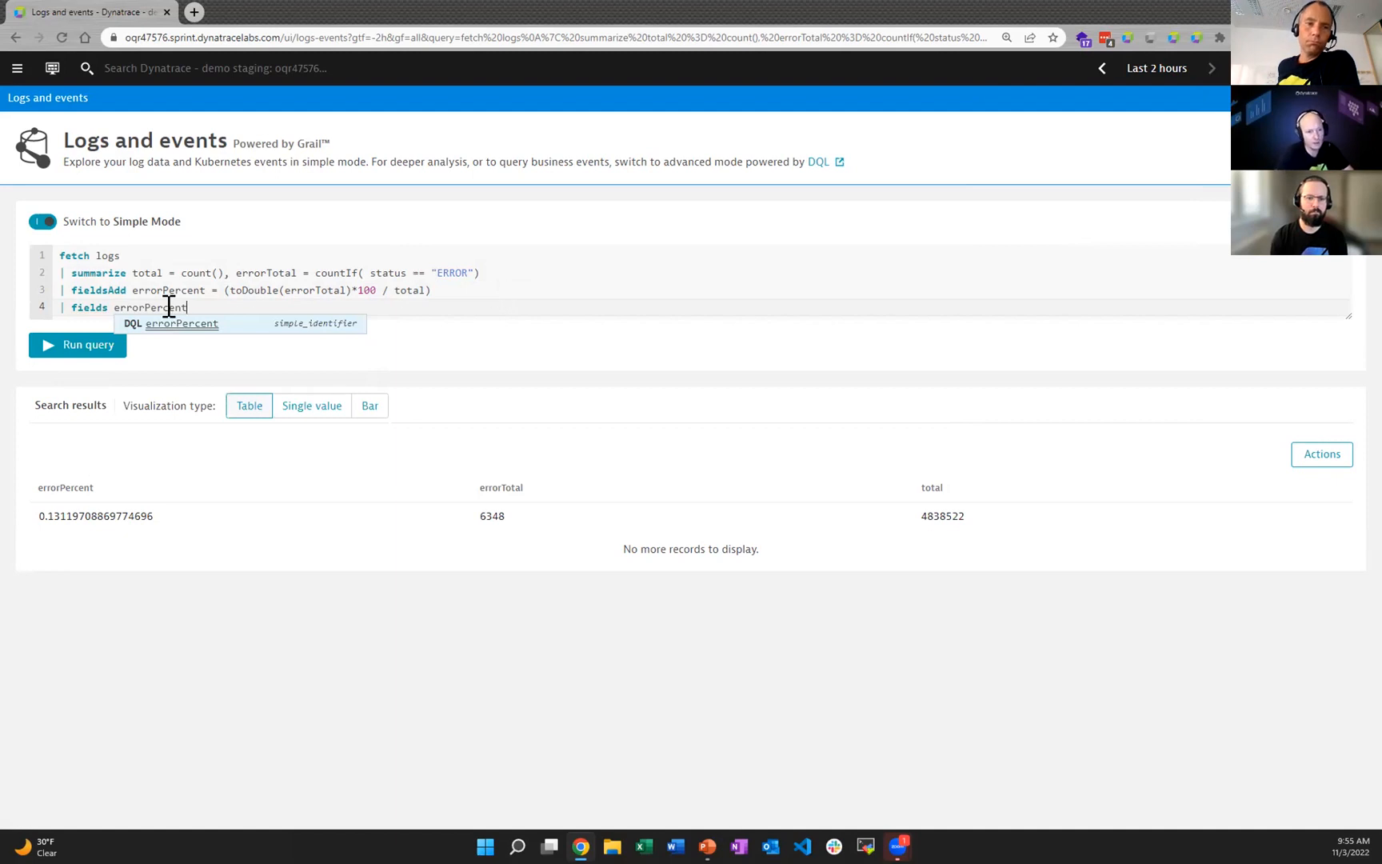
click(83, 344)
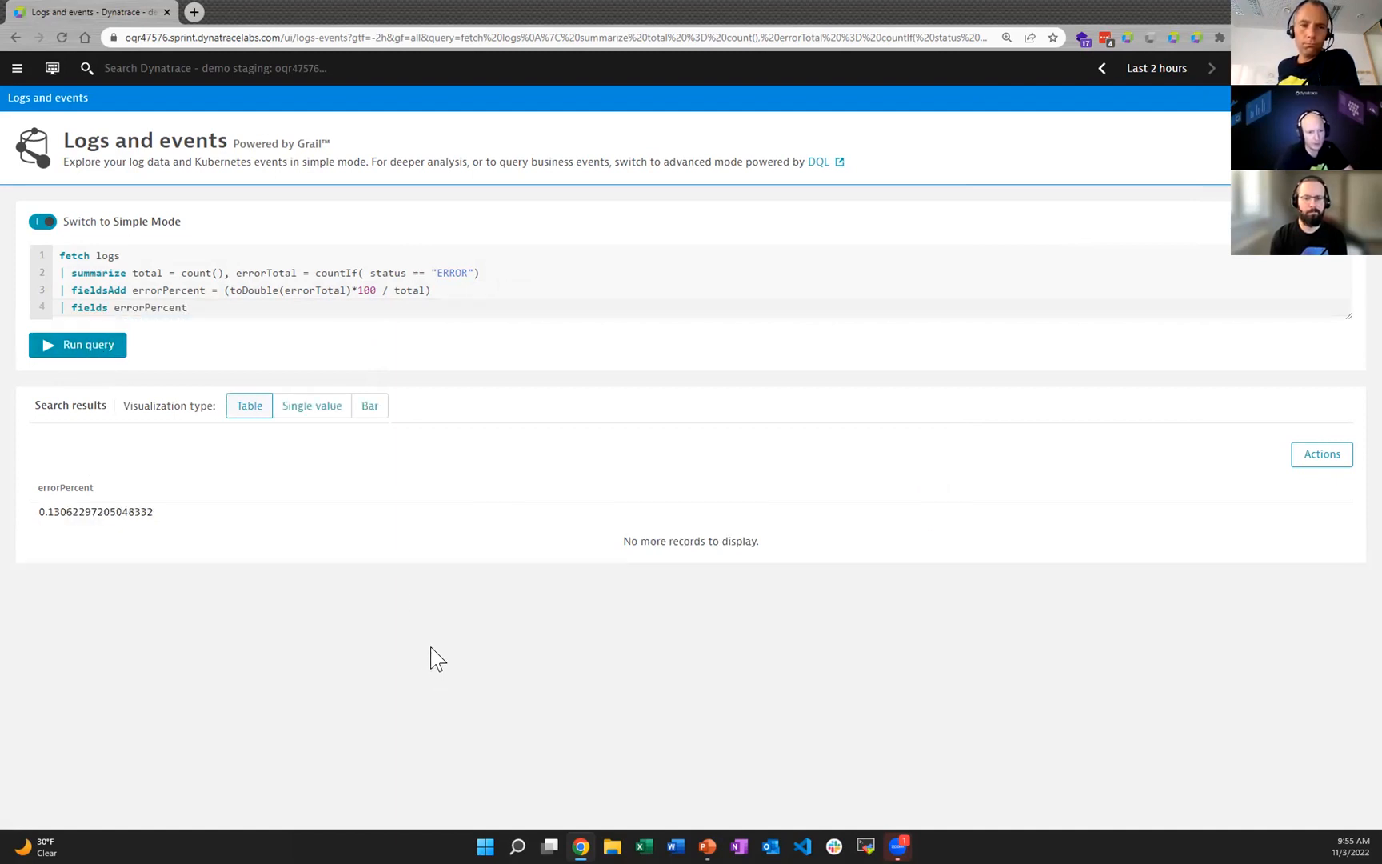
Step: Display the errorPercent result as a single value and check which actions are available for it
click(320, 412)
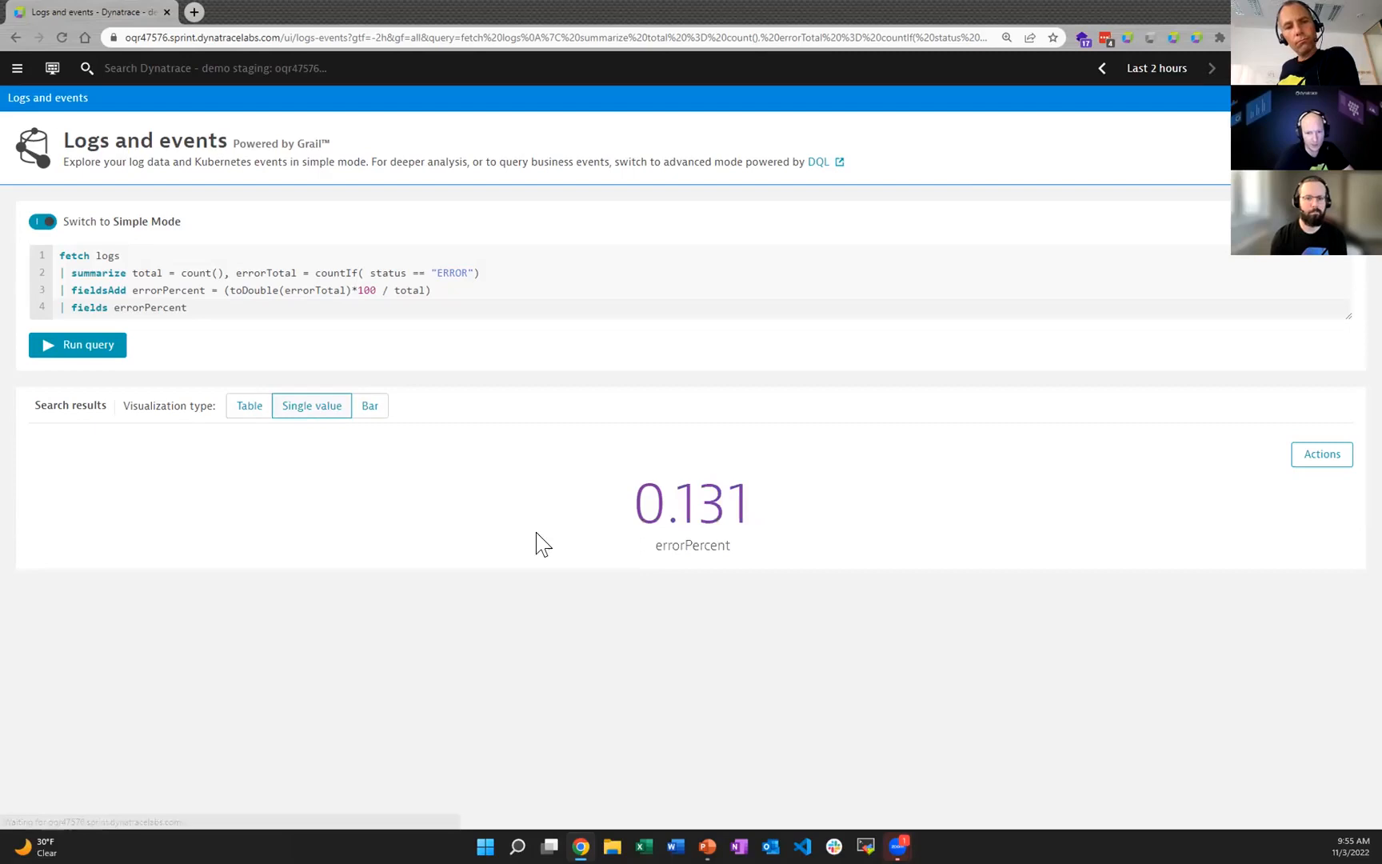
click(1313, 462)
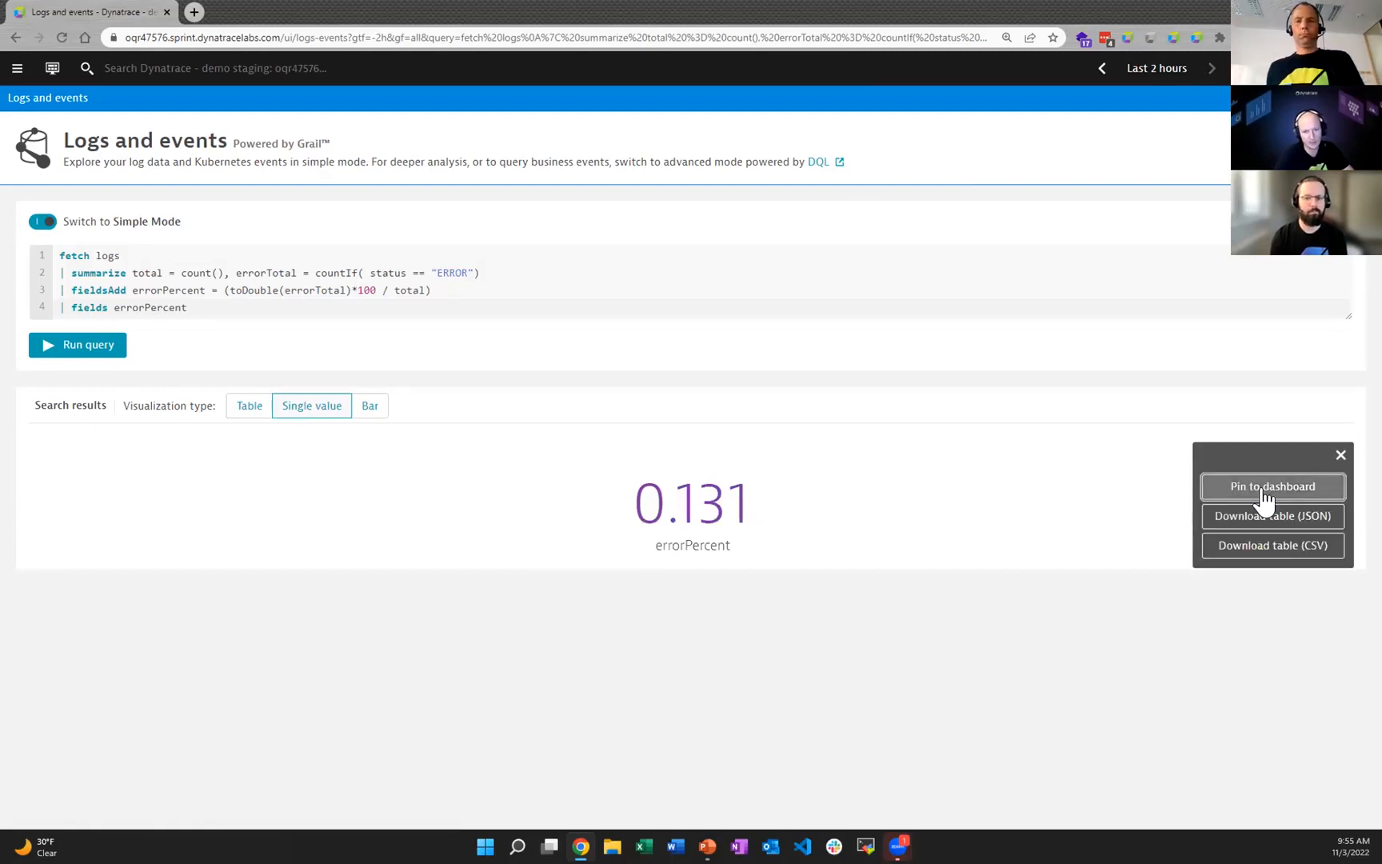
click(880, 576)
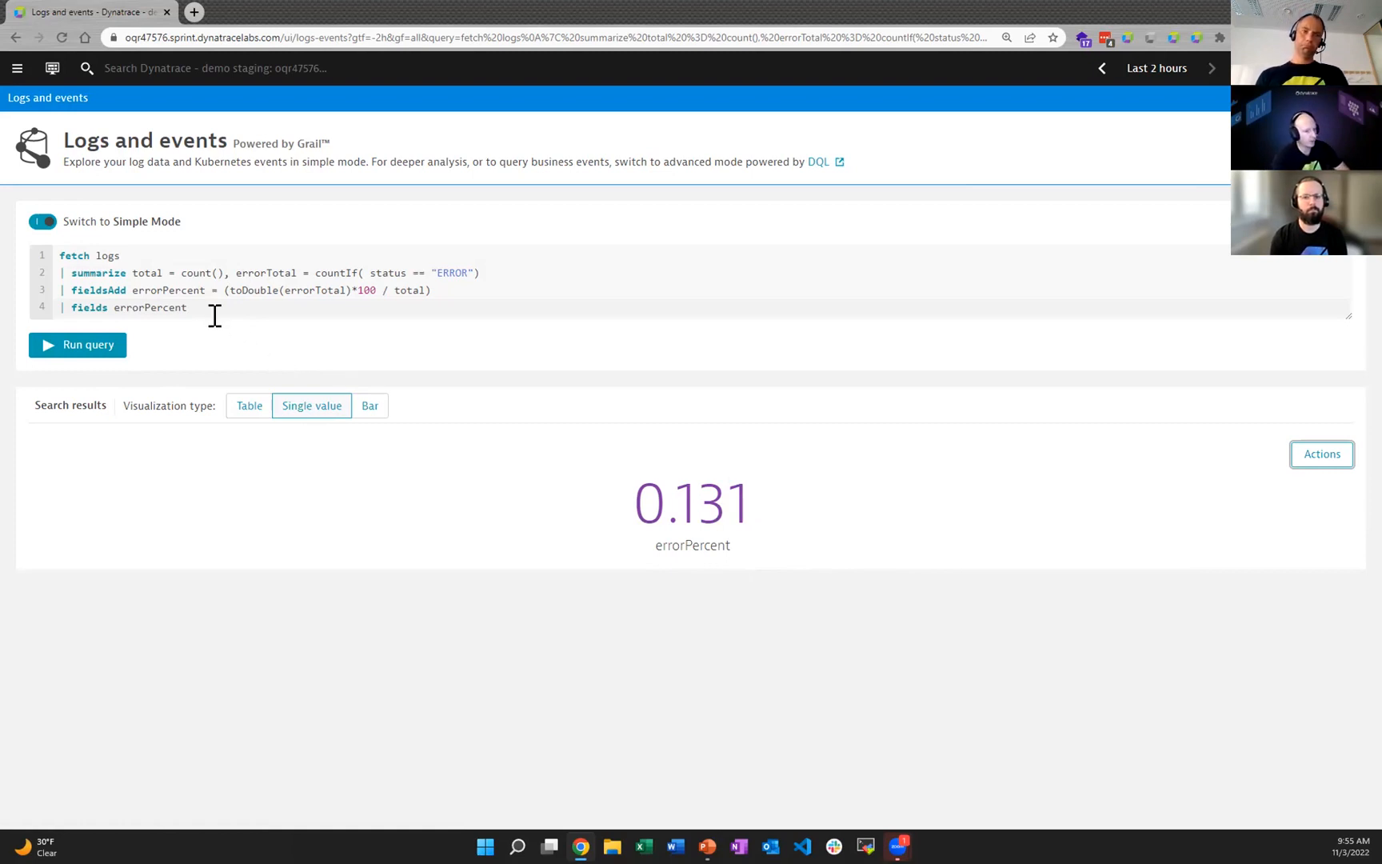
Step: Delete the summarize, fieldsAdd and fields lines, leaving only "fetch logs", and run the query
drag(187, 307, 59, 273)
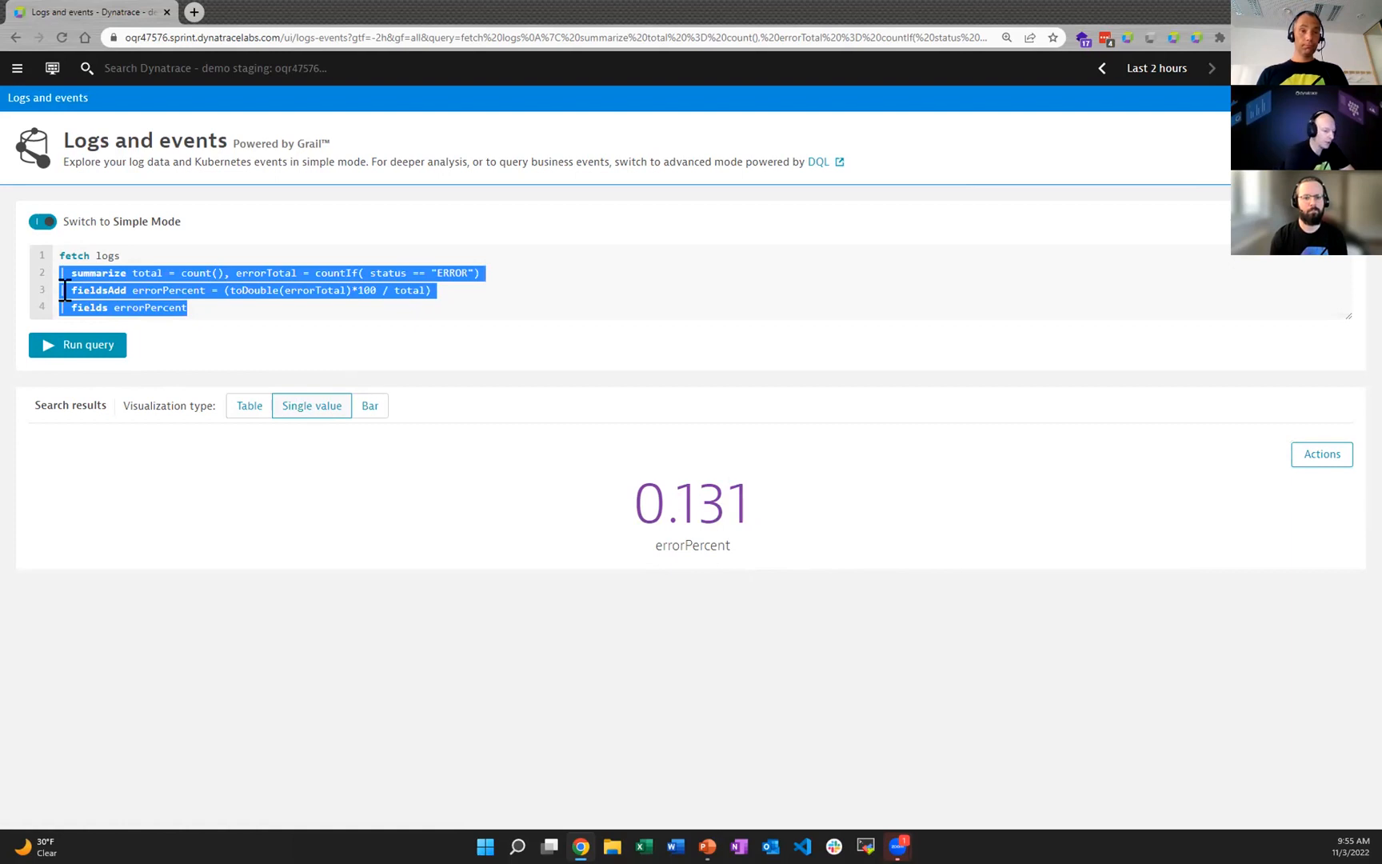
key(BackSpace)
click(89, 328)
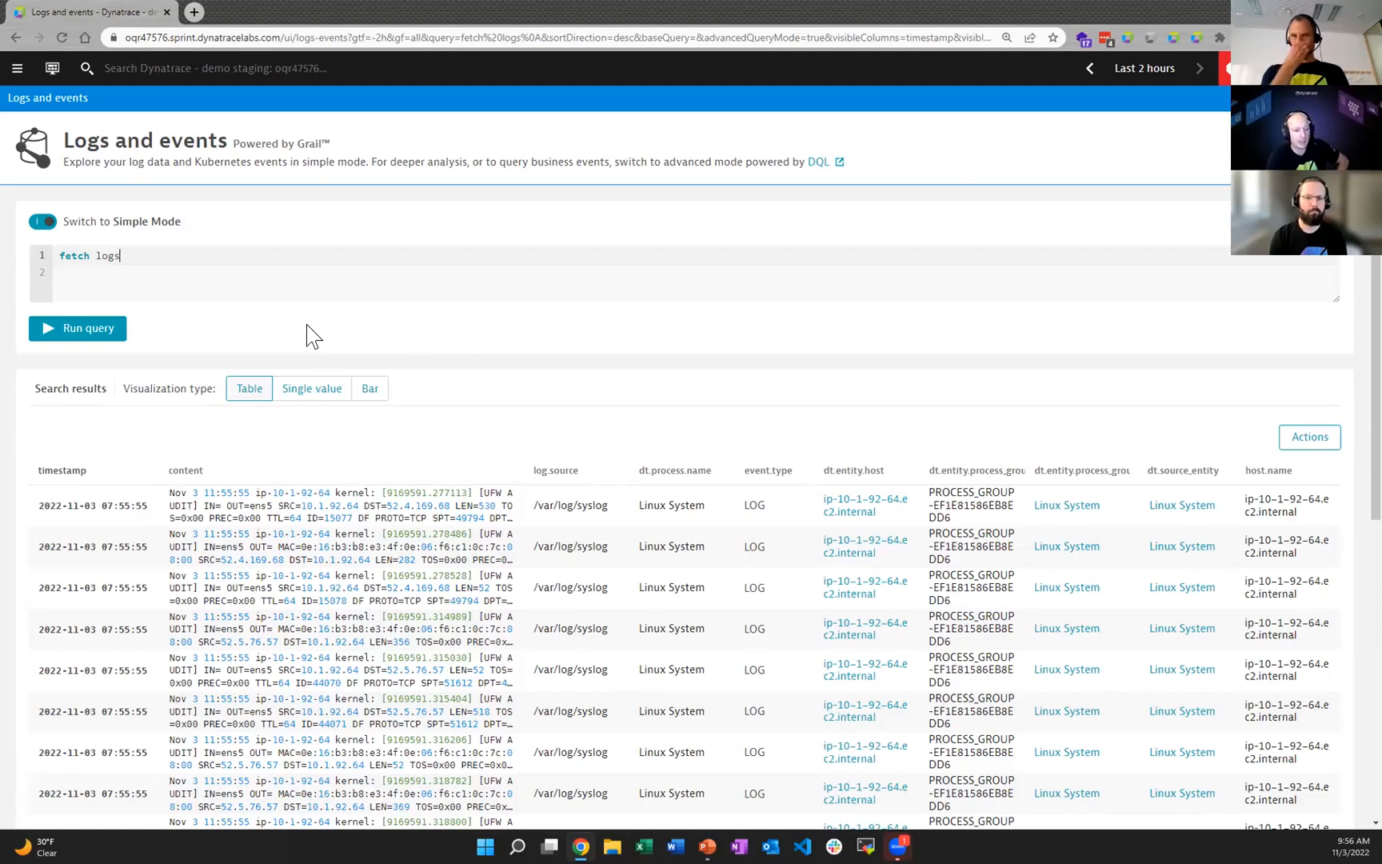
Step: Examine the dt.process.name column, open the details of the third log record and review its topology and main attributes
drag(638, 470, 683, 477)
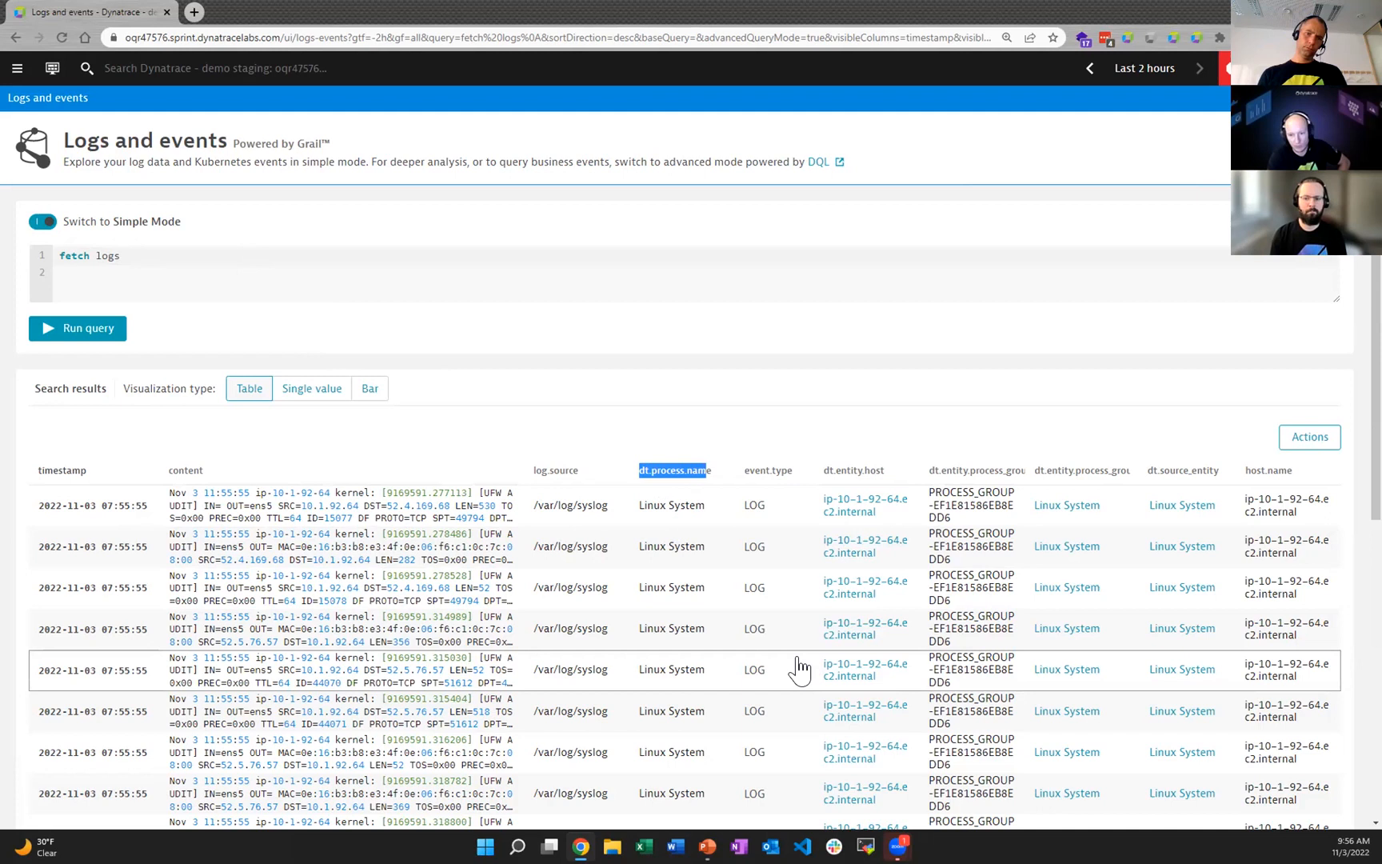
scroll(798, 665, down, 2)
click(593, 460)
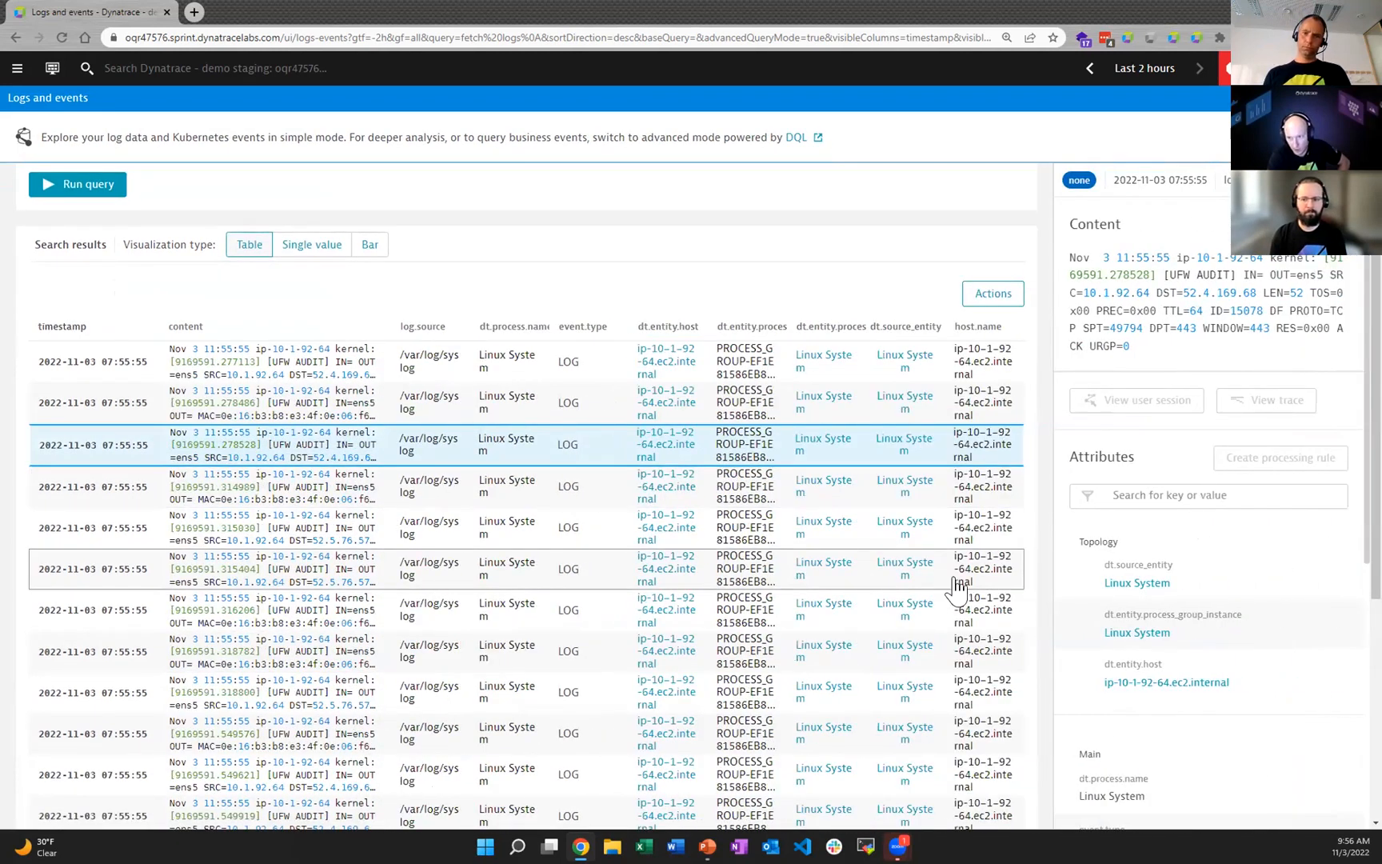
scroll(1202, 480, down, 3)
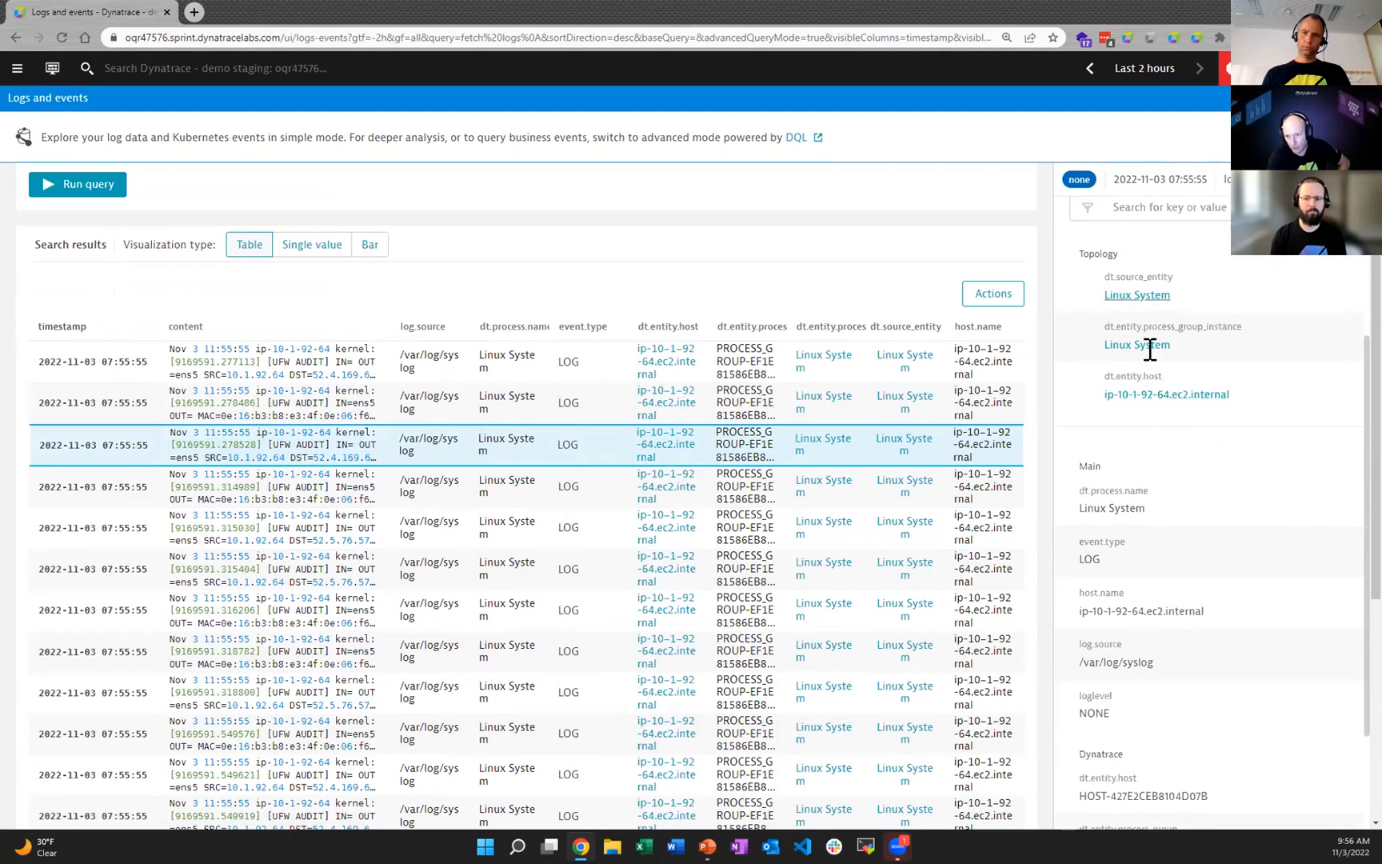
scroll(1176, 575, down, 2)
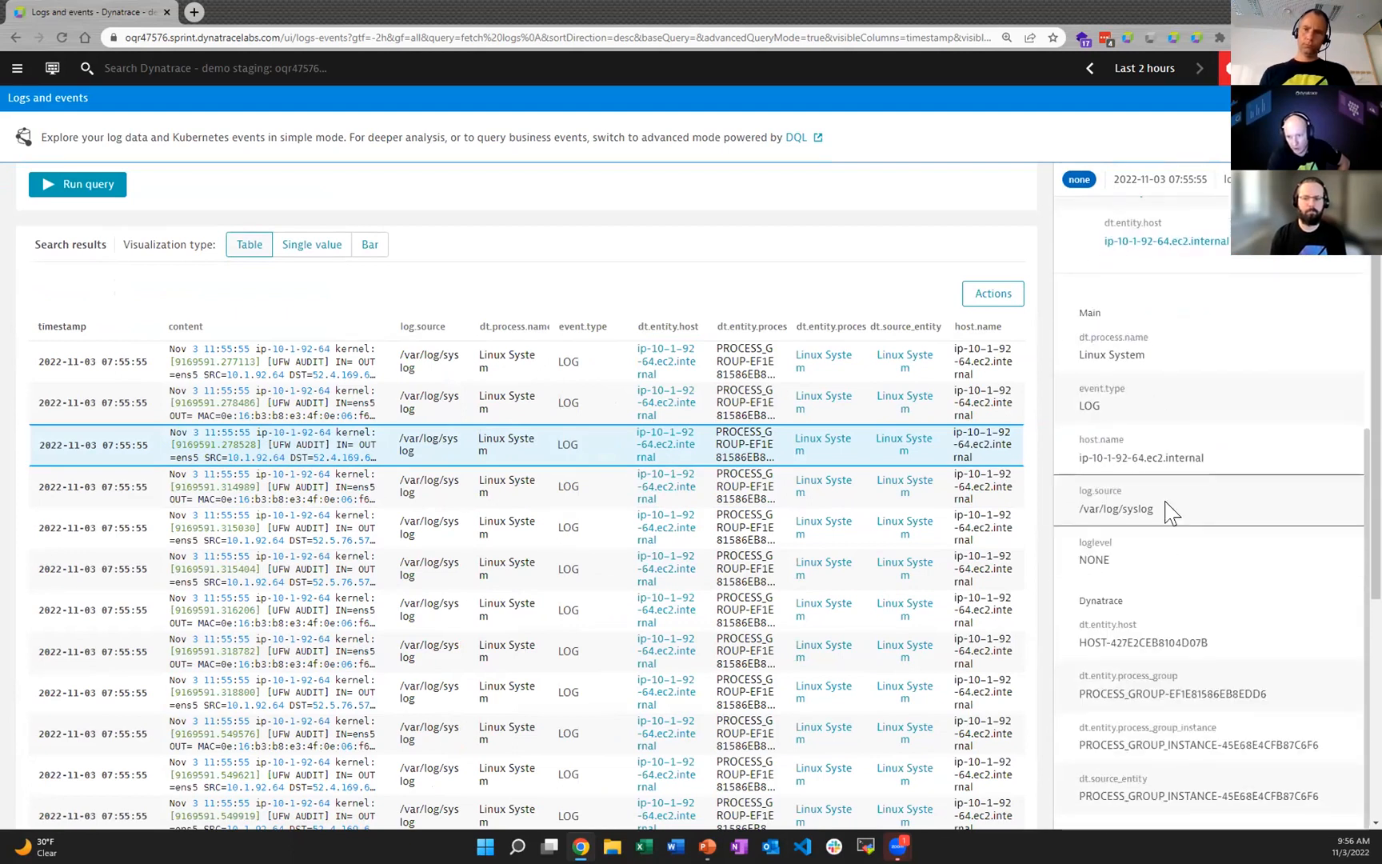
scroll(1147, 720, up, 3)
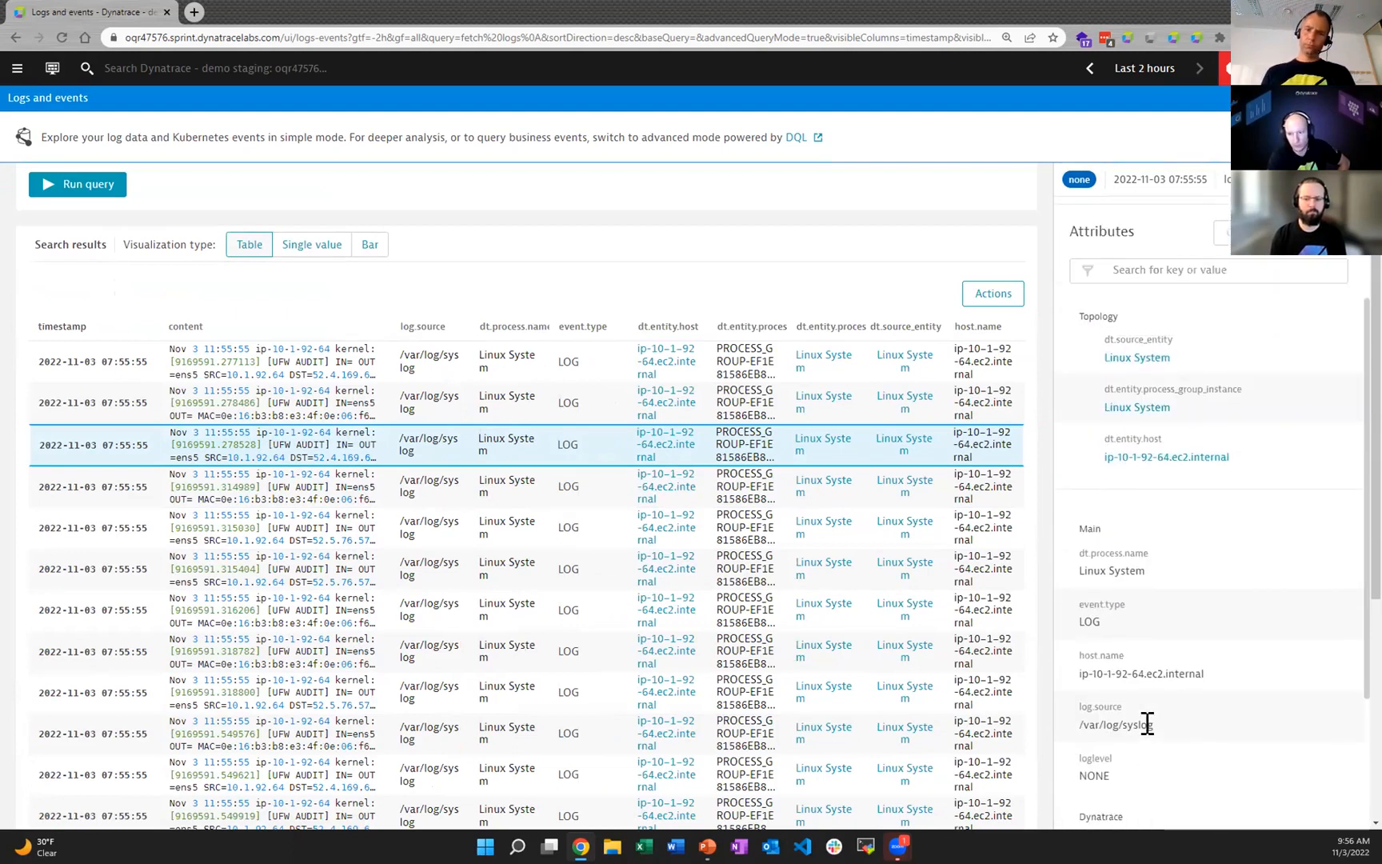
Step: Add the line "| filter k8s.container.name == "cartservice"" below "fetch logs" and run the query
scroll(1103, 728, up, 1)
scroll(487, 263, up, 3)
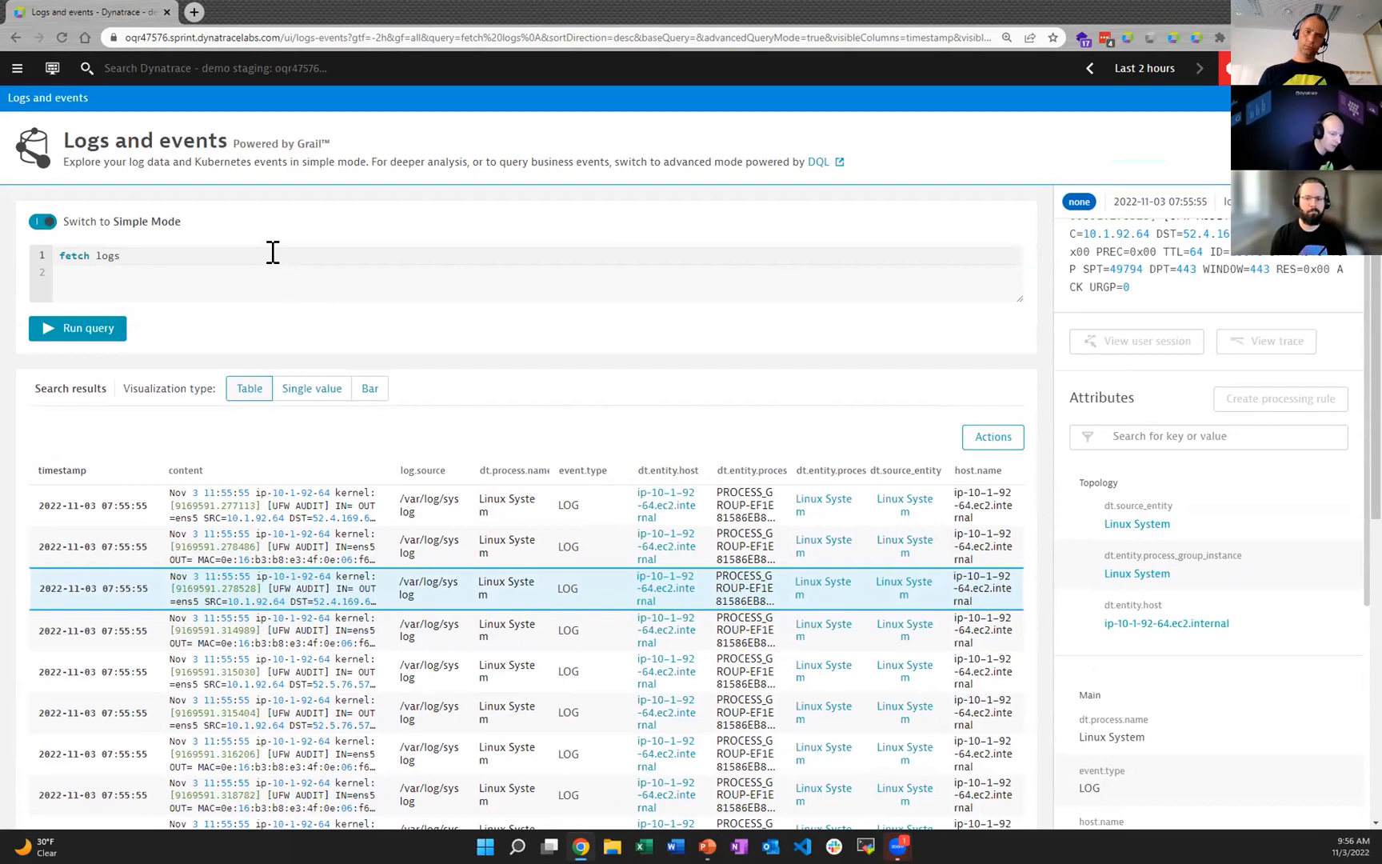
click(273, 251)
key(Return)
text(| filter)
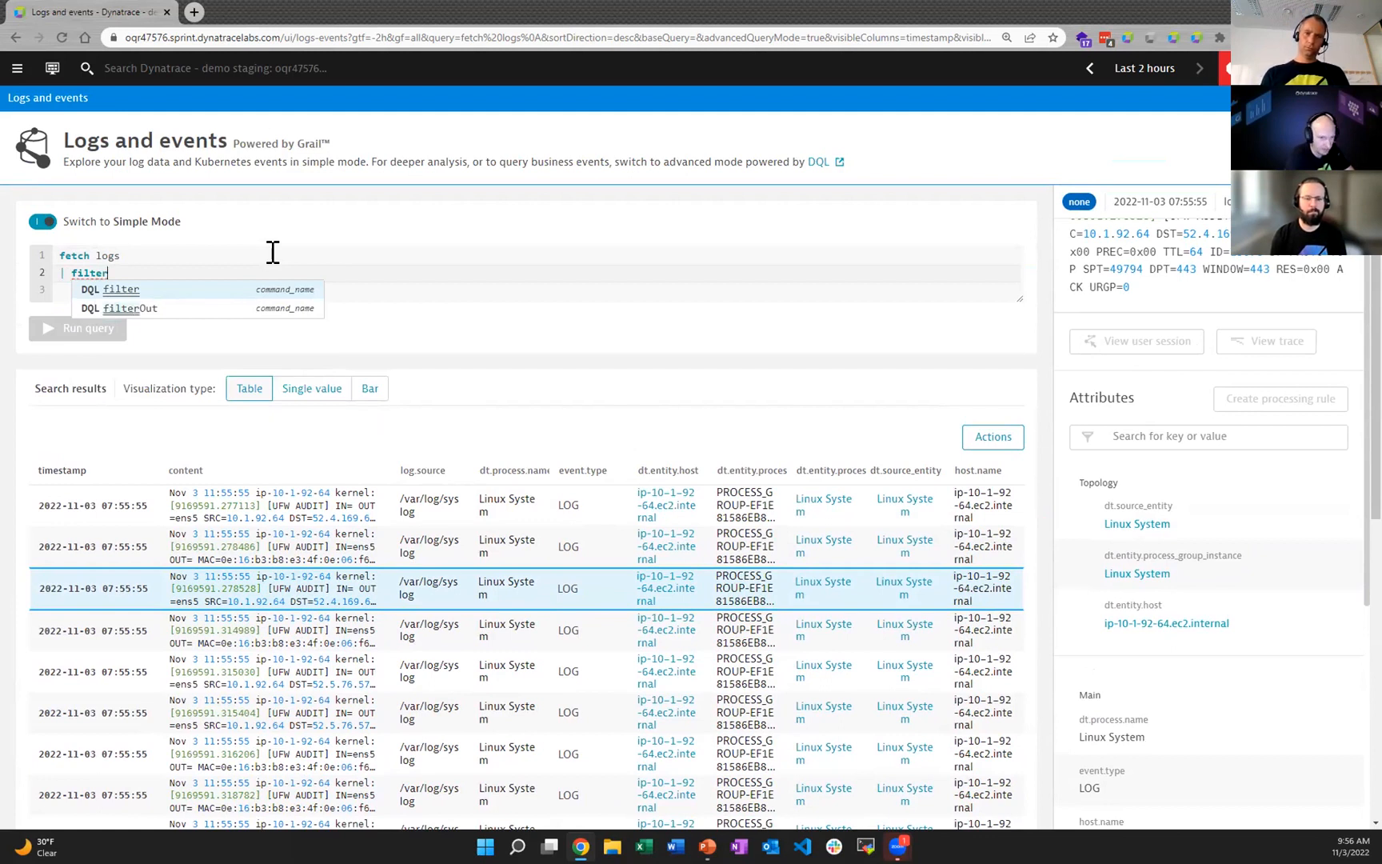
text( k8s.co)
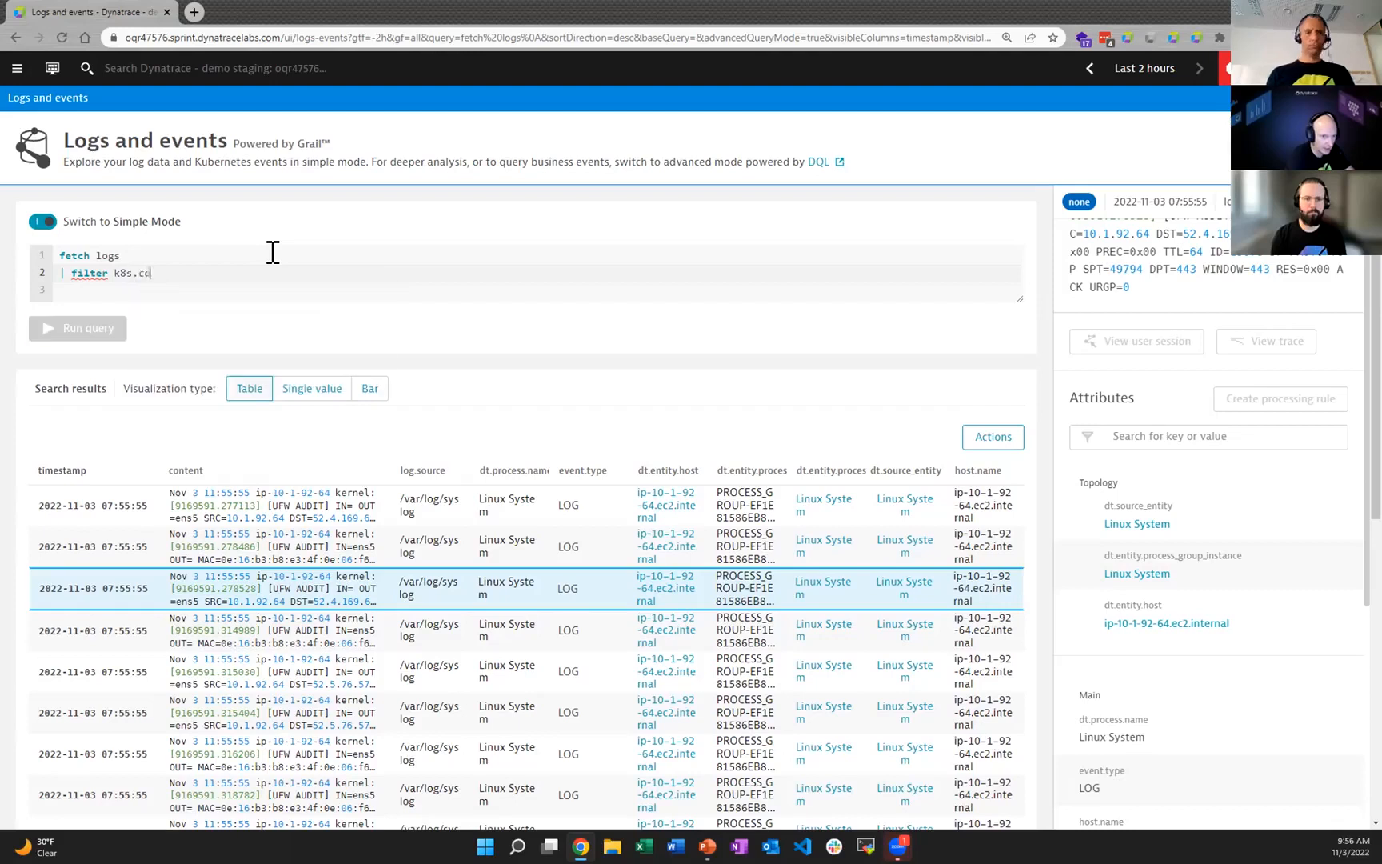
text(nteiner.name)
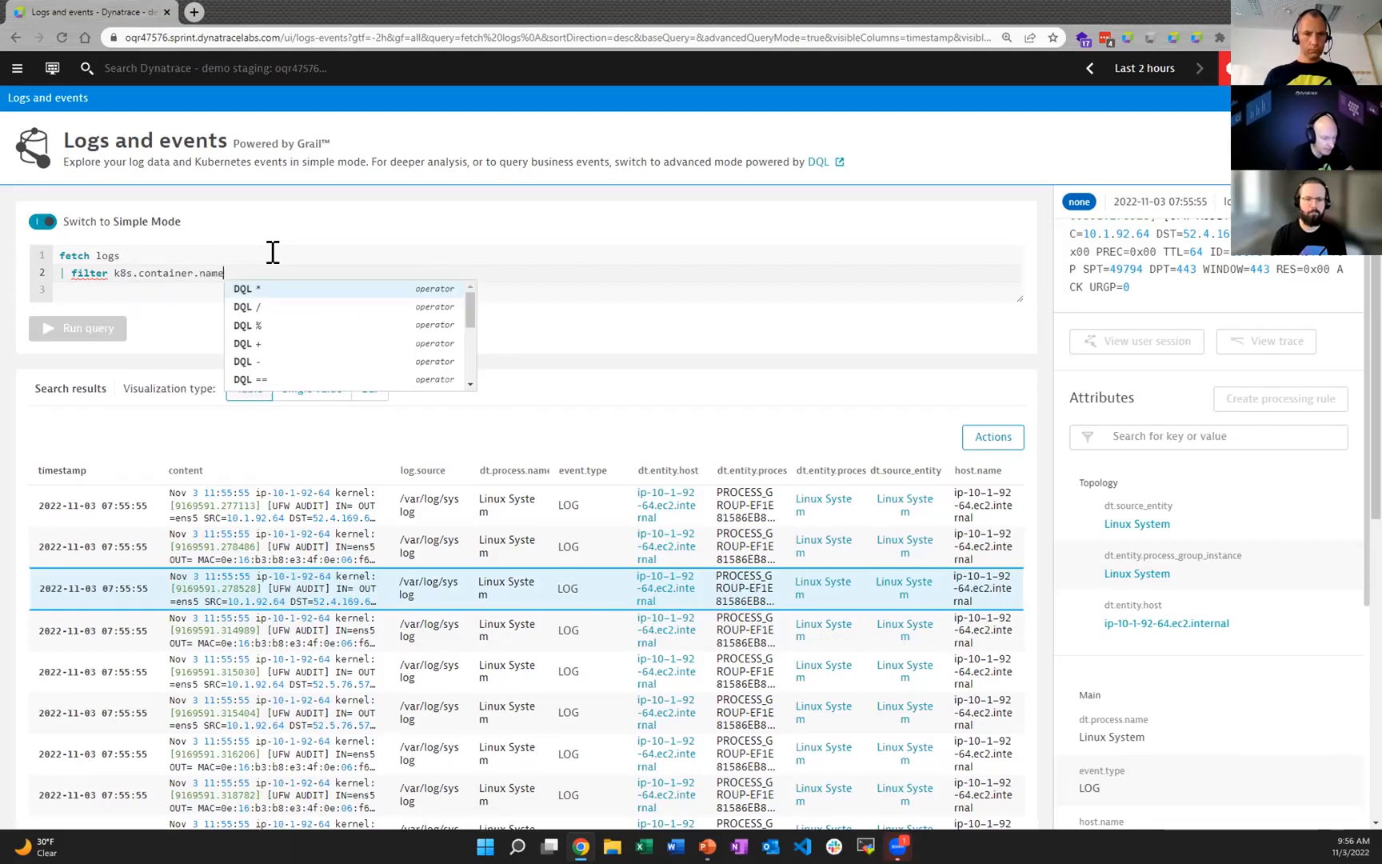
text( == ")
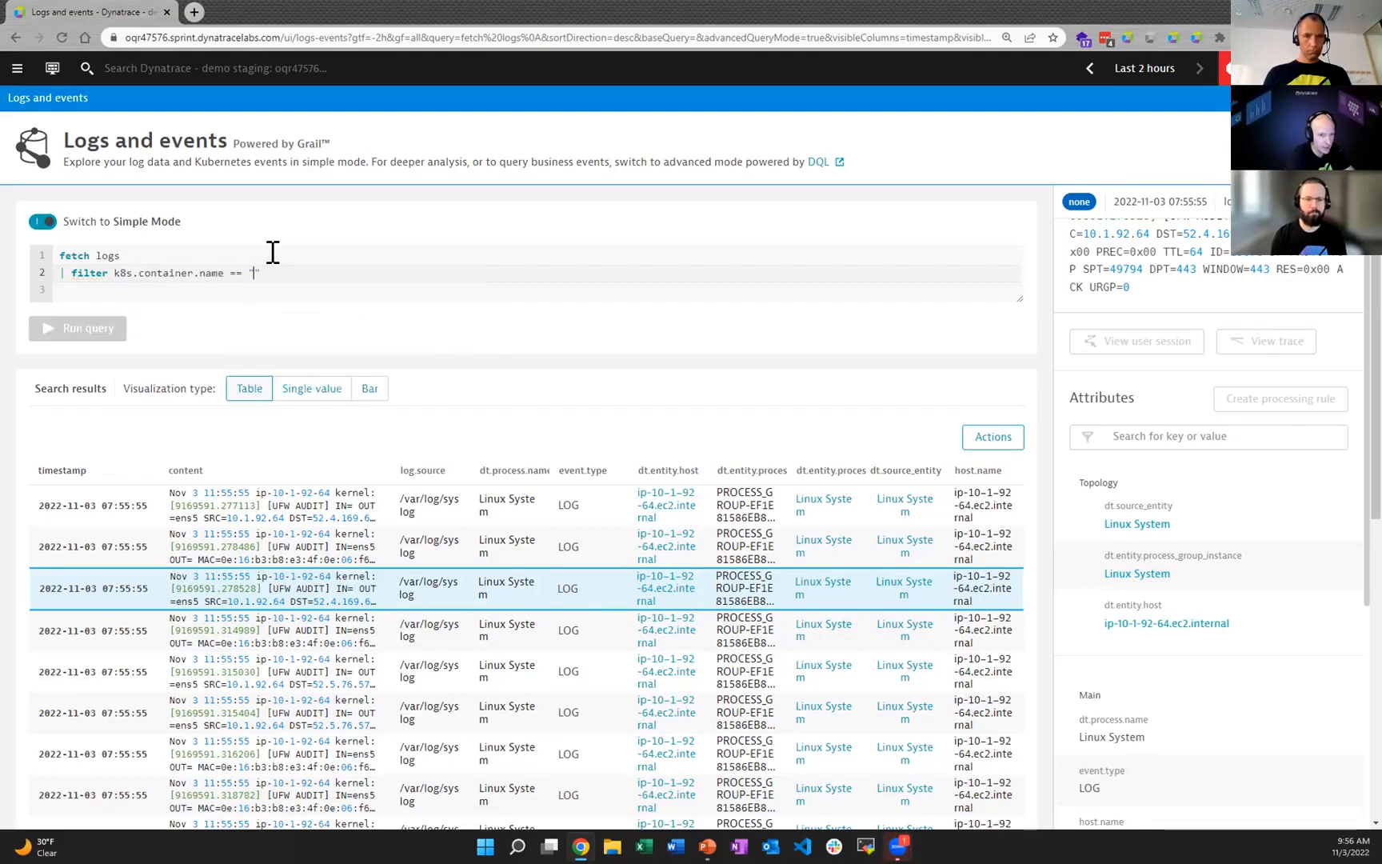
text(carts)
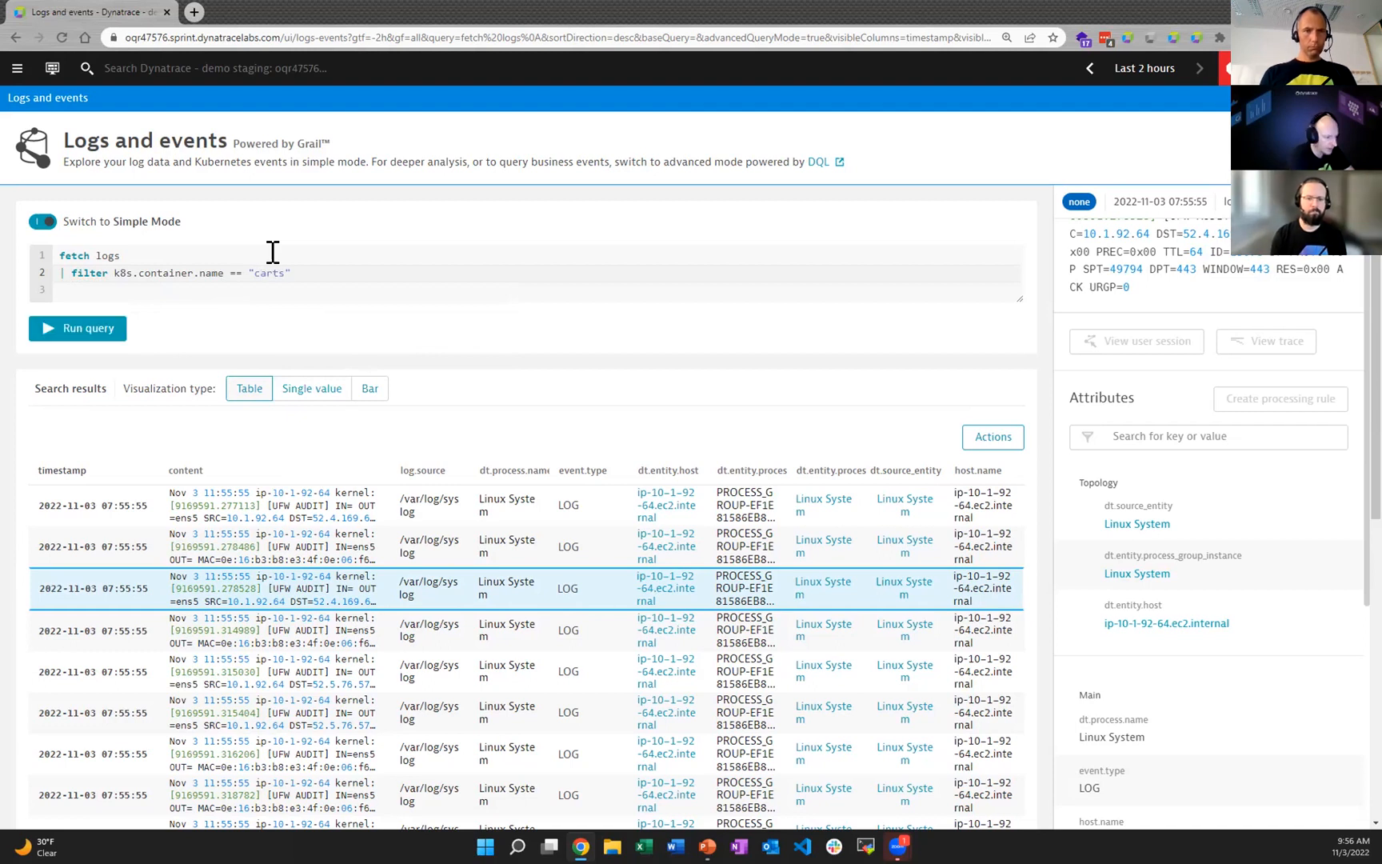
text(ervice)
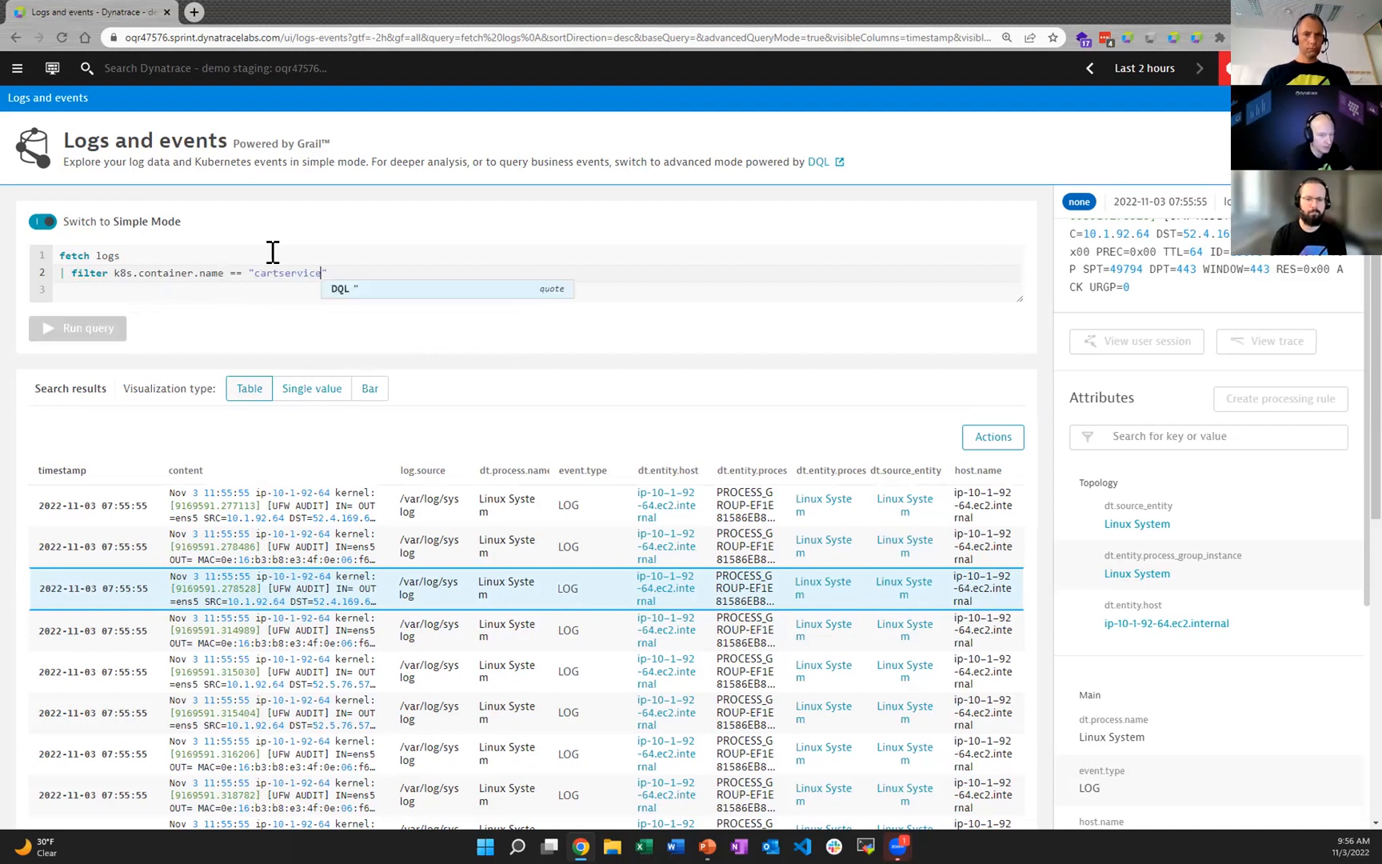
text(")
click(108, 331)
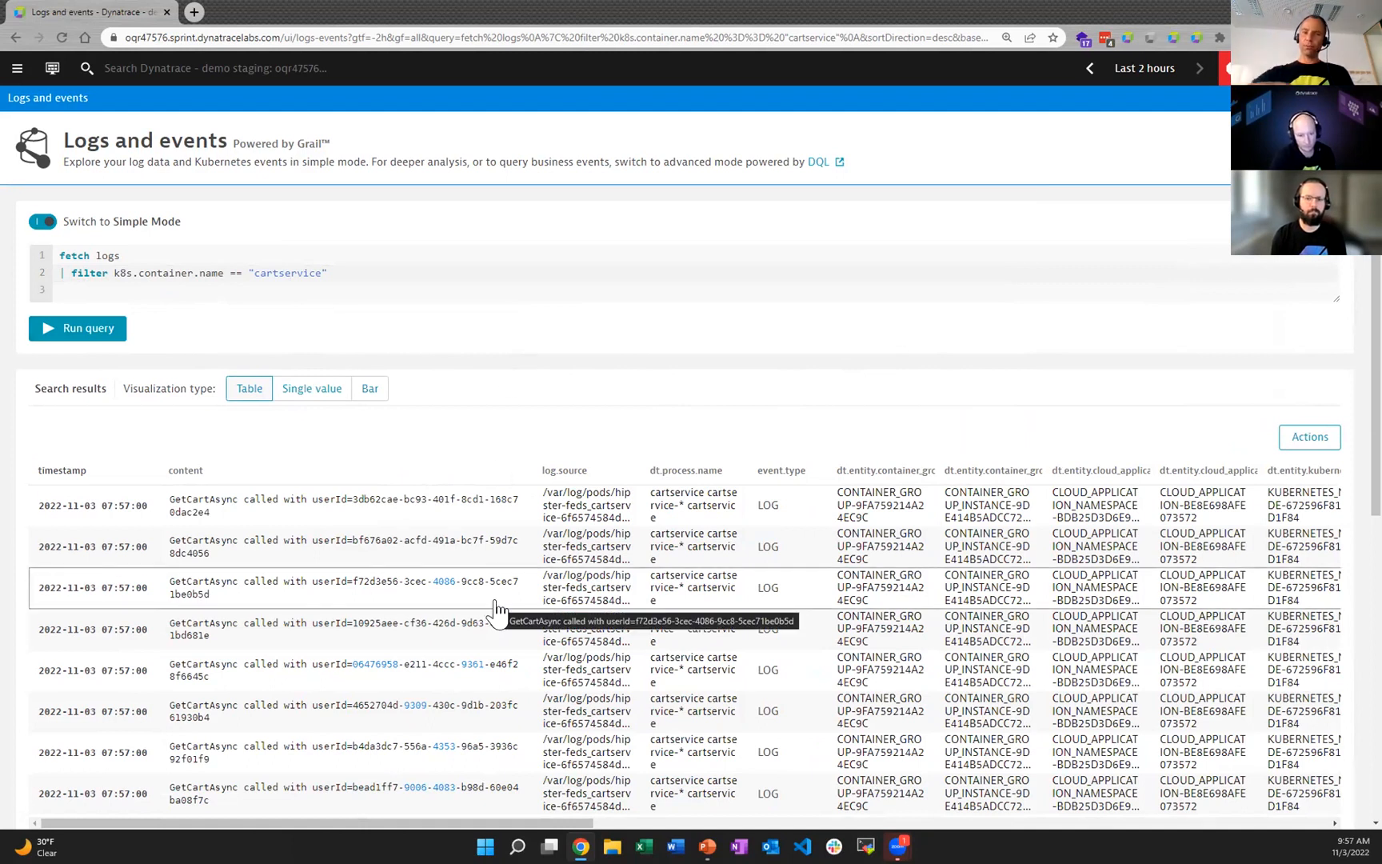
Step: Open the details of the fourth cartservice log record and review its content, topology and main attributes
scroll(496, 610, down, 5)
scroll(495, 610, up, 5)
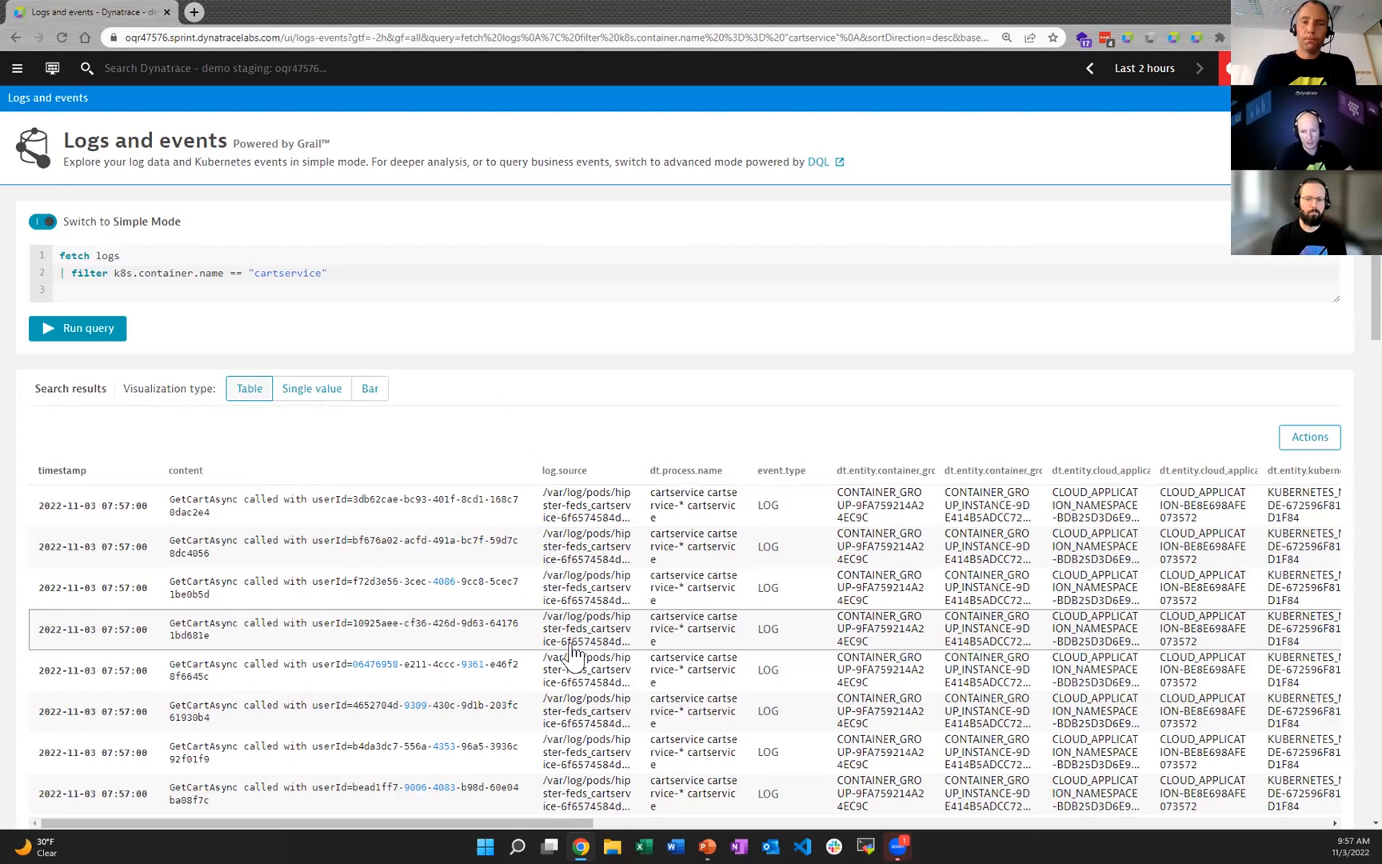
click(618, 645)
scroll(1226, 654, down, 10)
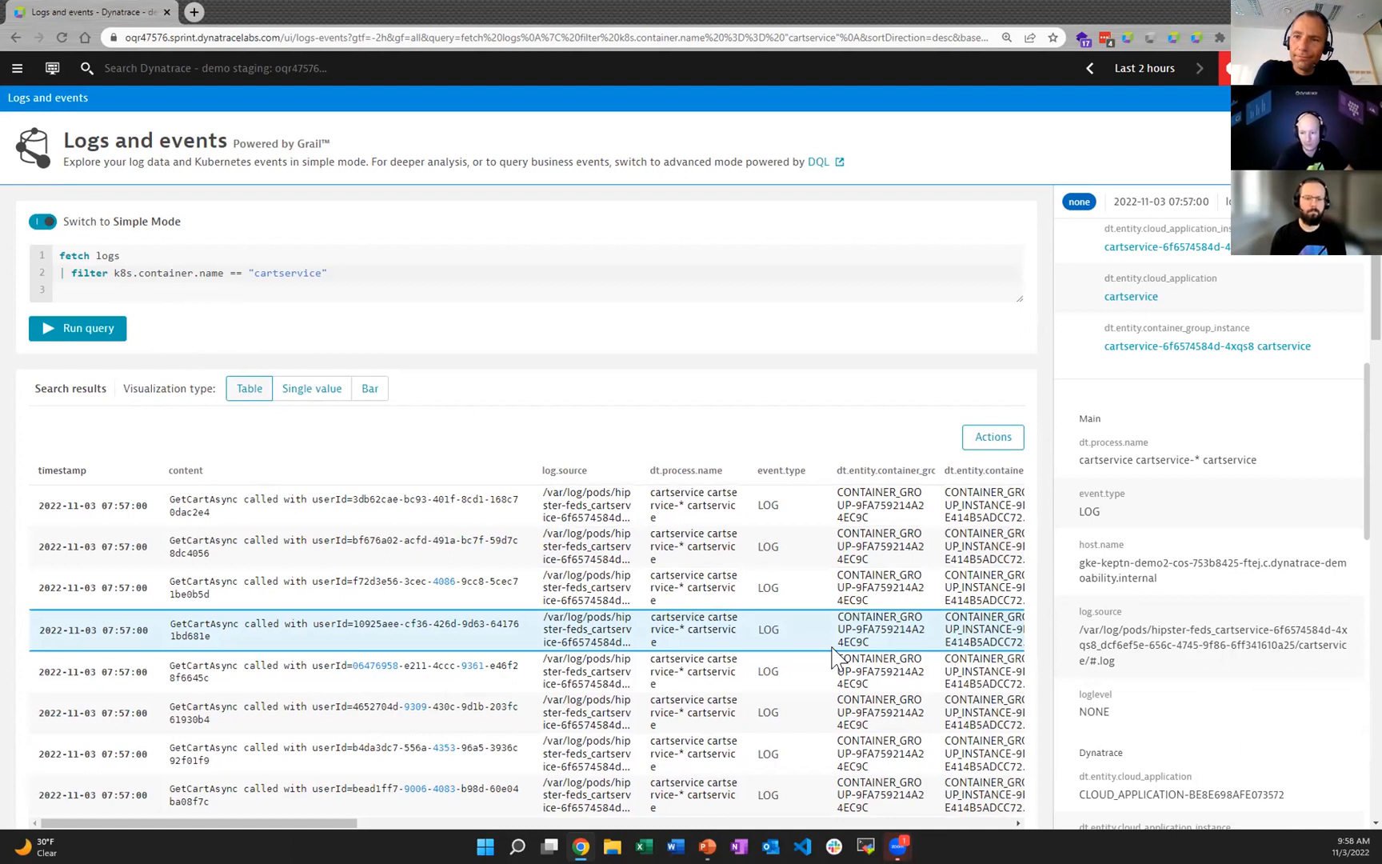
scroll(1189, 640, up, 10)
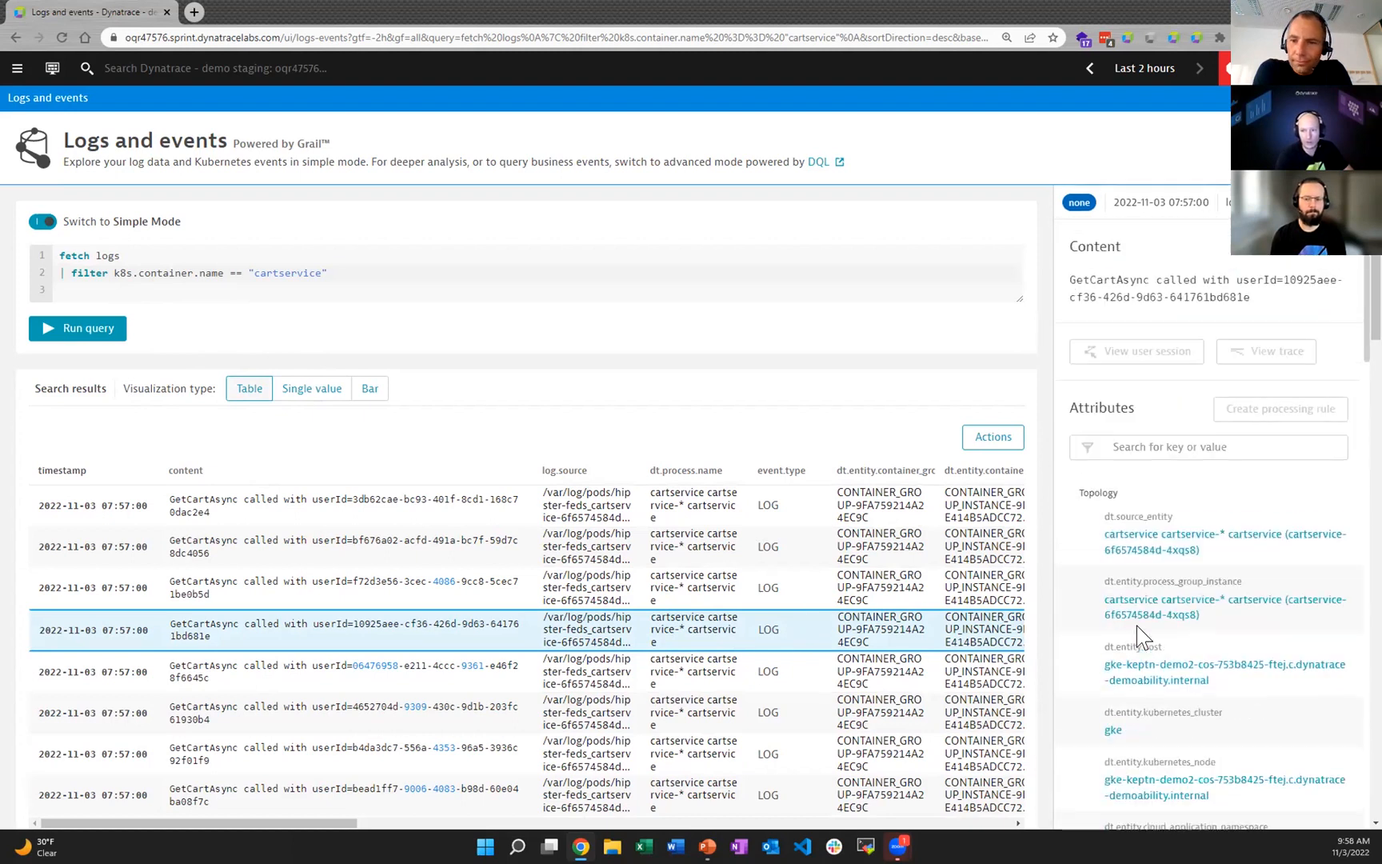
Step: Close the record details and examine the content column of the cartservice records for the different call types
click(354, 283)
click(362, 276)
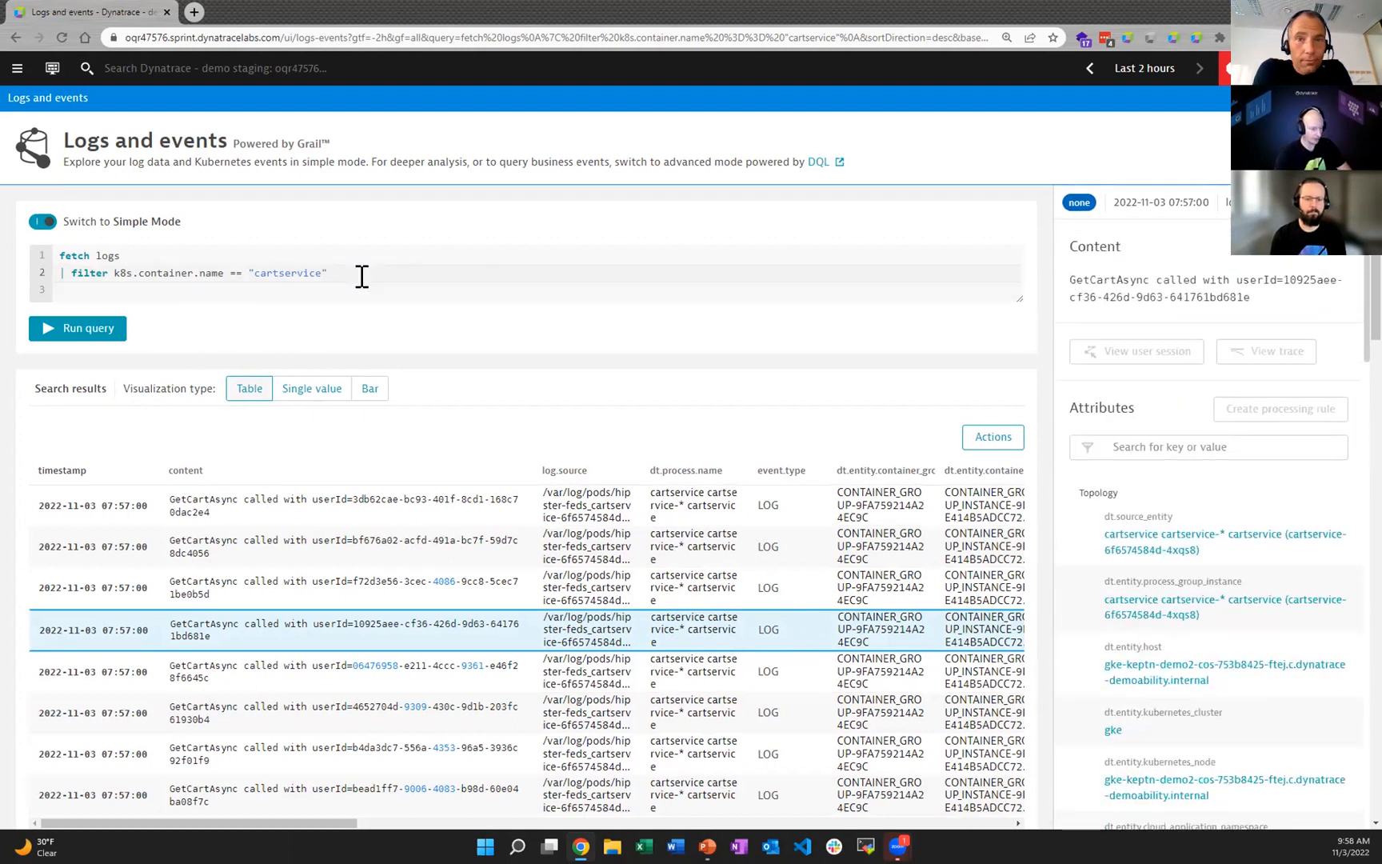
scroll(432, 552, down, 1)
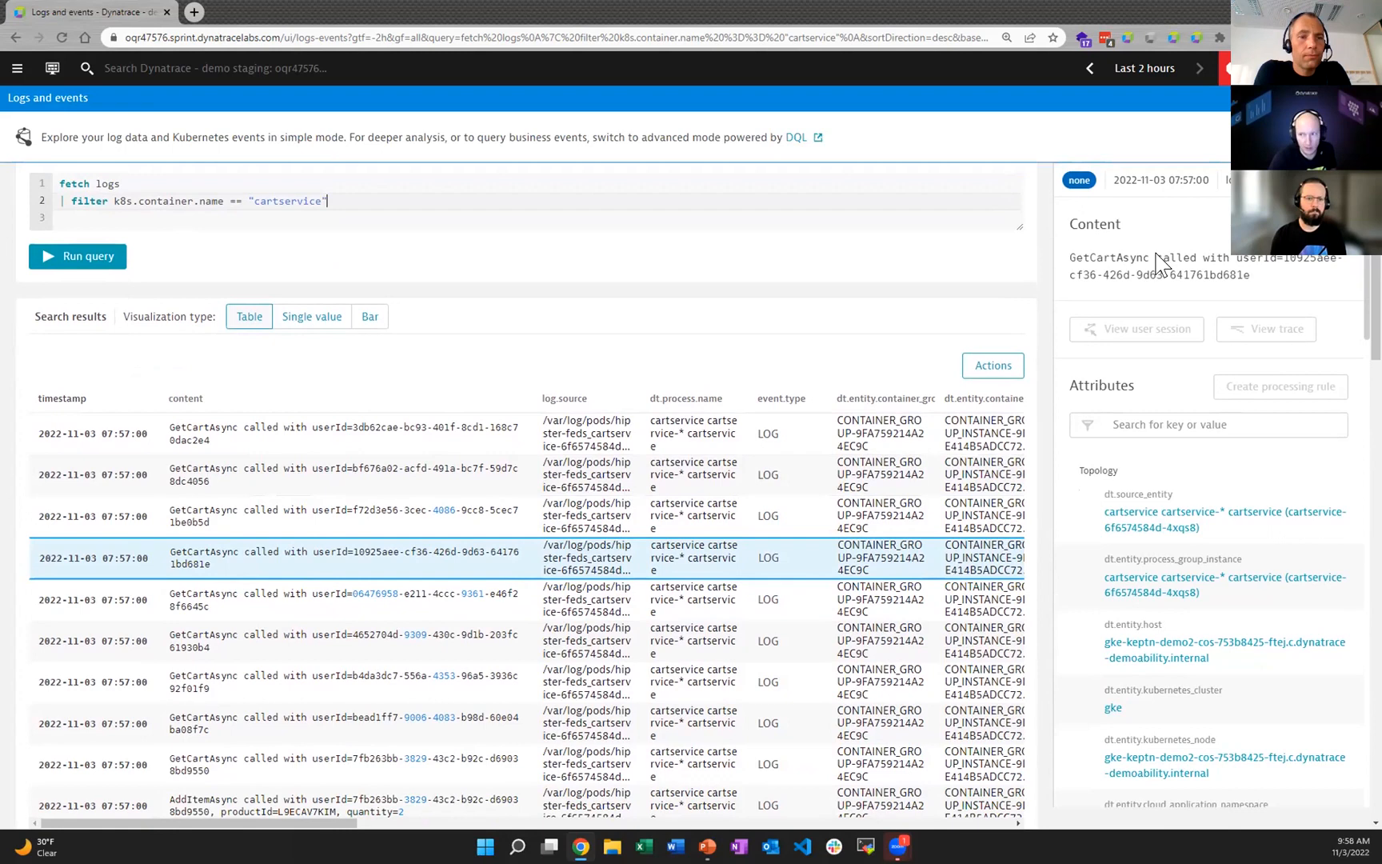
click(1348, 180)
scroll(523, 517, down, 4)
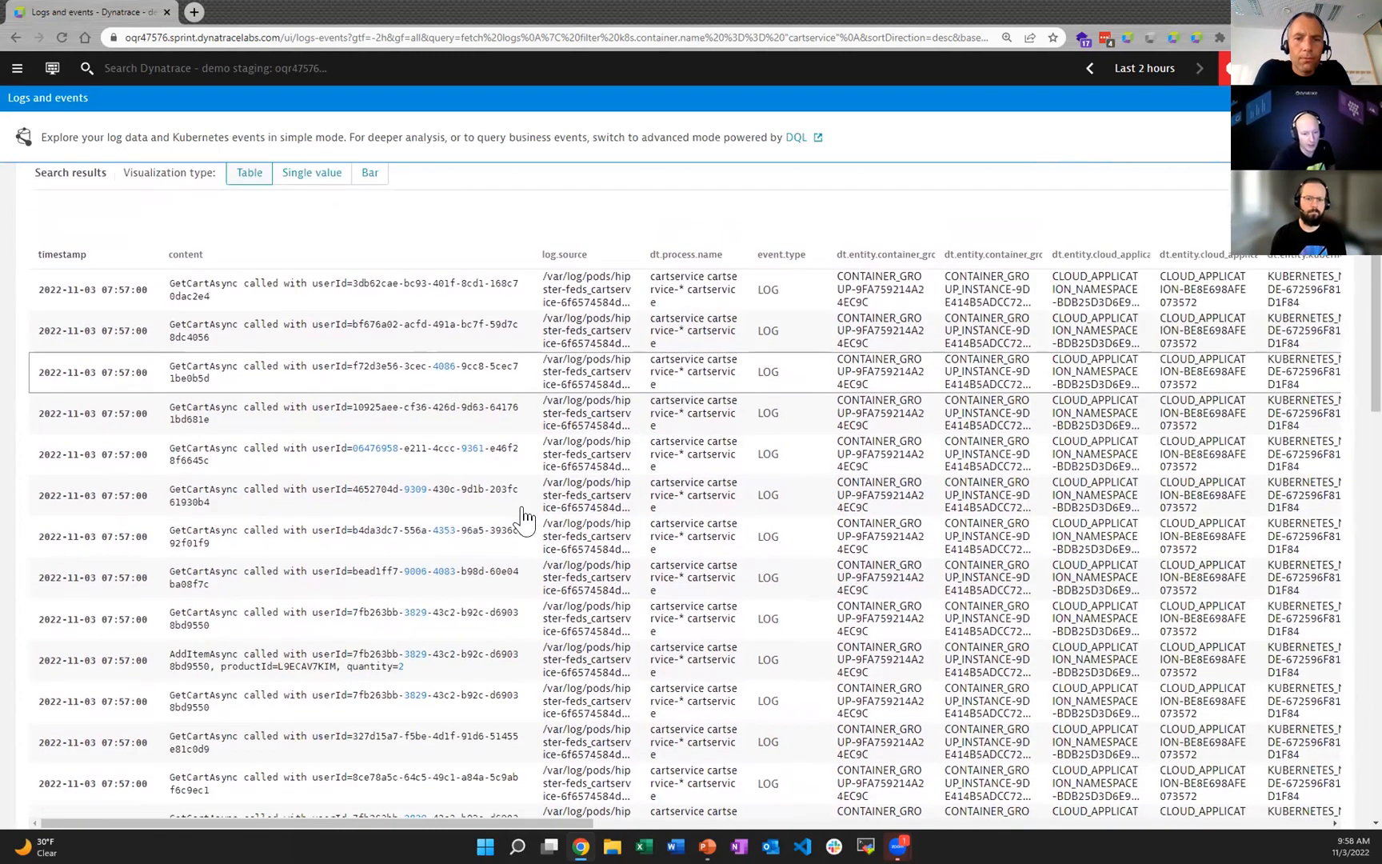
scroll(524, 517, down, 3)
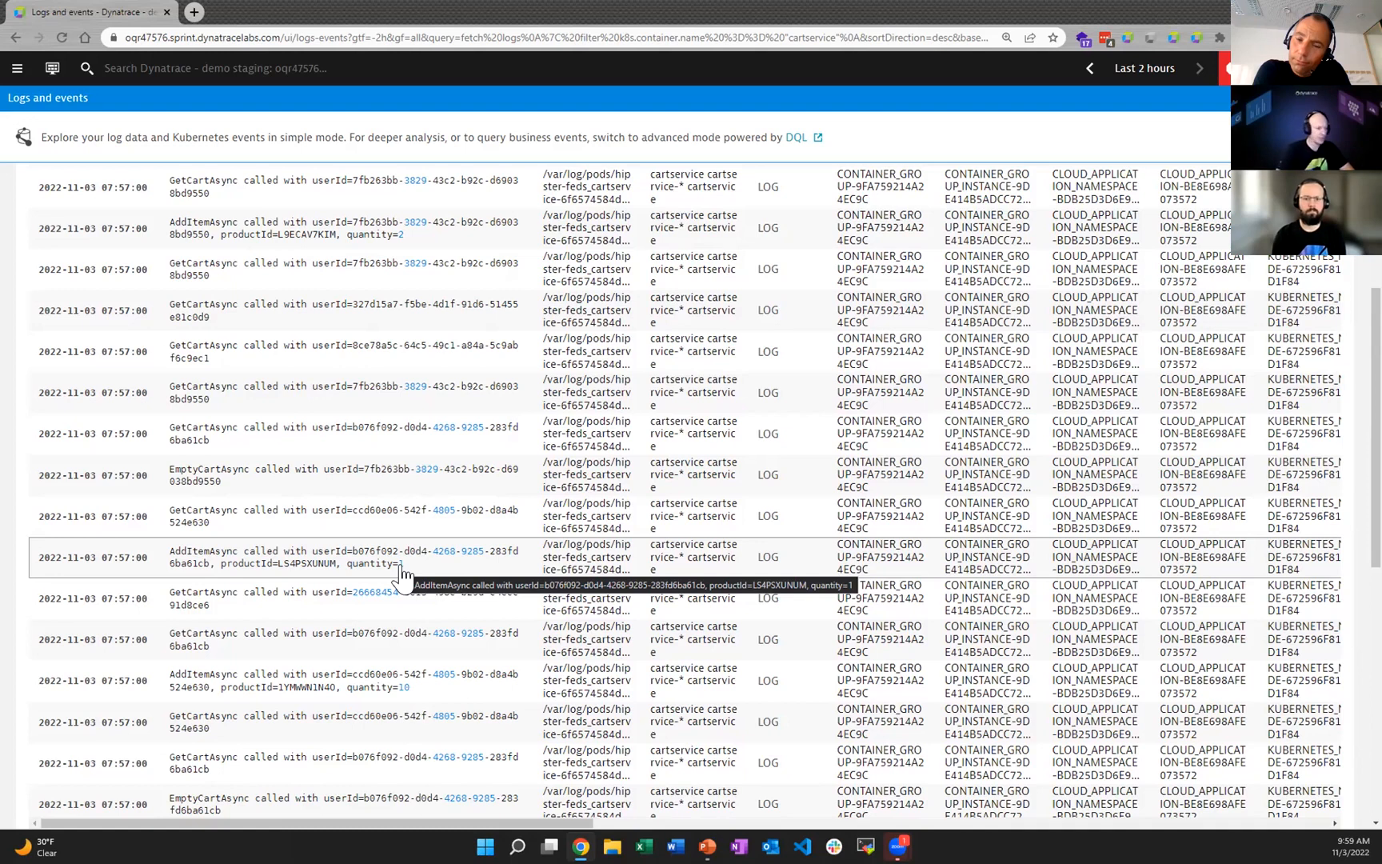
scroll(415, 519, up, 10)
scroll(416, 500, down, 5)
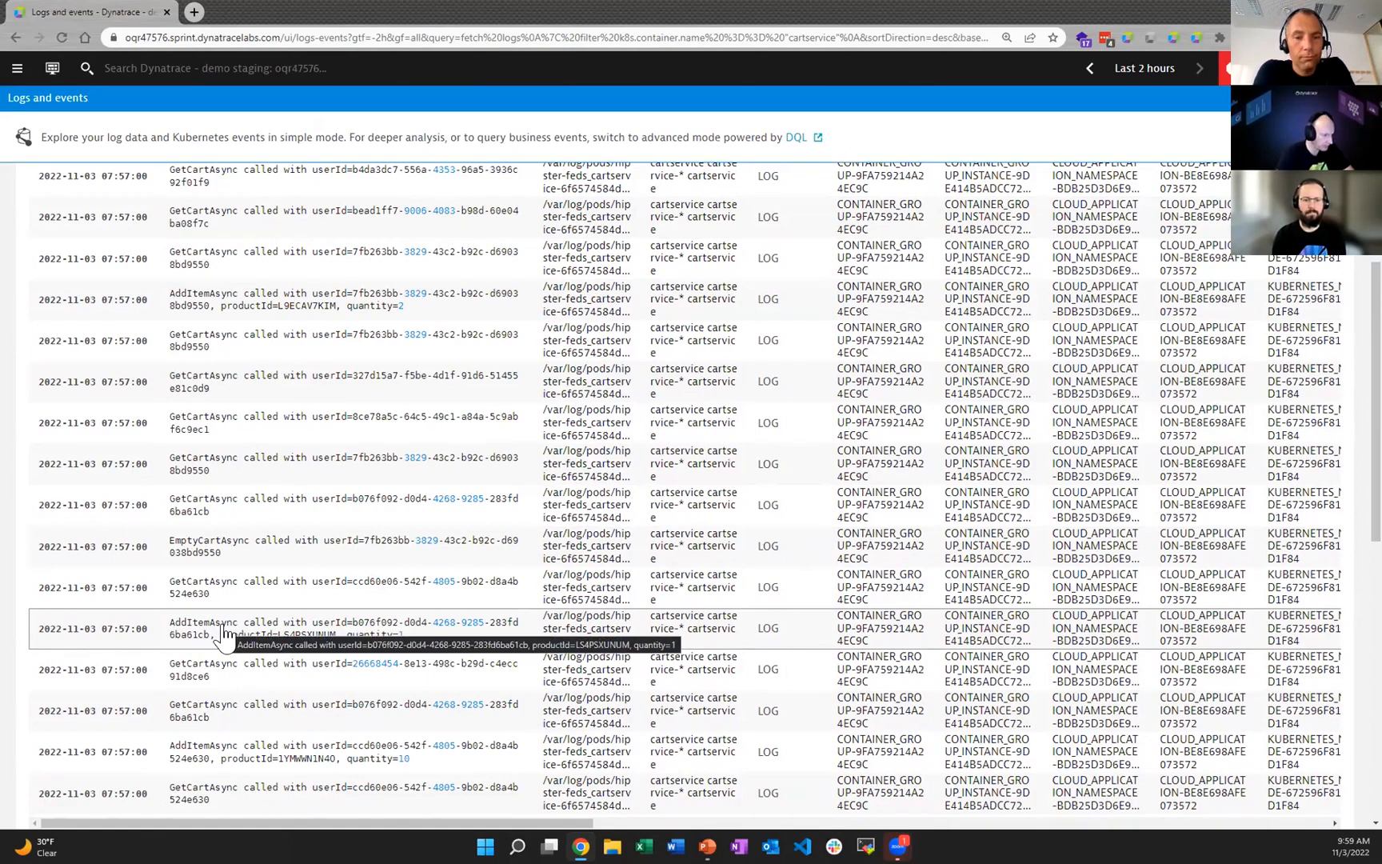
scroll(223, 634, up, 8)
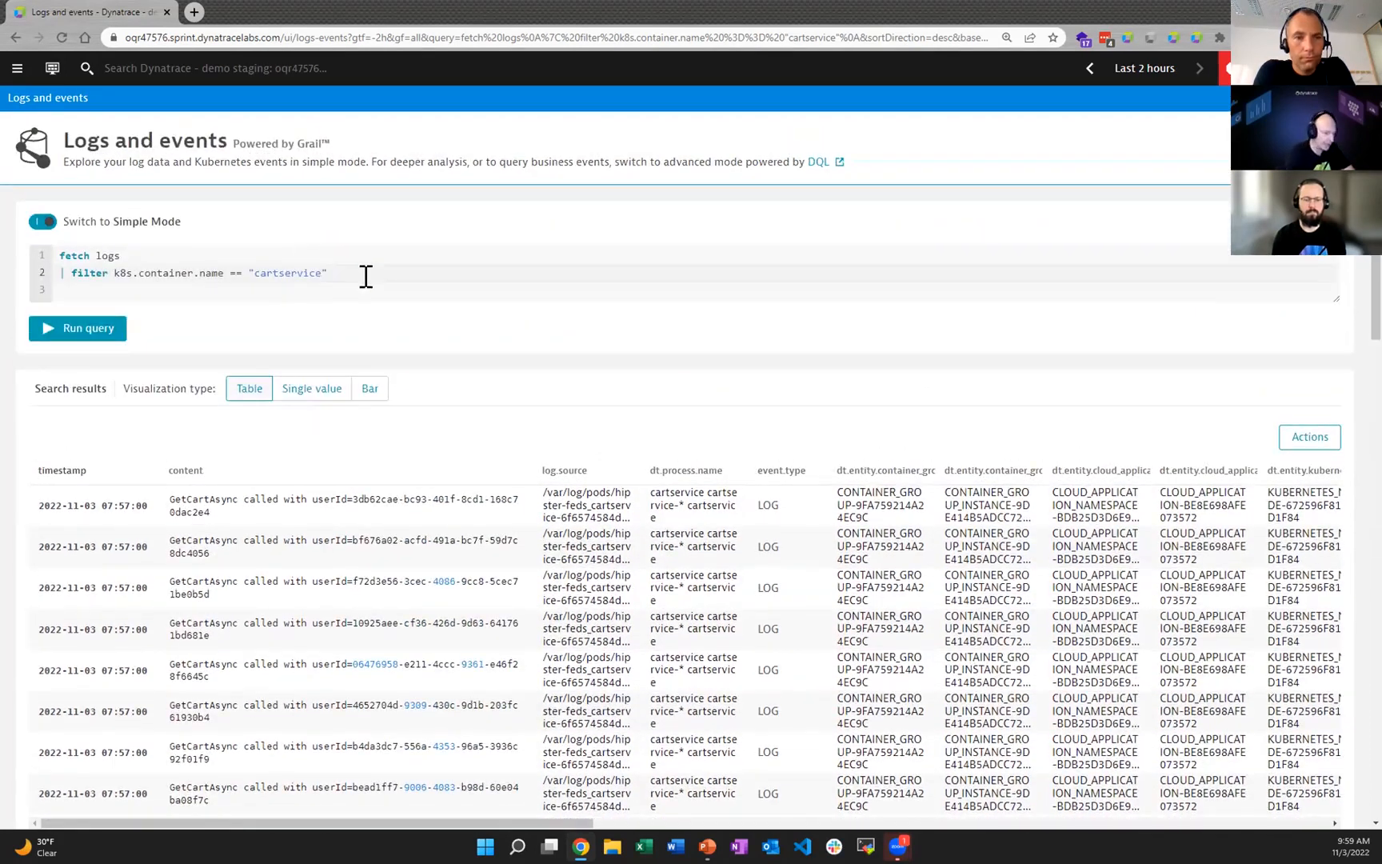
Step: Extend the cartservice filter condition with AND and the matchesPhrase function
click(365, 273)
text(AND)
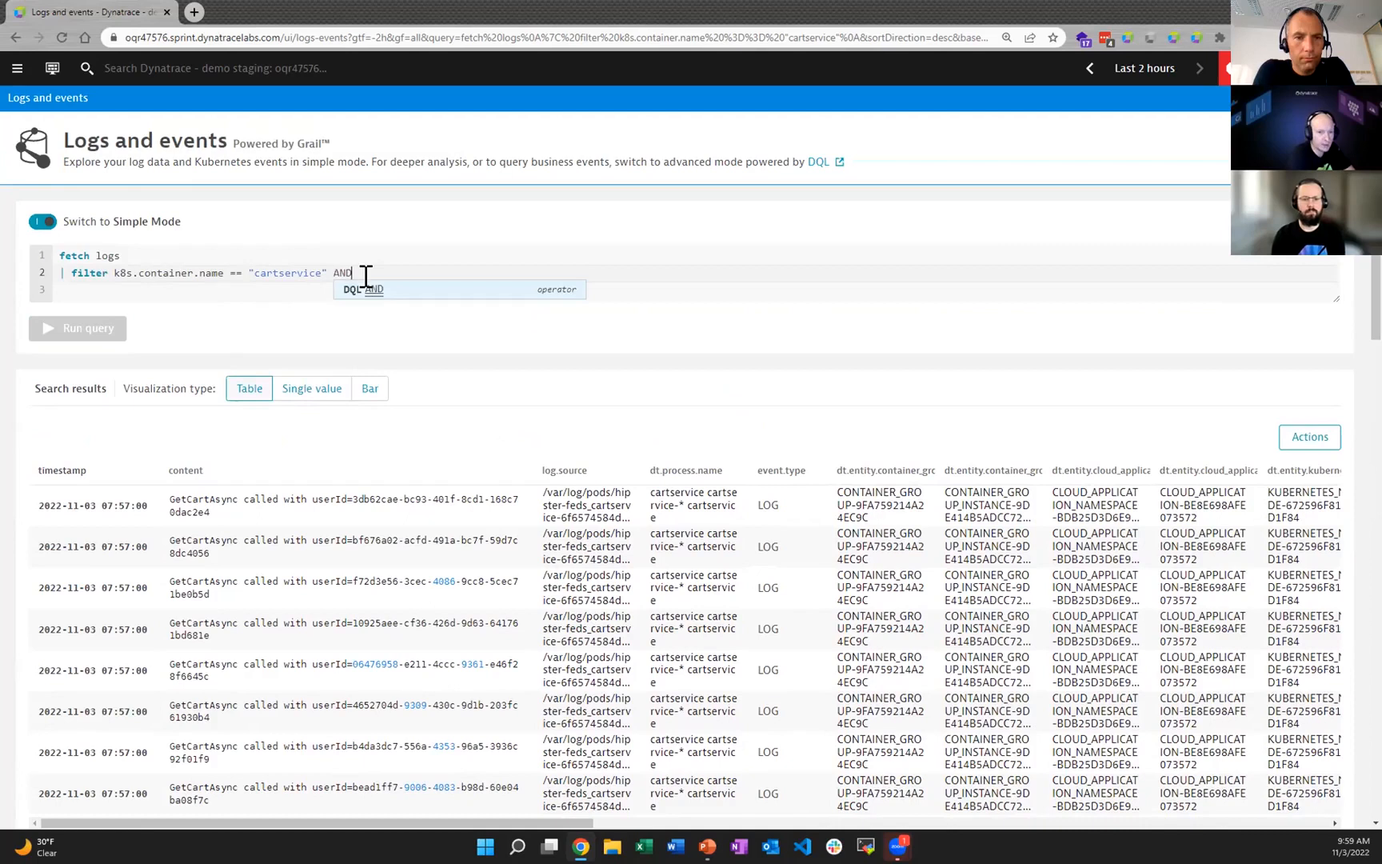
text( match)
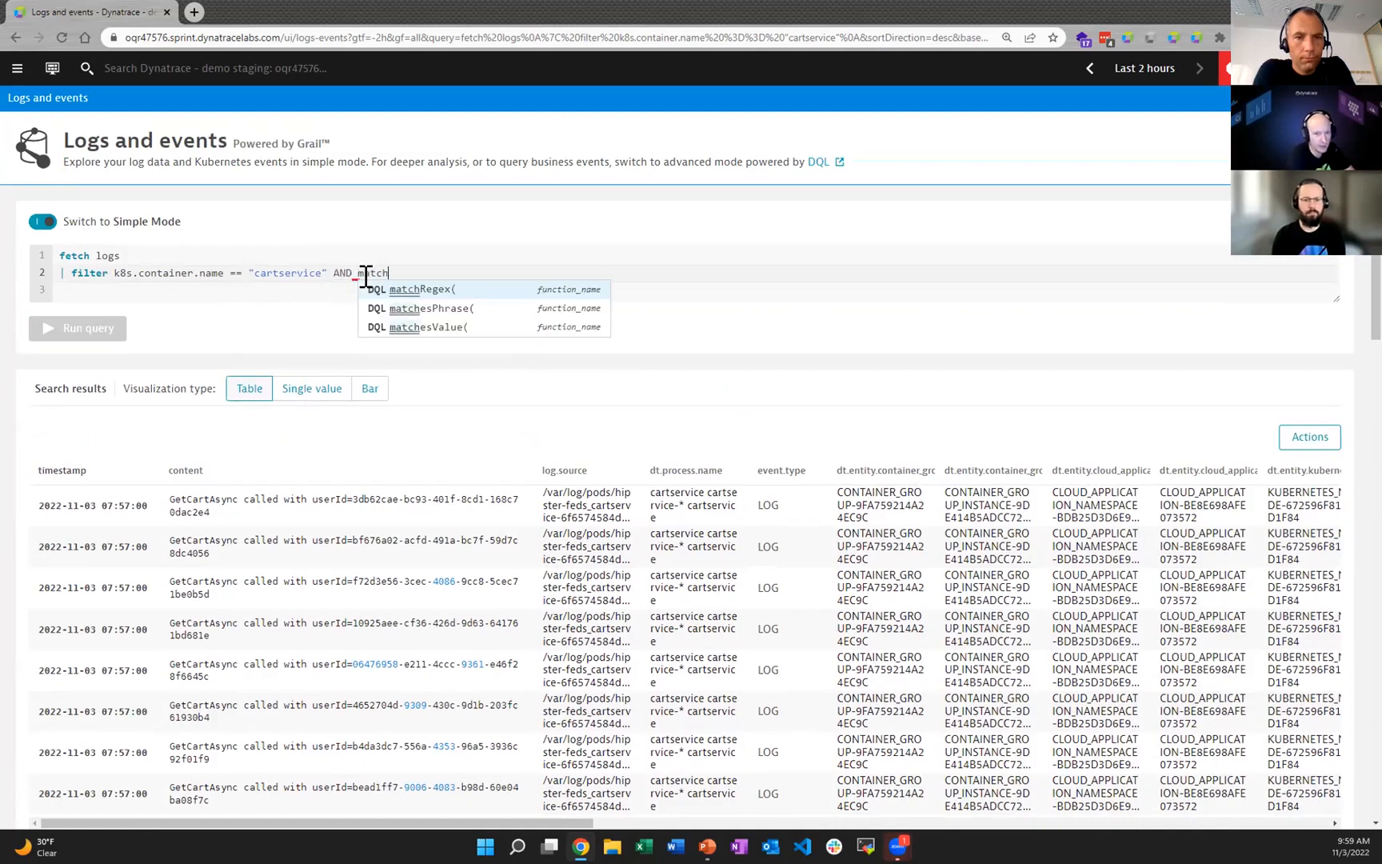
key(Down)
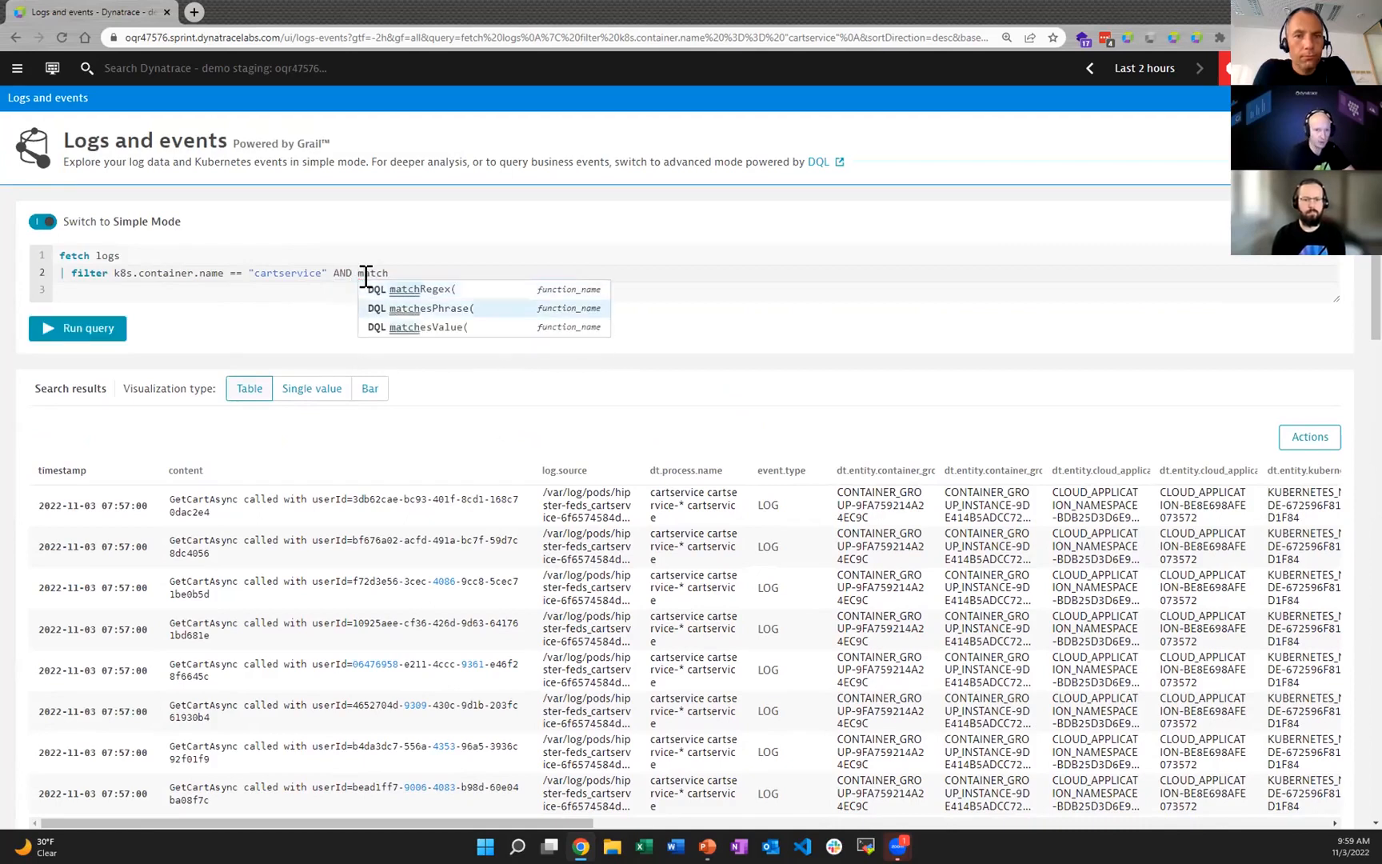
key(Return)
key(BackSpace)
key(ctrl+space)
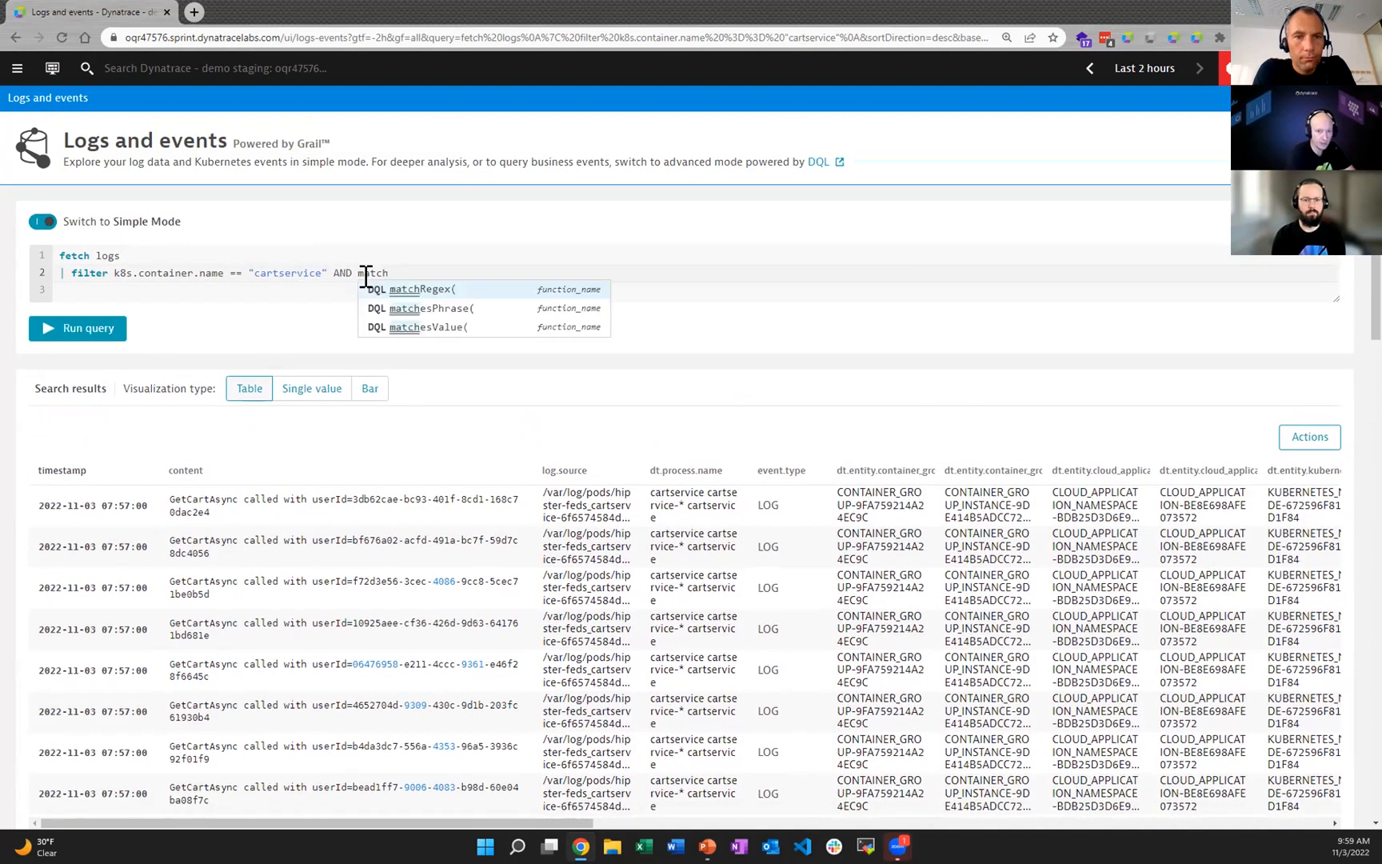
key(Down)
key(Return)
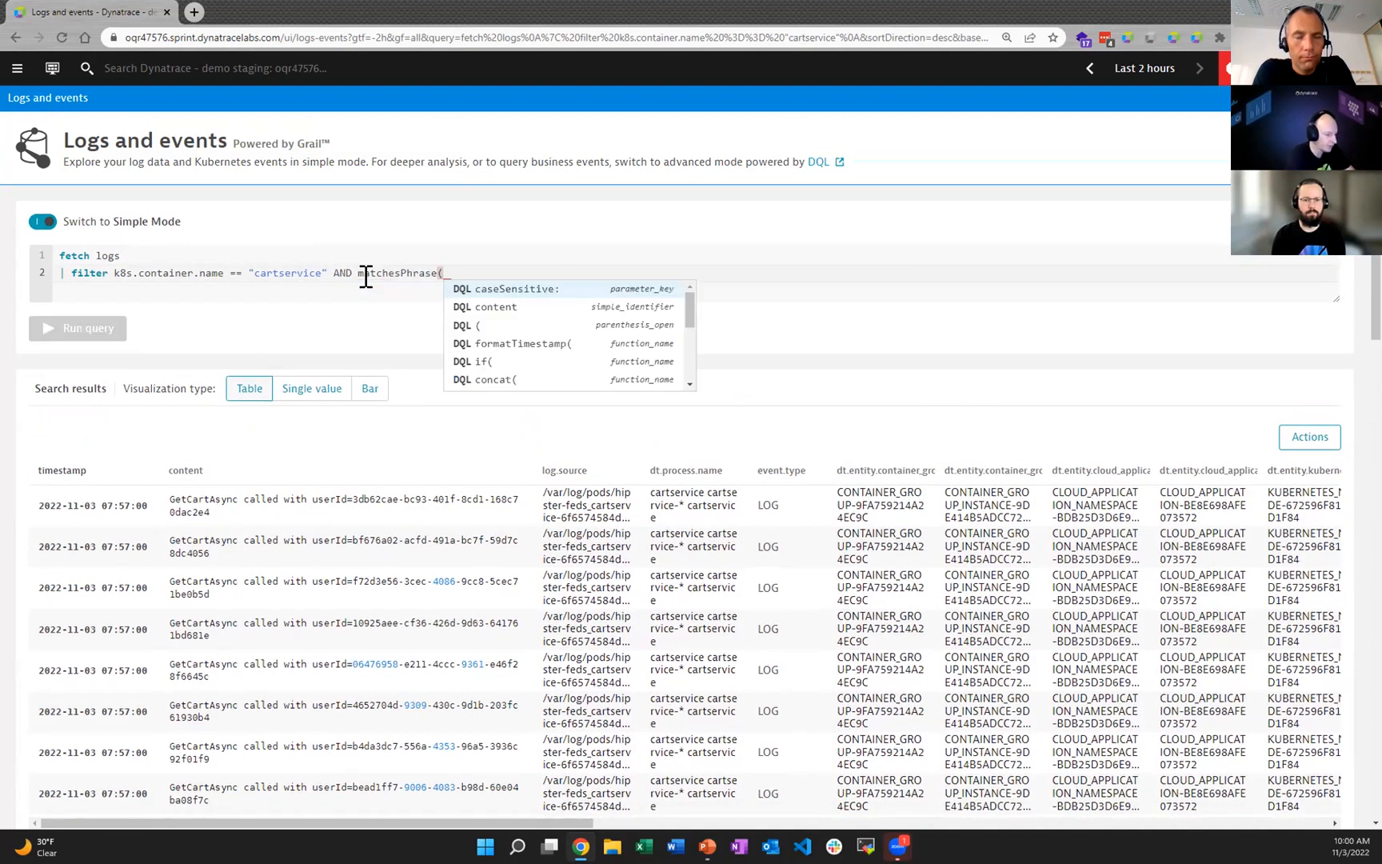
Step: Complete the function as matchesPhrase(content, "AddItemAsync") and run the query
text(con)
key(Return)
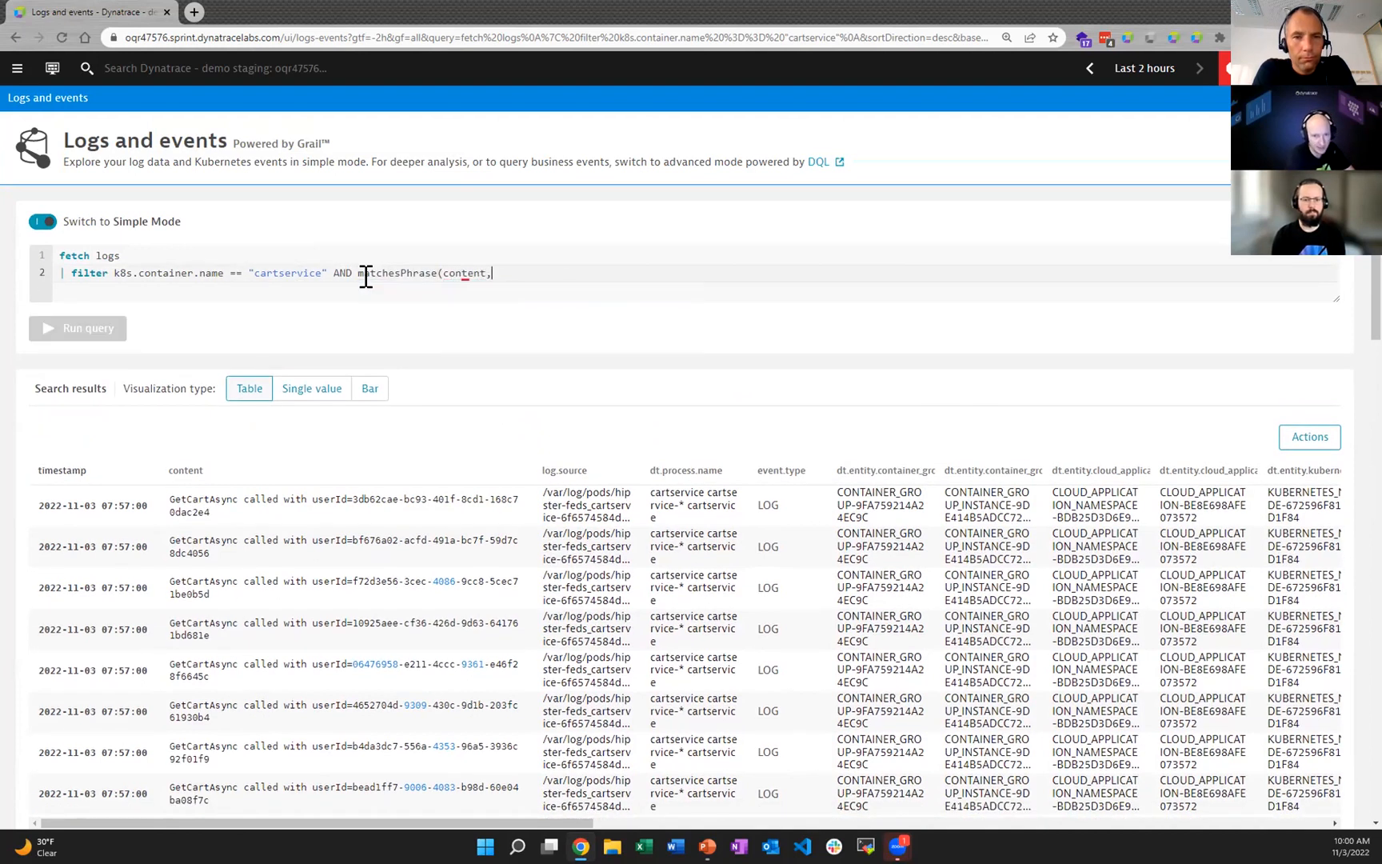
text(, )
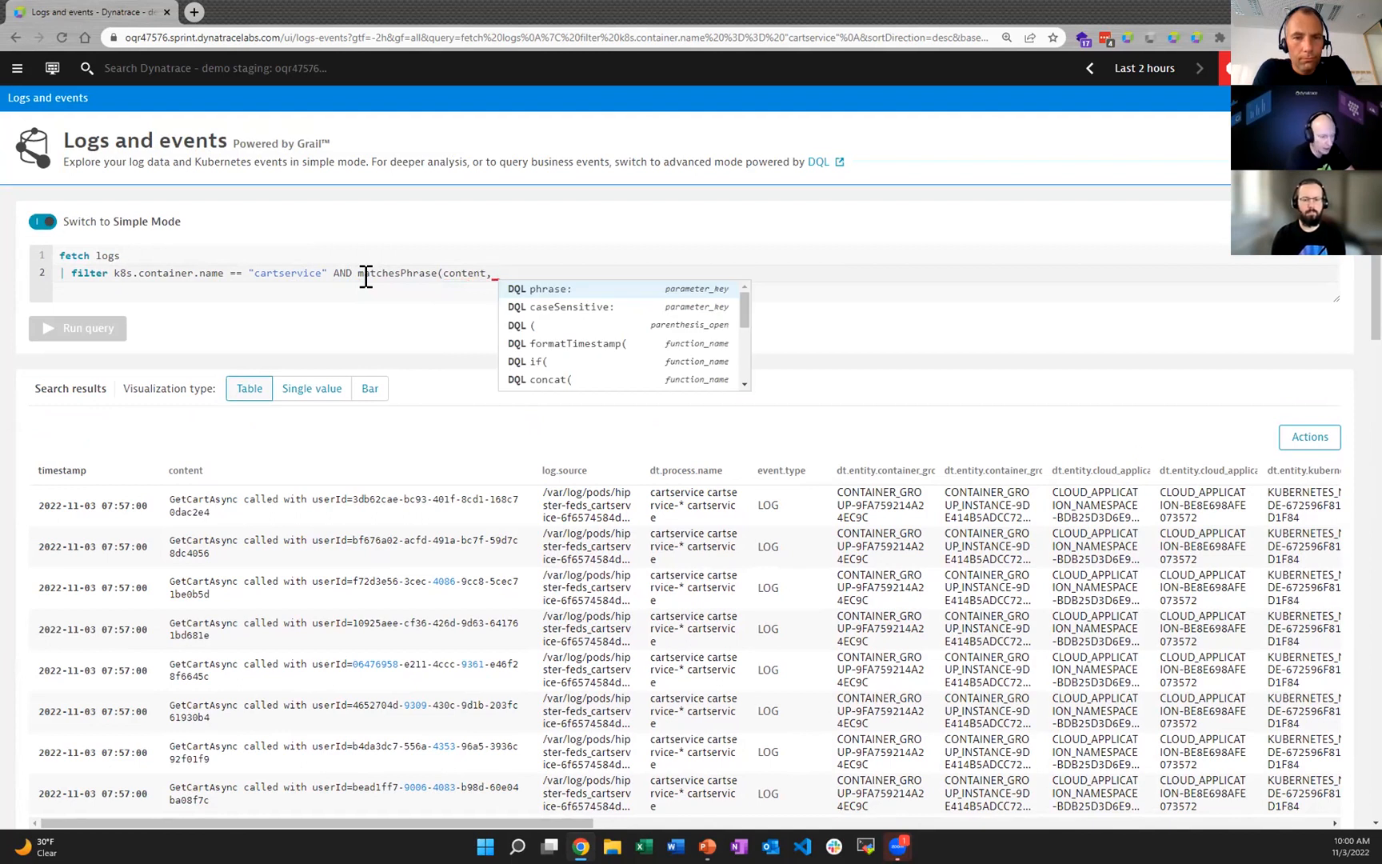
text("Add)
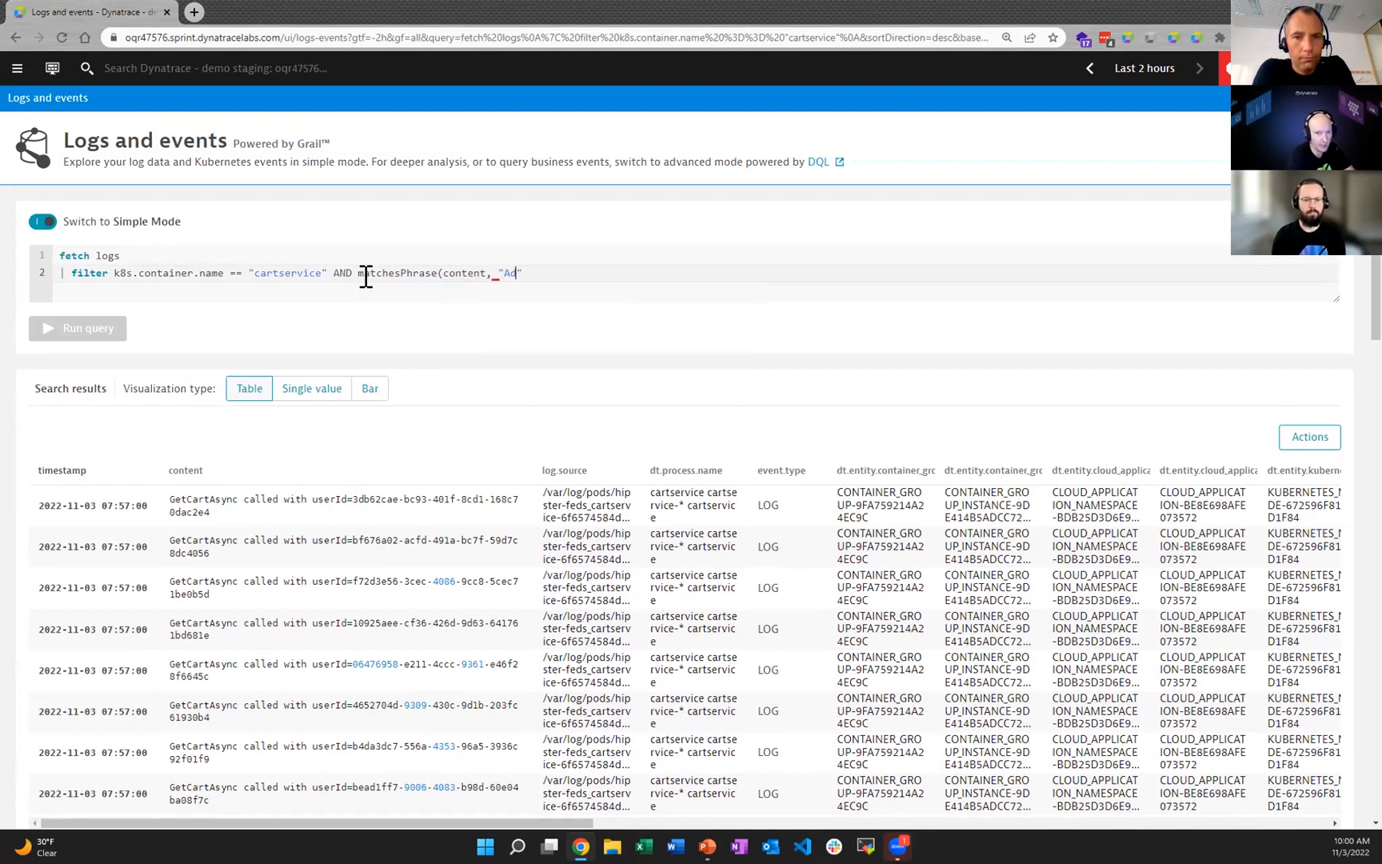
text(ItemAsy)
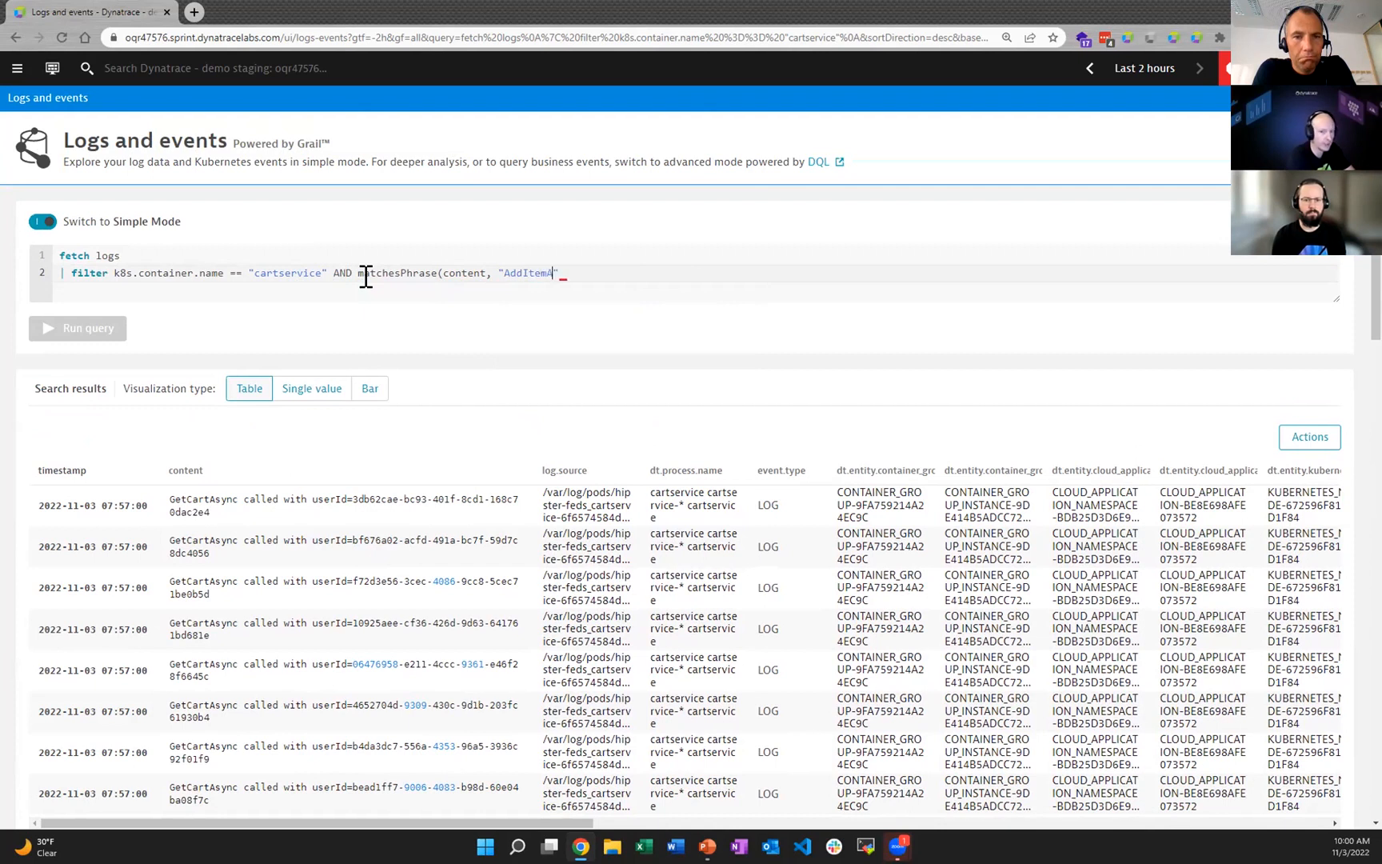
text(nc")
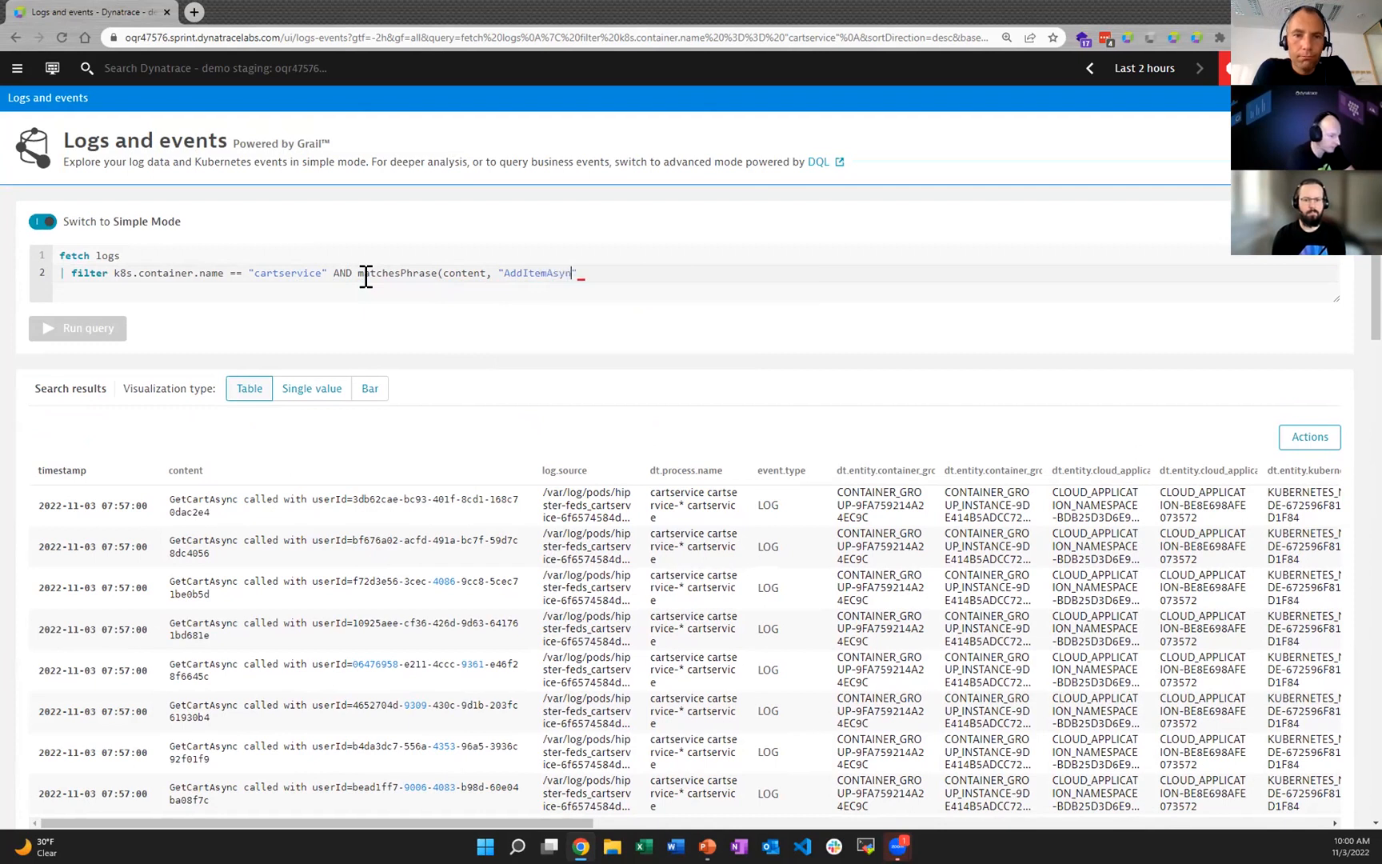
text())
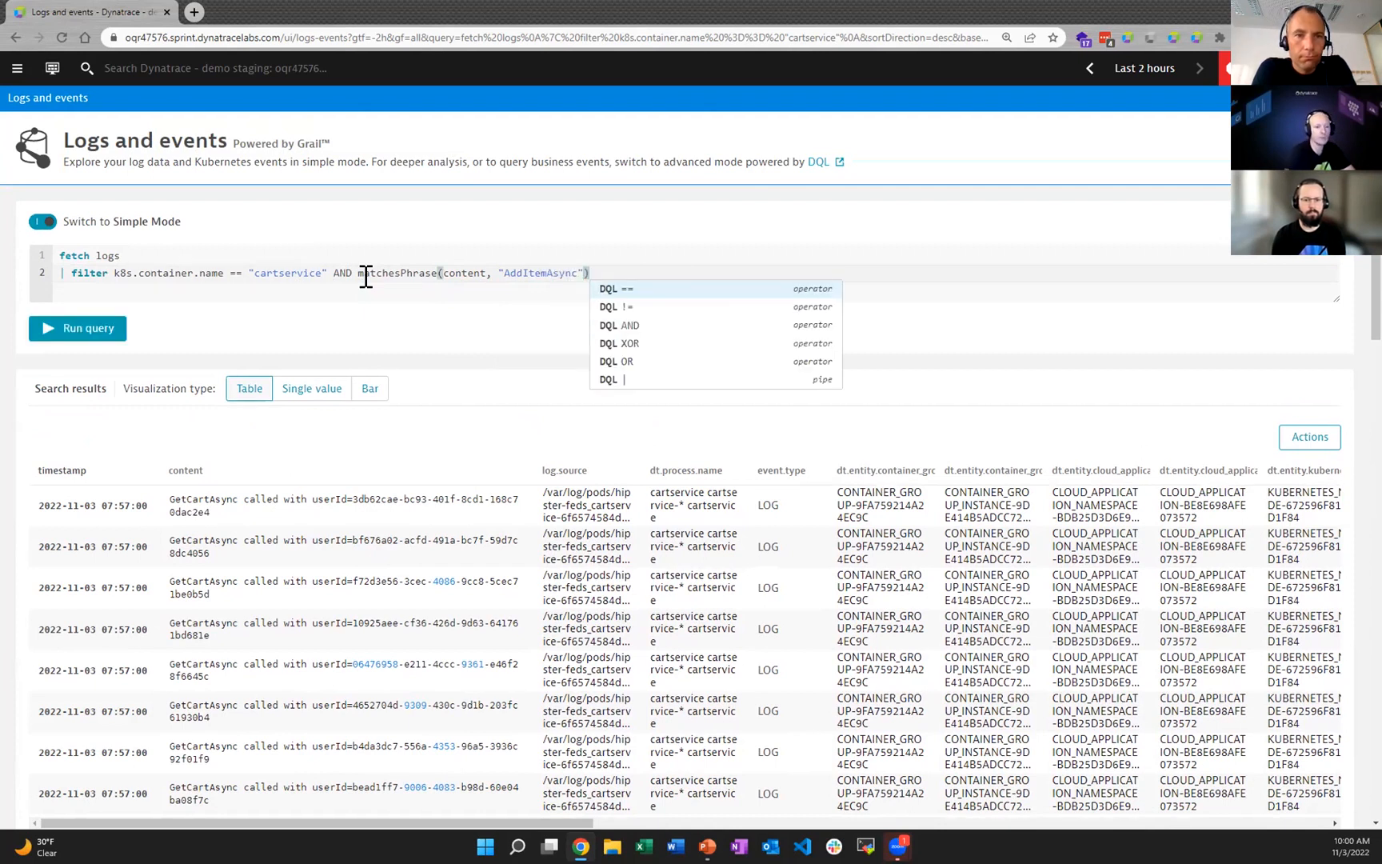
click(46, 329)
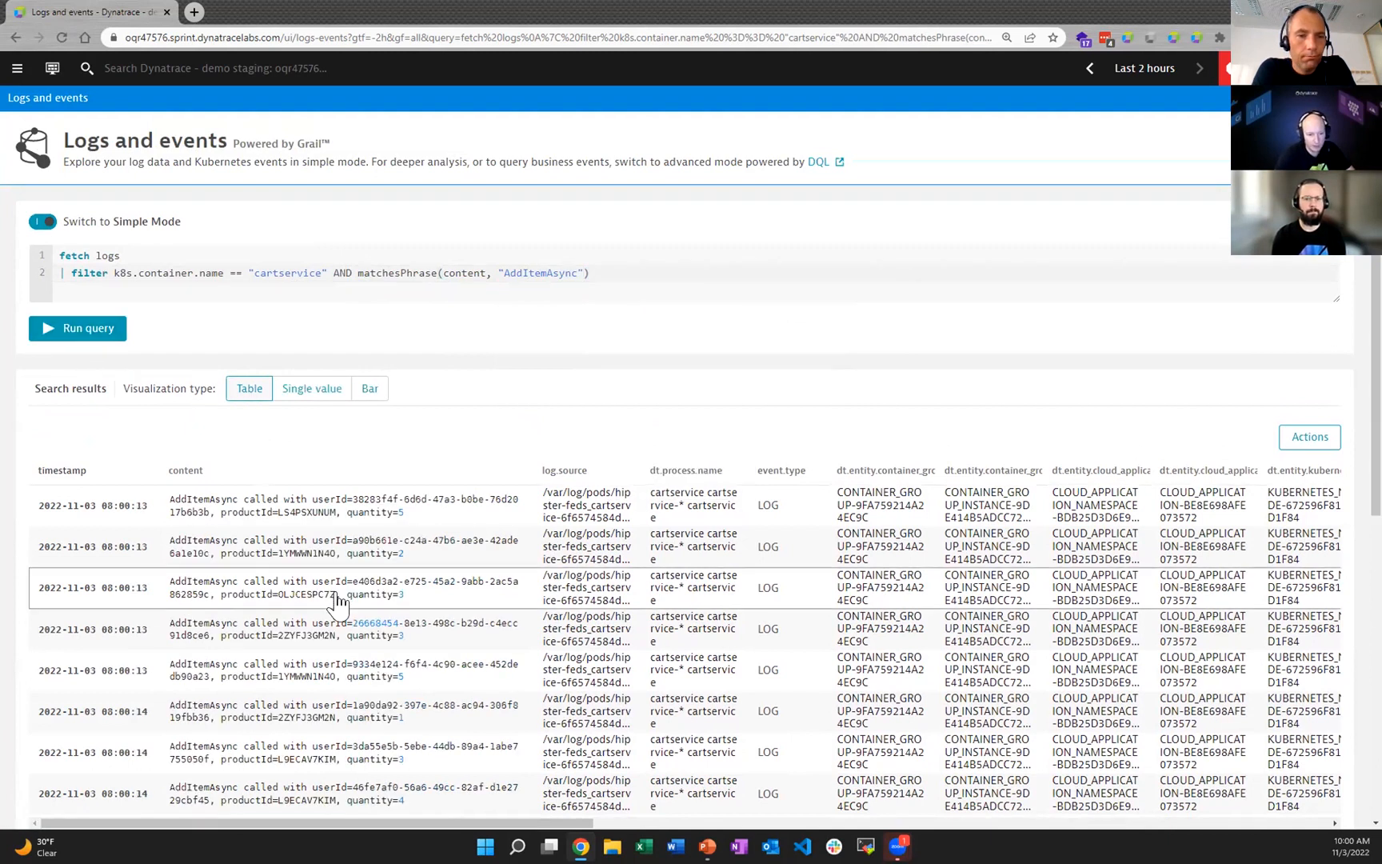
Step: Add a fields command to the AddItemAsync query that keeps only timestamp and content, and run the query
scroll(338, 601, down, 6)
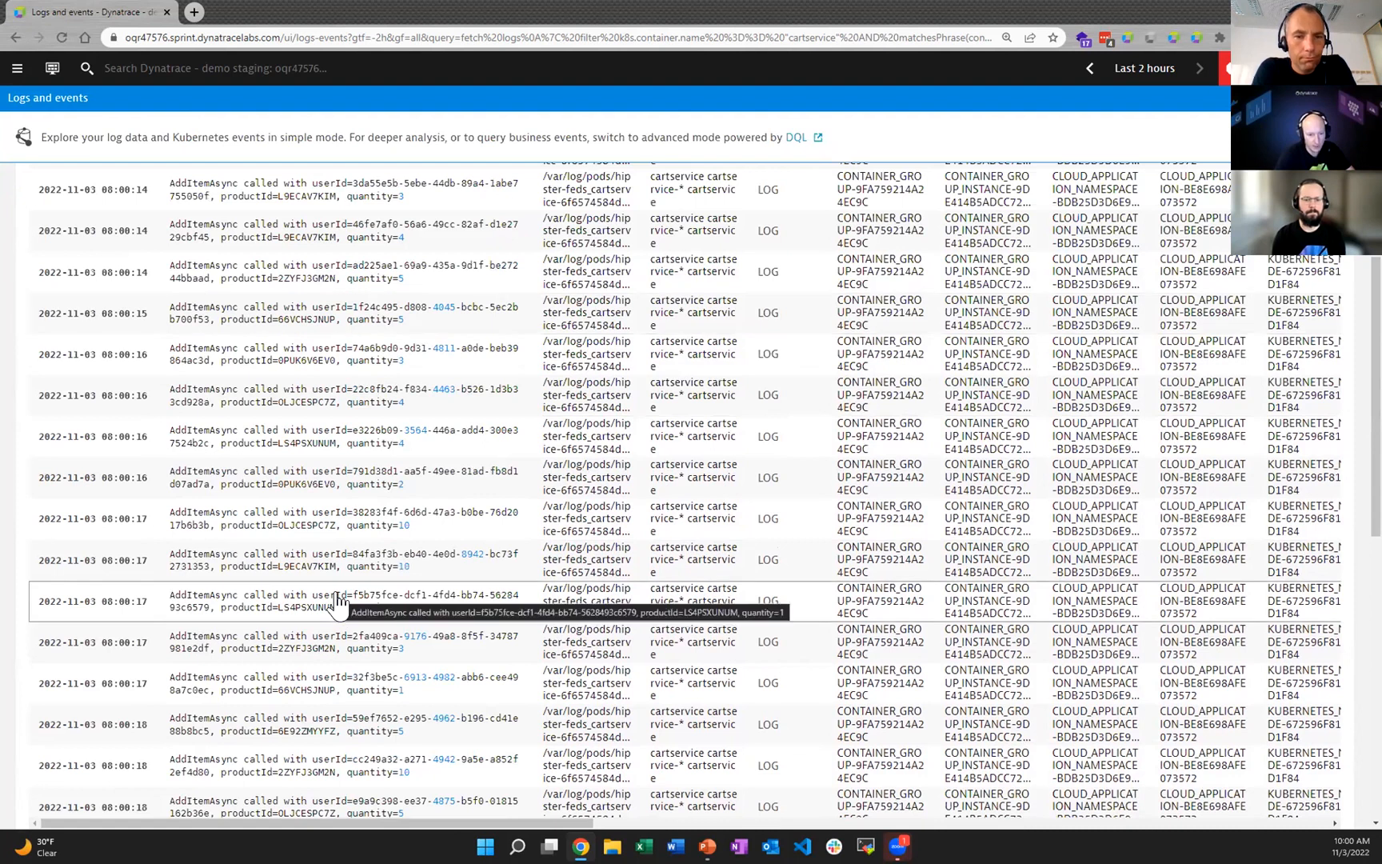
scroll(338, 601, up, 4)
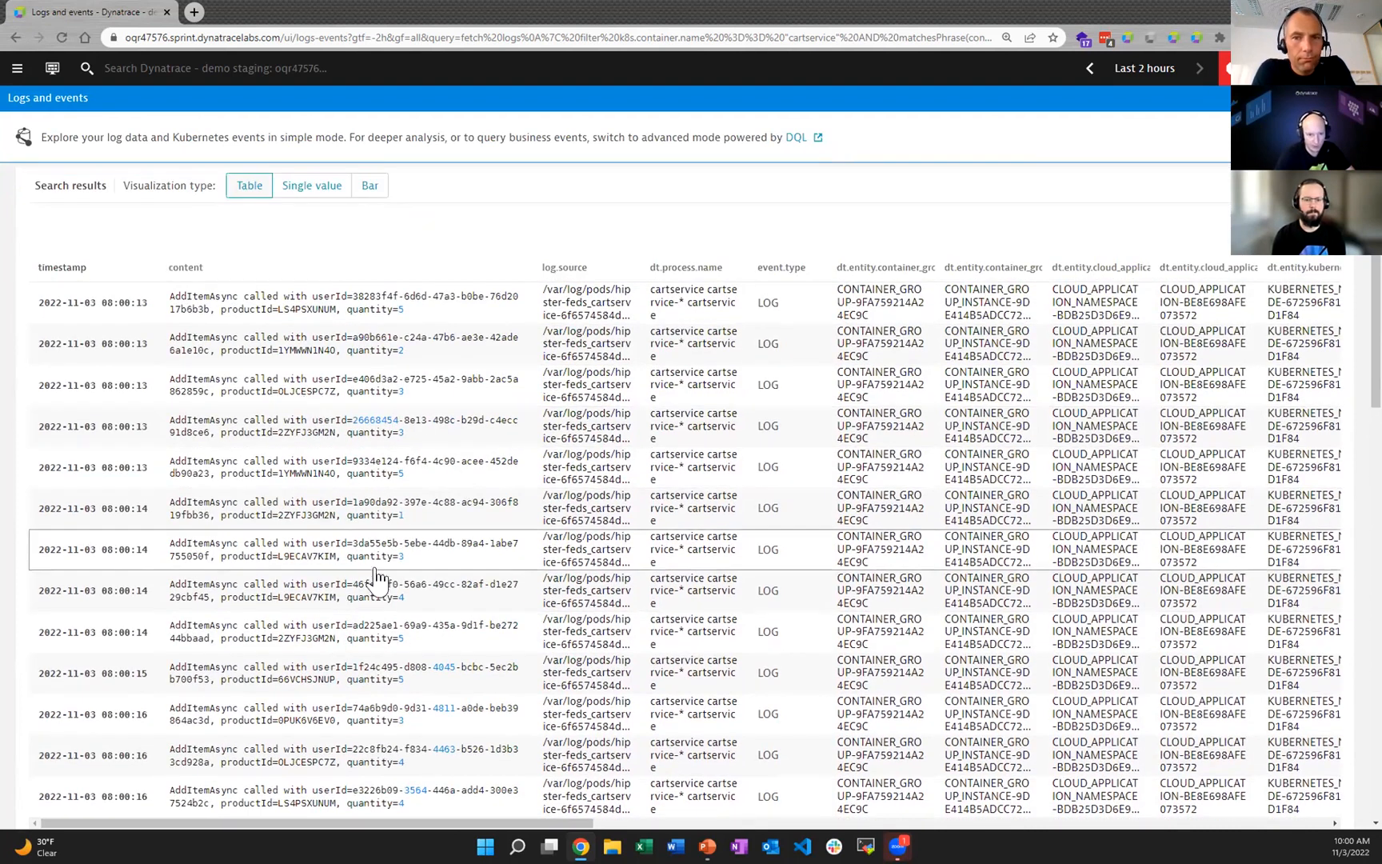
scroll(375, 575, up, 3)
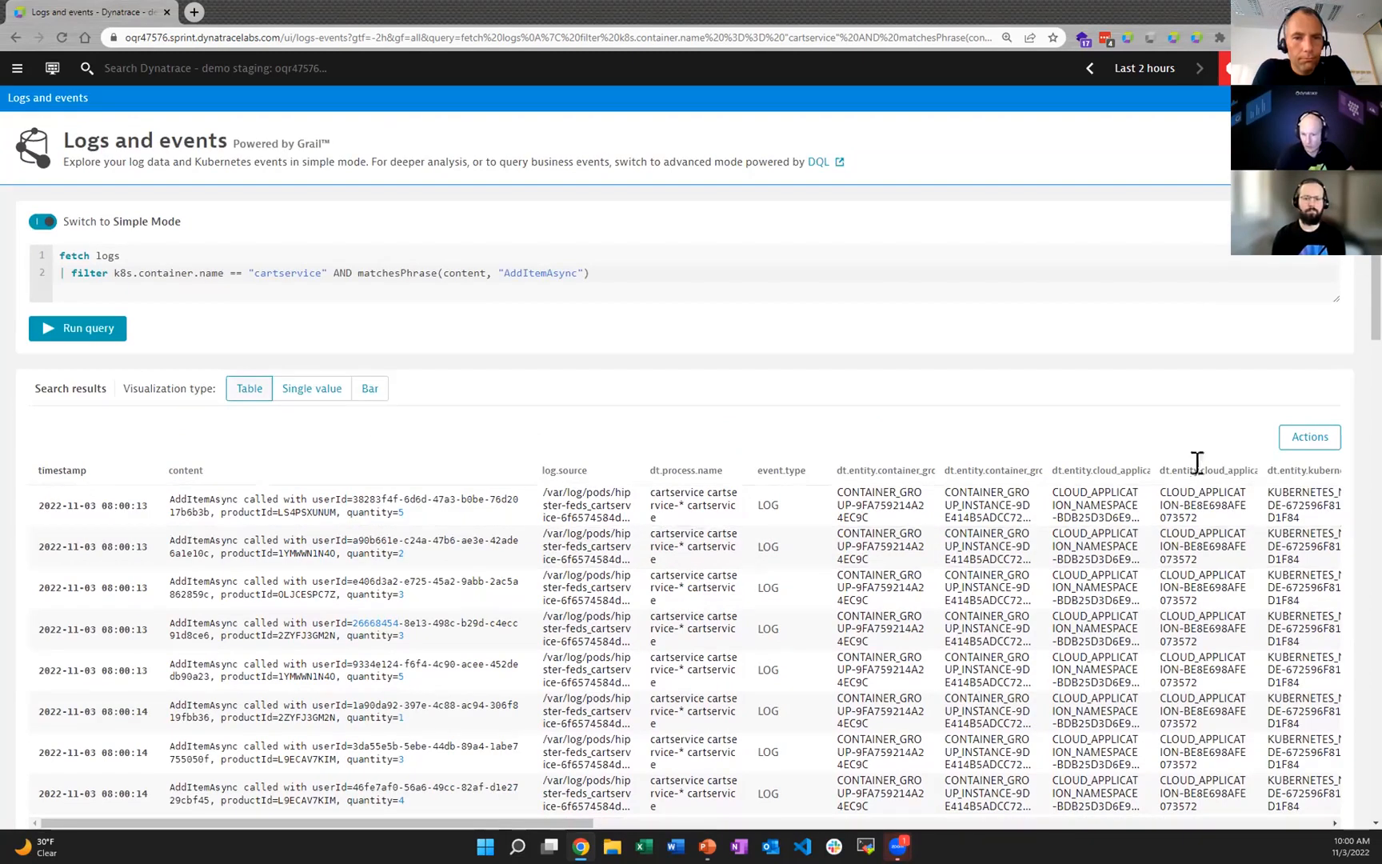
click(640, 274)
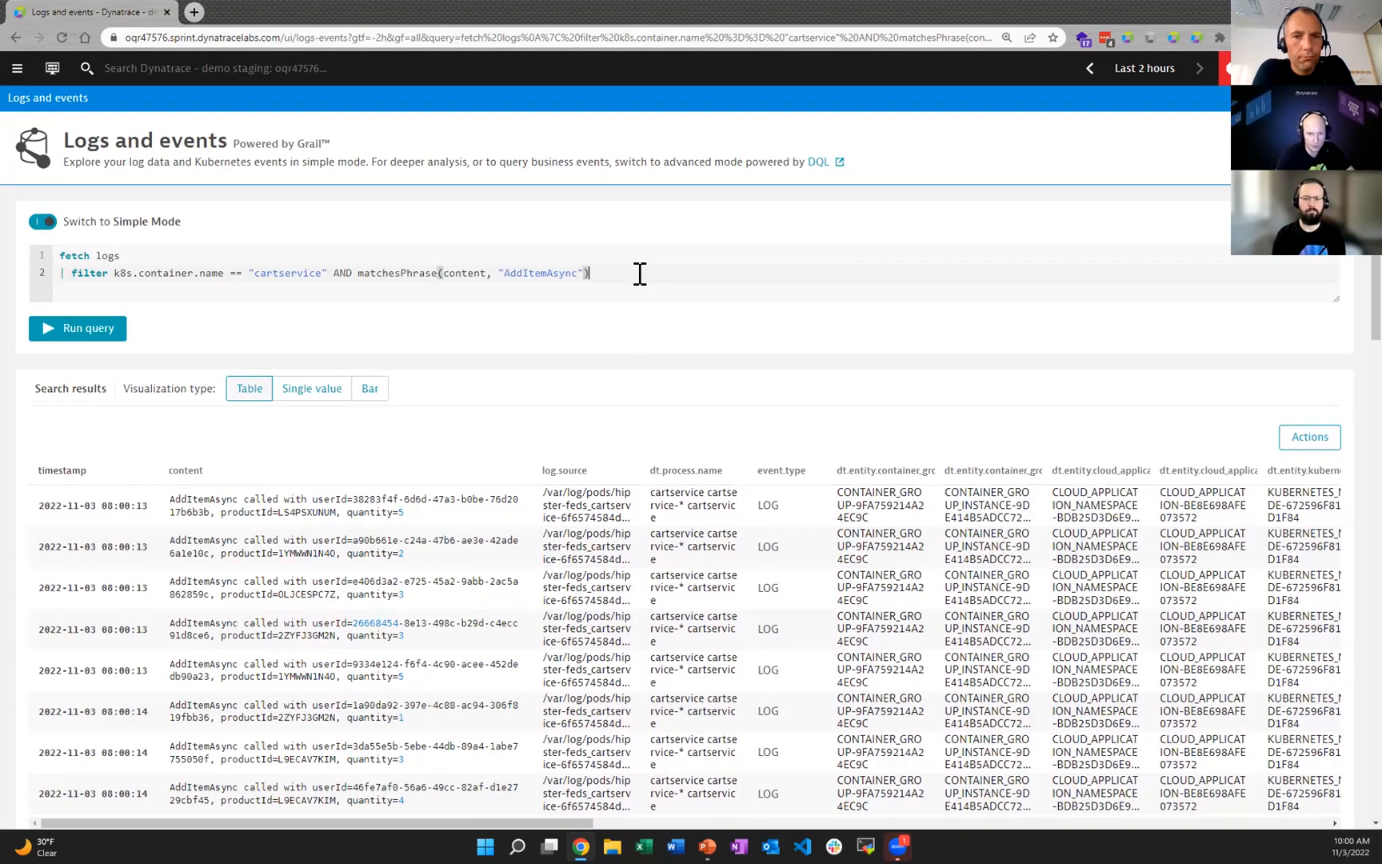
key(Return)
text(| fi)
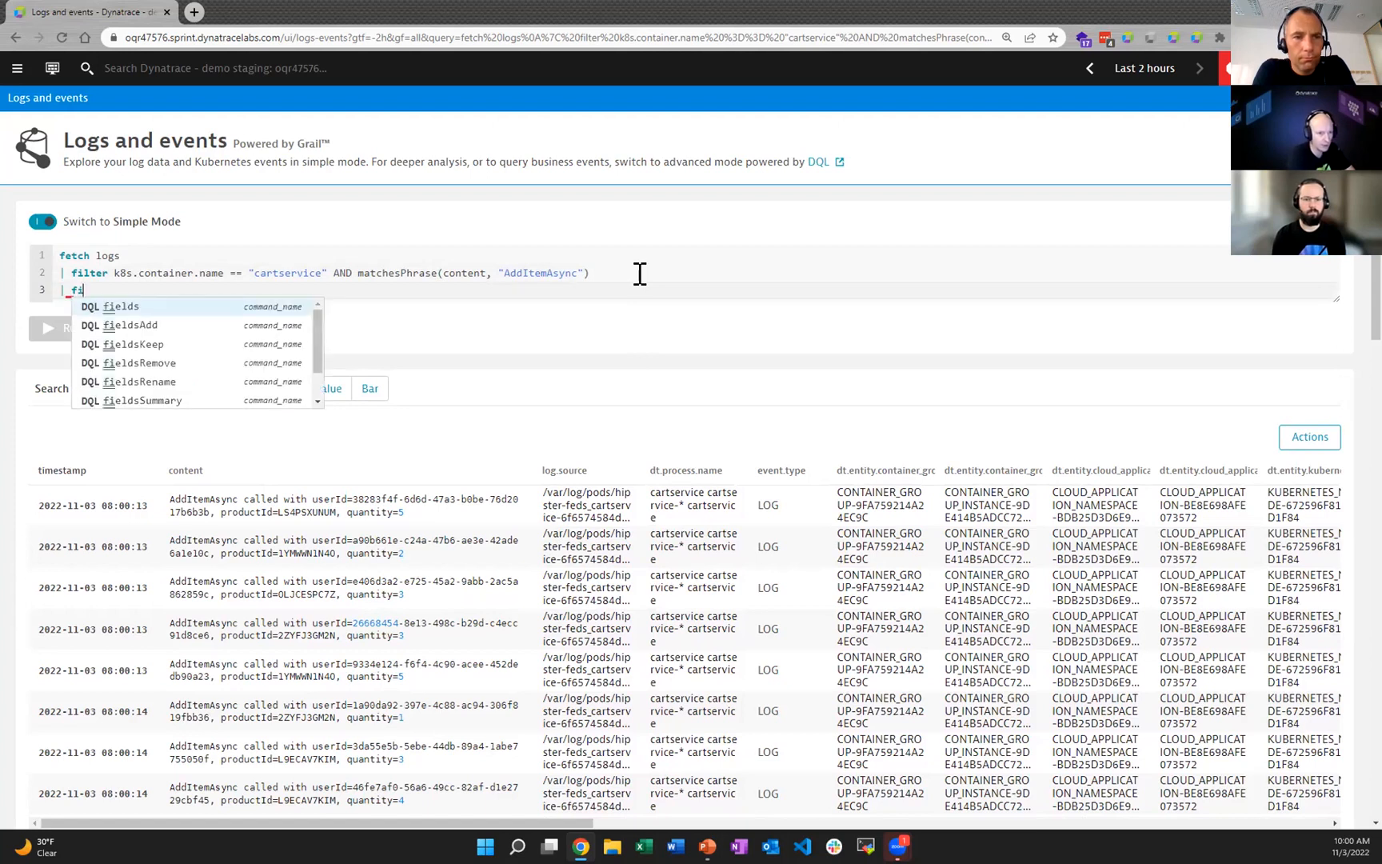
text(elds )
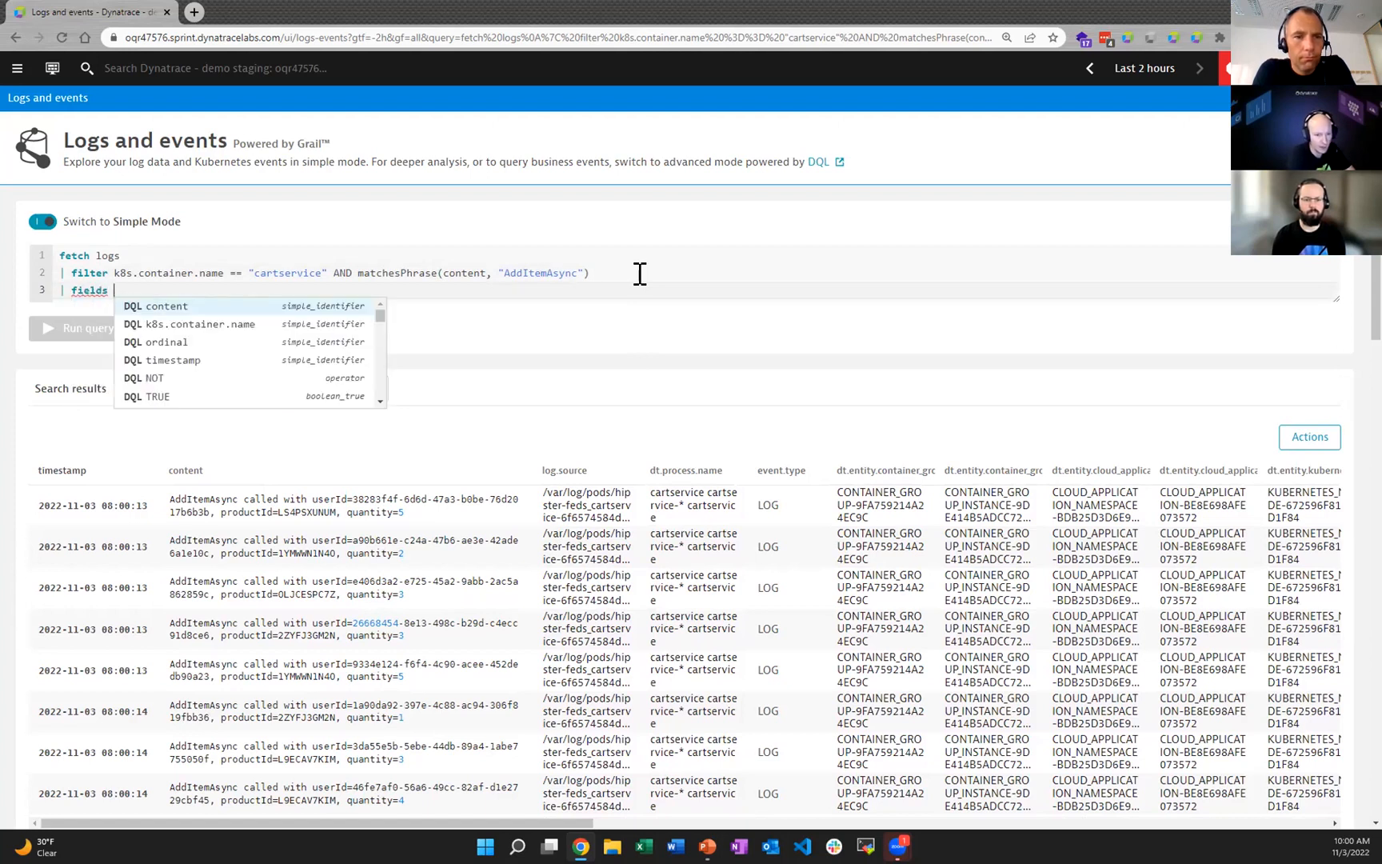
text(timestamp, )
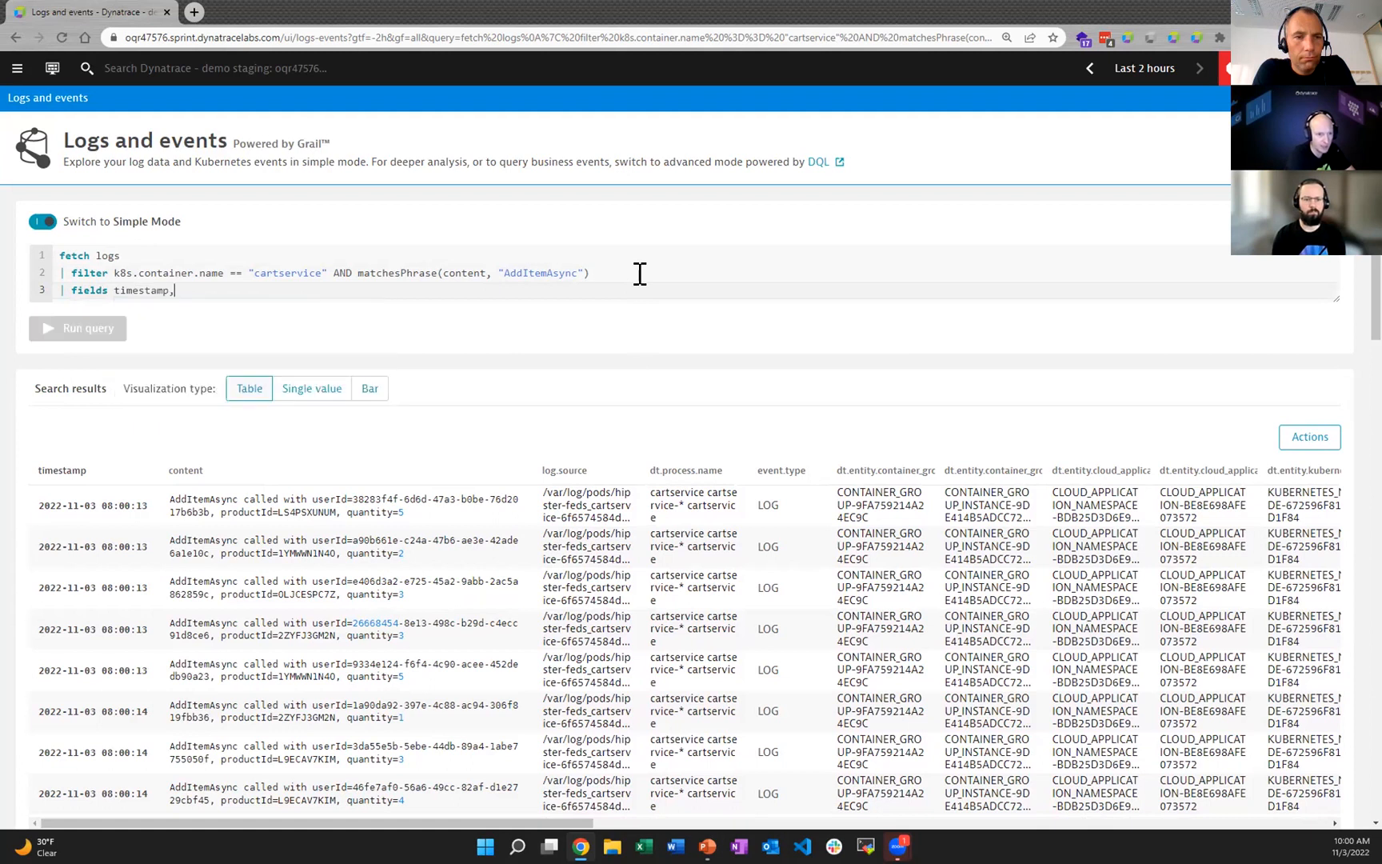
text(content)
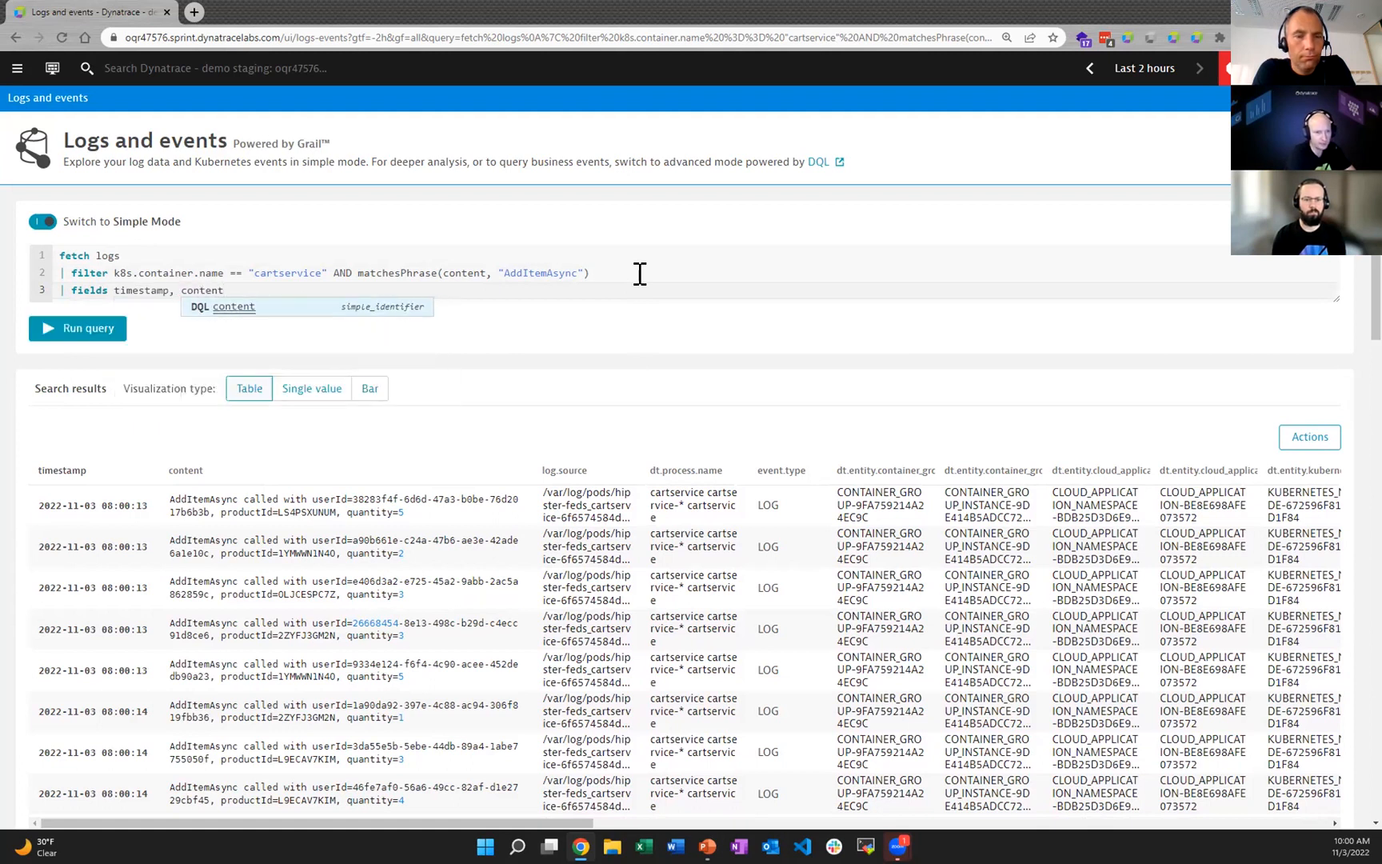
click(80, 327)
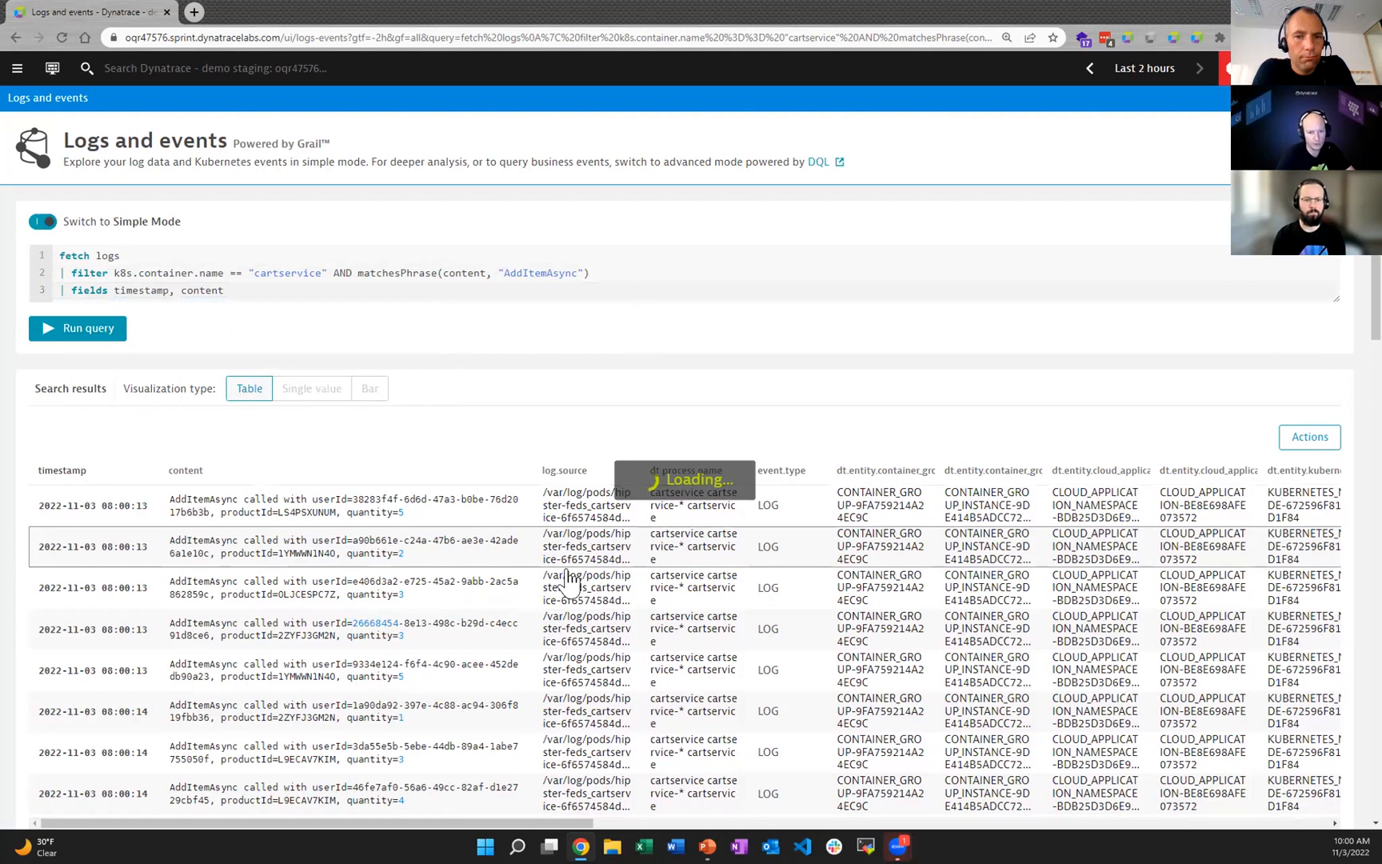
Step: Review the AddItemAsync results and start a parse command on the content field in a new query line
scroll(746, 574, down, 6)
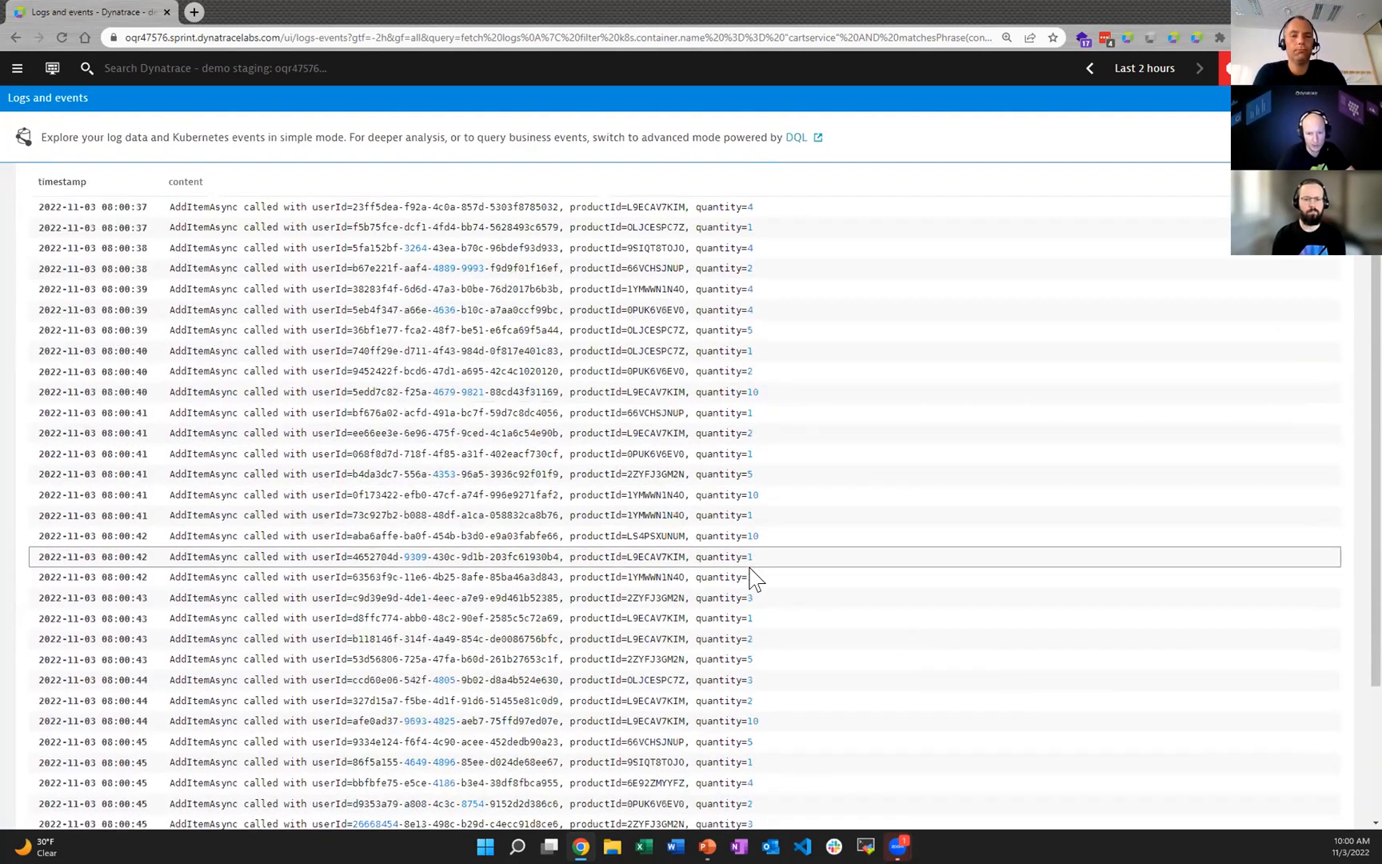
scroll(752, 579, up, 6)
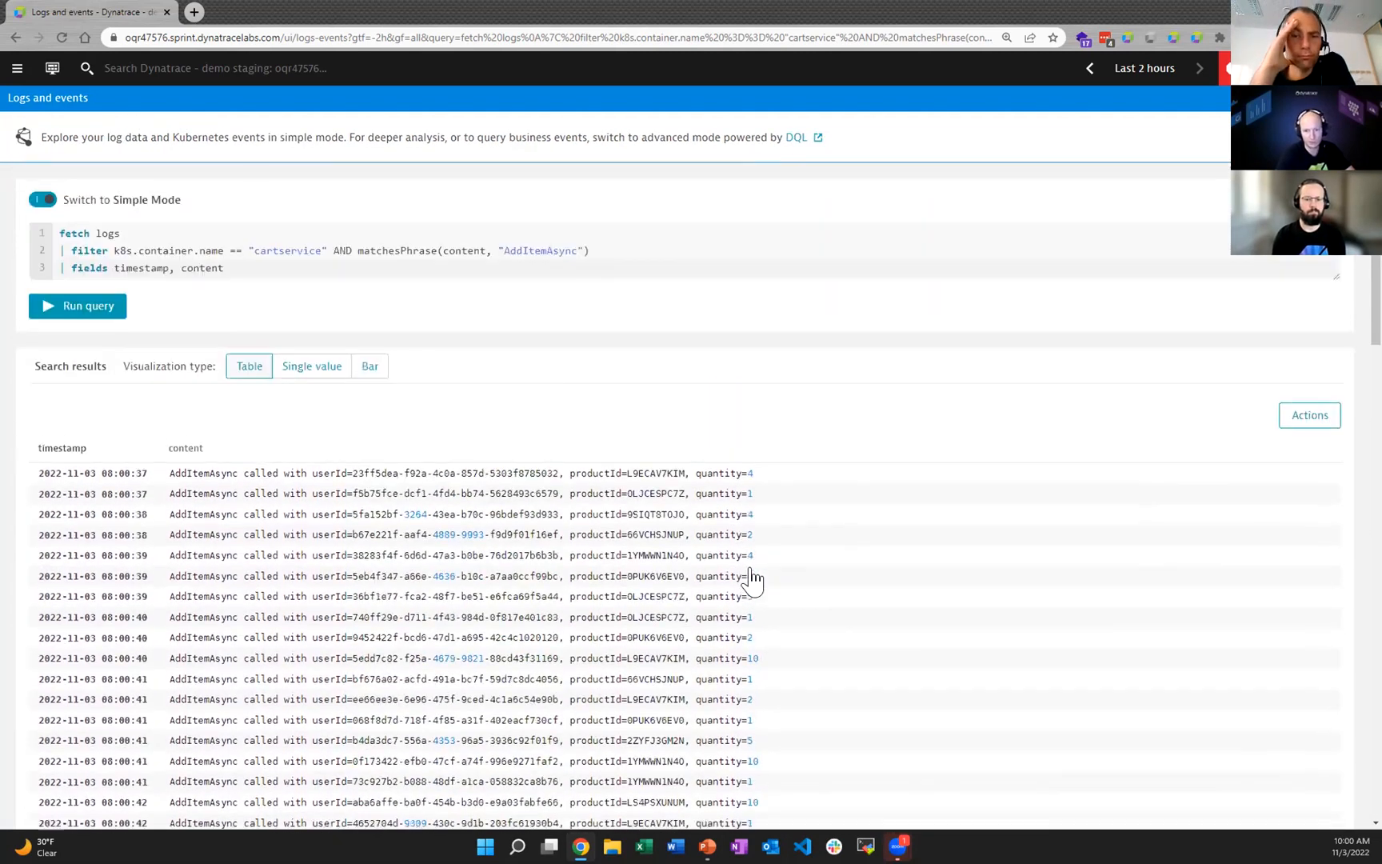
scroll(816, 565, down, 2)
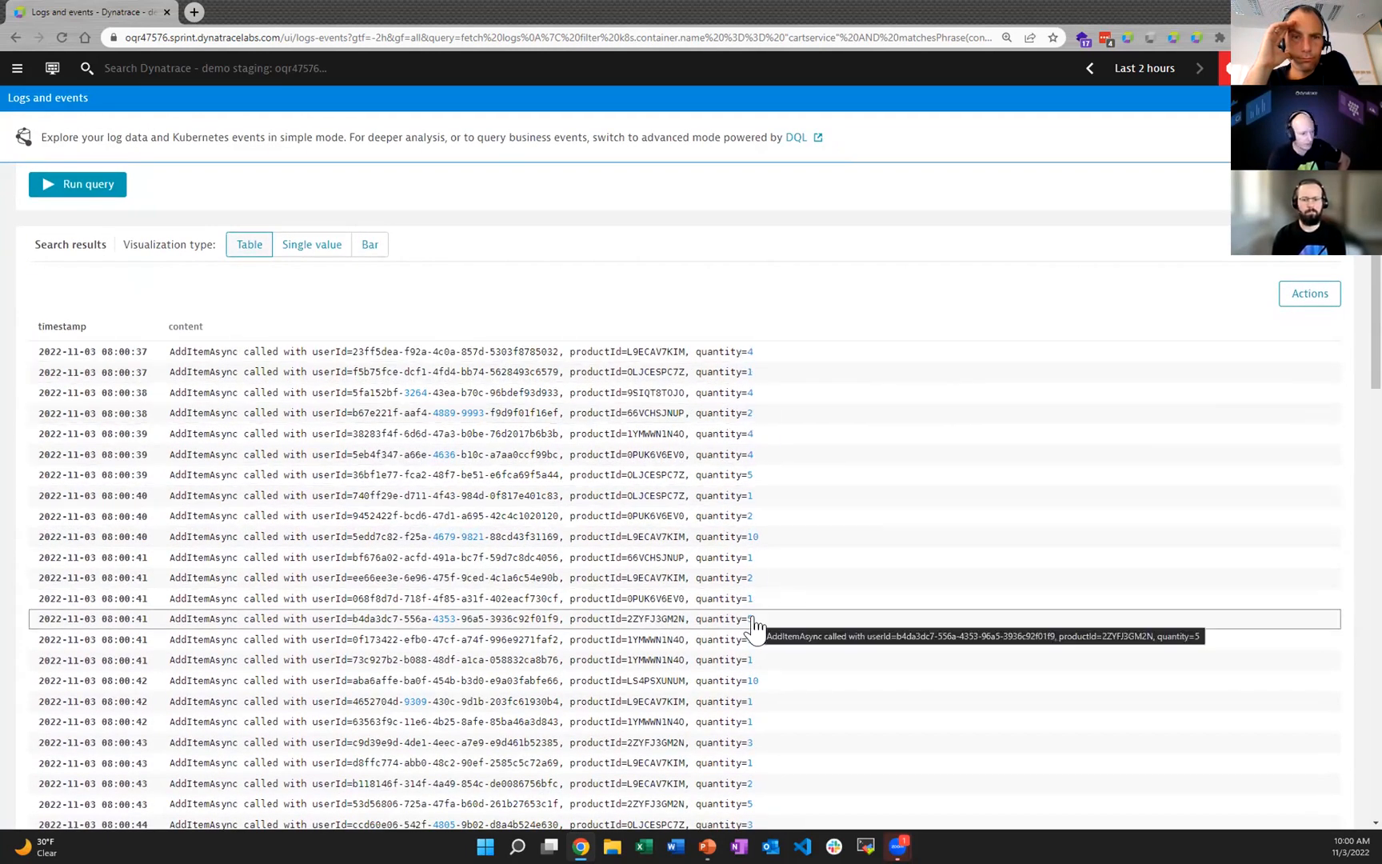
scroll(754, 629, up, 2)
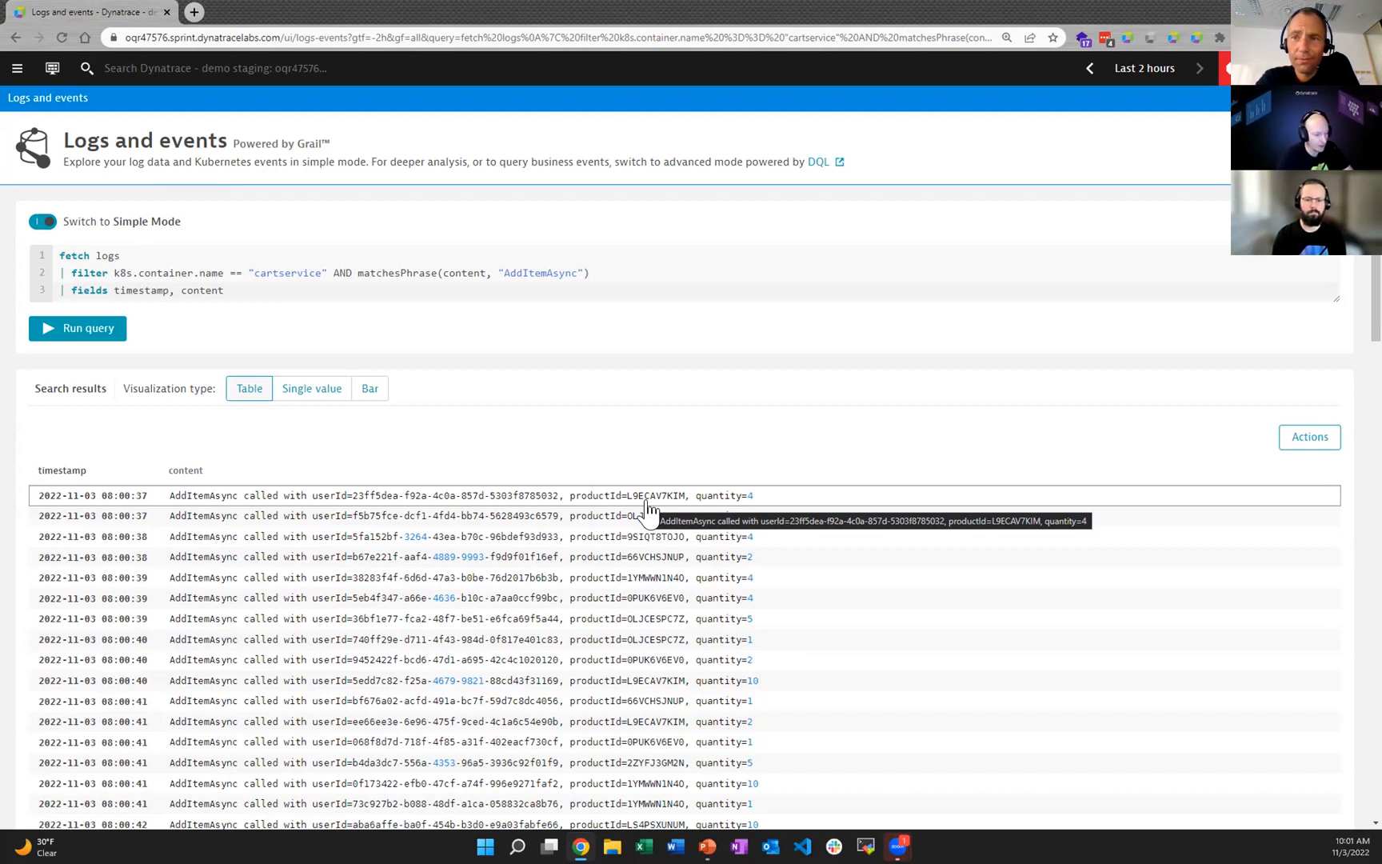
click(276, 290)
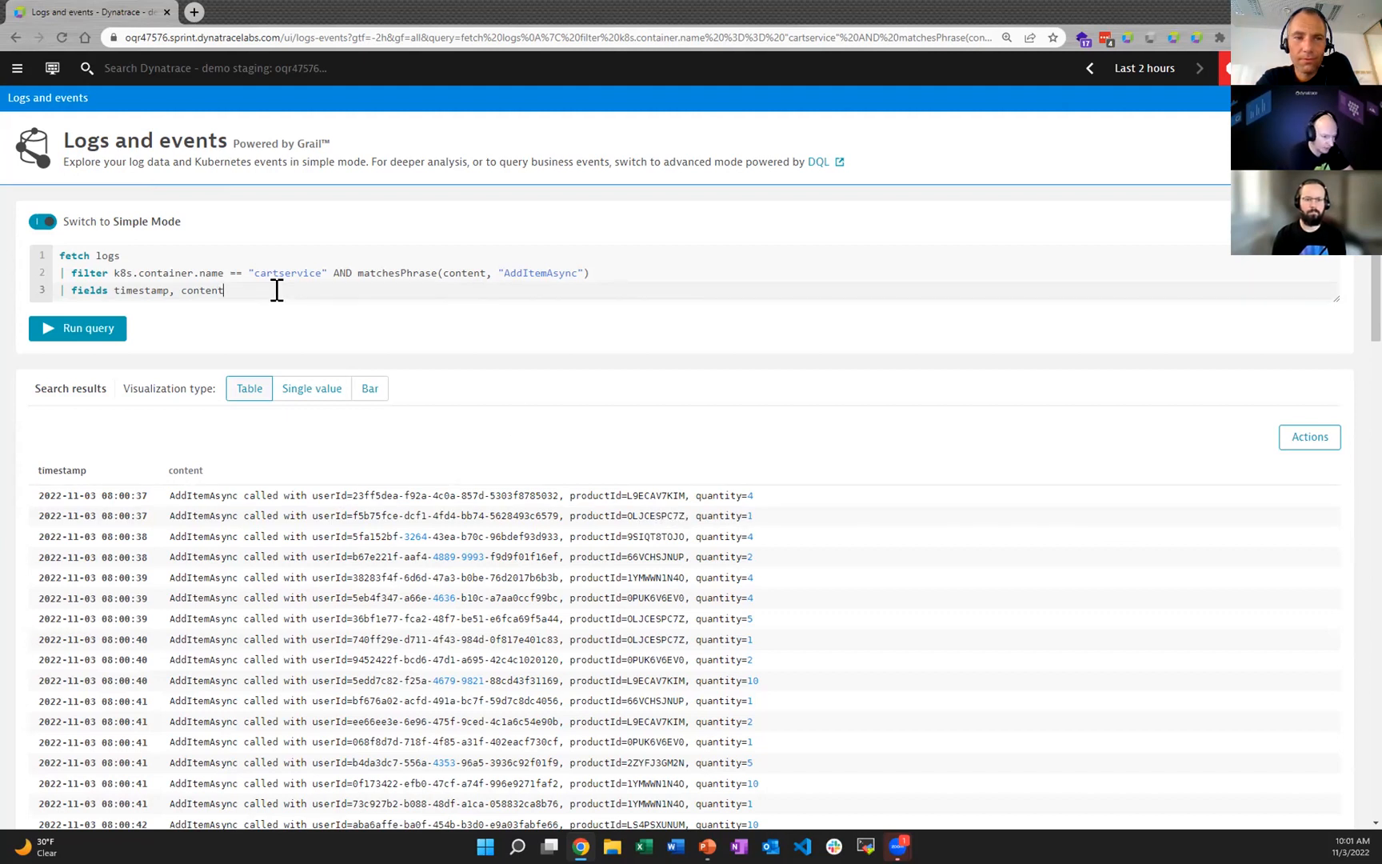
key(Return)
text(| parse)
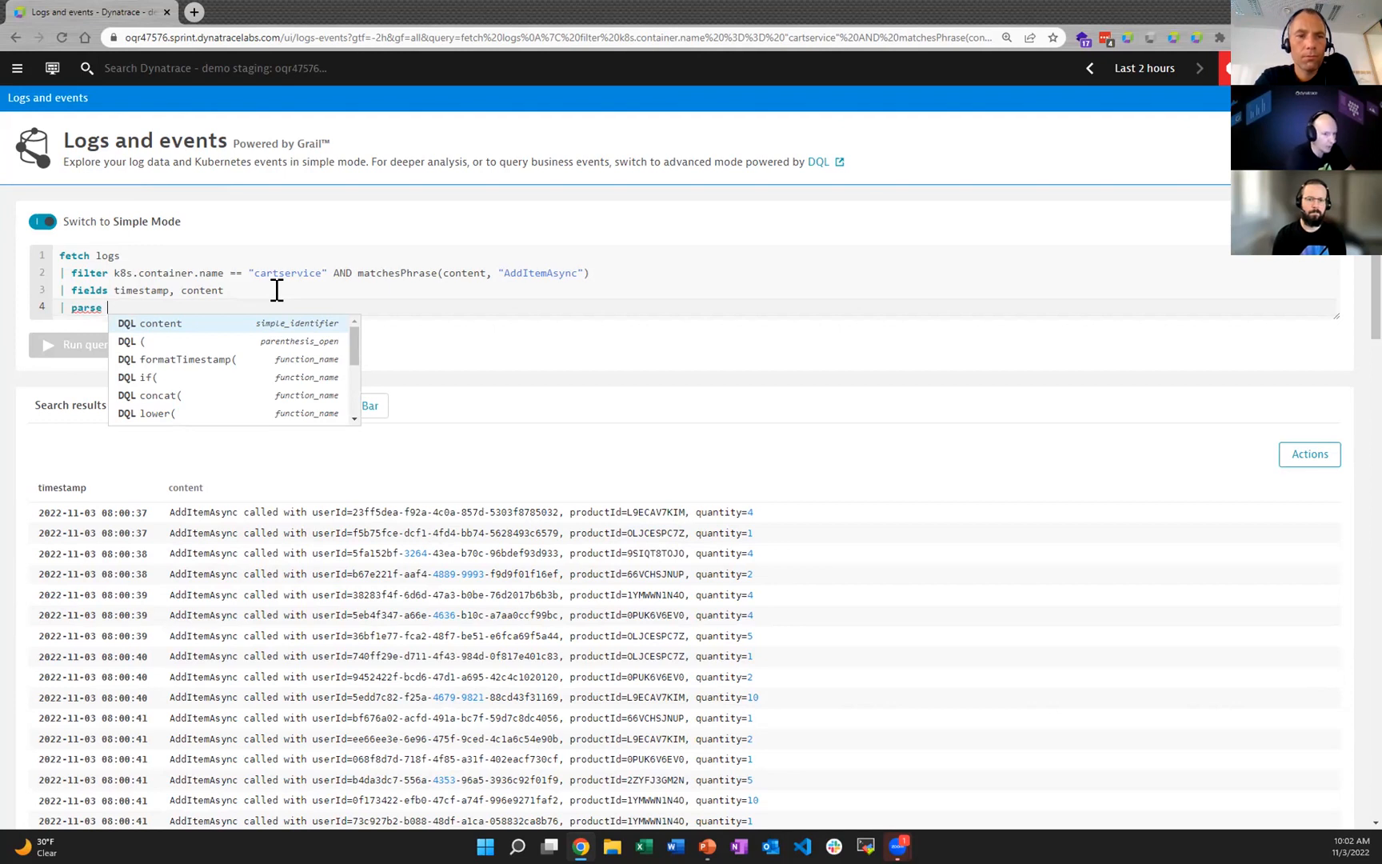
text(content)
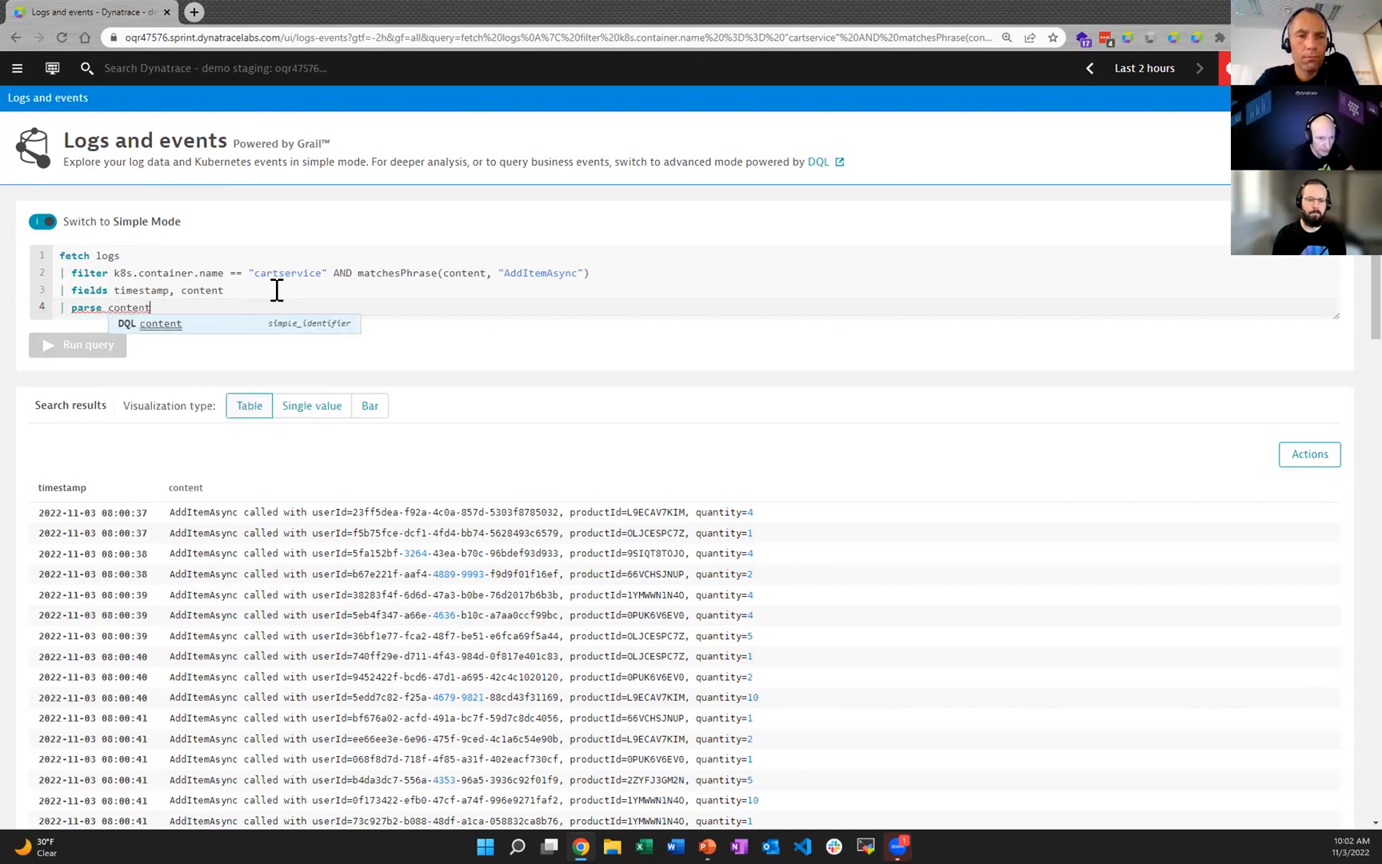
text(, )
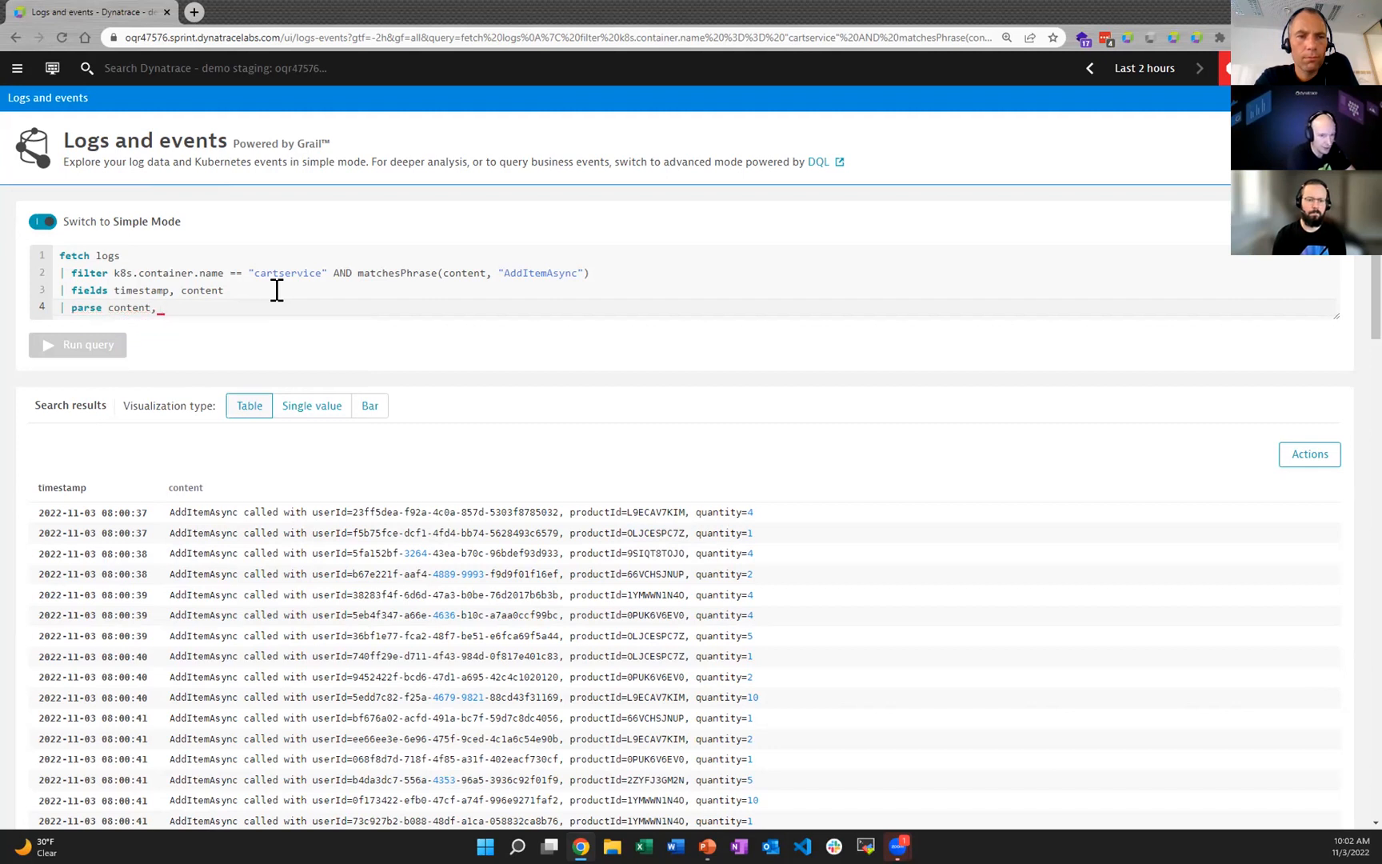
text("")
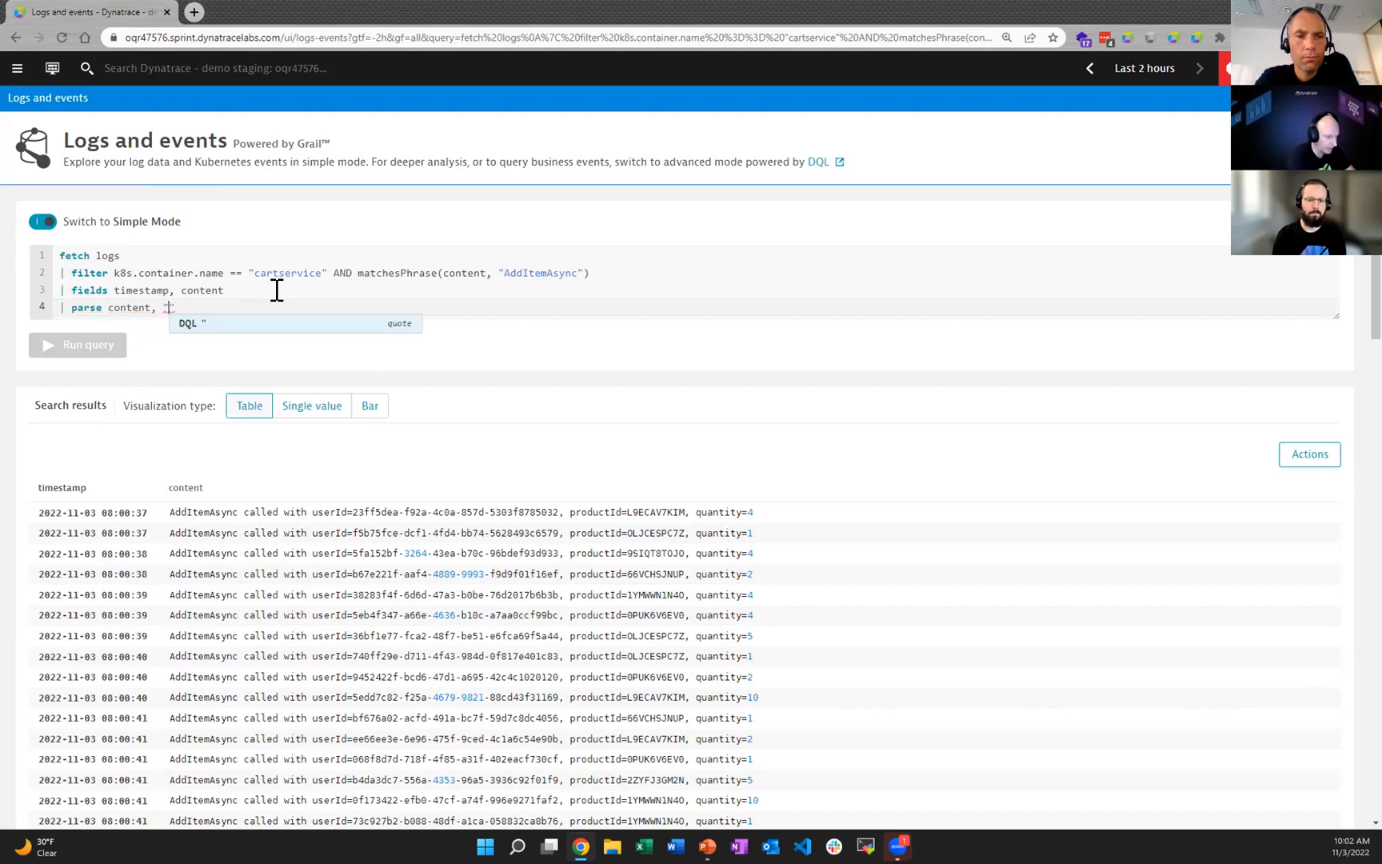
text(LD)
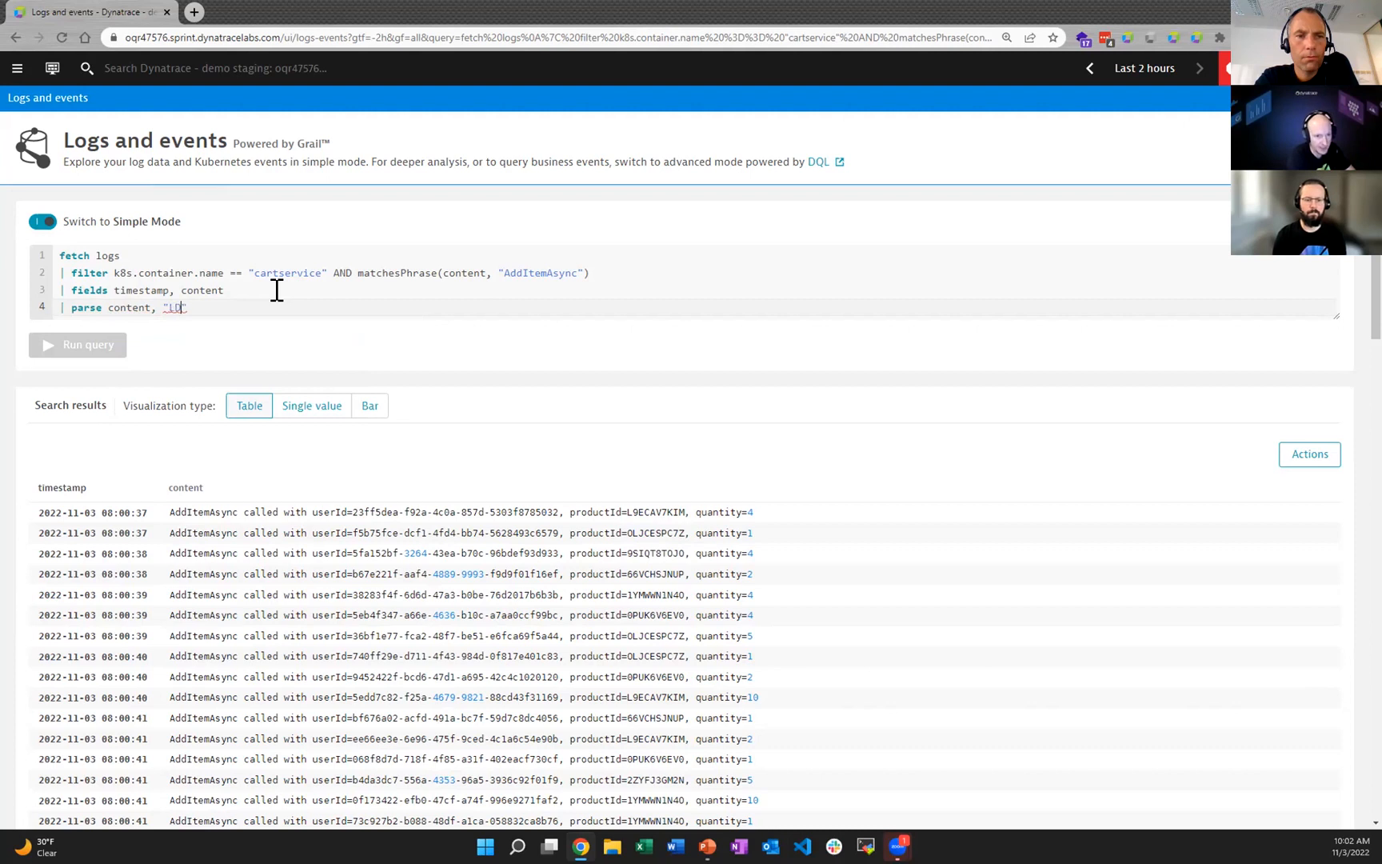
text( ')
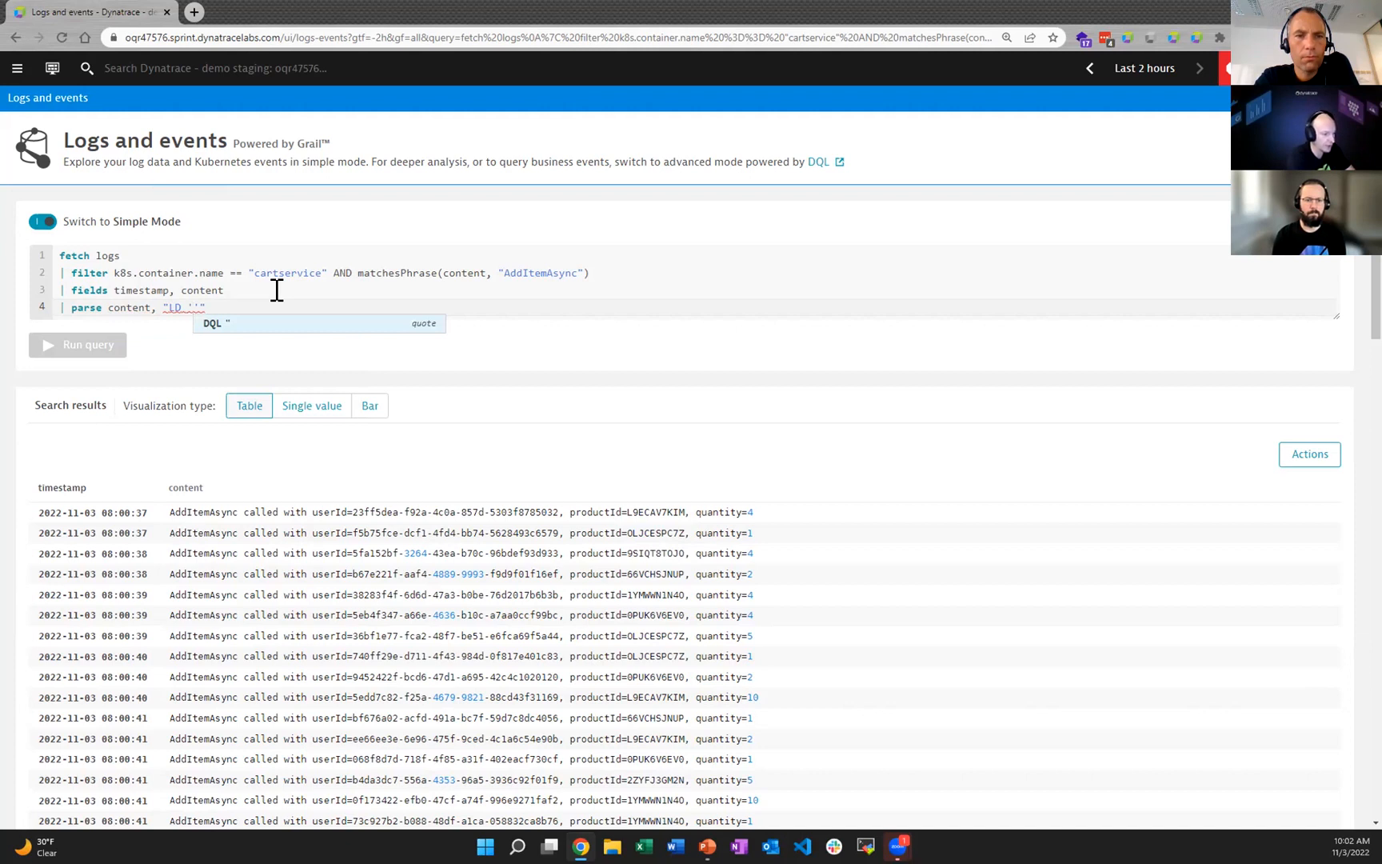
text(user)
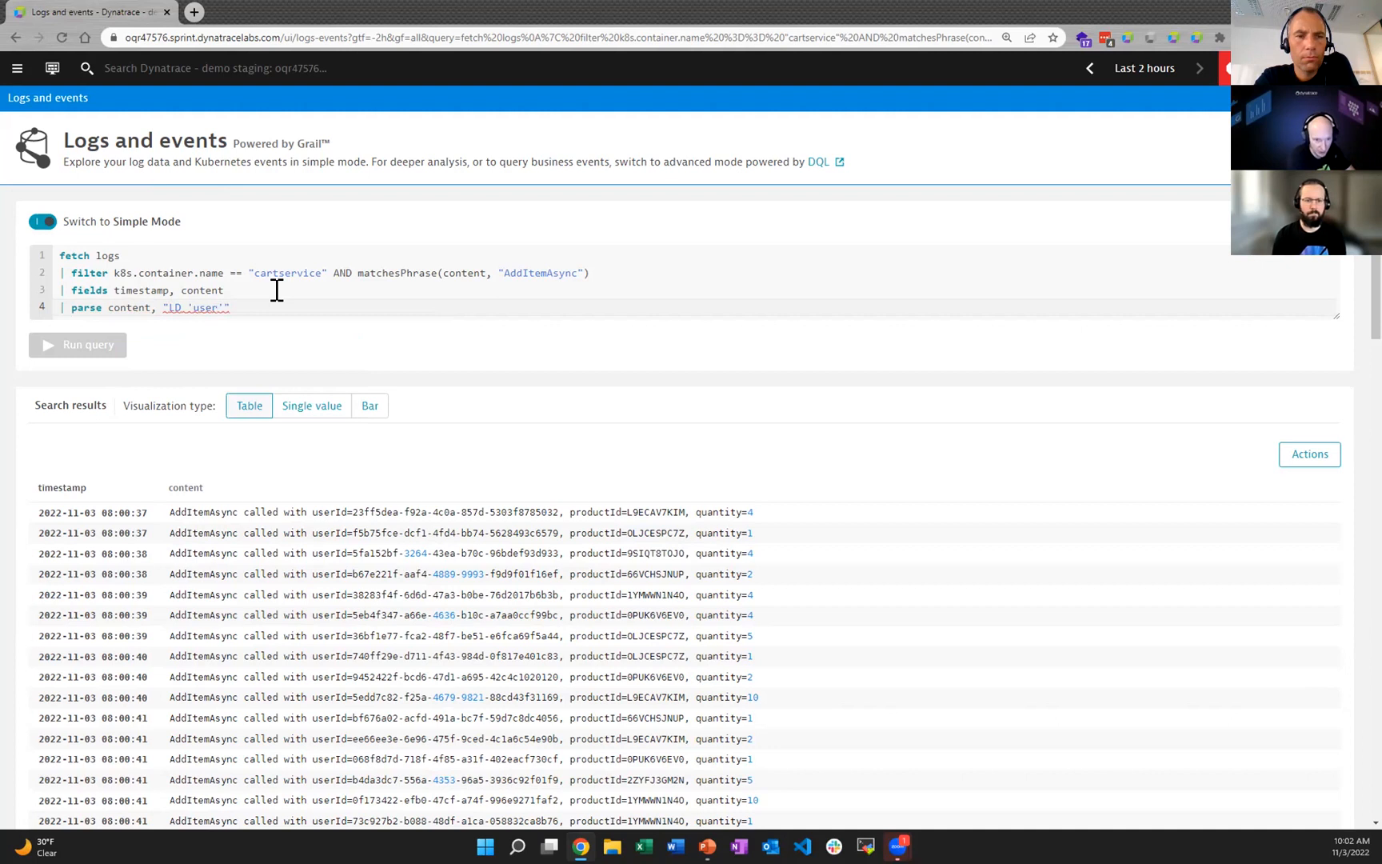
text(Id)
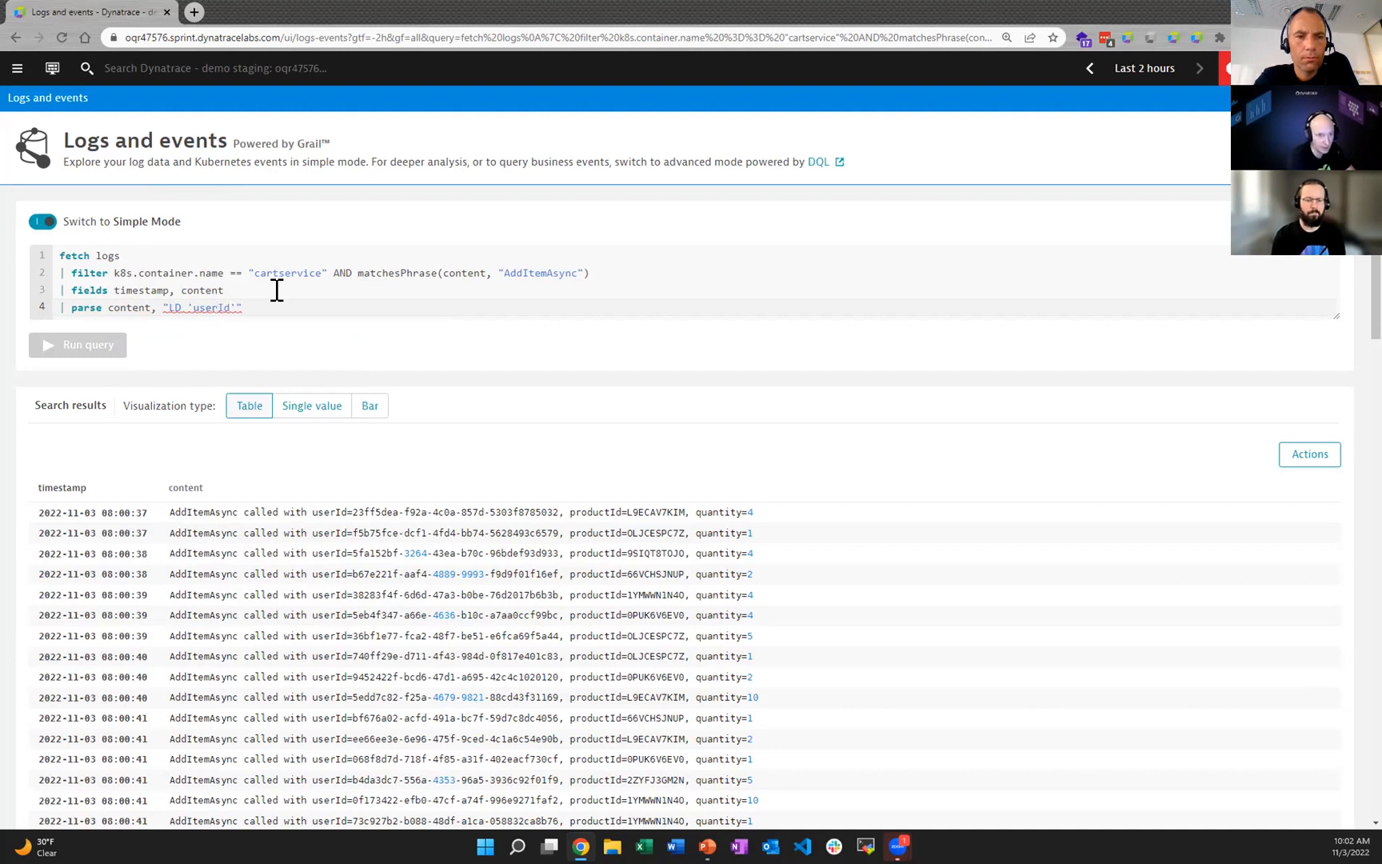
text(=)
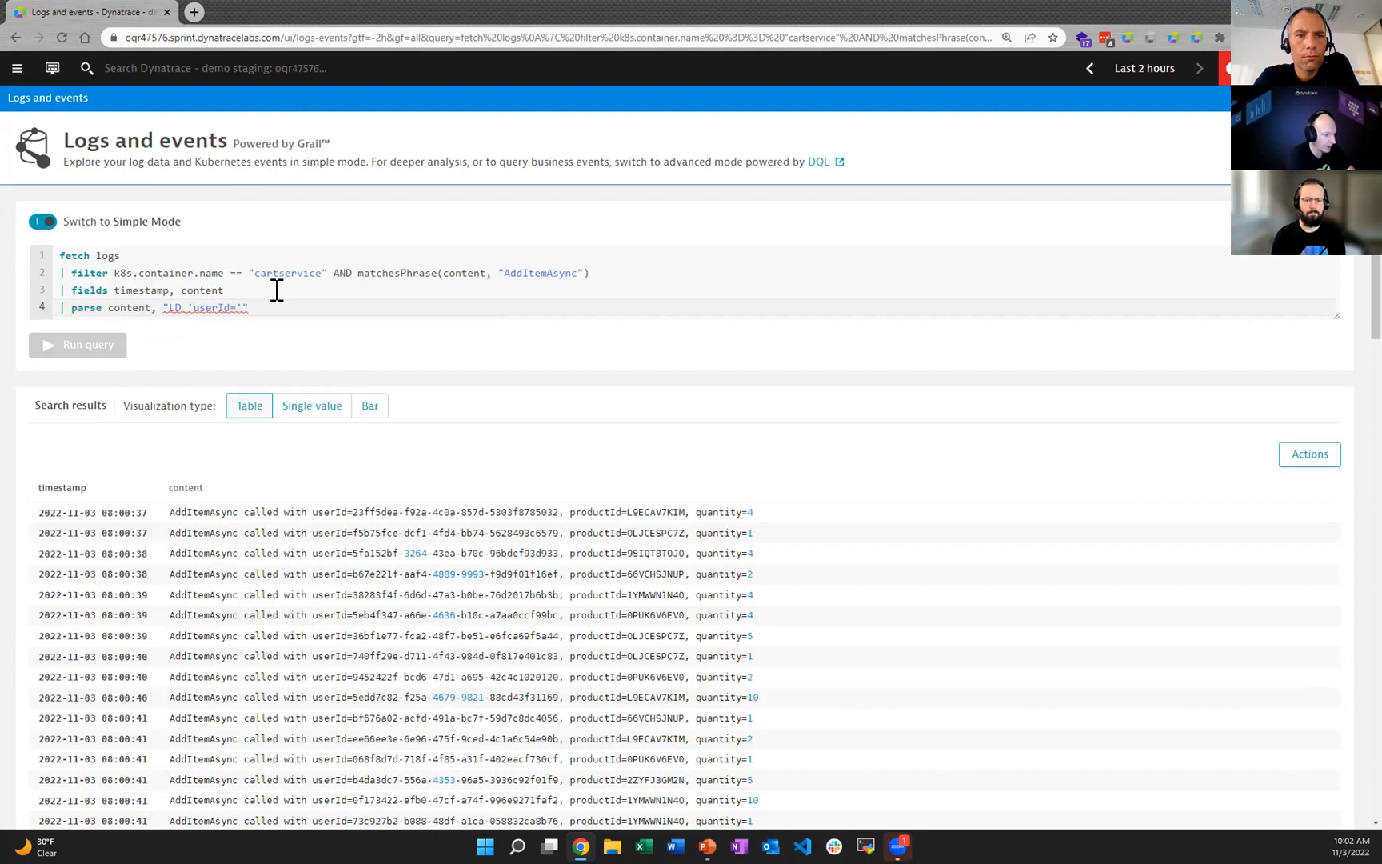
Step: Begin the quoted parse pattern with LD 'userId='LD:user to extract the user ID from the content
text('LD:user)
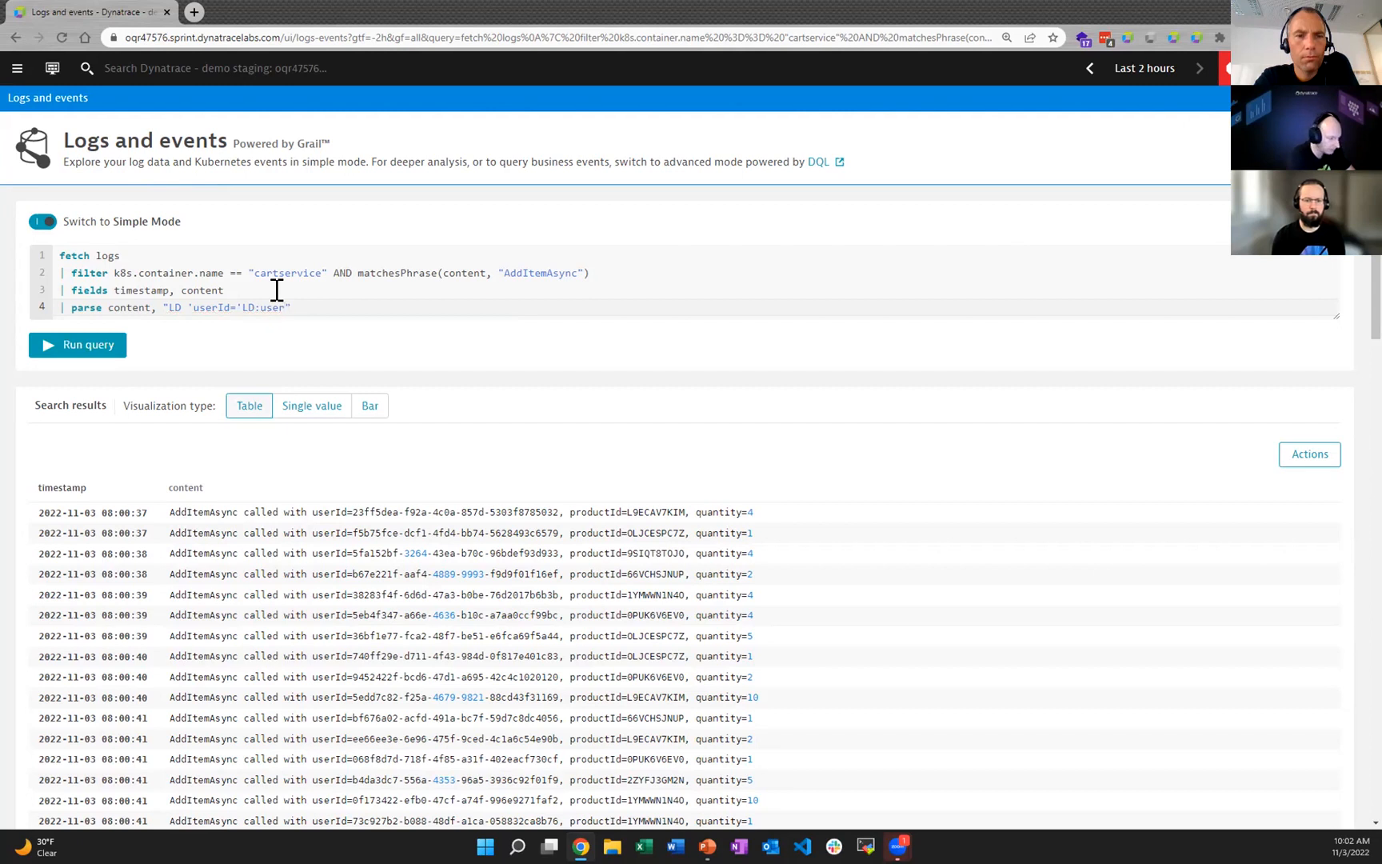
text(,)
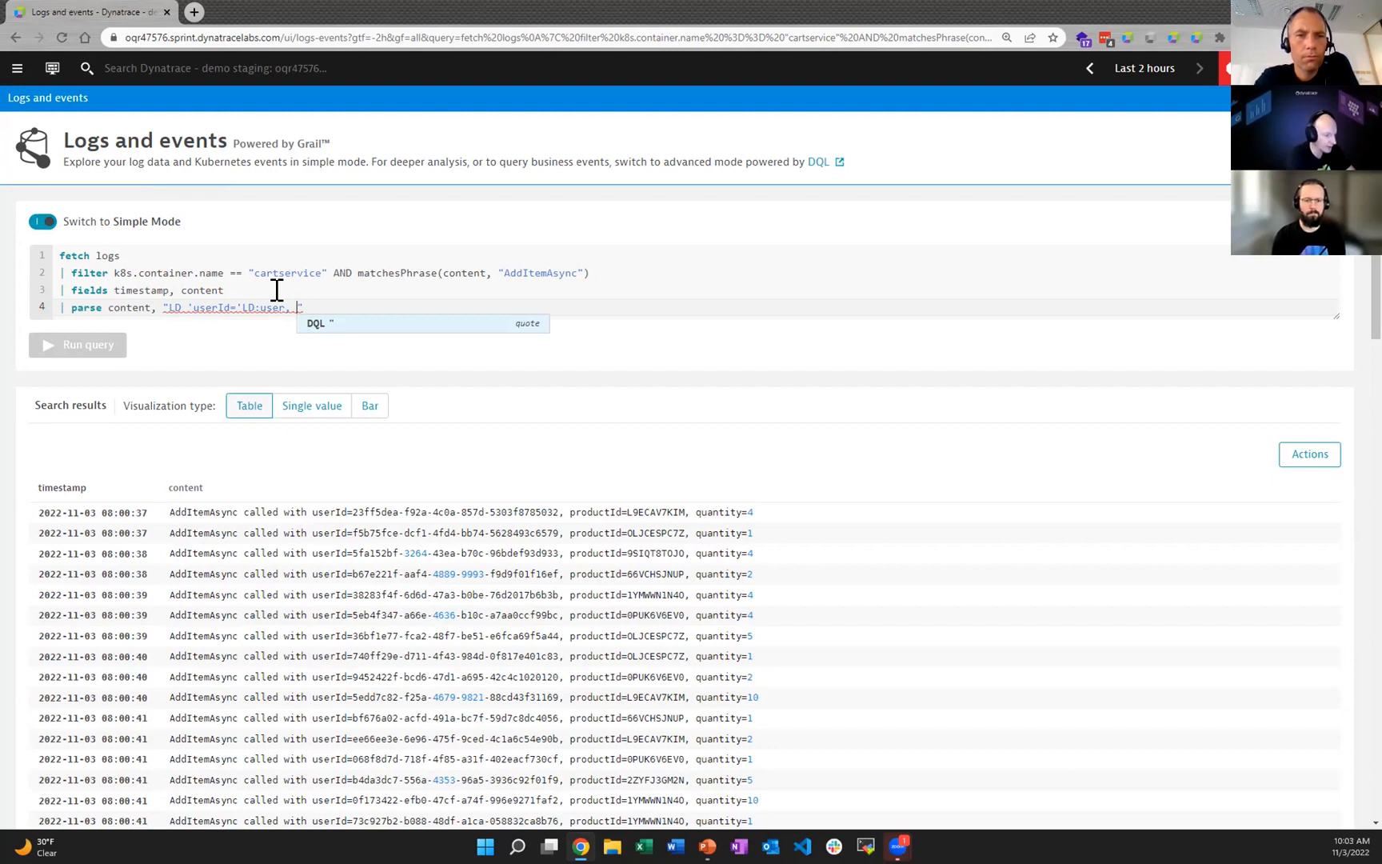
Step: Extend the parse pattern after LD:user with ,' SPACE to match the separator following the user ID
key(BackSpace)
text(' SPA)
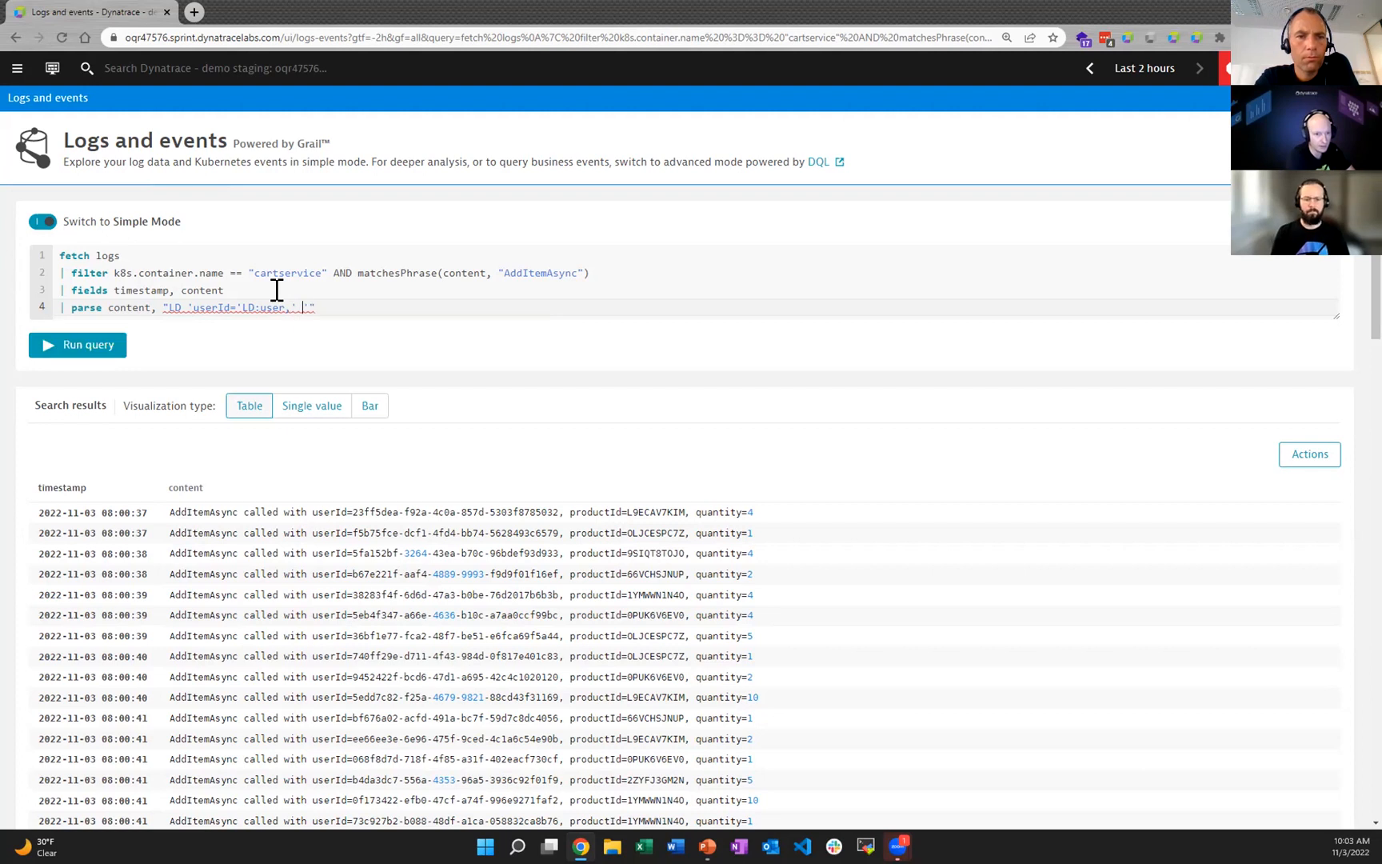
text(CE)
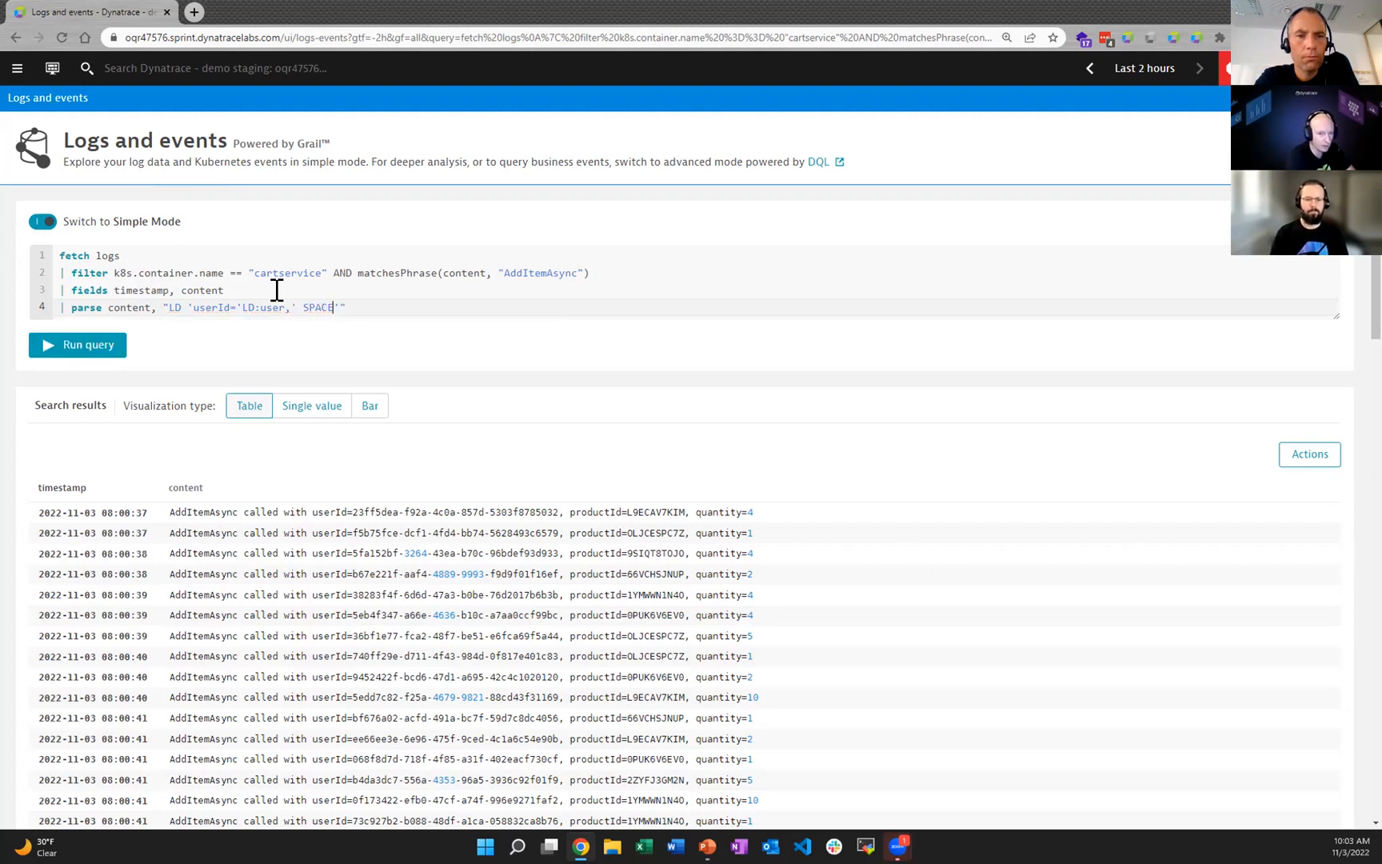
text( ')
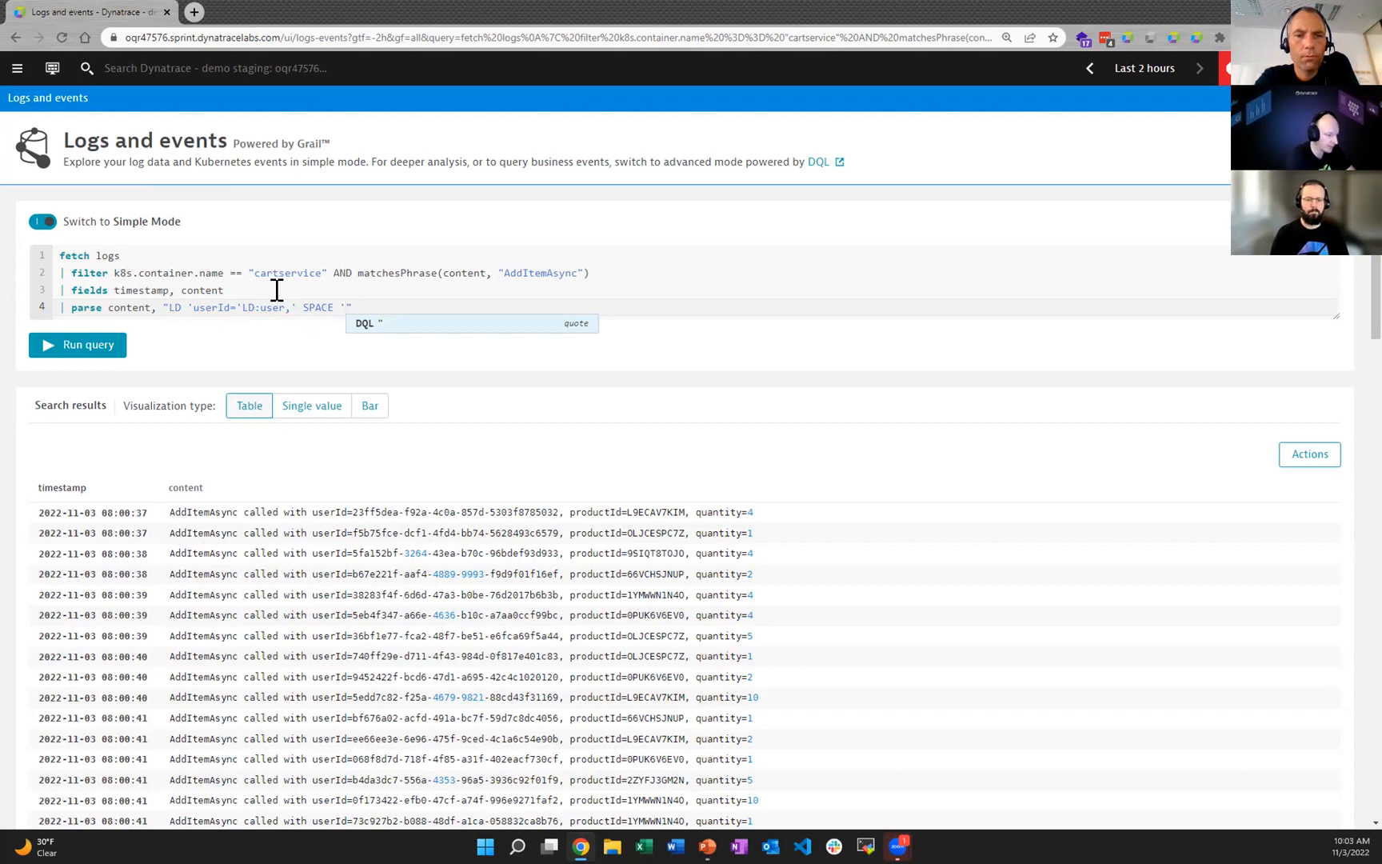
text(prod)
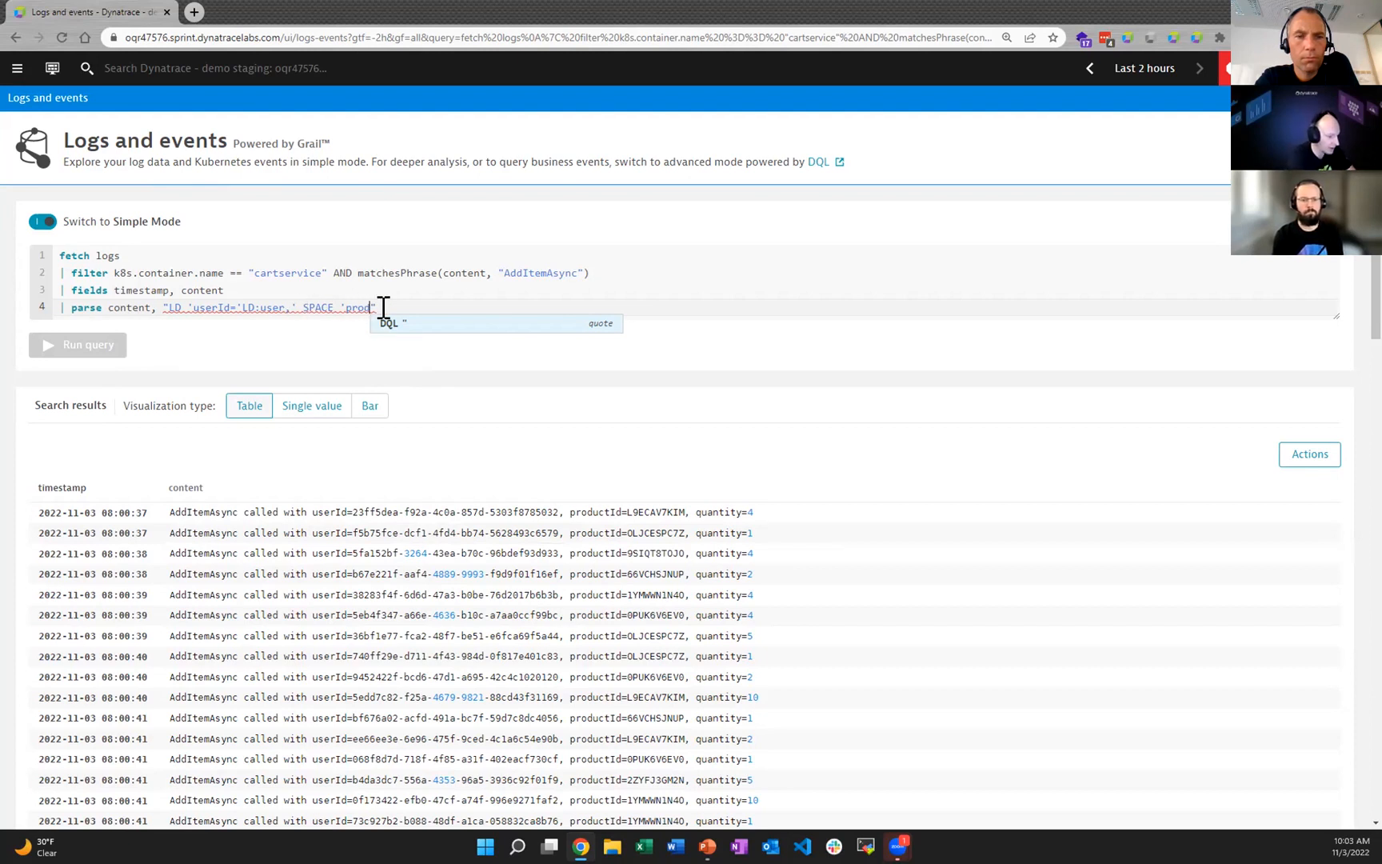
Step: Append 'productId='LD:ProductId to the parse pattern after SPACE to extract the product ID
text(uc)
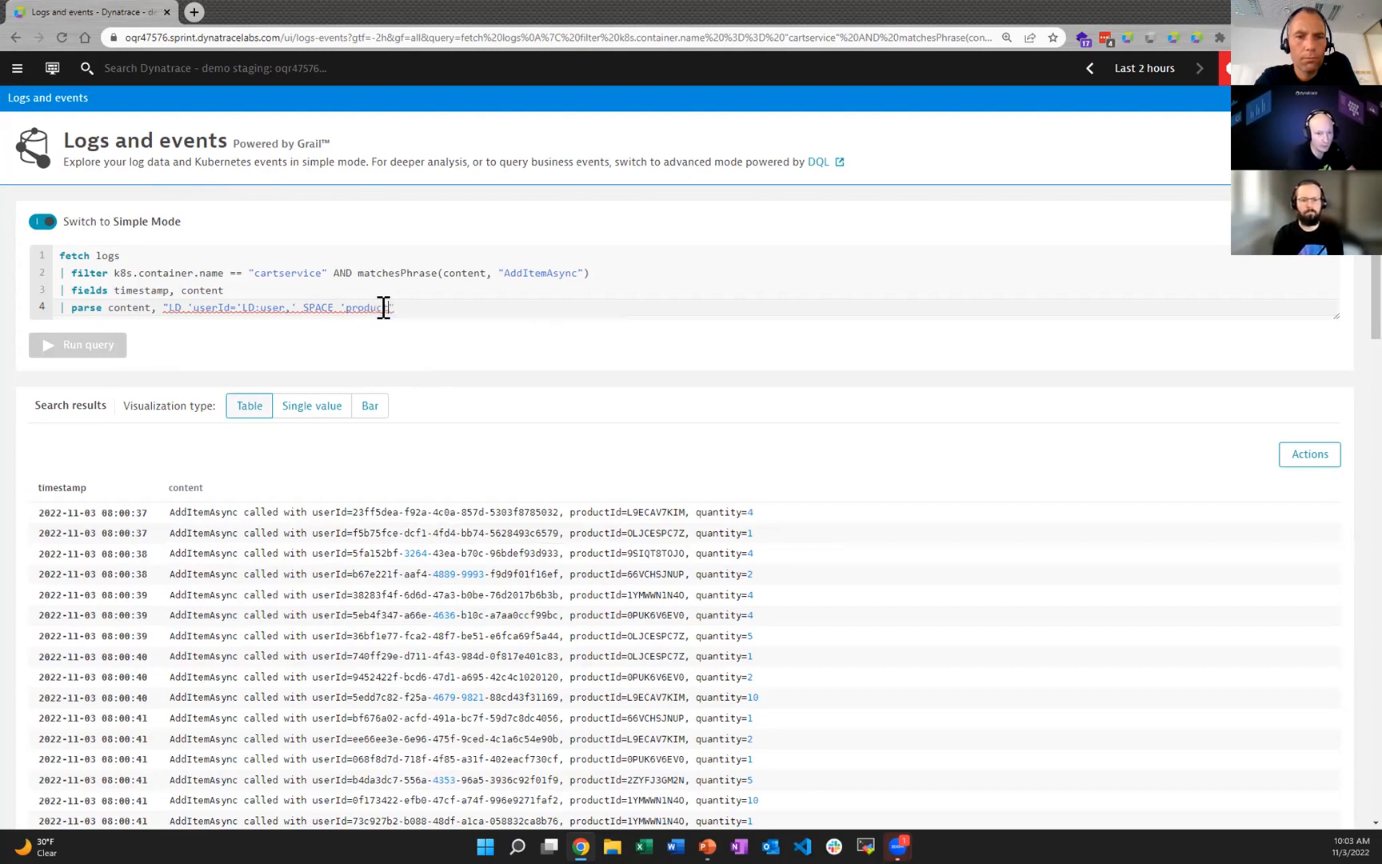
text(tId=')
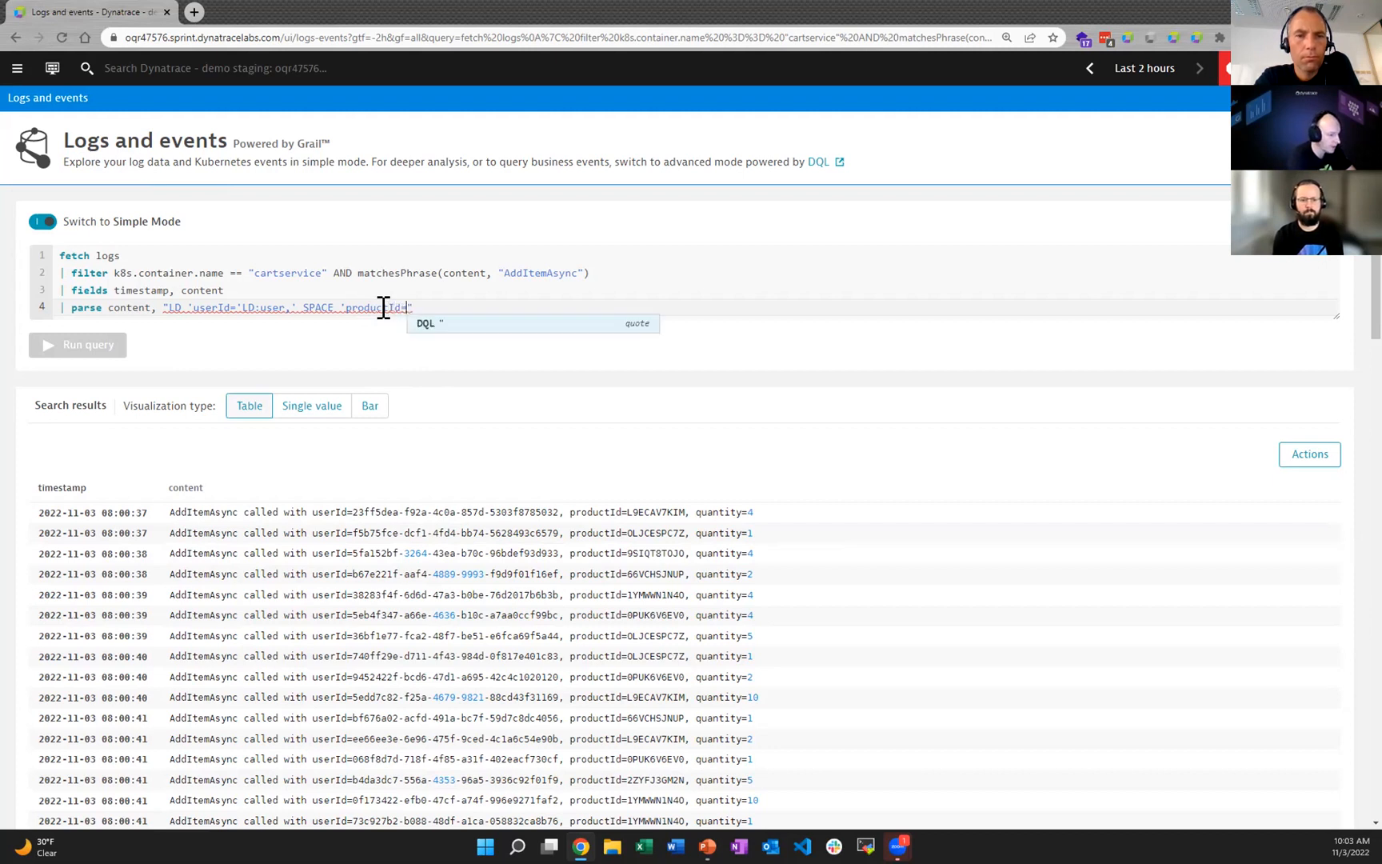
text(LD)
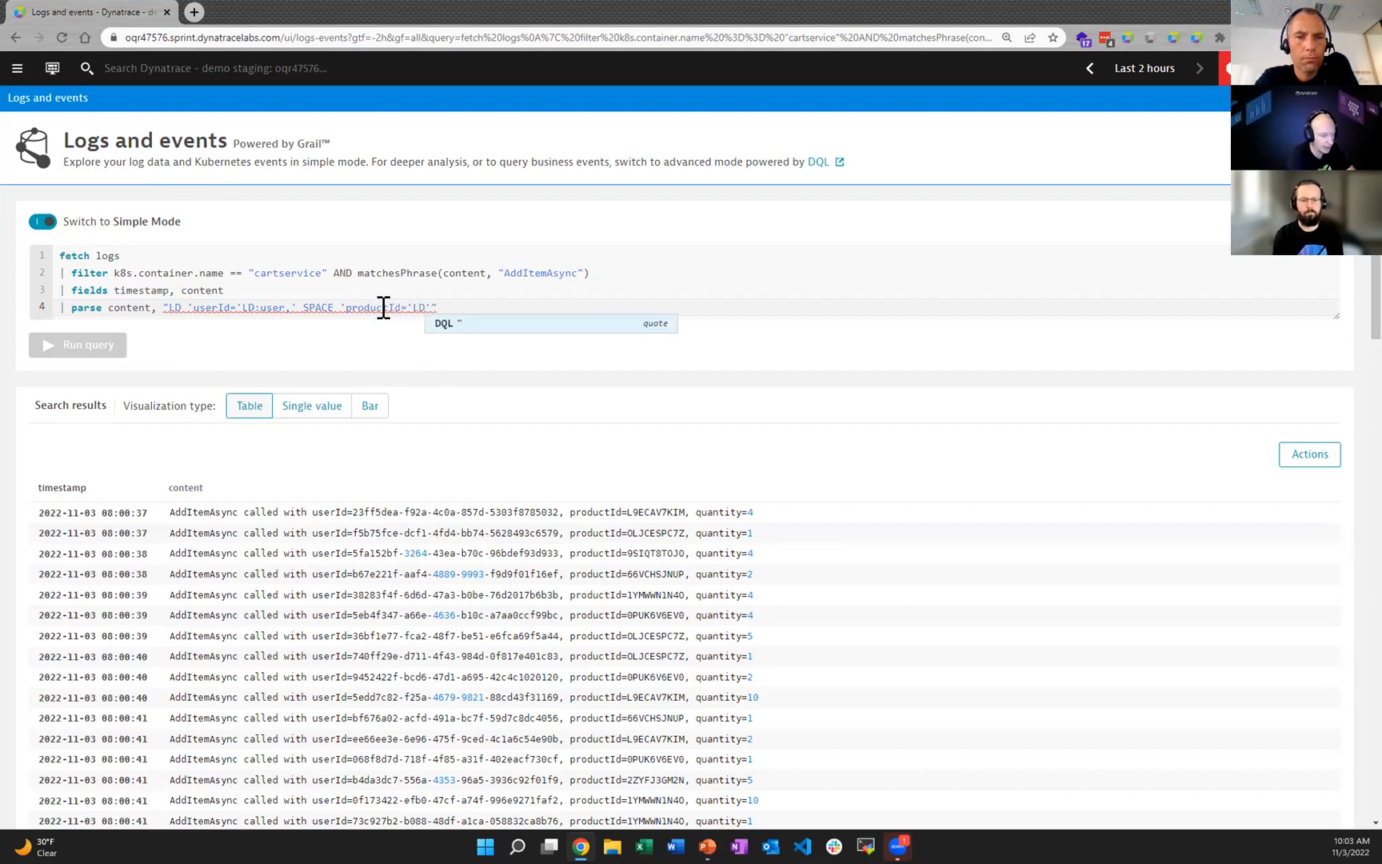
text(:)
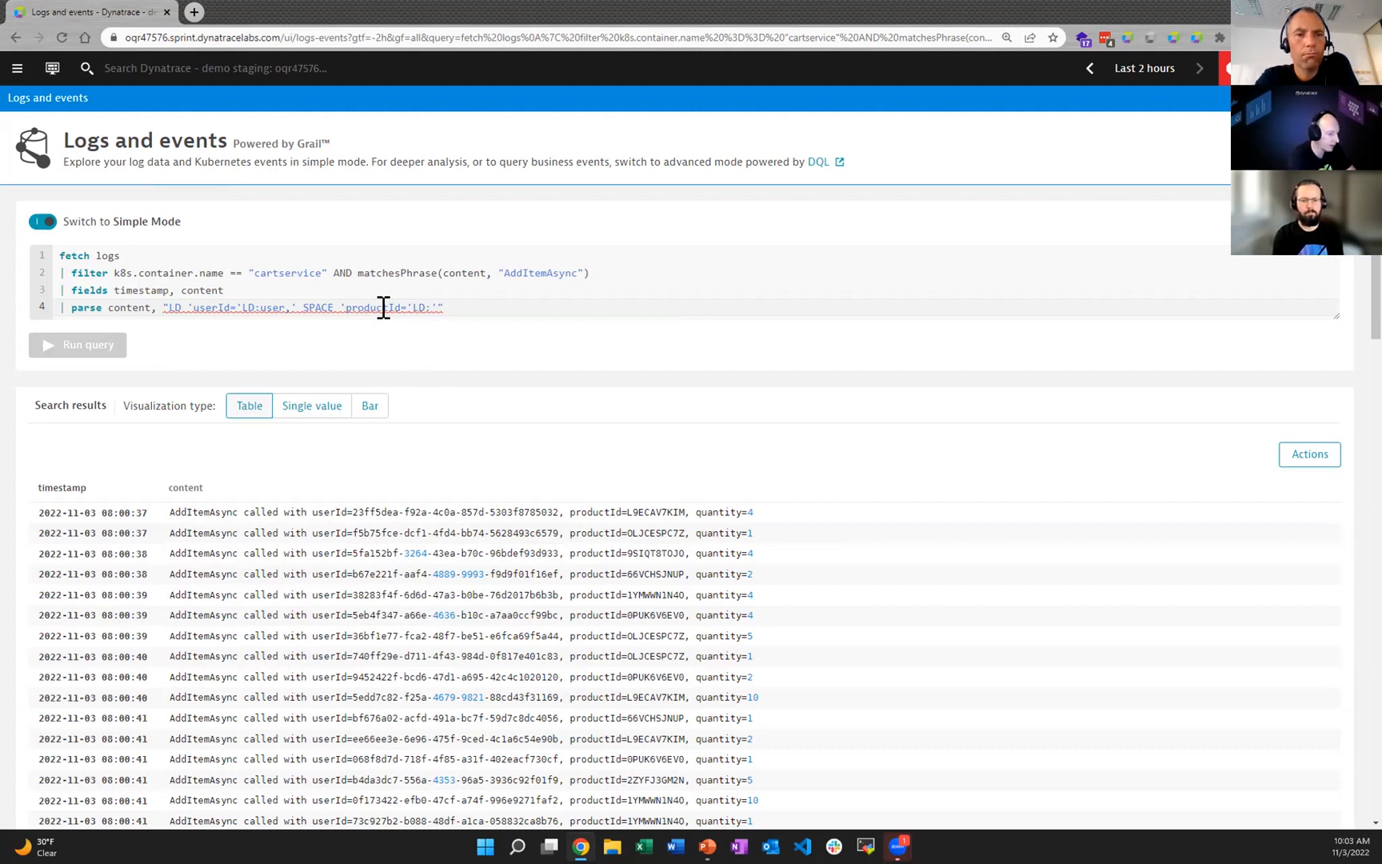
text(ProductId)
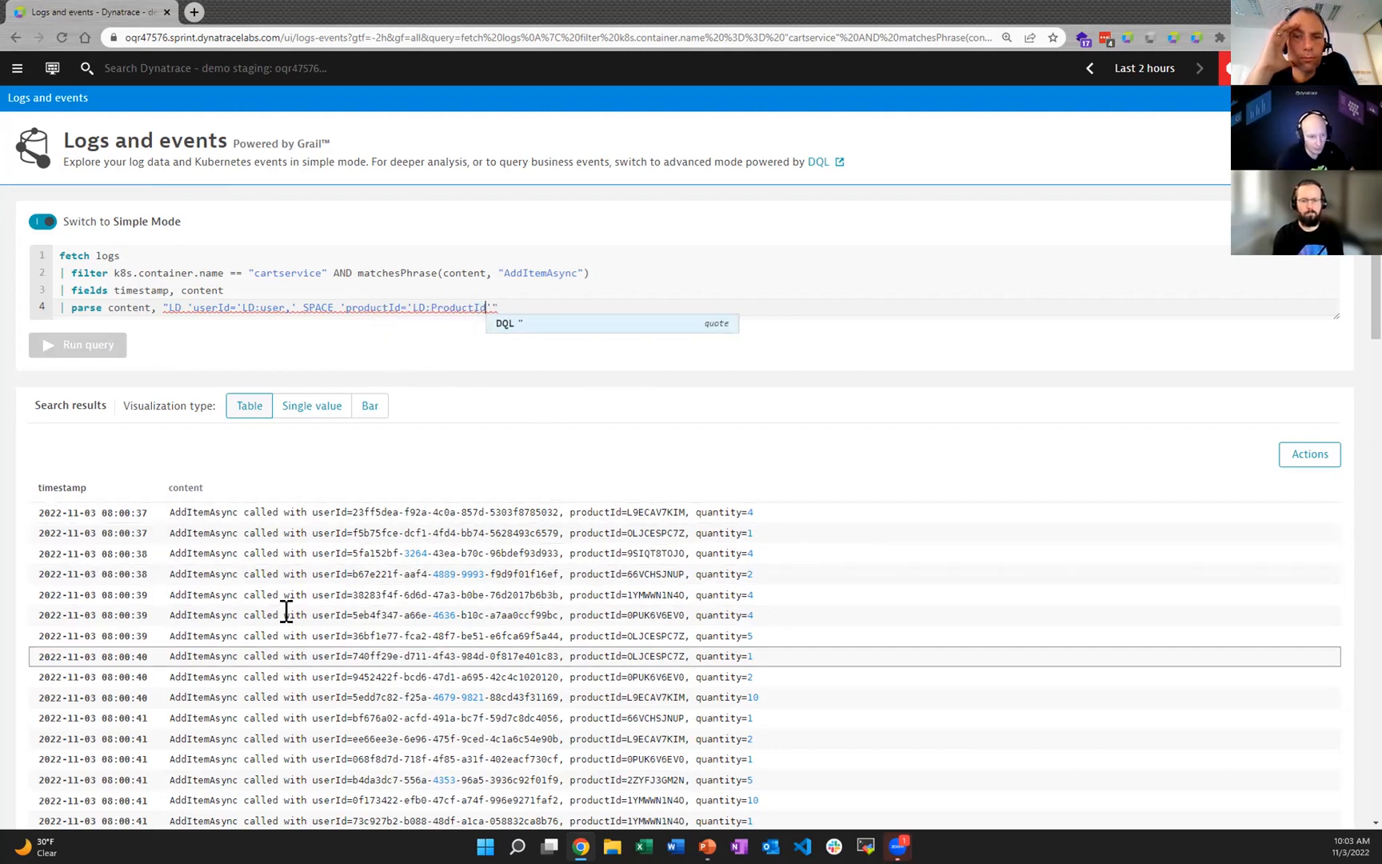
key(alt+Tab)
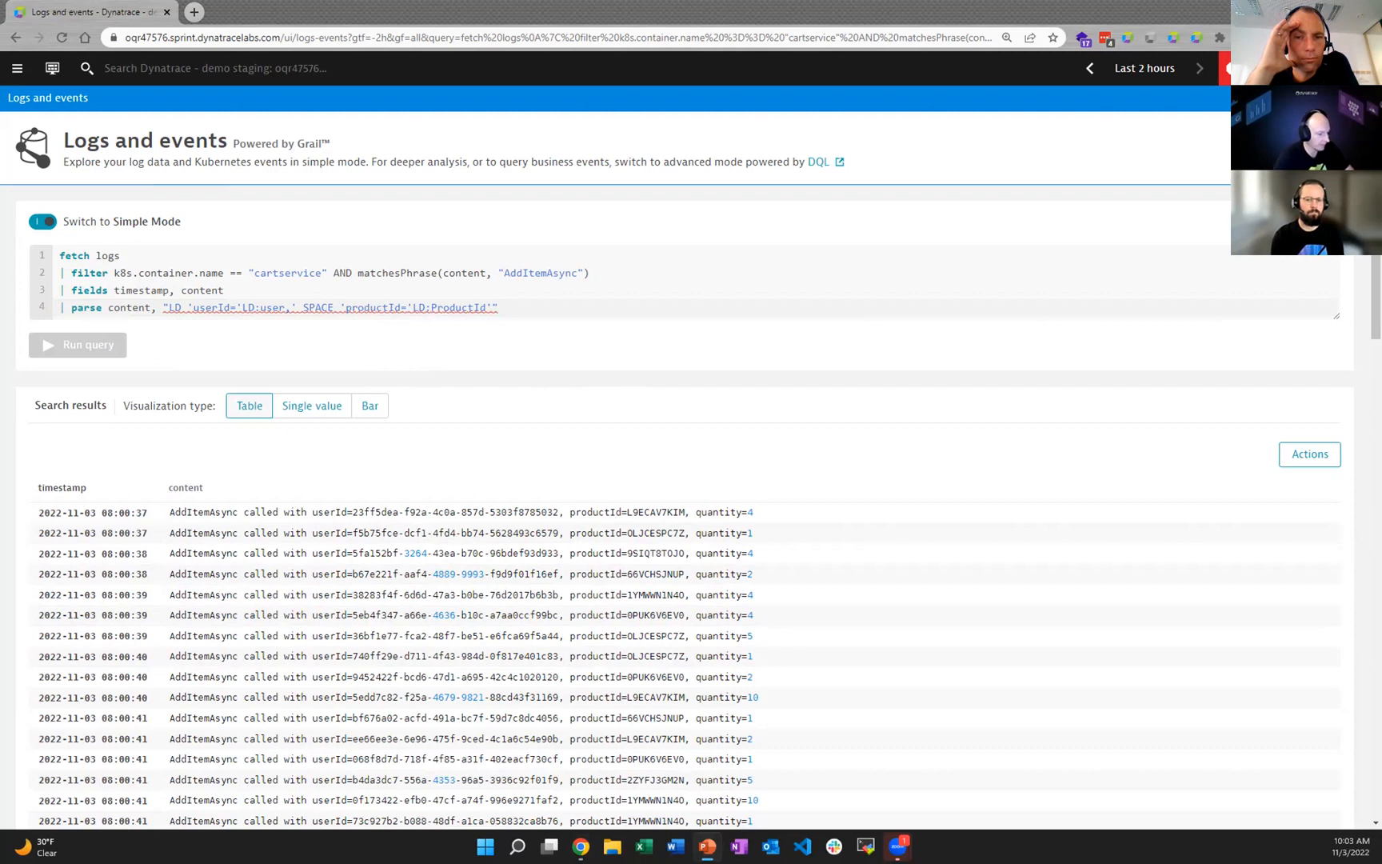
Step: Replace the pattern in the parse line with "LD 'userId='LD:user','SPACE 'productId='LD:ProductID','SPACE 'quantity='LD:Quantity", keeping a single parse content command
drag(536, 308, 161, 314)
text(parse content, "LD 'userId='LD:user','SPACE 'productId='LD:ProductID','SPACE 'quantity='LD:Quantity)
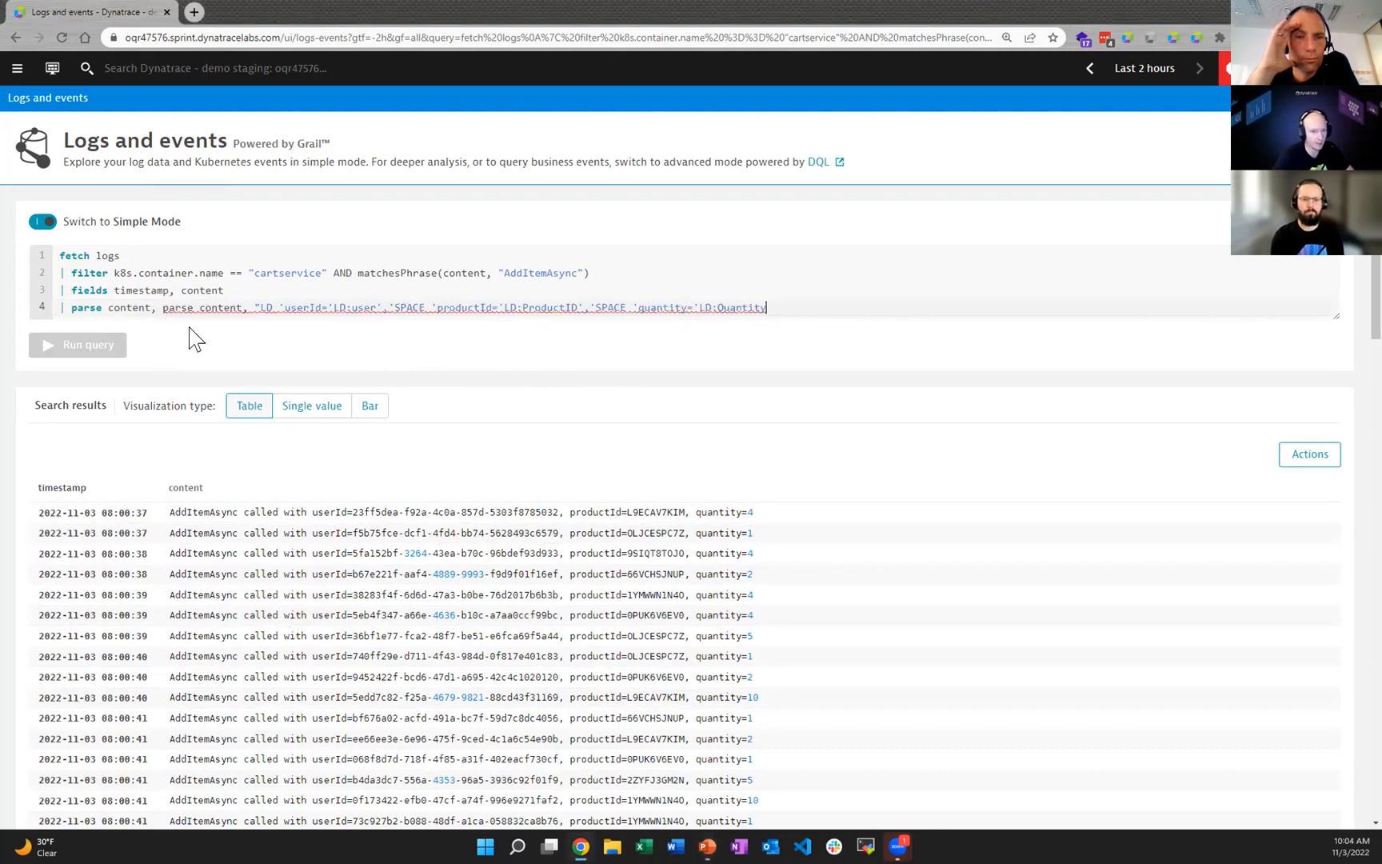
key(BackSpace)
key(BackSpace)
key(BackSpace)
key(BackSpace)
key(BackSpace)
key(BackSpace)
key(BackSpace)
key(BackSpace)
key(BackSpace)
key(BackSpace)
key(BackSpace)
key(BackSpace)
key(BackSpace)
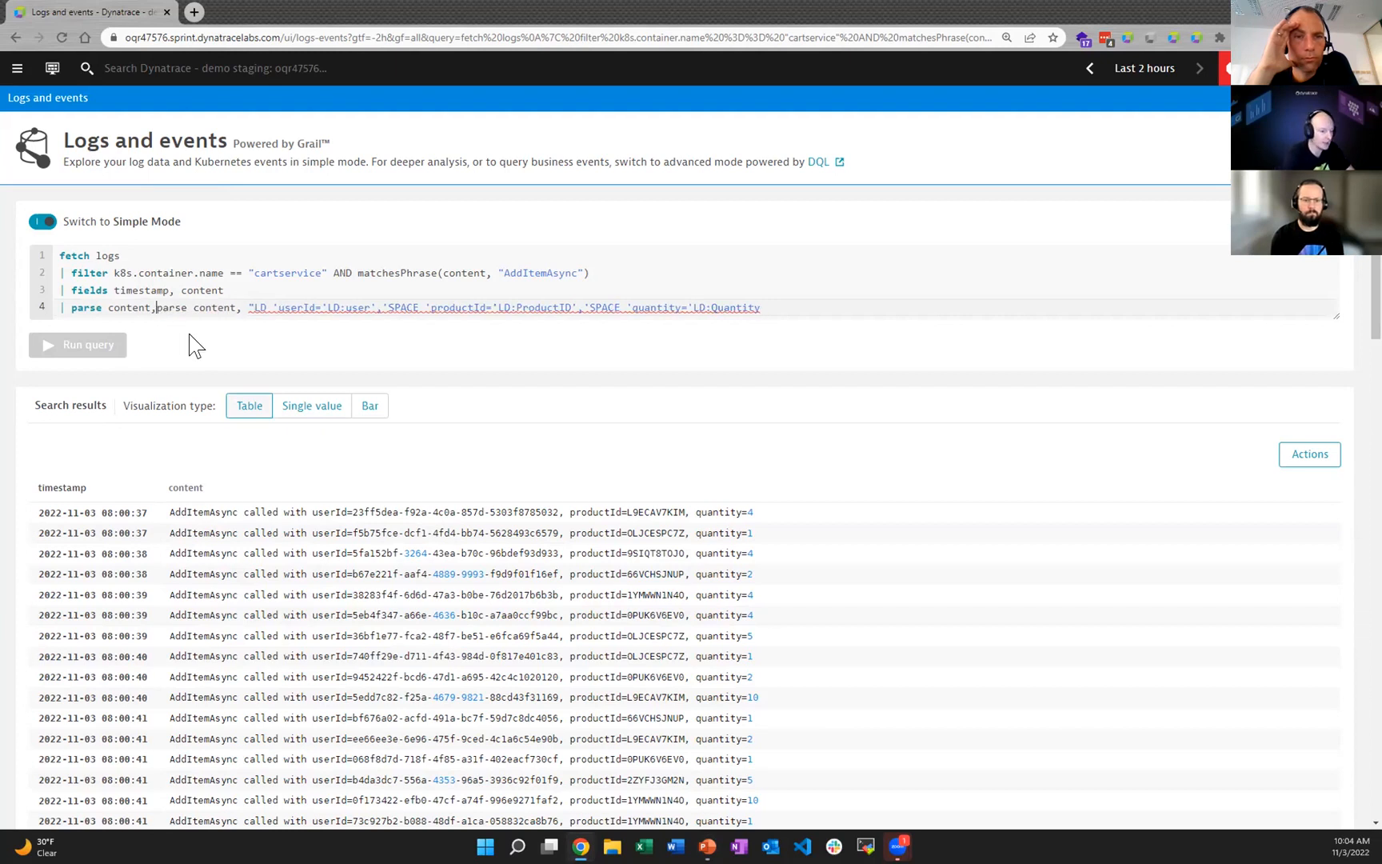
key(BackSpace)
key(BackSpace)
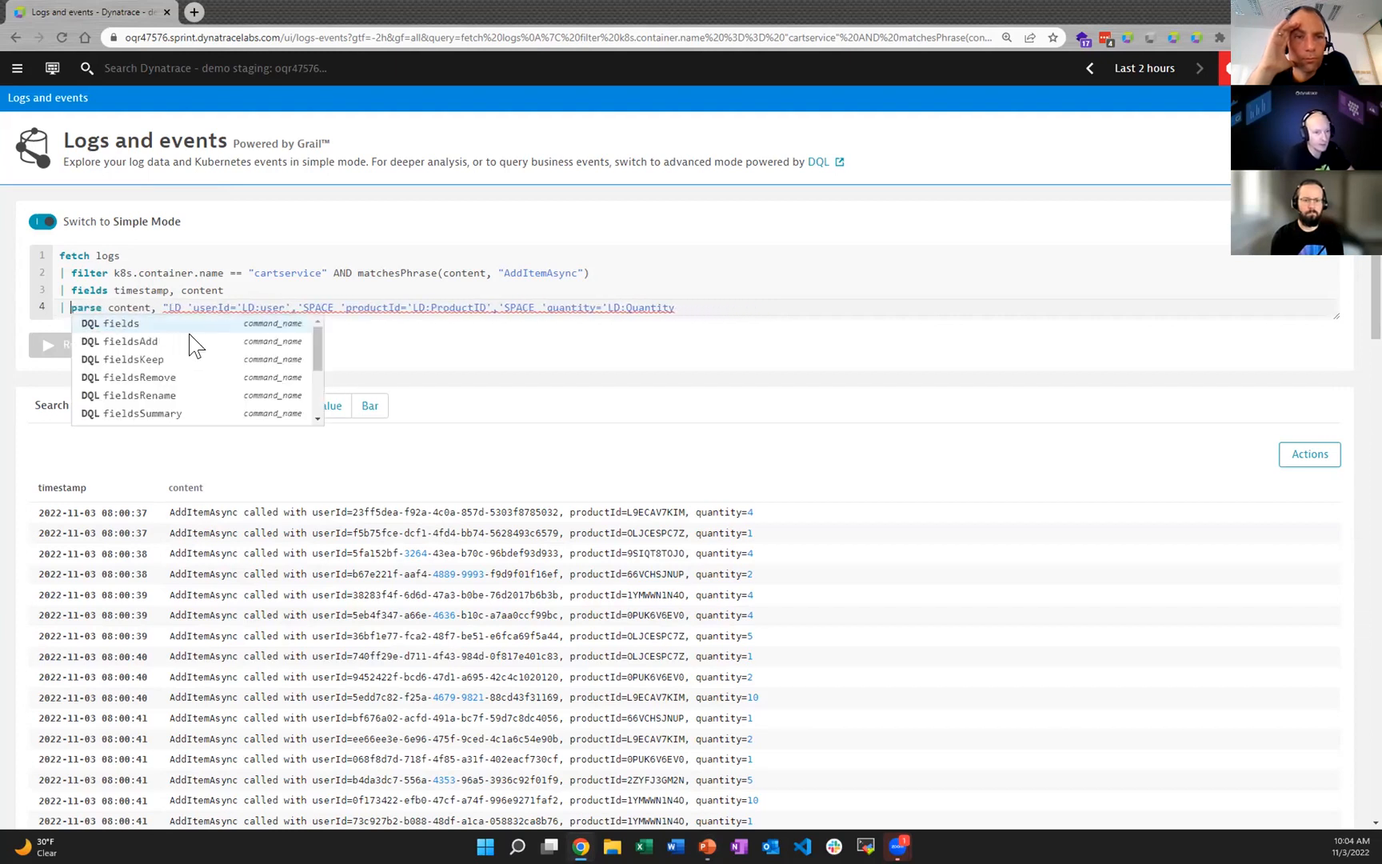
click(676, 292)
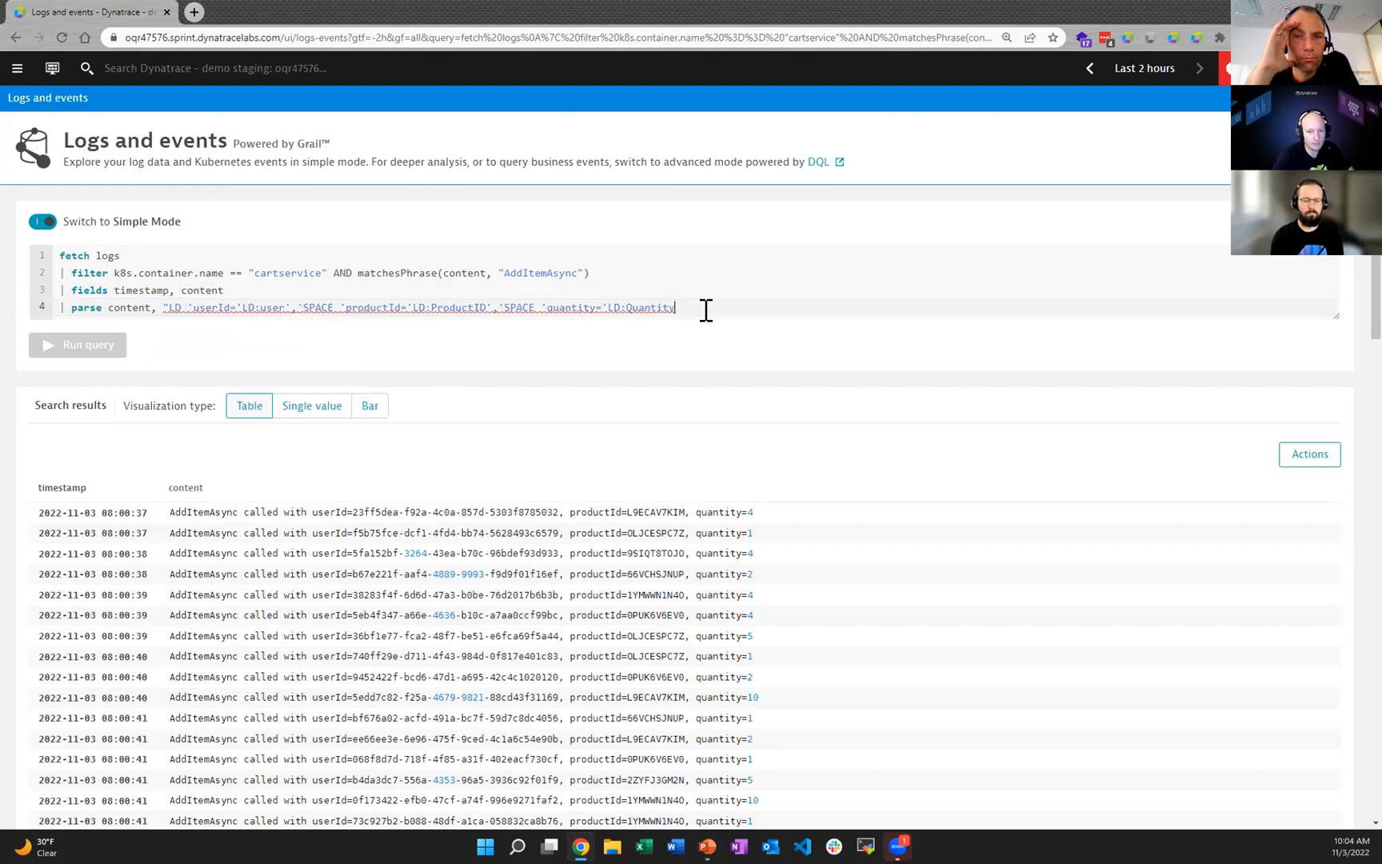
text(")
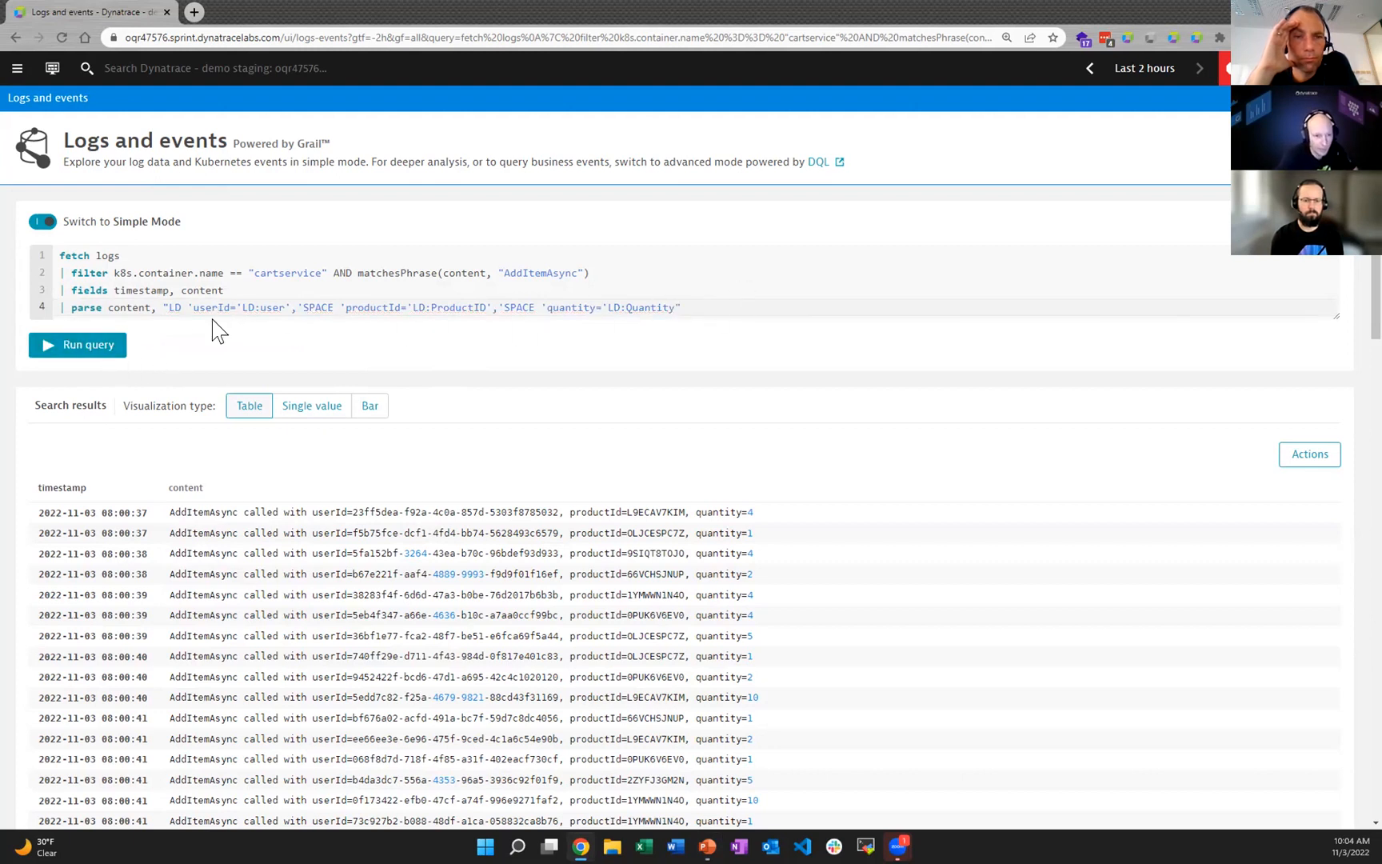
Step: Run the query to extract the user, ProductID and Quantity fields from the log content
click(376, 308)
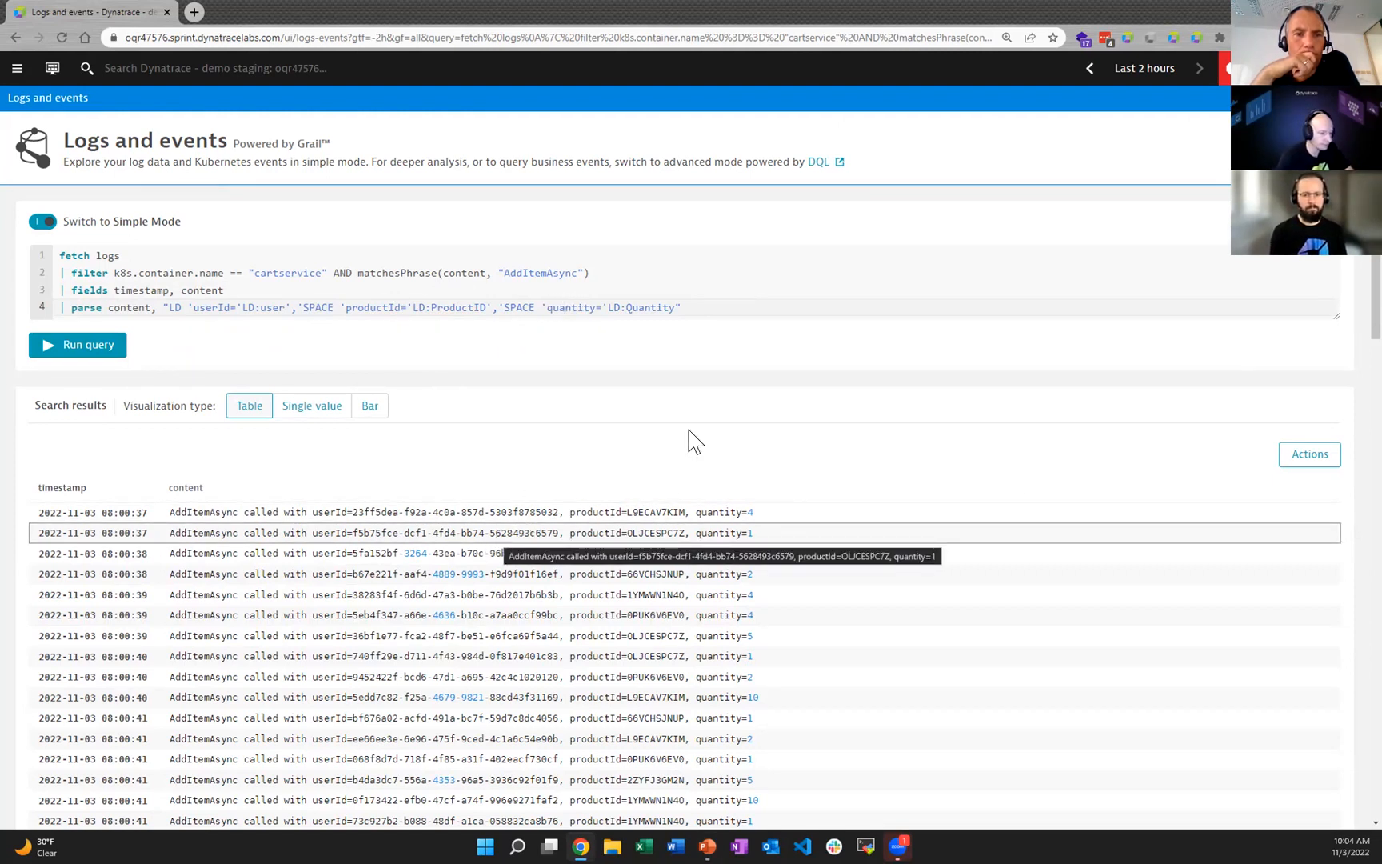
click(690, 311)
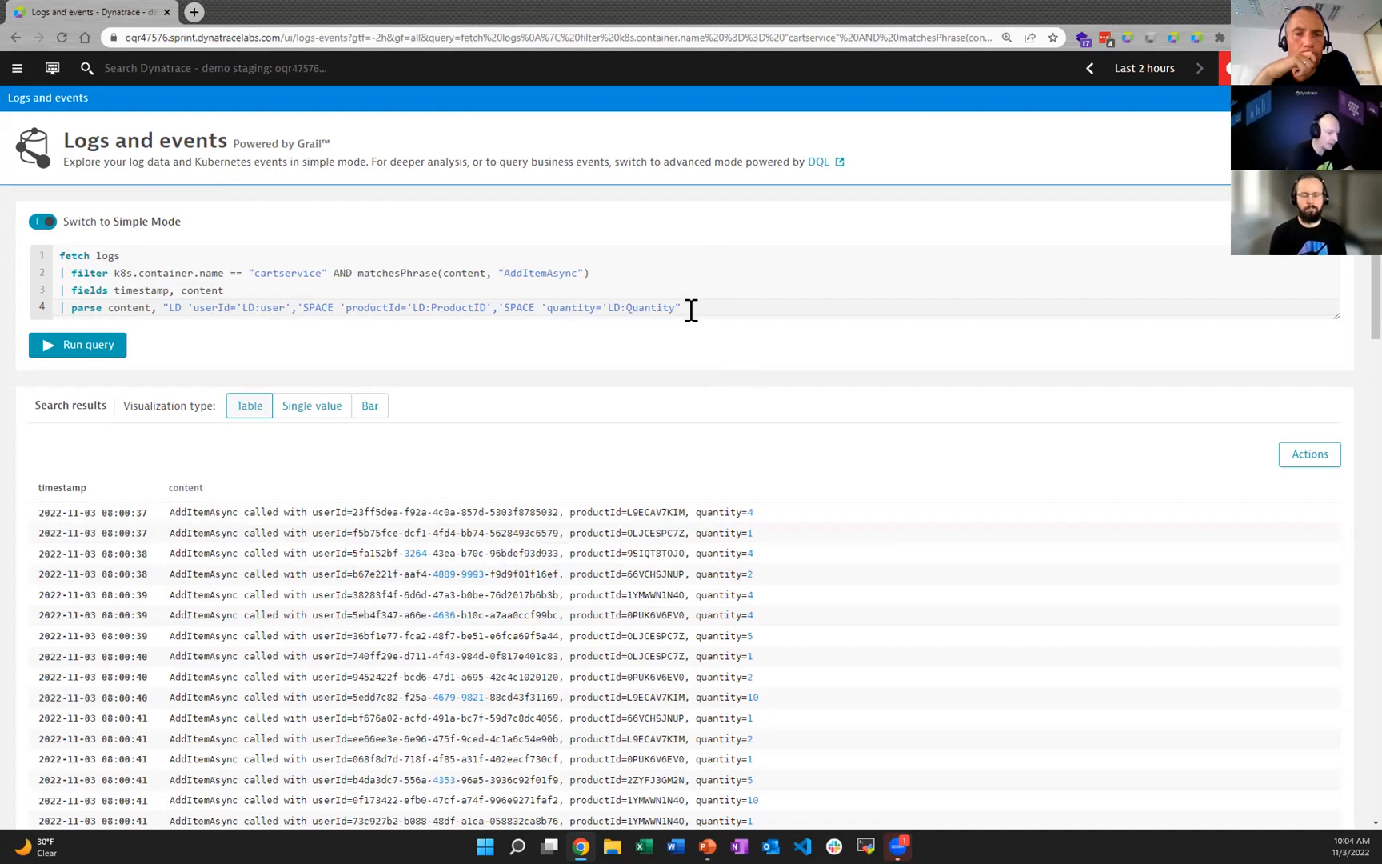
click(80, 348)
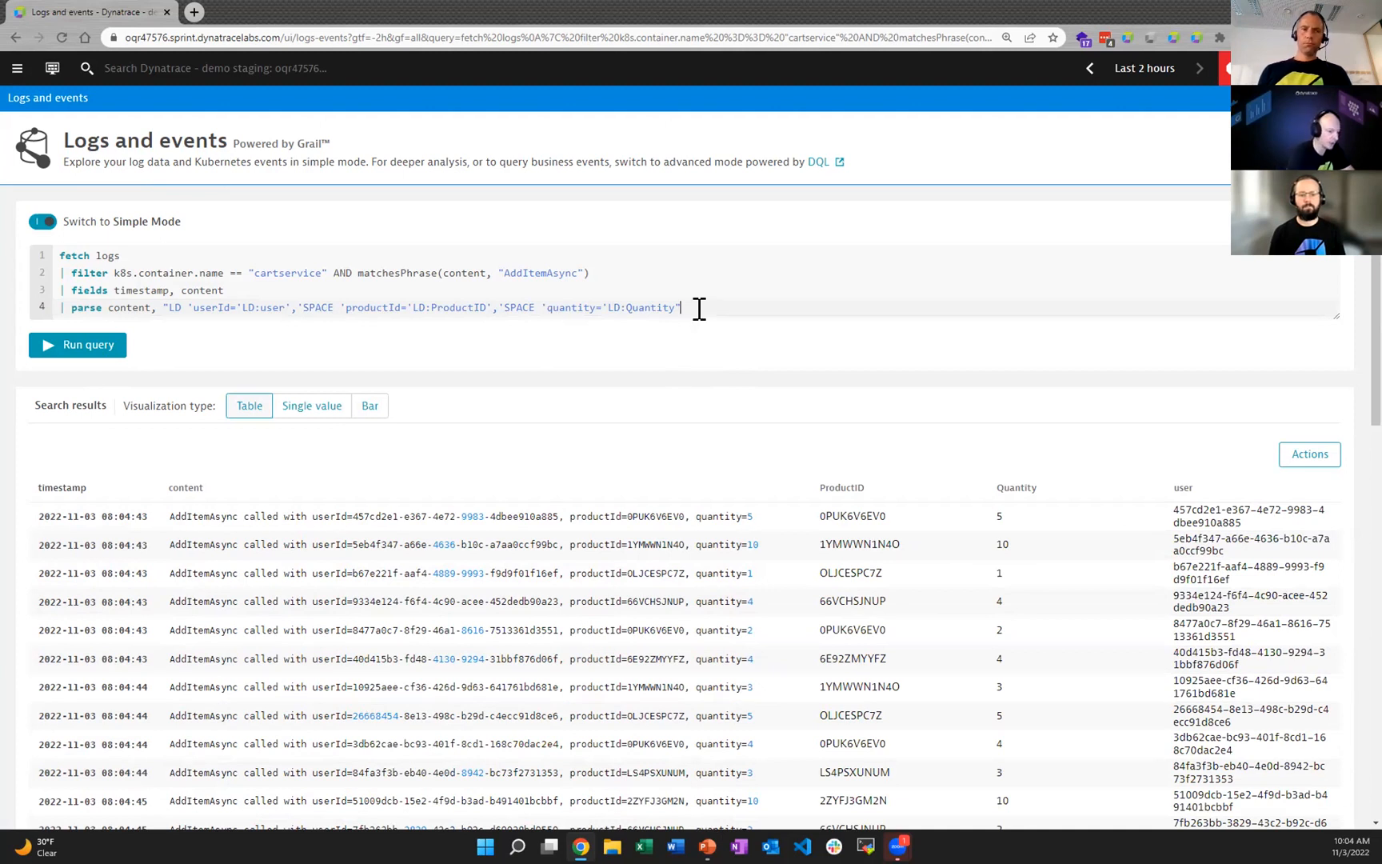
Step: Add a fields command on a new query line that keeps user, ProductID and Quantity
key(Return)
text(|)
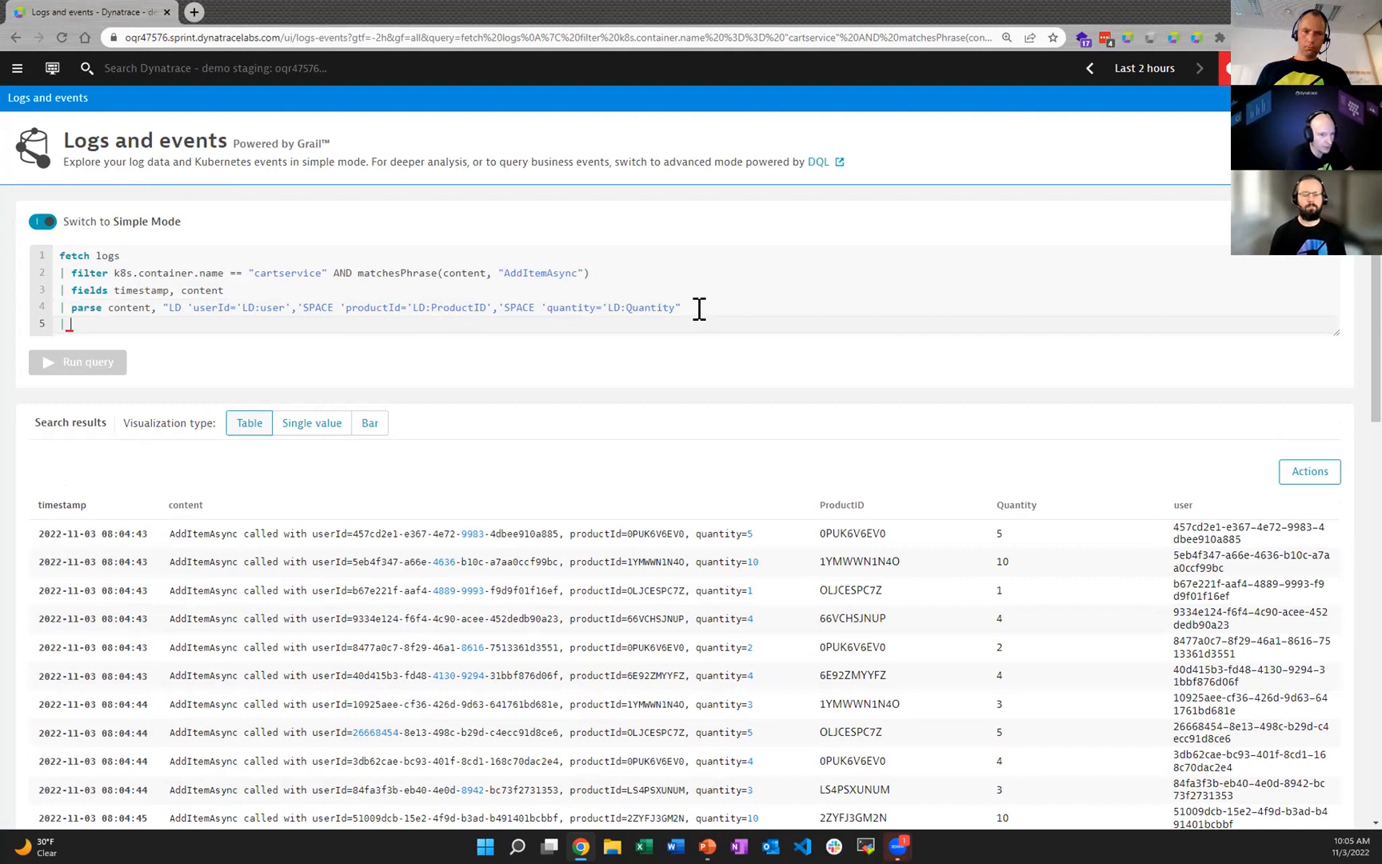
key(ctrl+space)
text(fields )
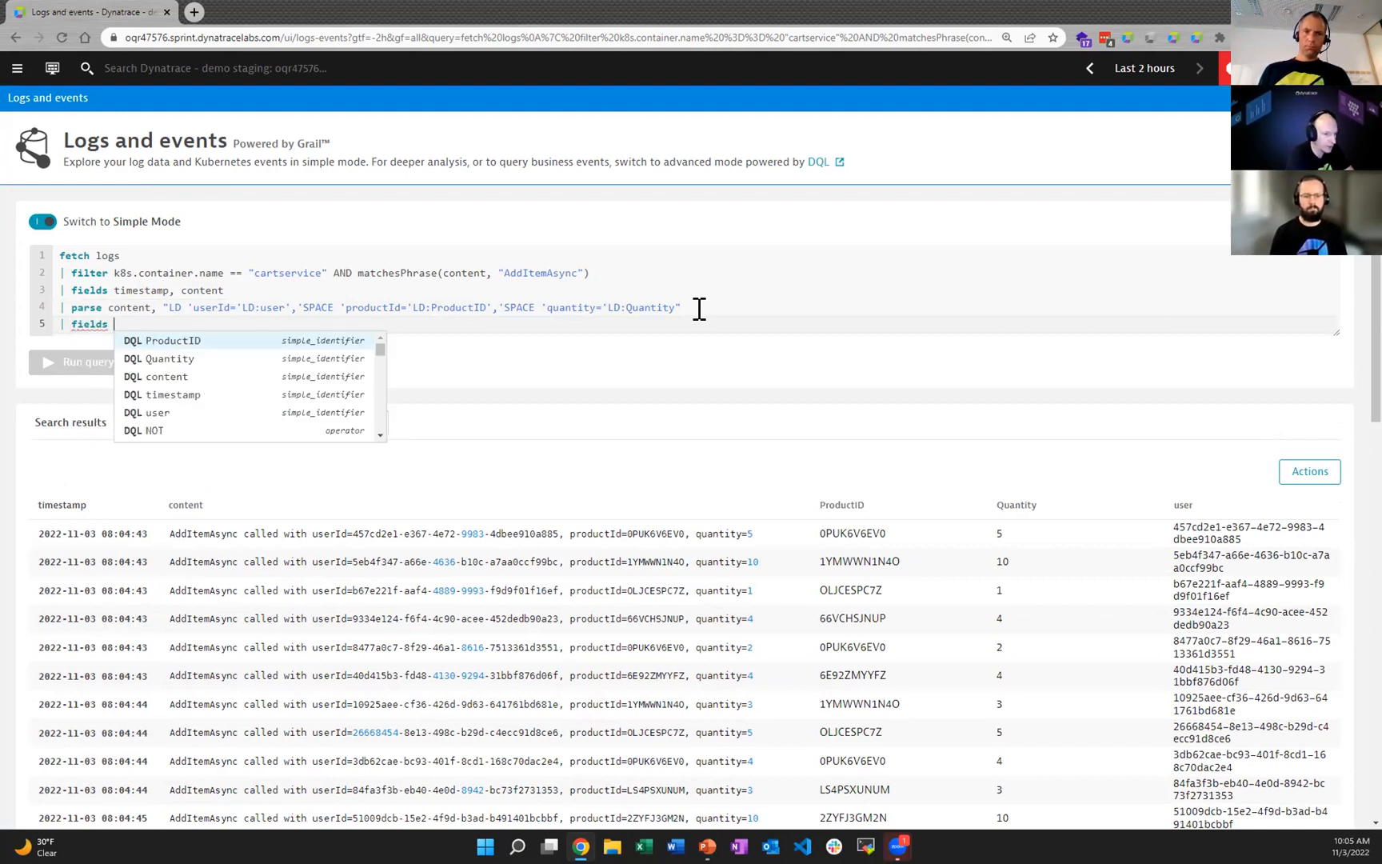
text(user, ProductID, )
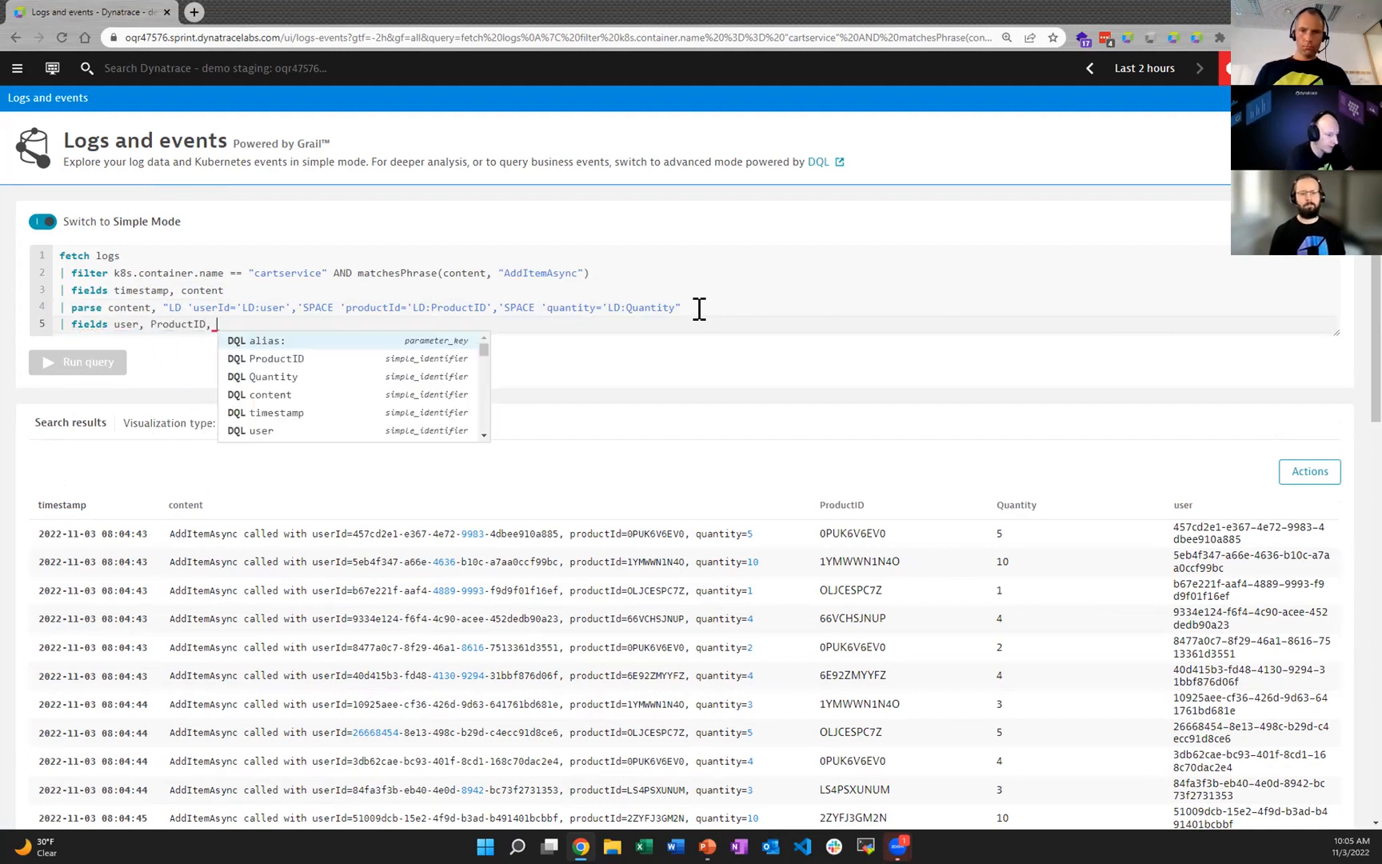
text(Quantity)
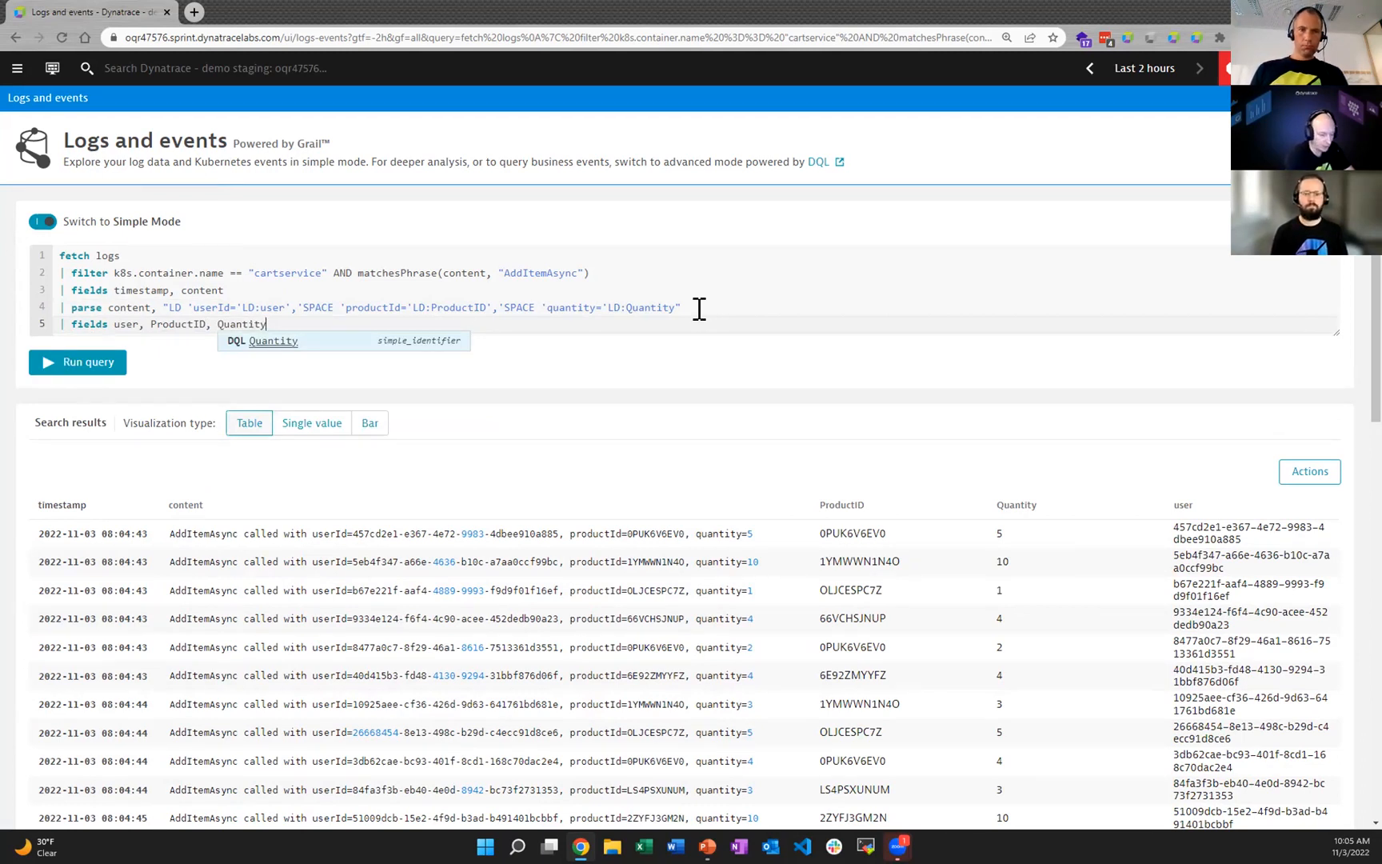
Step: Add a summarize command on a new line that computes totalProductAdds = sum(toLong(Quantity))
key(Return)
text(| su)
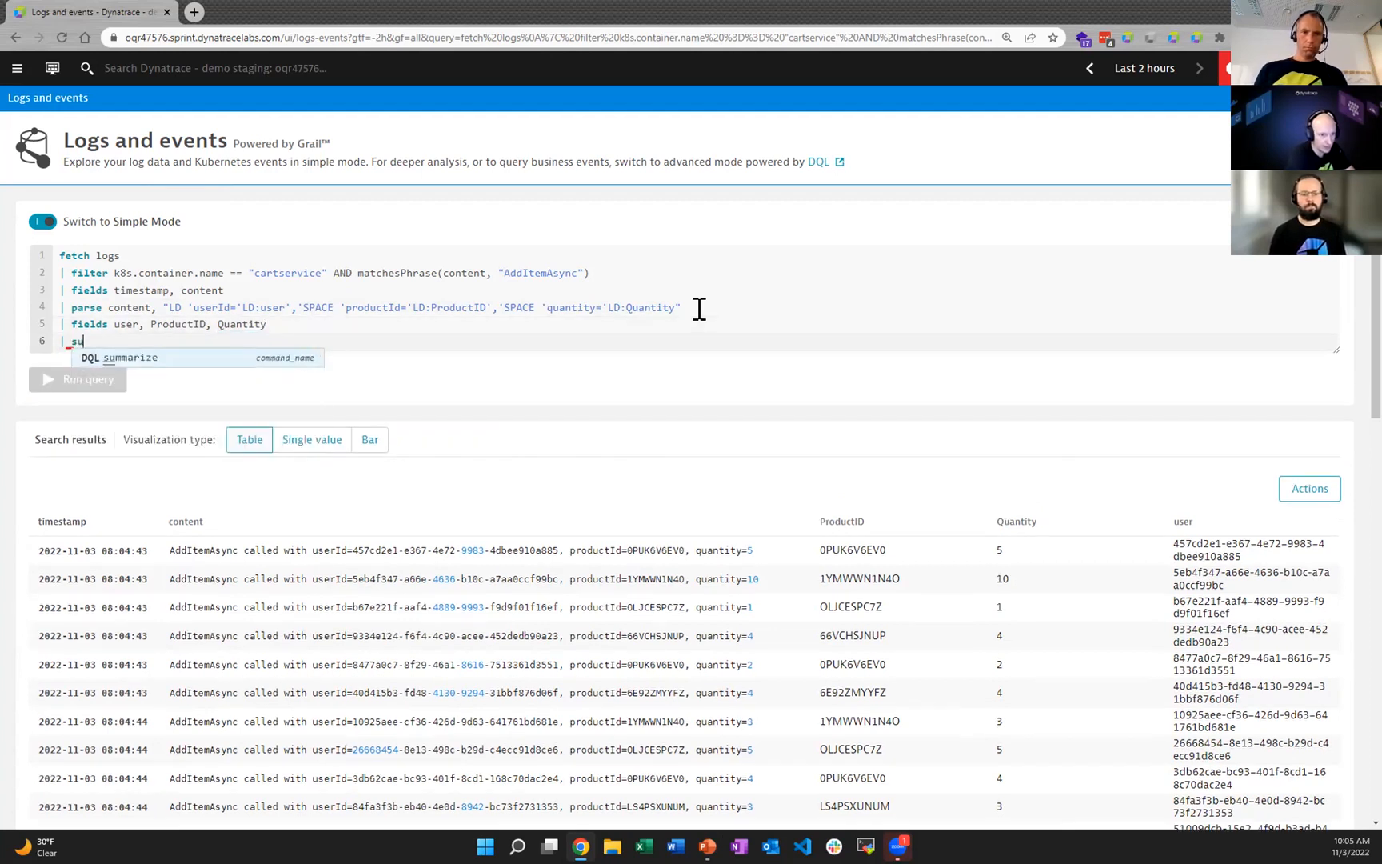
key(Return)
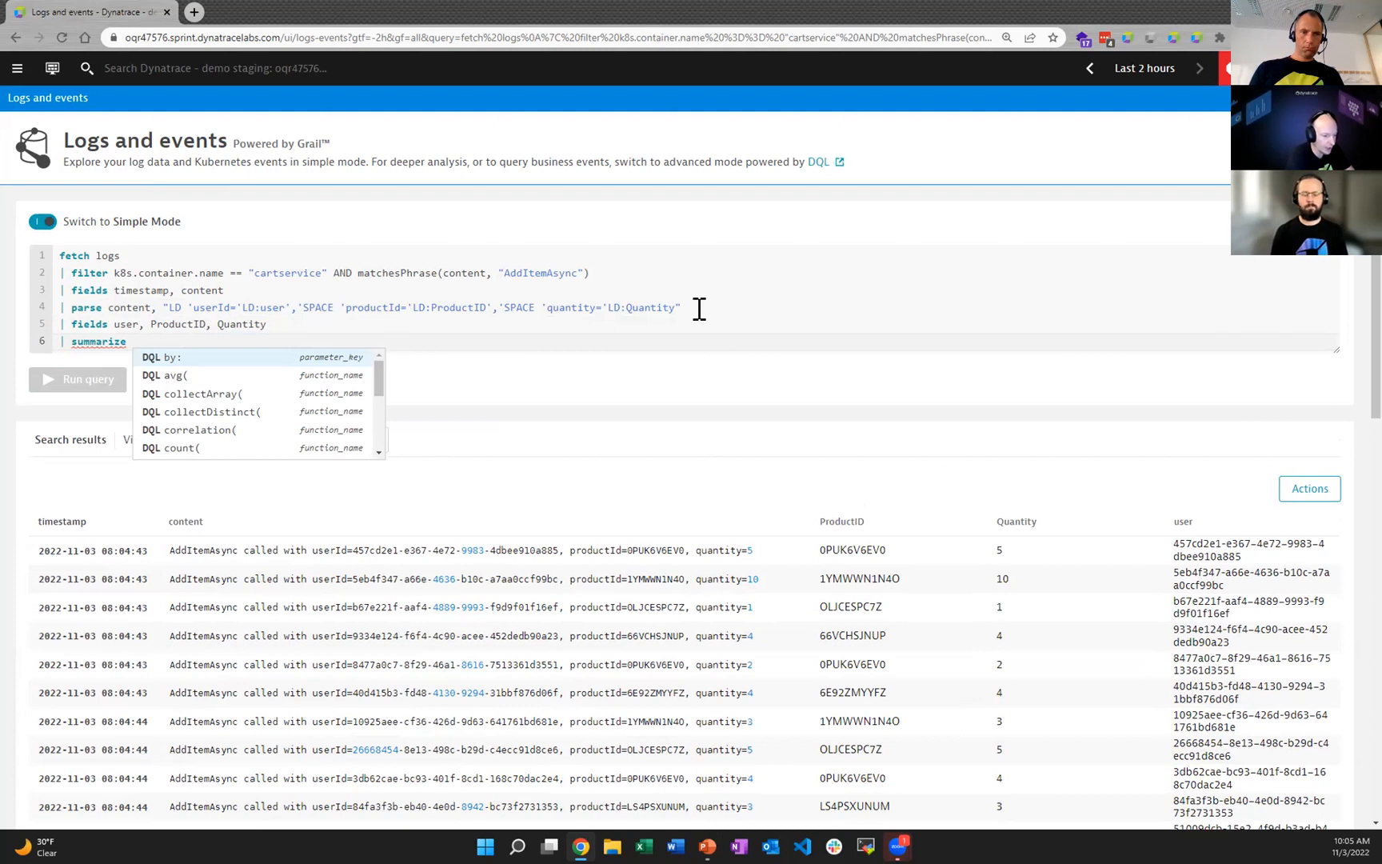
text(total)
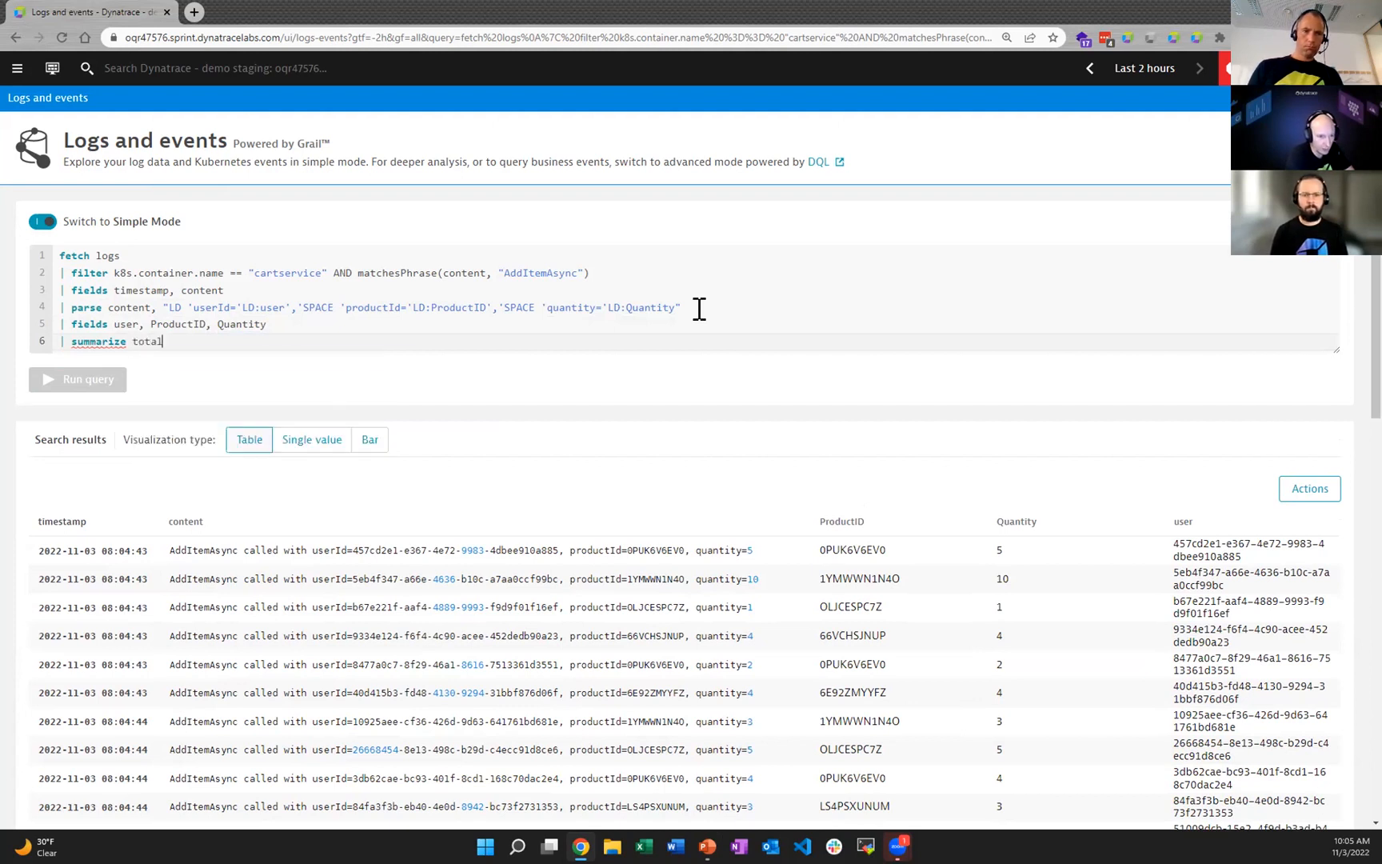
text(ProductAdds = )
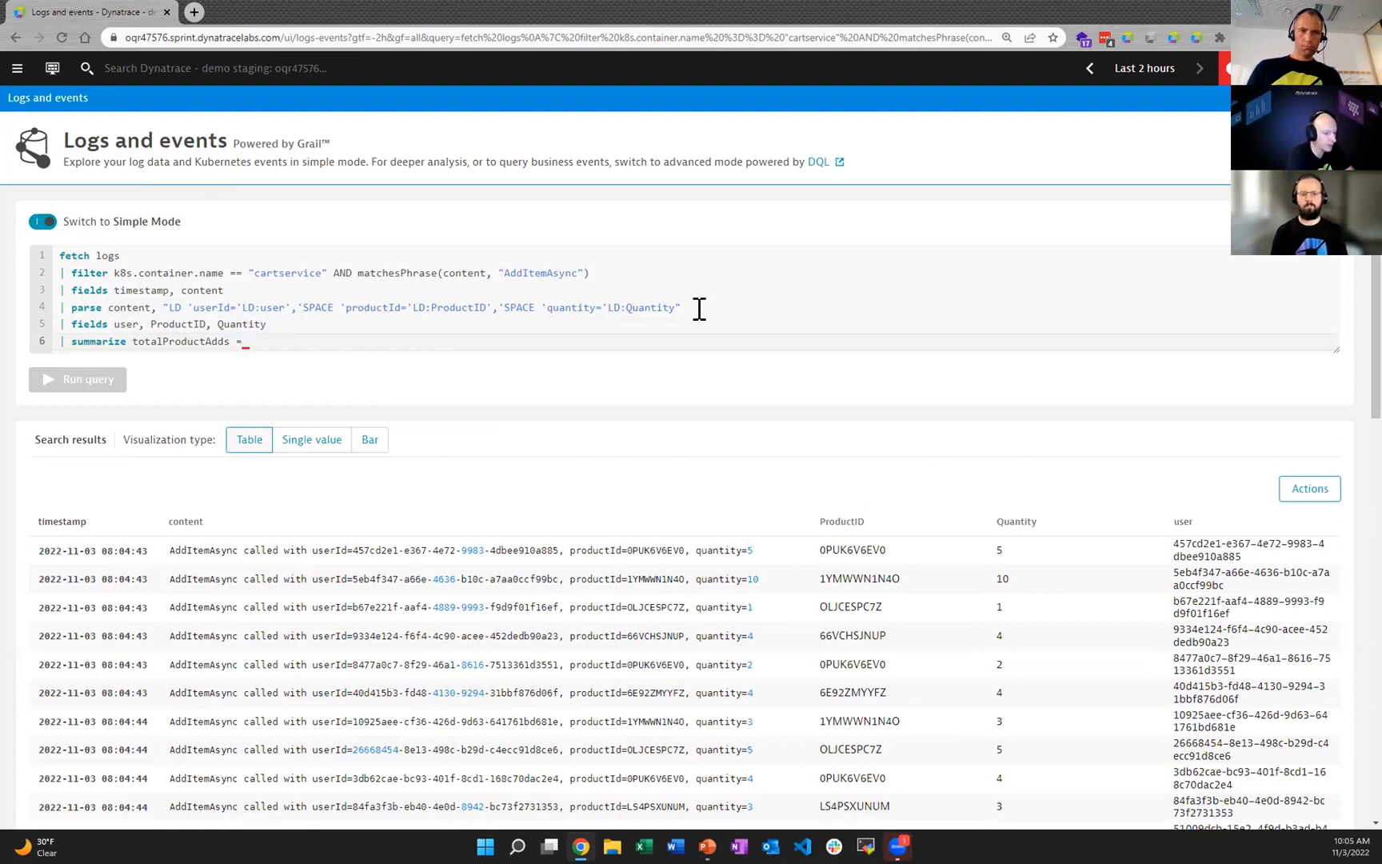
text(sum()
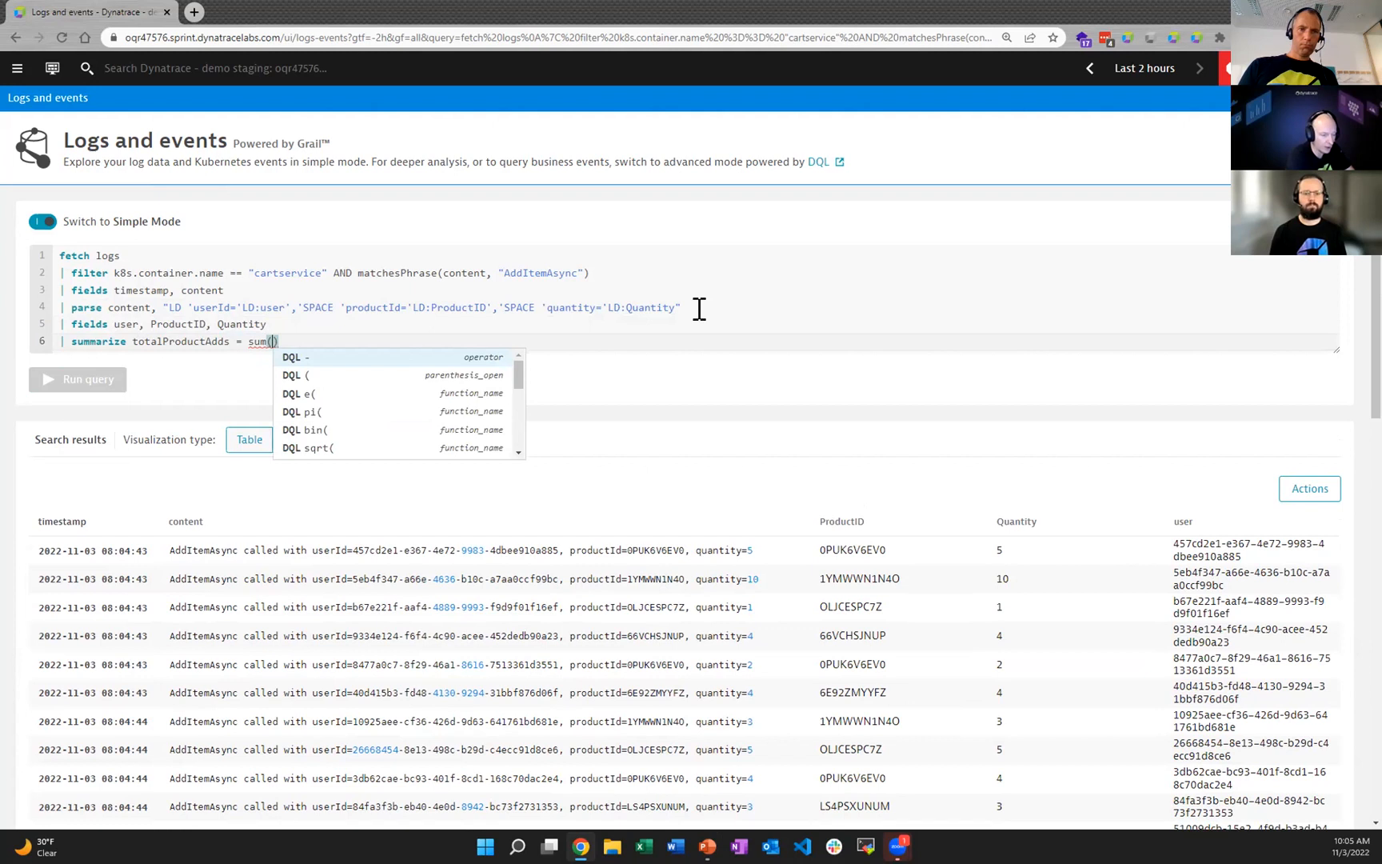
text(toLong()
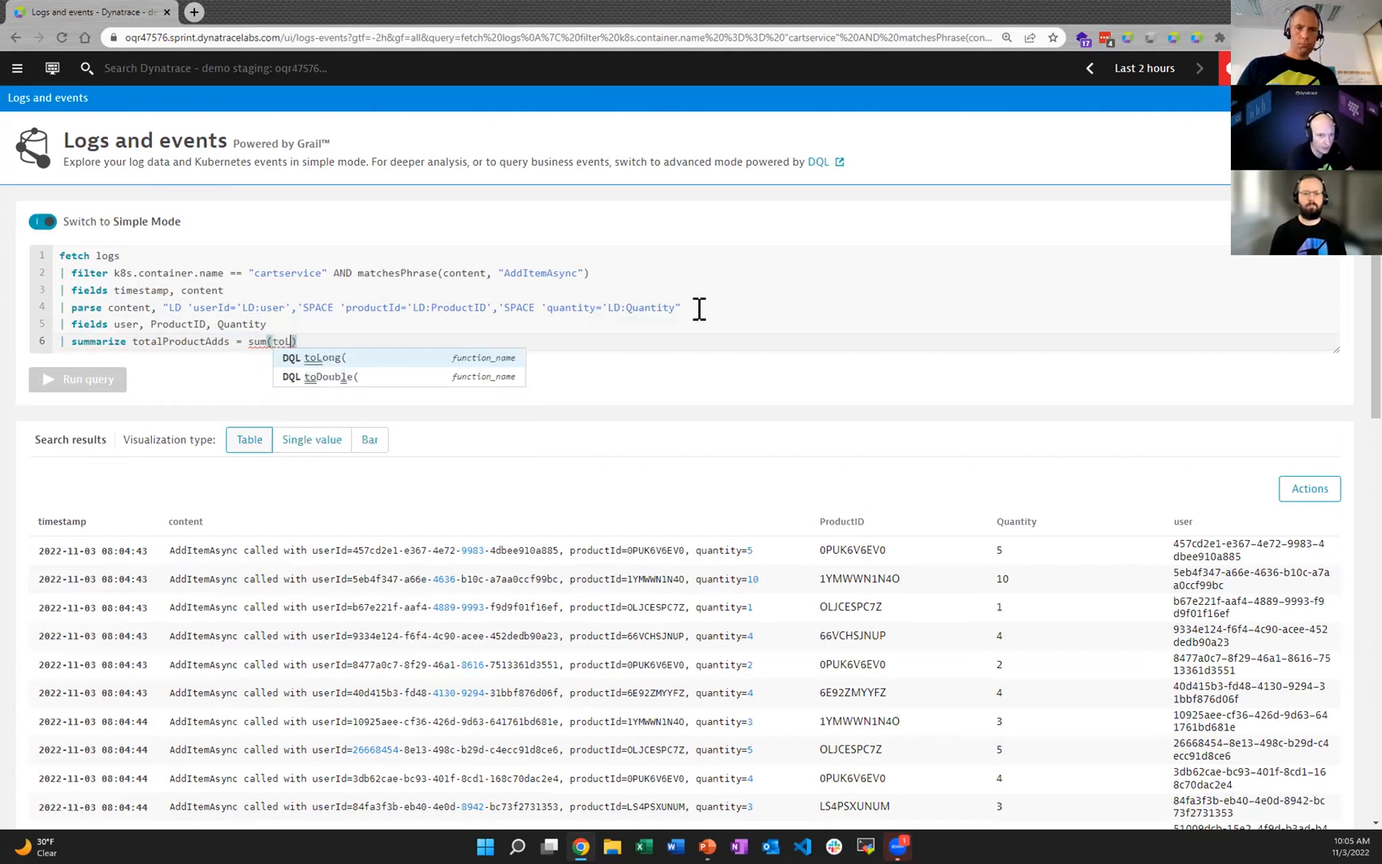
text(Quantity)))
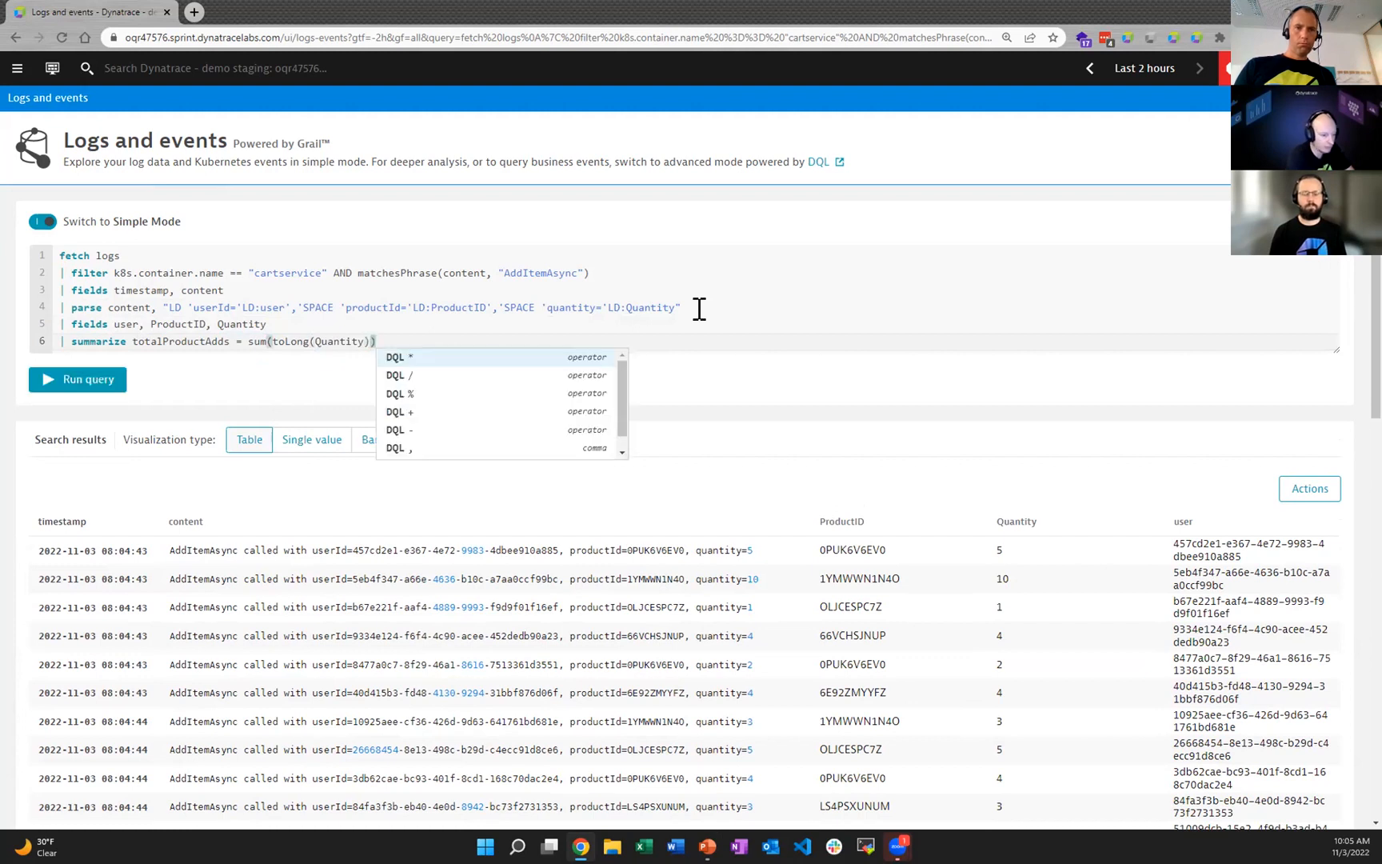
text(, by:)
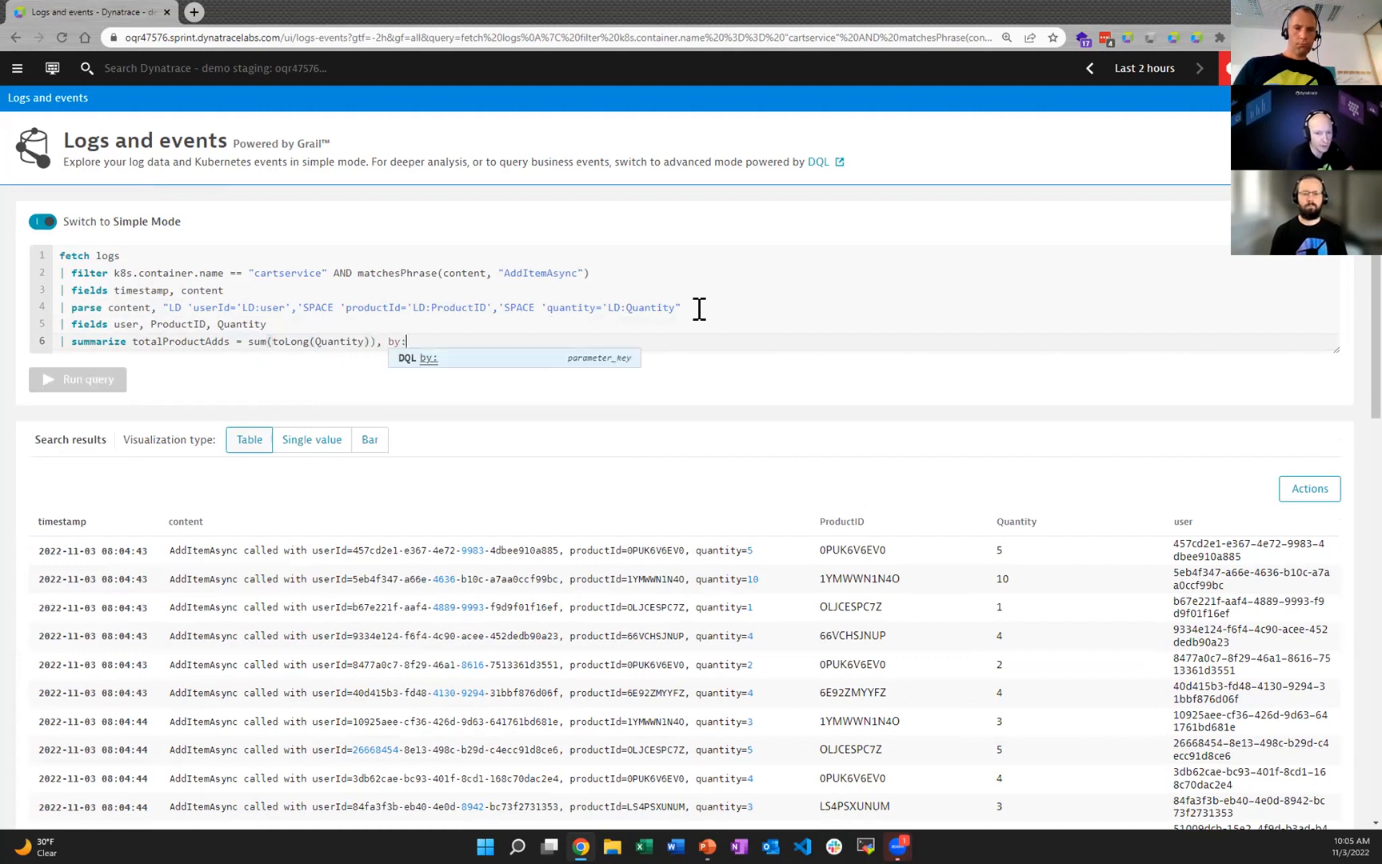
text( pro)
Step: Group the totalProductAdds summary by ProductID and run the query
key(Return)
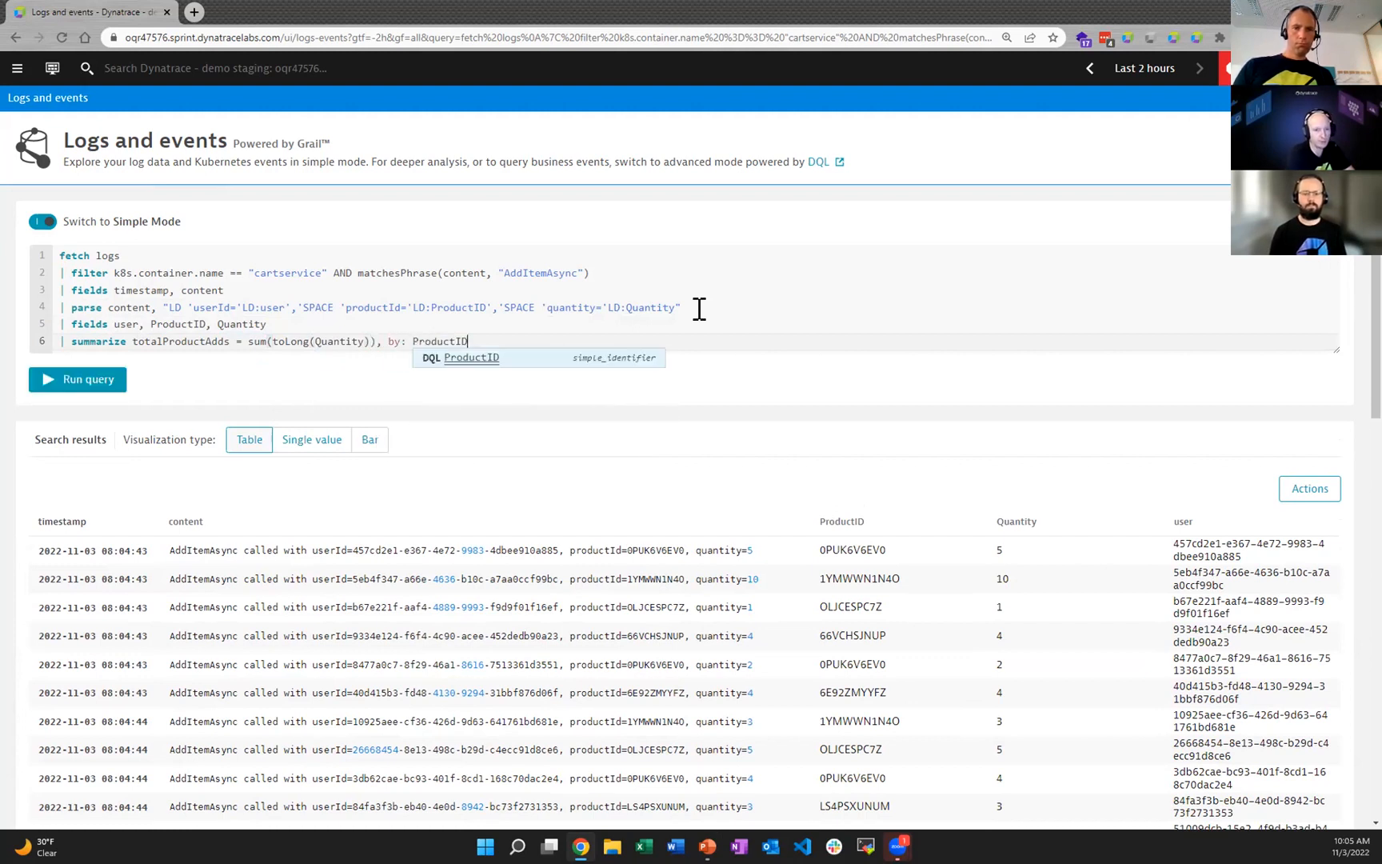
click(80, 381)
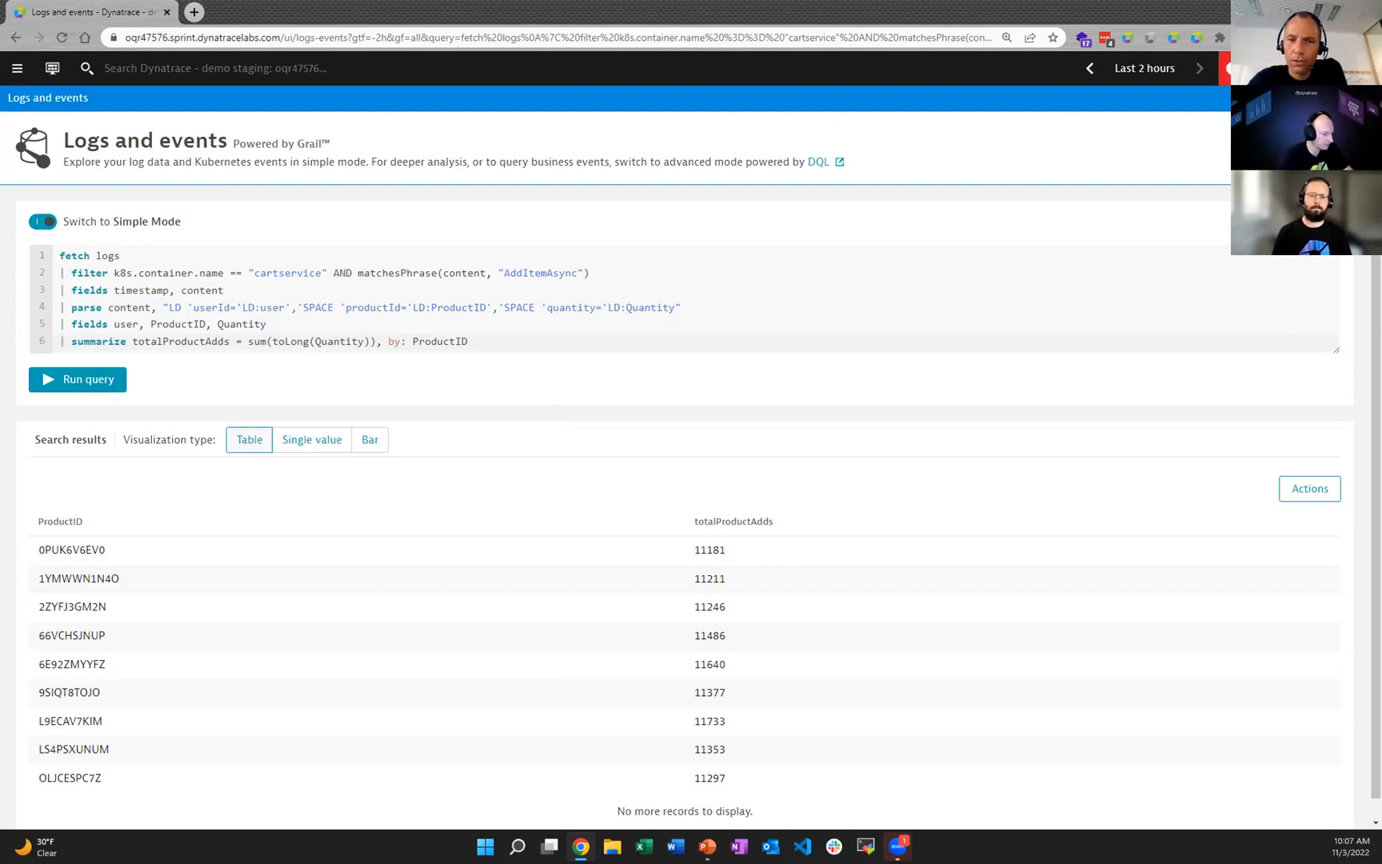
Step: Replace the whole query with the copied JSON parsing example using "JSON:jsonString" and outputting nestedvalue, firstarray, lastarray and sumarray, and run it
key(alt+Tab)
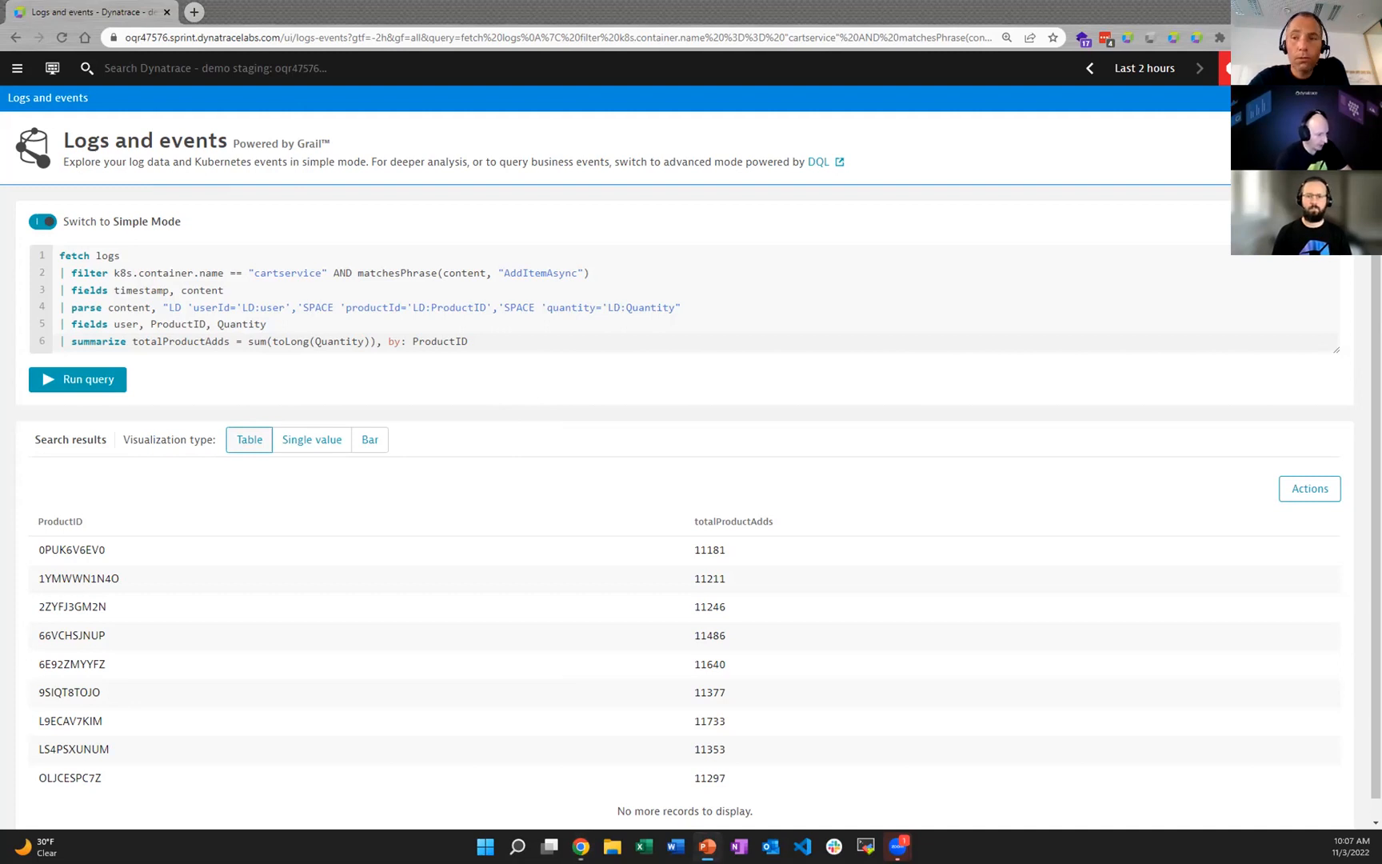
drag(511, 341, 19, 240)
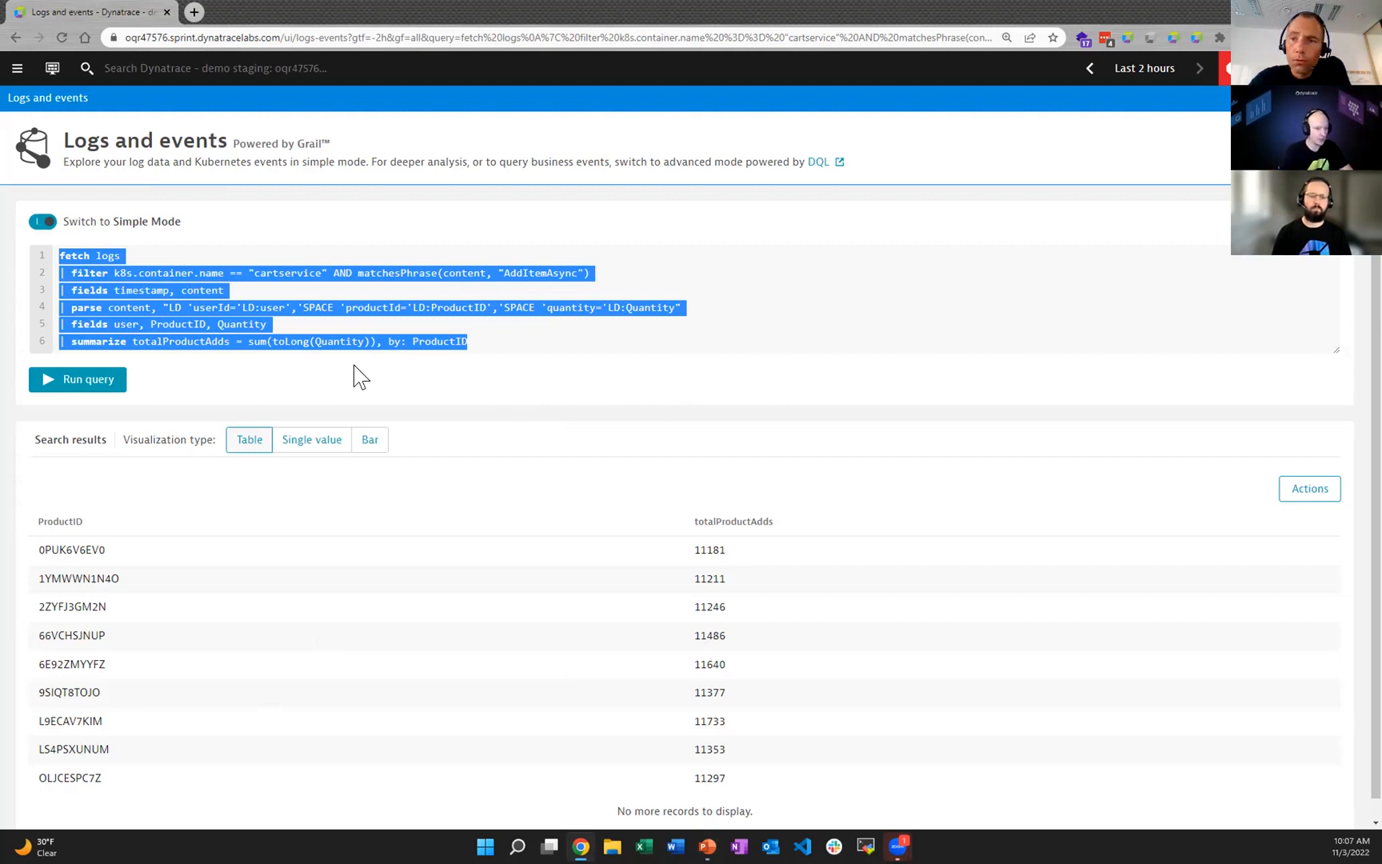
text(fetch logs, from:now()-2m | limit 1 | fields fieldToParse = "{\"key\" : {\"nestedKey\" : \"nestedValue\"}, \"array\" : [1,2,3], \"array2\":{\"nestedArray\" : [4,5,6]} }" | parse fieldToParse, "JSON:jsonString" | fieldsadd nestedvalue = jsonString[key][nestedKey] | fieldsadd firstarray = jsonString[array][0] | fieldsAdd lastarray = jsonString[array2][nestedArray][-1] | fieldsAdd sumarray = arraySum(toArray(jsonString[array])) + arraySum(toArray(jsonString[array2][nestedArray])) | fields nestedvalue, firstarray, lastarray, sumarray)
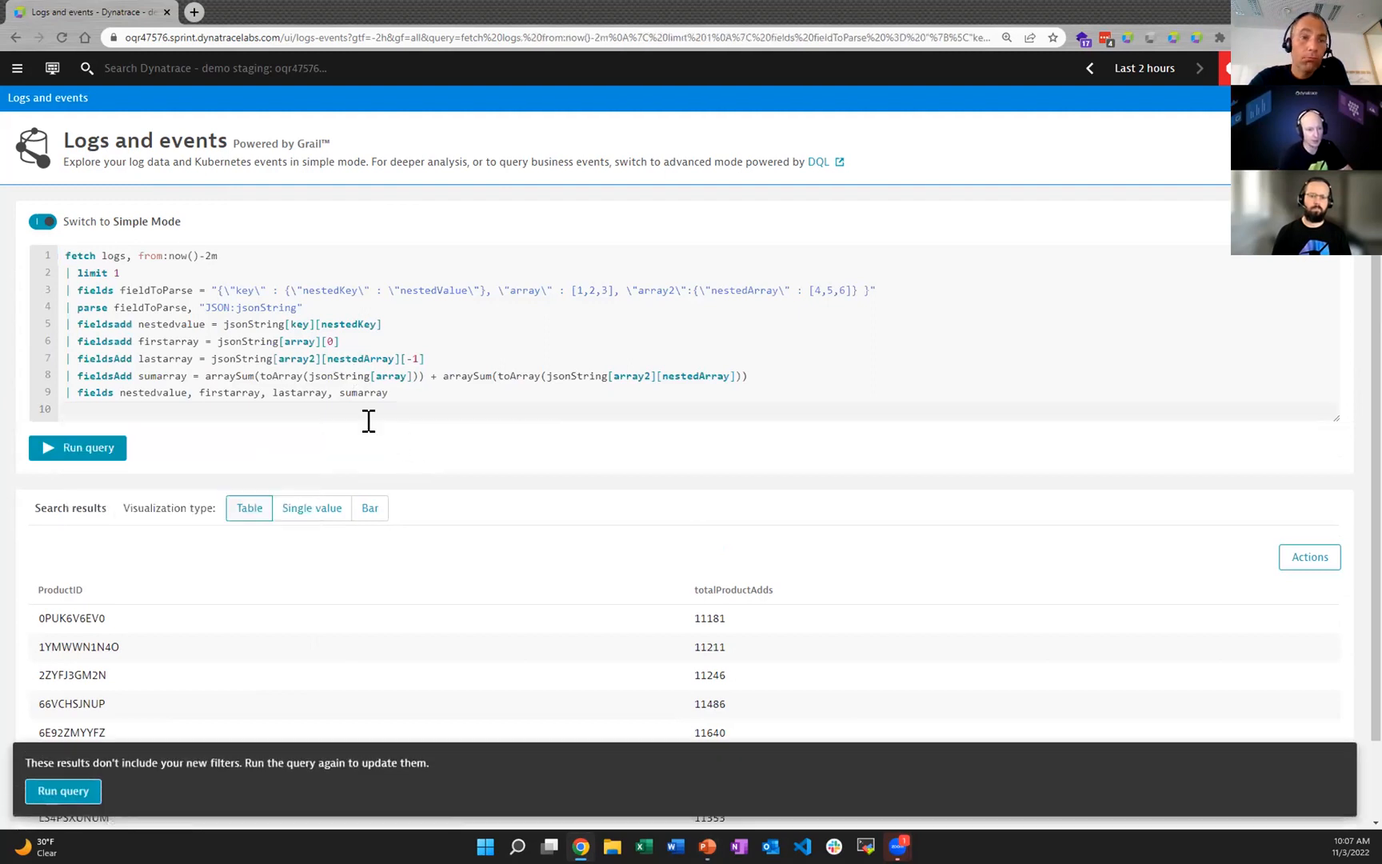
click(108, 449)
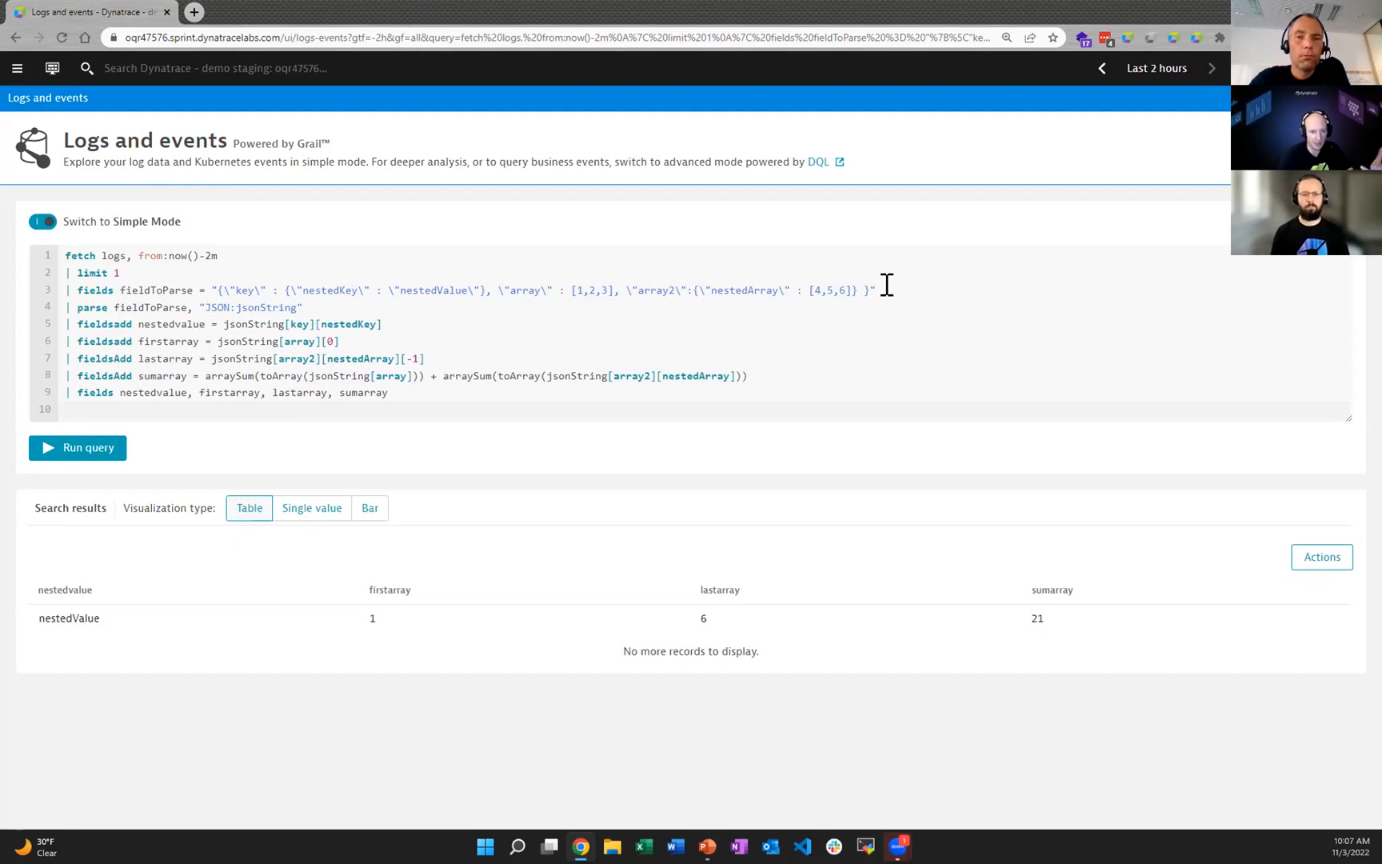
Step: Examine the fieldToParse definition, the JSON parse pattern and the nestedvalue line in the query
double_click(148, 290)
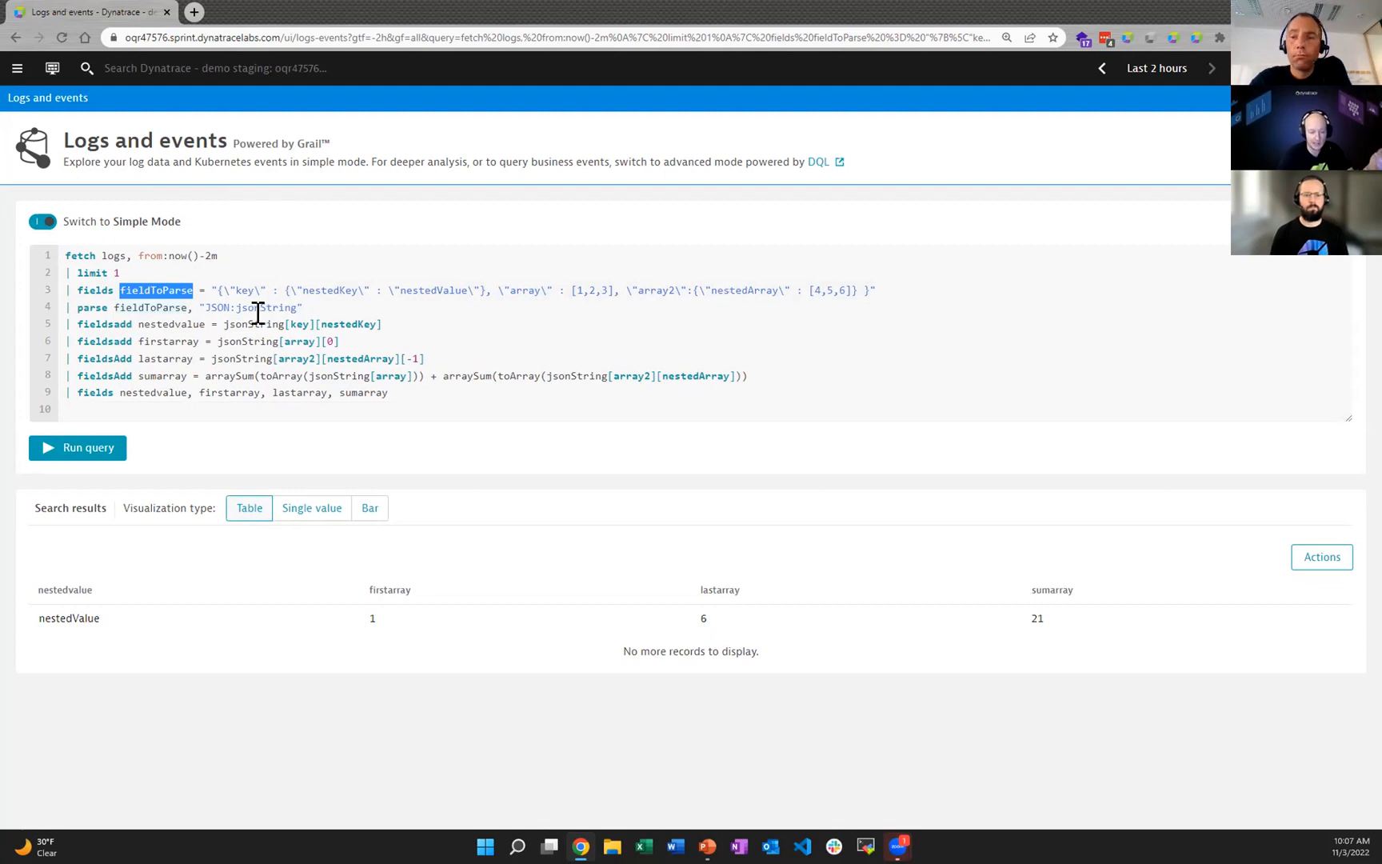
drag(211, 307, 228, 307)
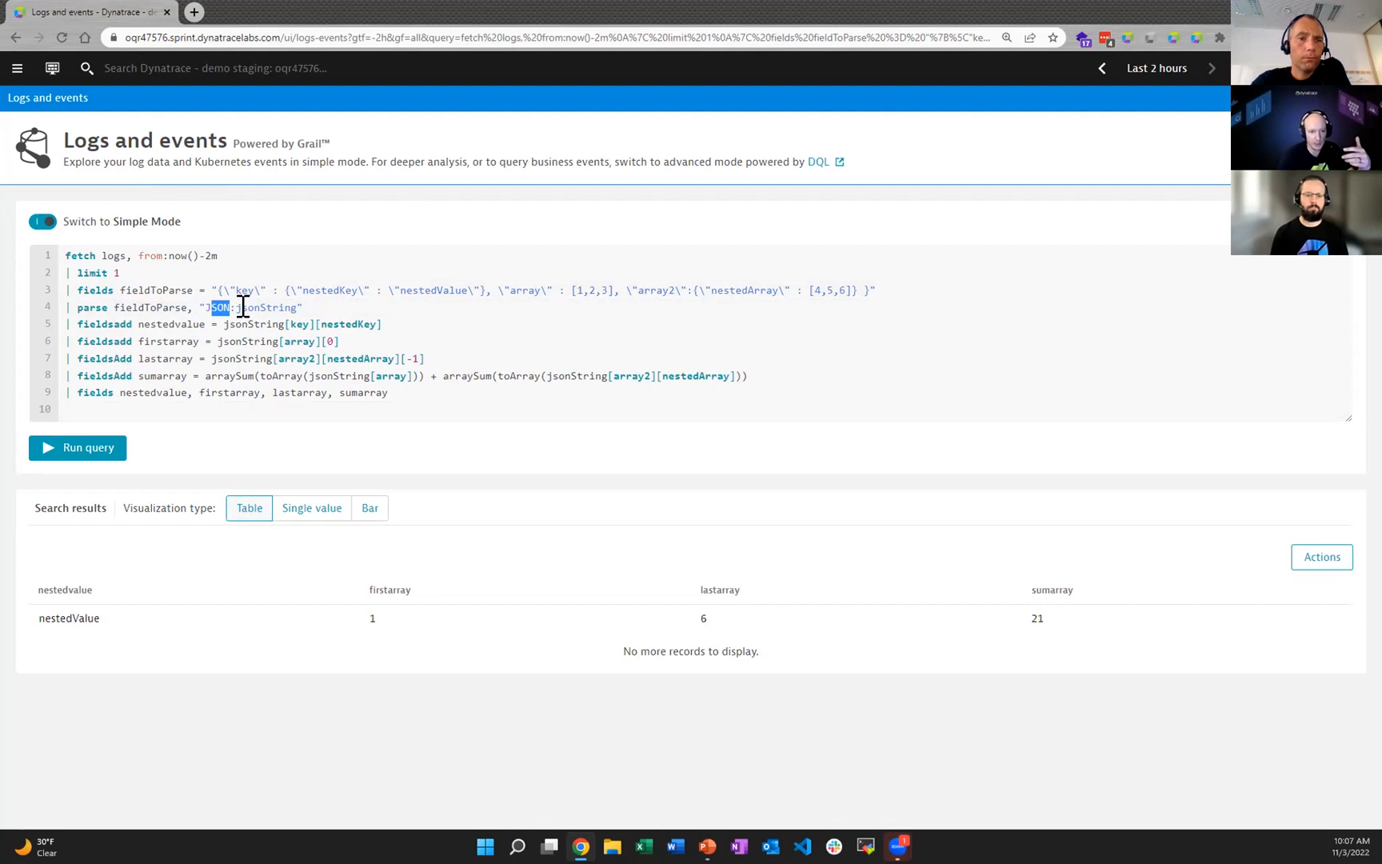
click(186, 324)
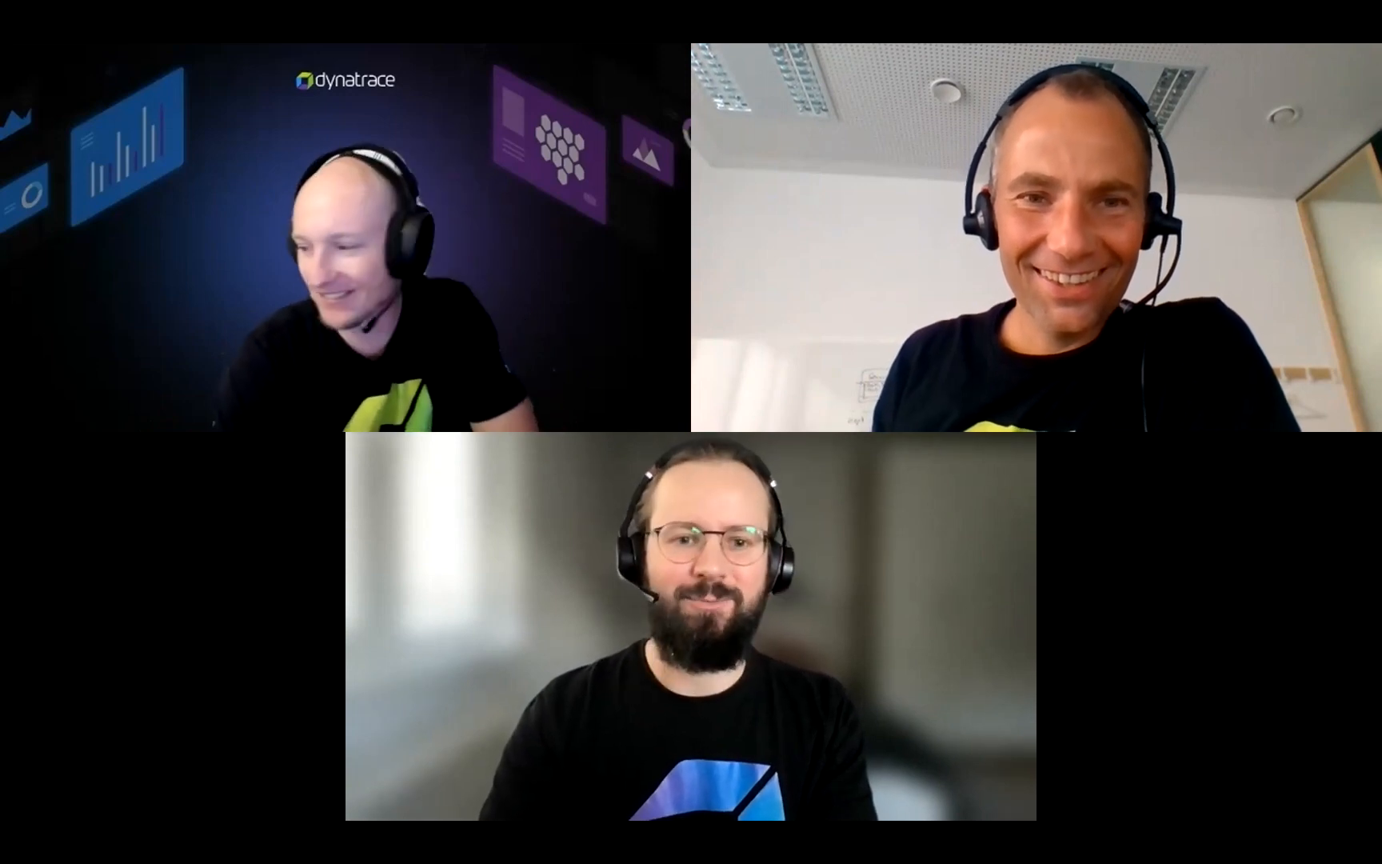
Step: Switch to the Online Boutique store and open the Sunglasses product page
key(ctrl+Right)
key(ctrl+Right)
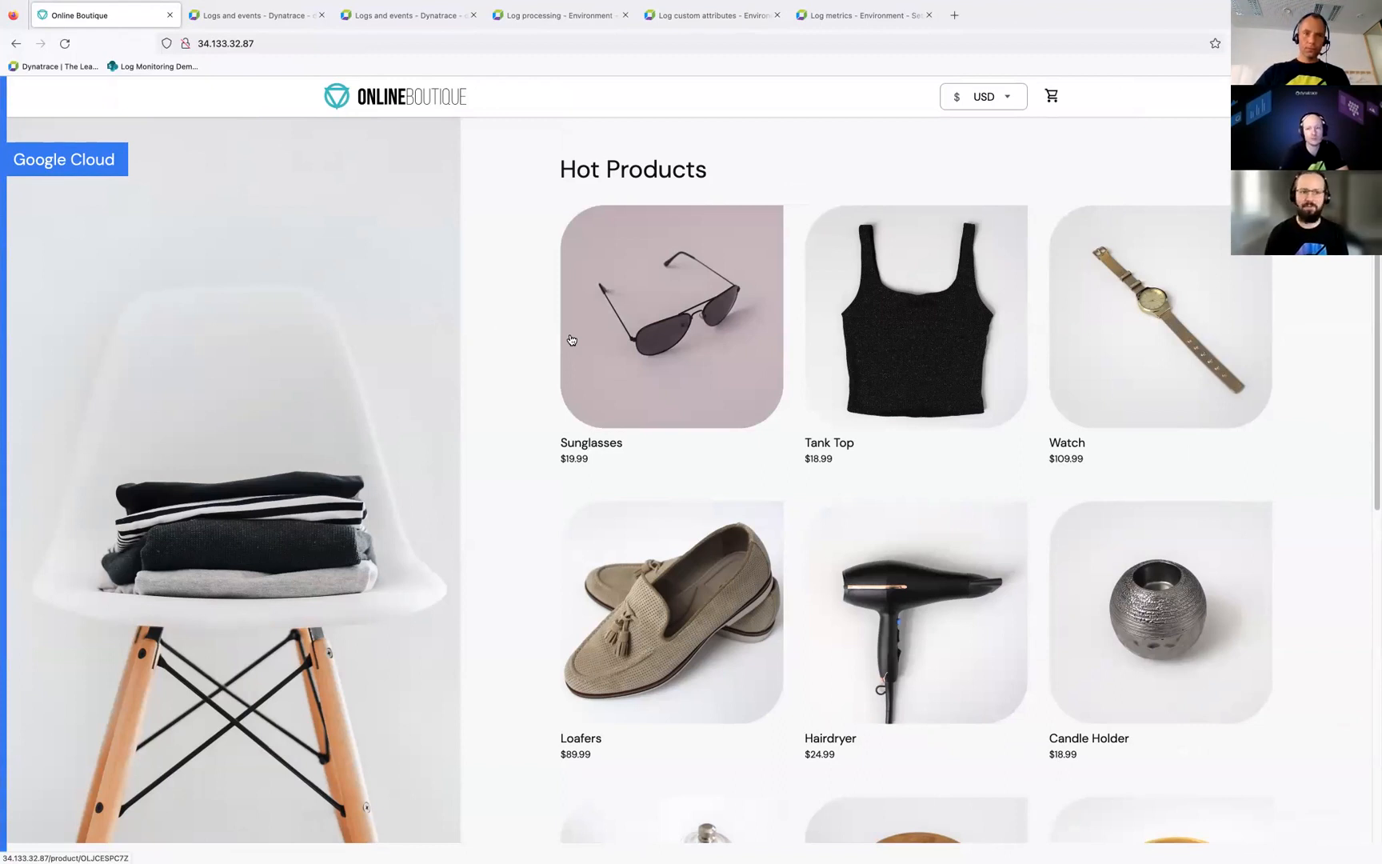
click(691, 395)
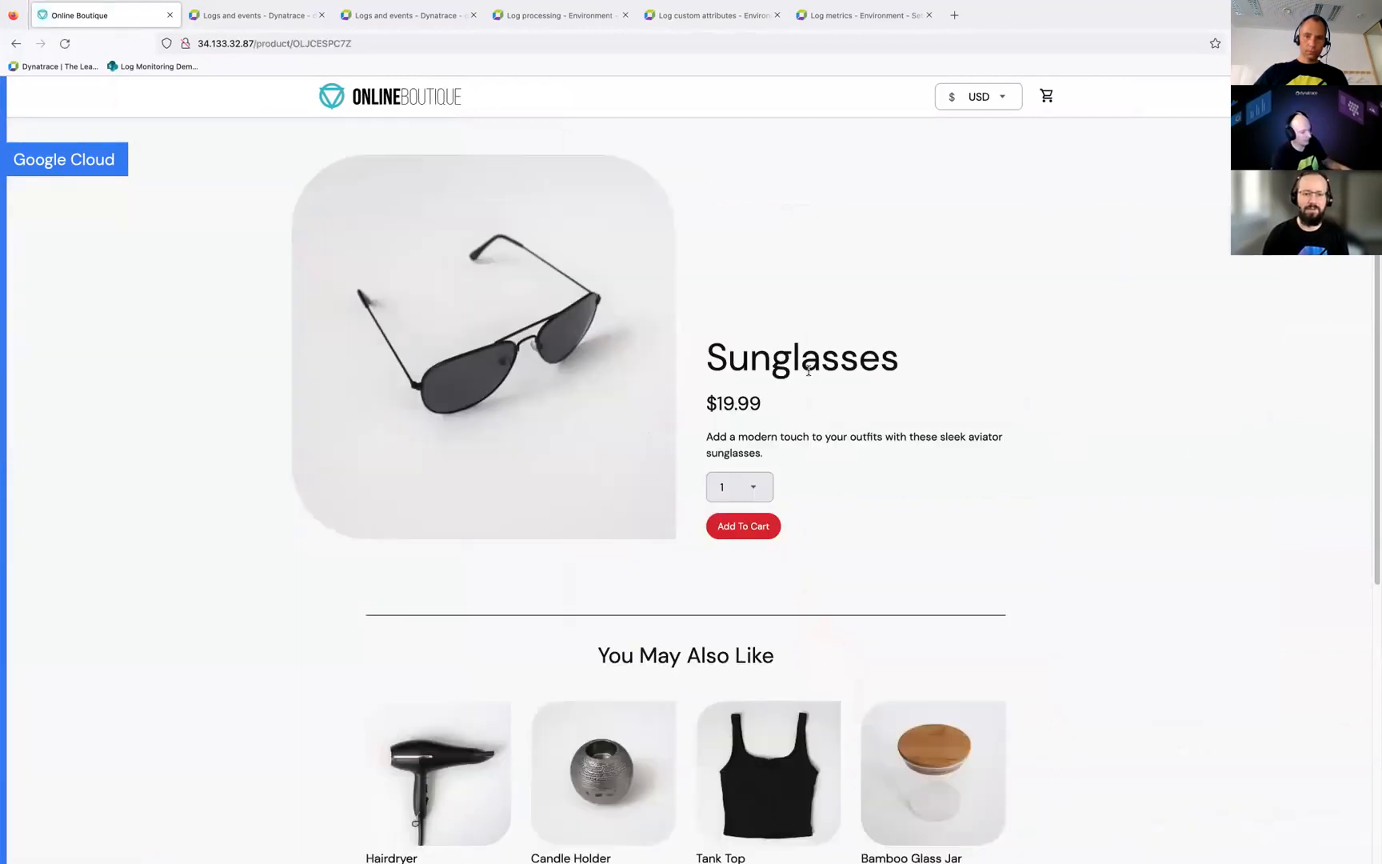
Step: Switch to Dynatrace Logs and events, run the frontend-* query for "http.resp.took_ms", and inspect that attribute in the first log record's content
click(239, 26)
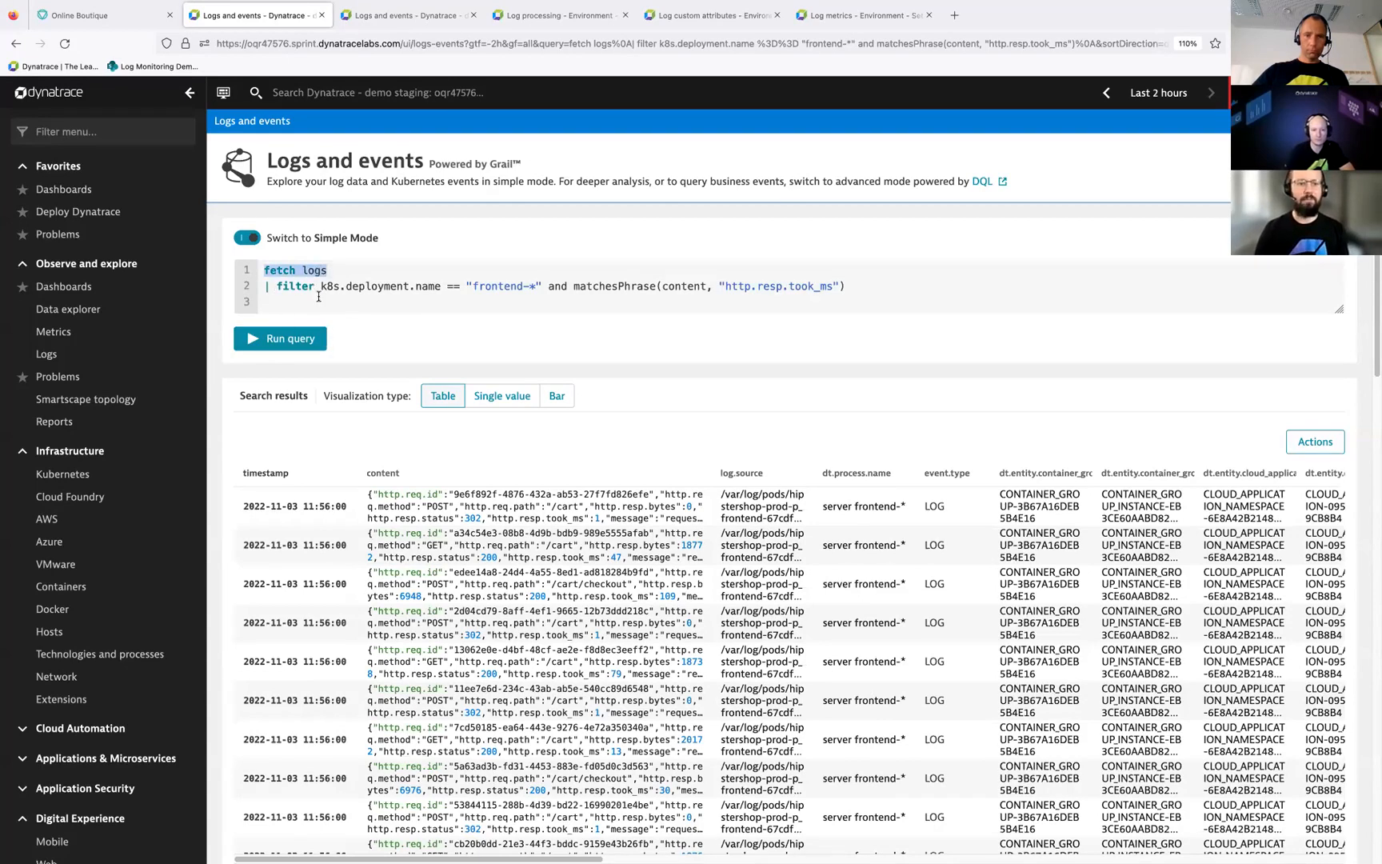
click(293, 338)
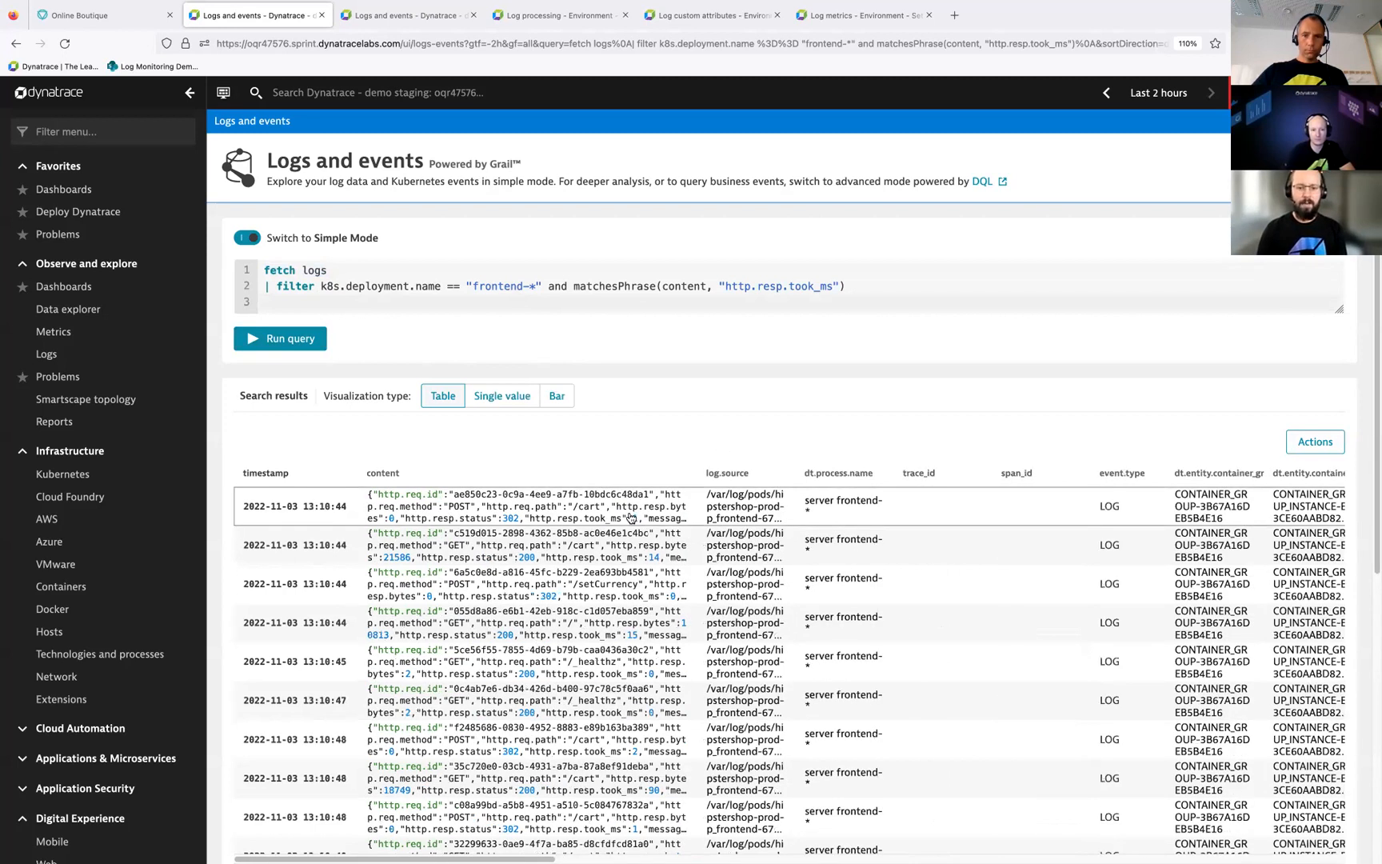
click(615, 520)
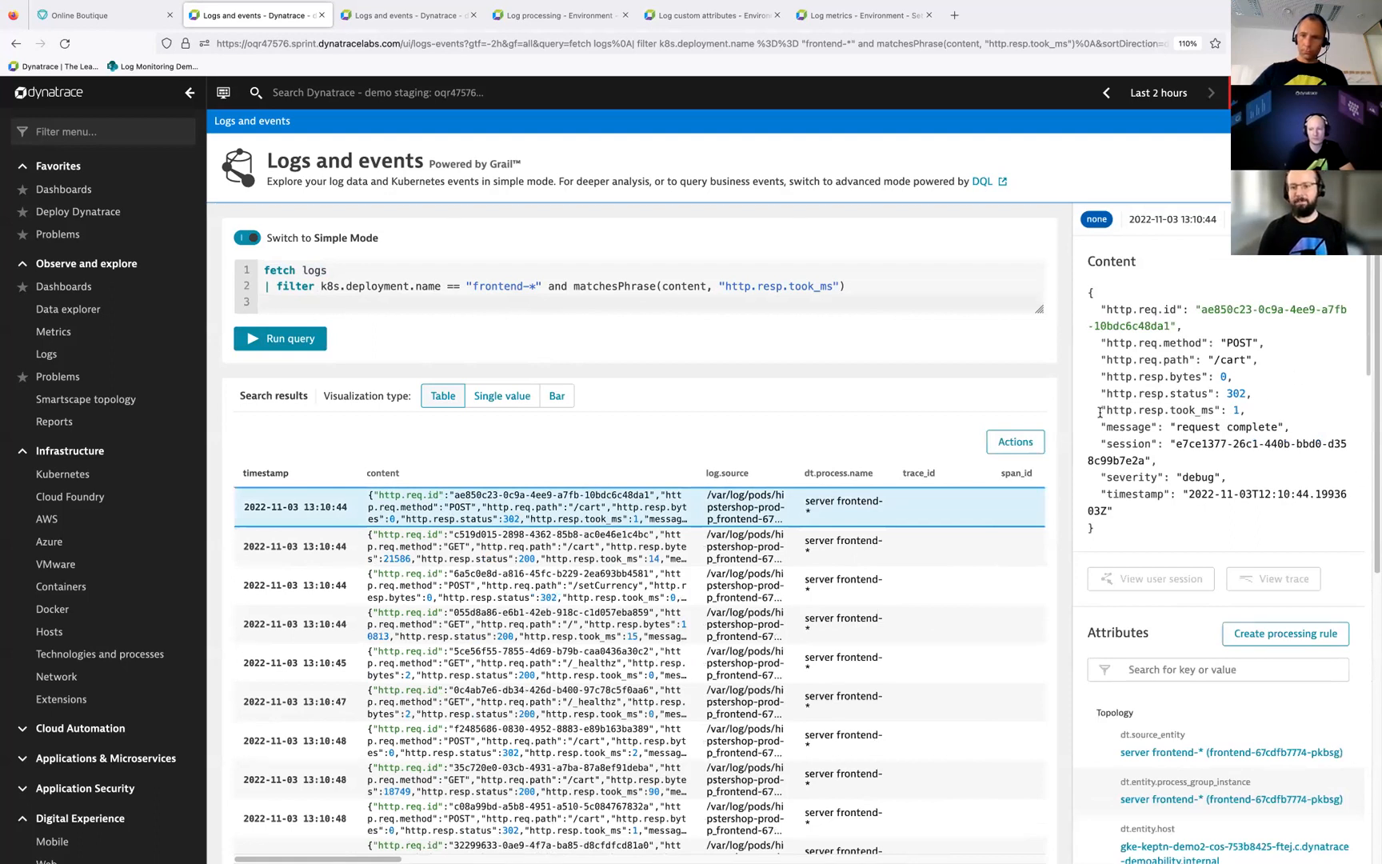
drag(1096, 411, 1278, 415)
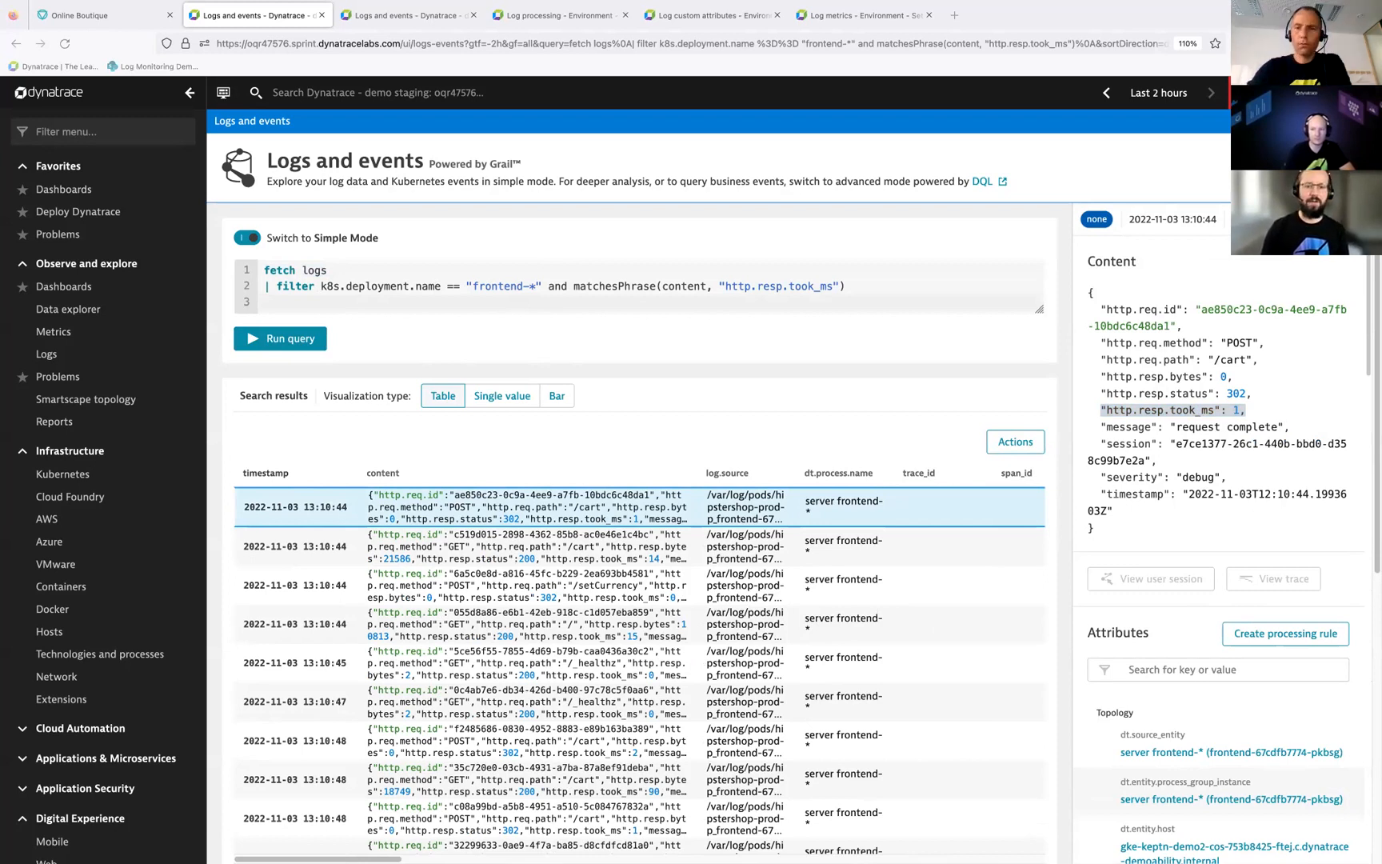
Step: Add the line | parse content, "JSON:json" below the filter line to parse each frontend log record's content
click(866, 297)
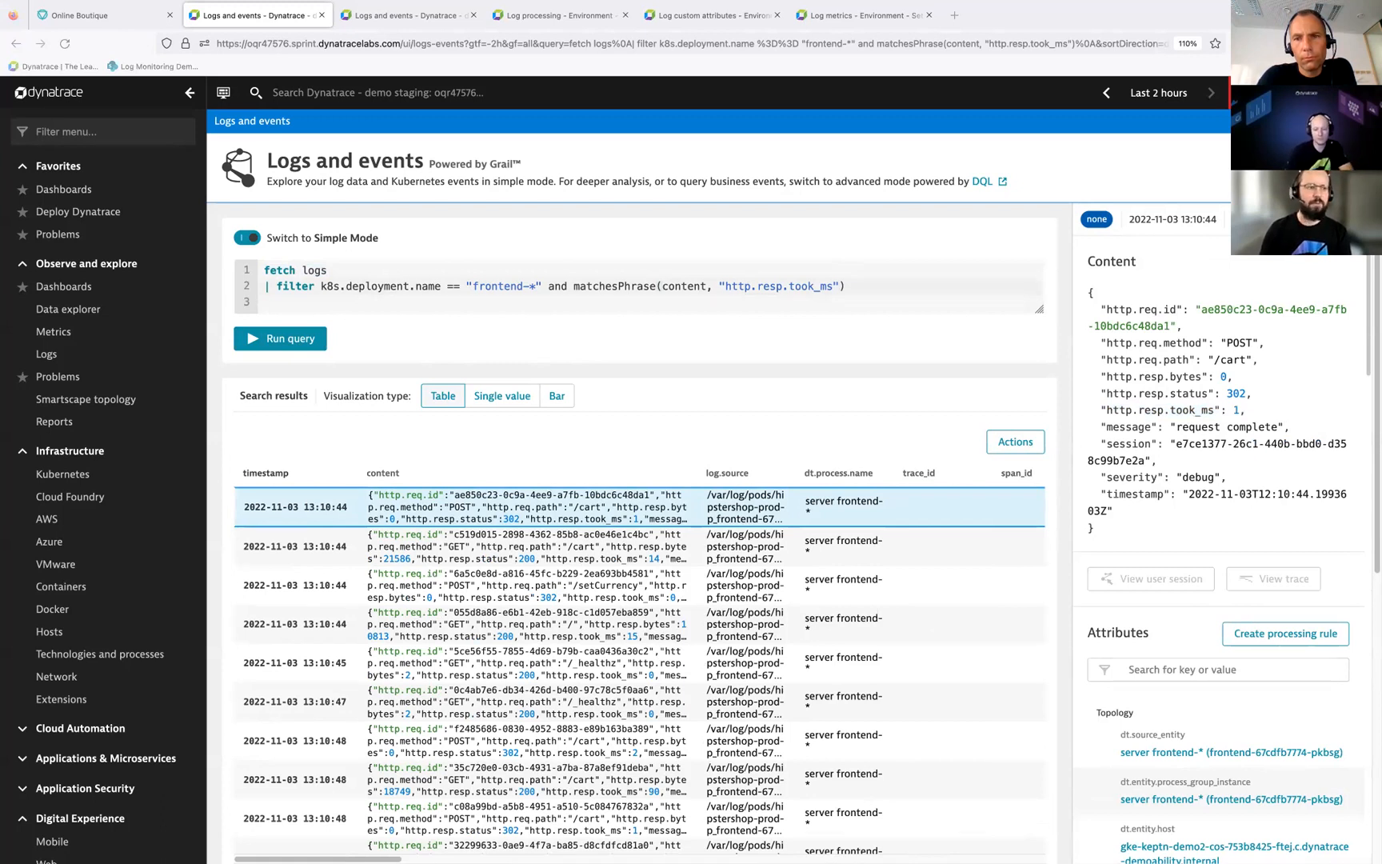
click(901, 287)
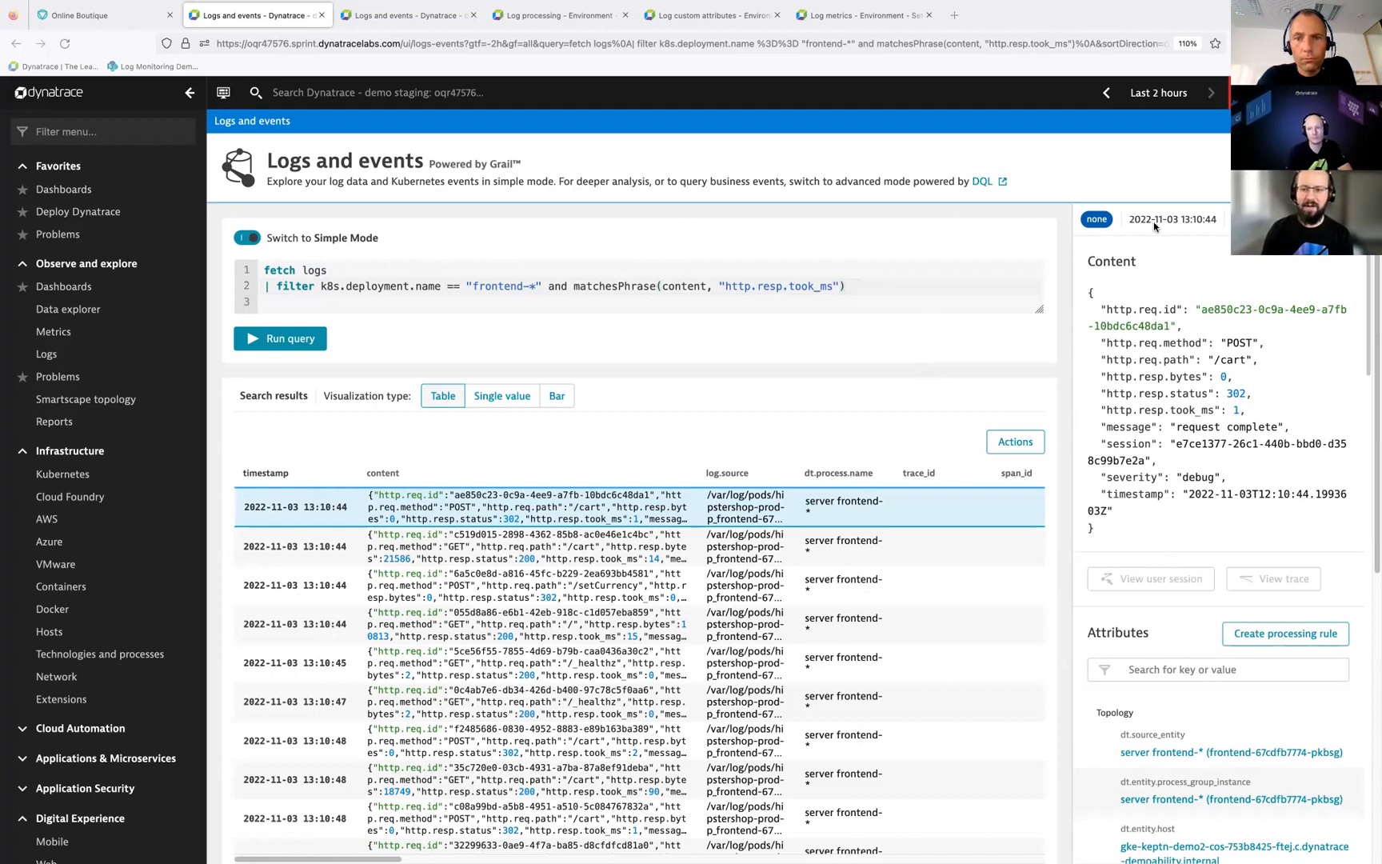
click(1167, 386)
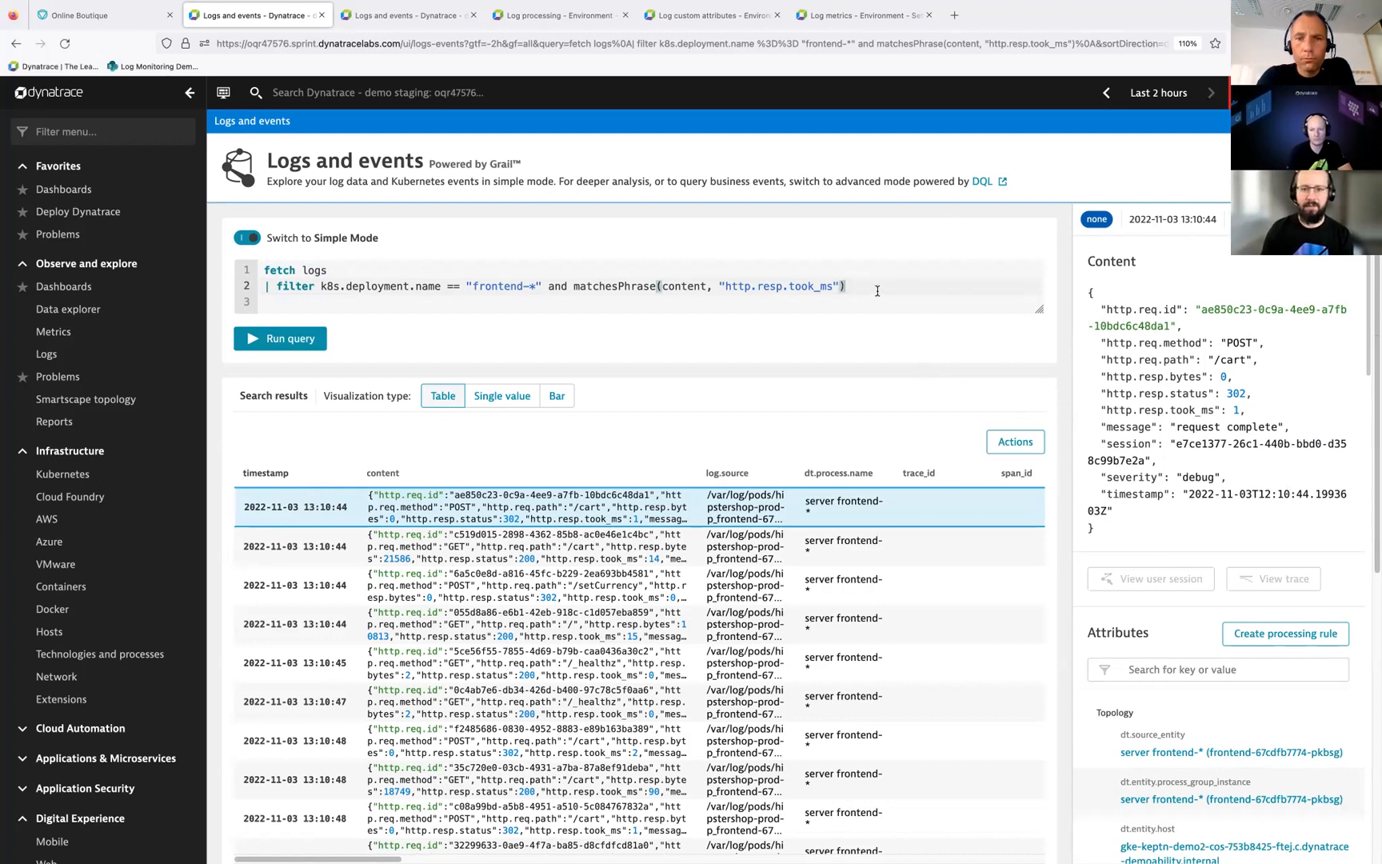
key(Return)
text(| parse content, "JSON:json")
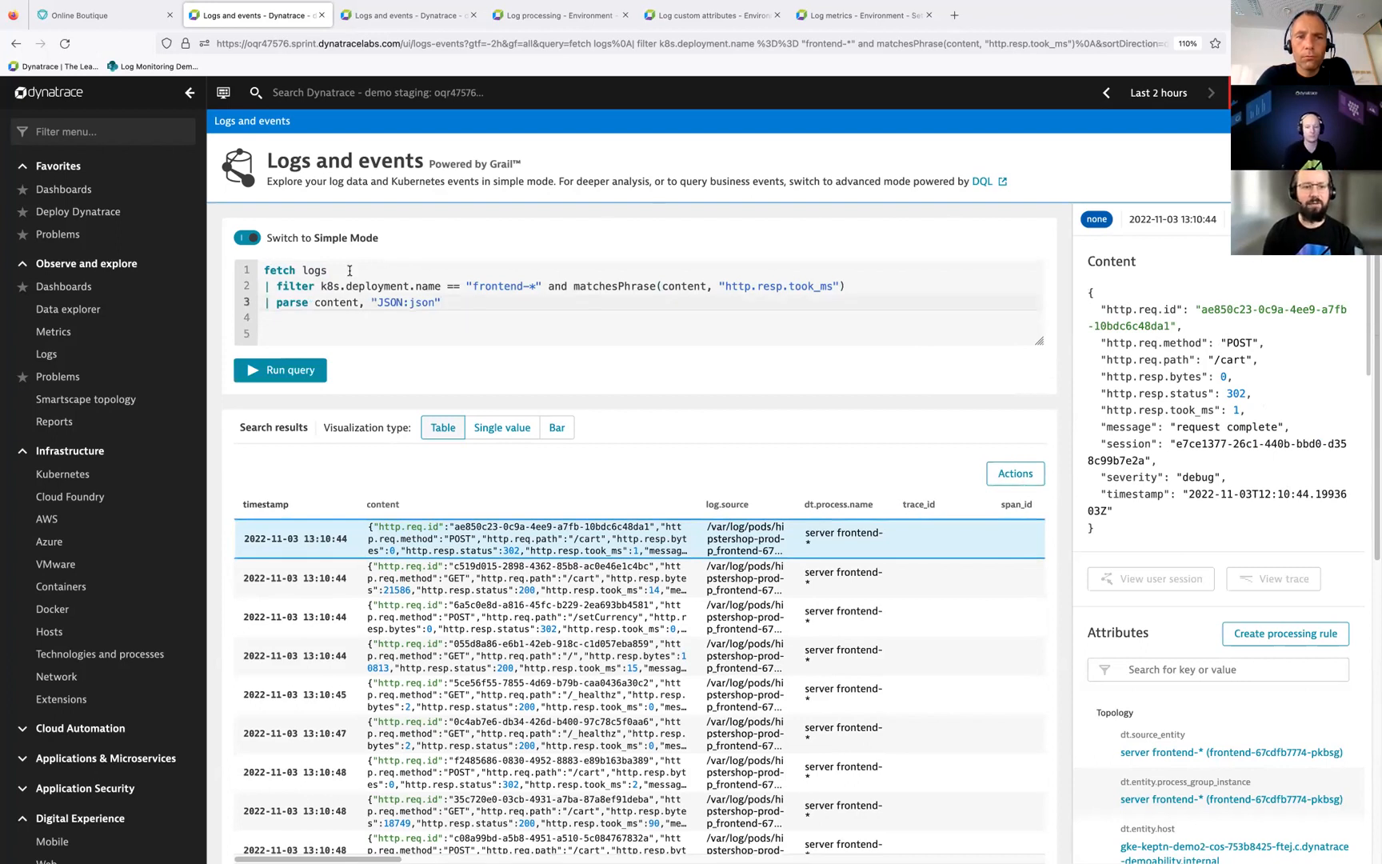
double_click(338, 302)
click(404, 306)
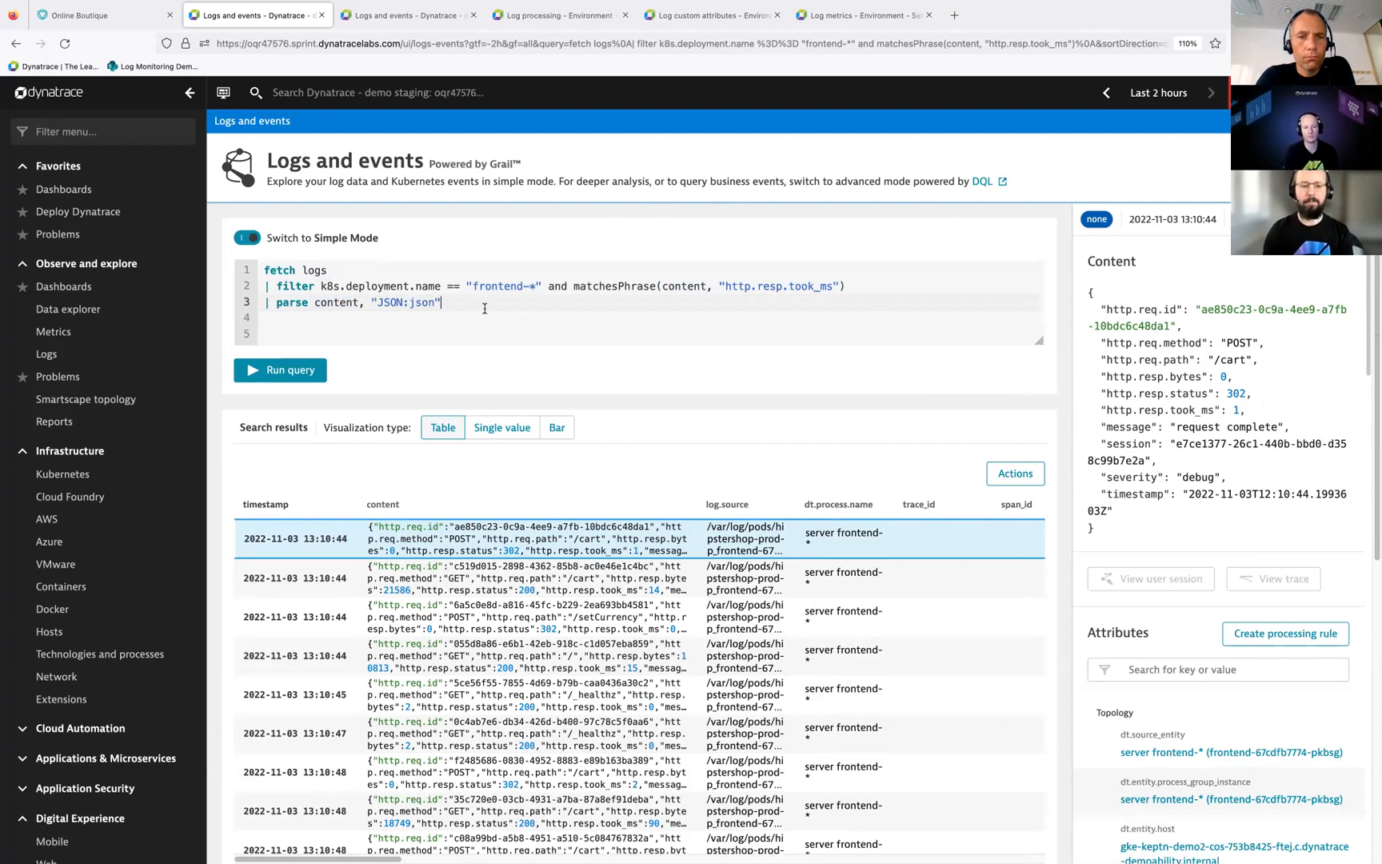
key(Return)
click(416, 303)
double_click(416, 302)
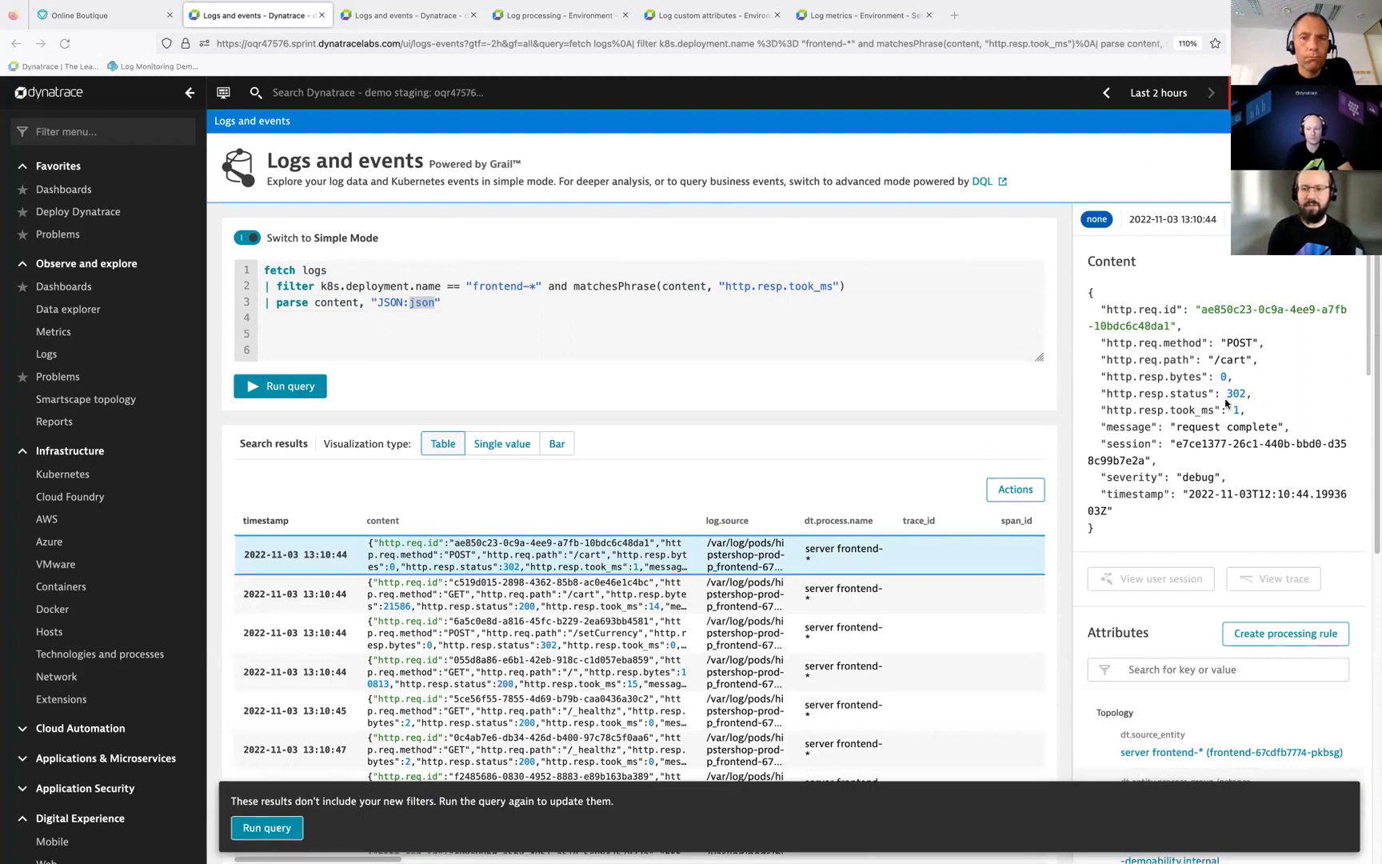
Step: Add the line | summarize avg(json[http.resp.took_ms]), alias: avg_ms below the parse line and run the query
click(518, 301)
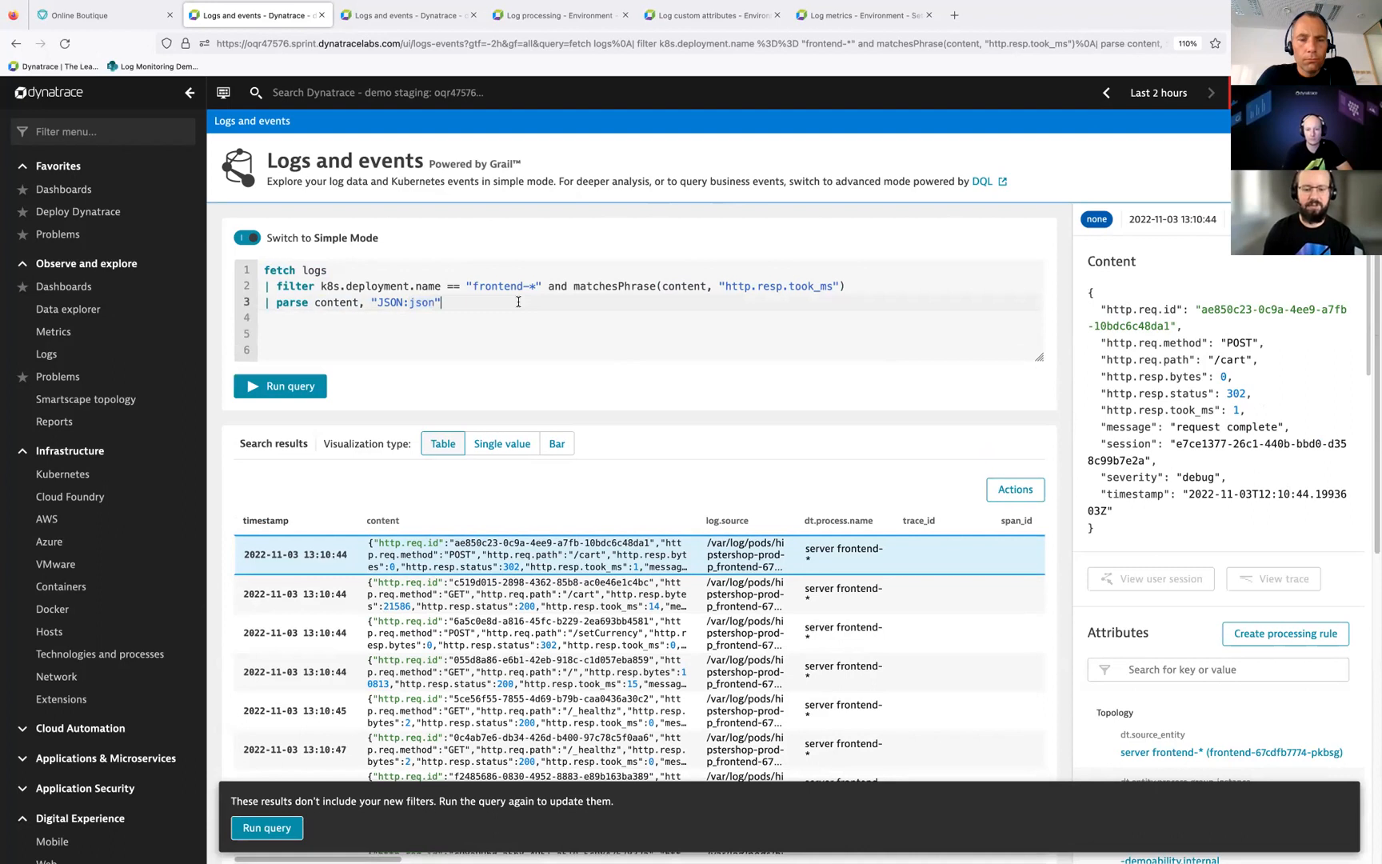
key(Return)
text(| summarize avg(json[http.resp.took_ms]), alias: avg_ms)
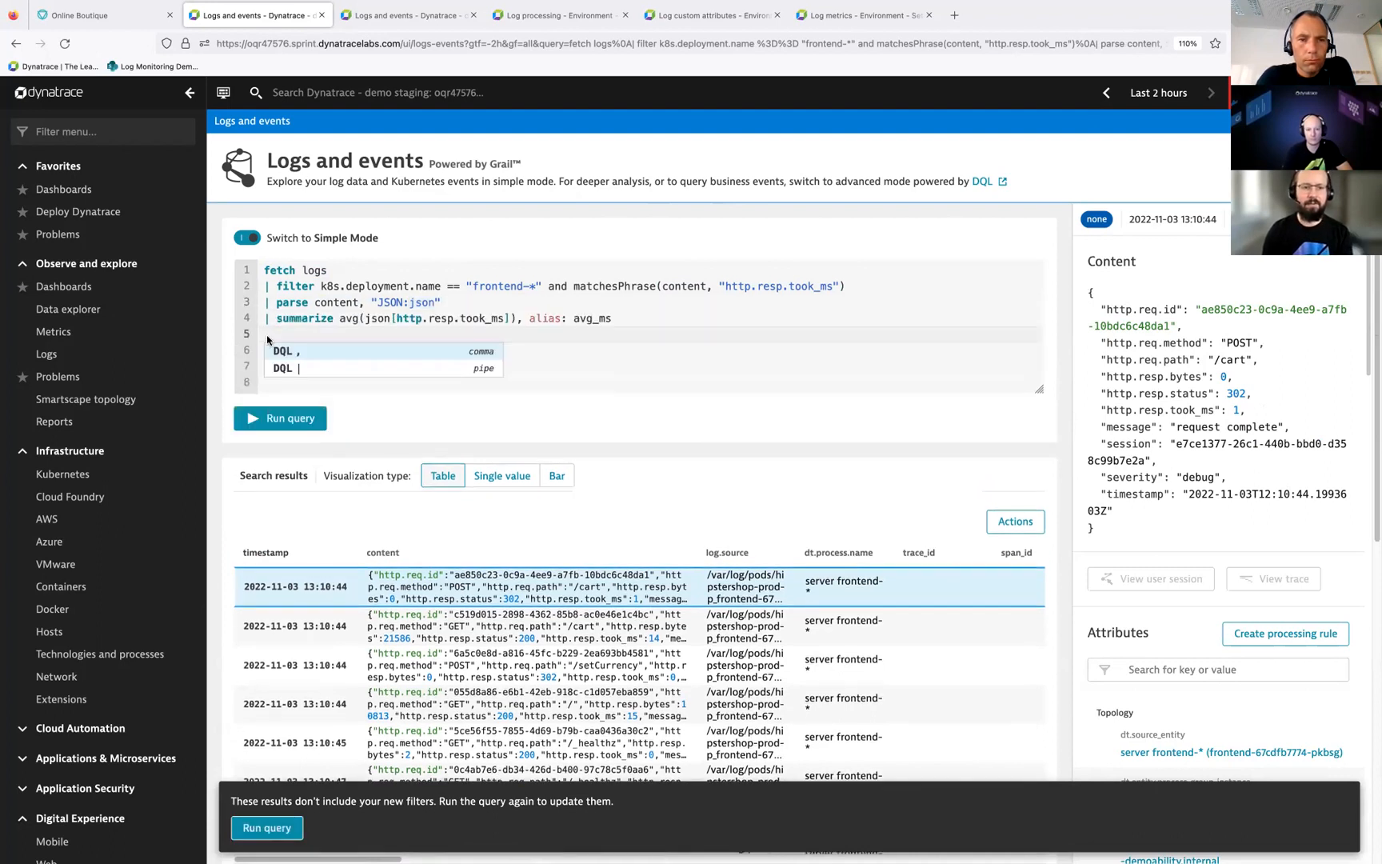
double_click(319, 318)
click(343, 319)
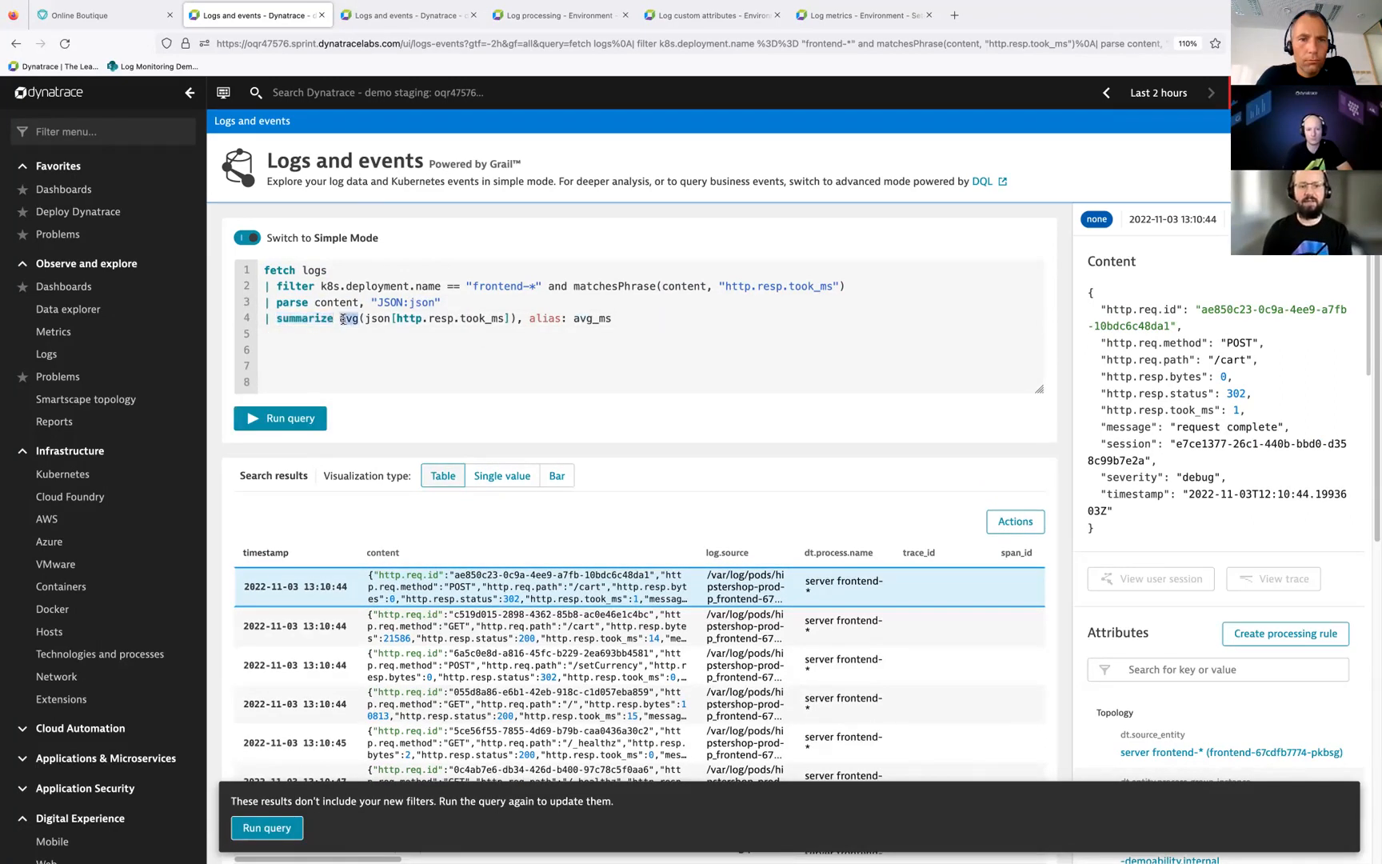
double_click(377, 319)
double_click(414, 319)
drag(432, 319, 470, 320)
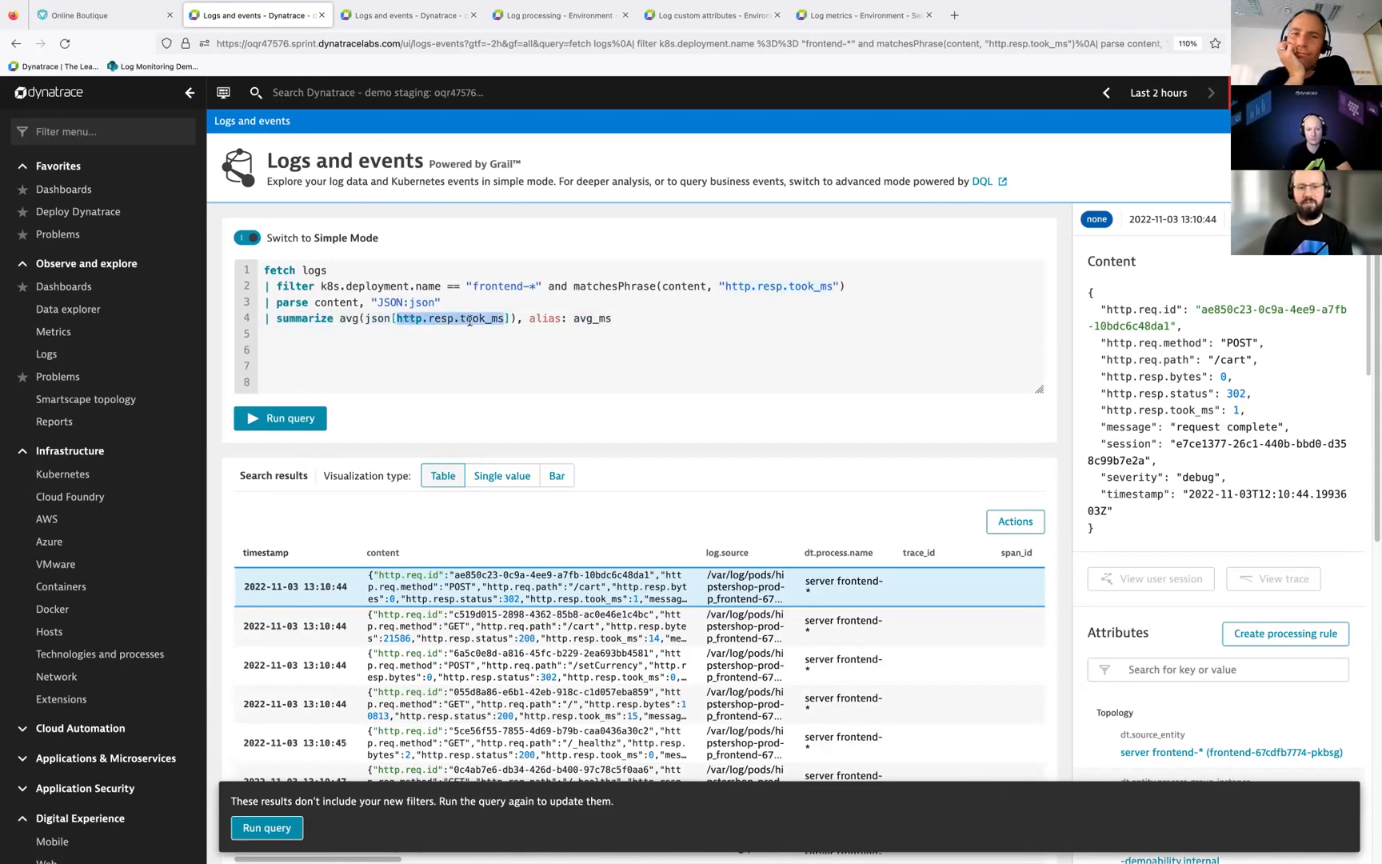
drag(529, 319, 612, 320)
click(634, 323)
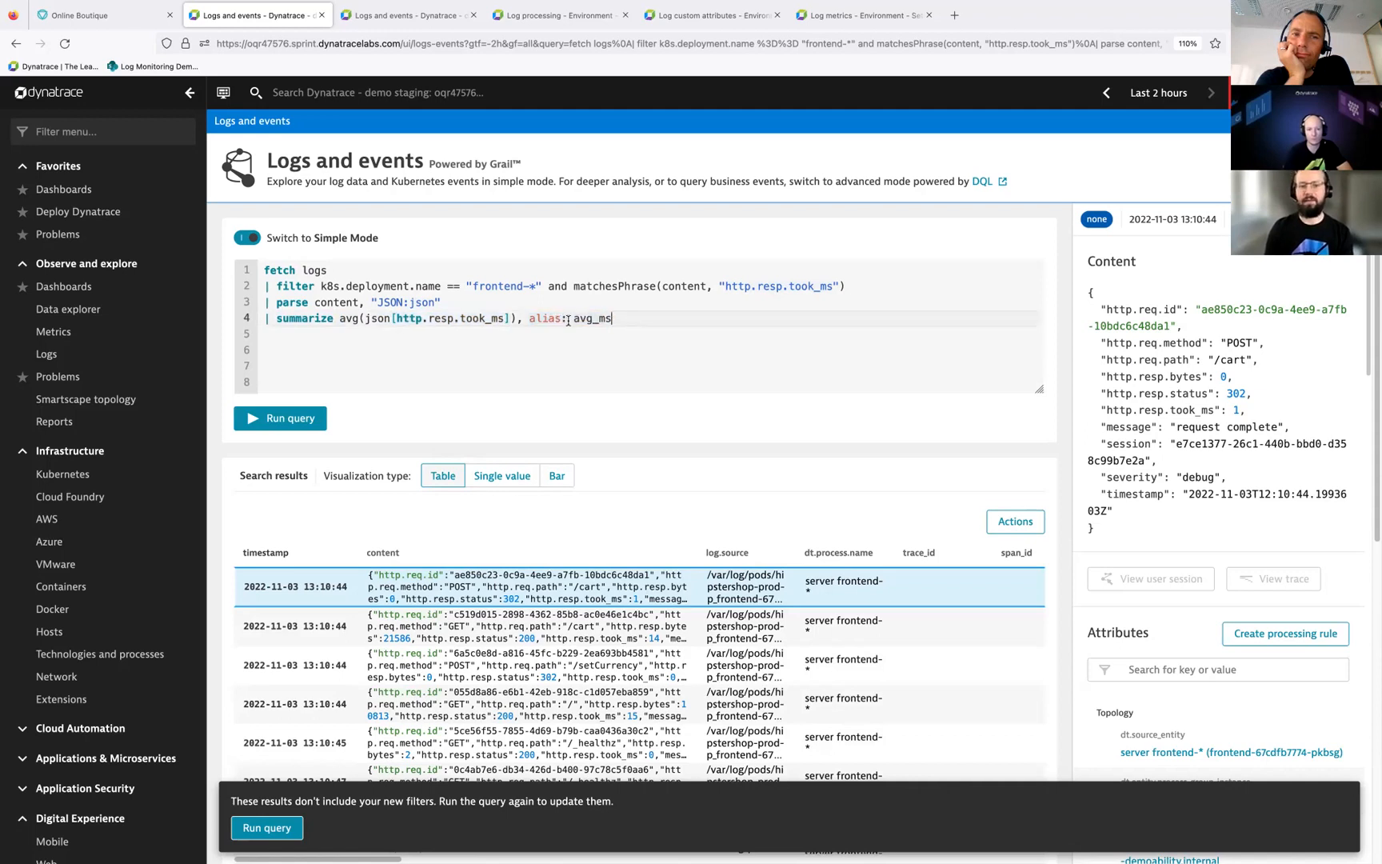
click(290, 419)
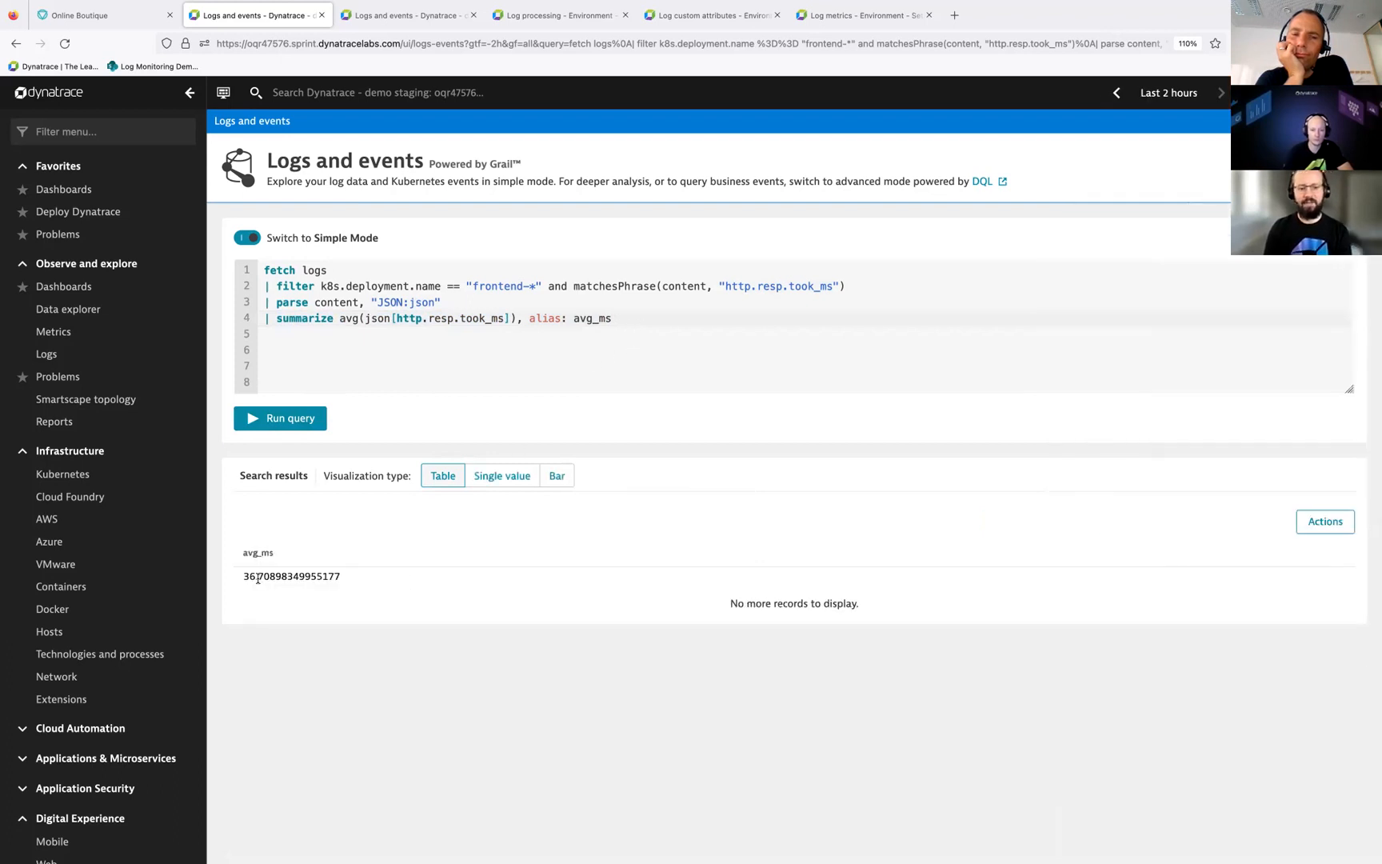
Step: Show the average as a single value and choose a new dashboard as the destination for pinning it
click(500, 480)
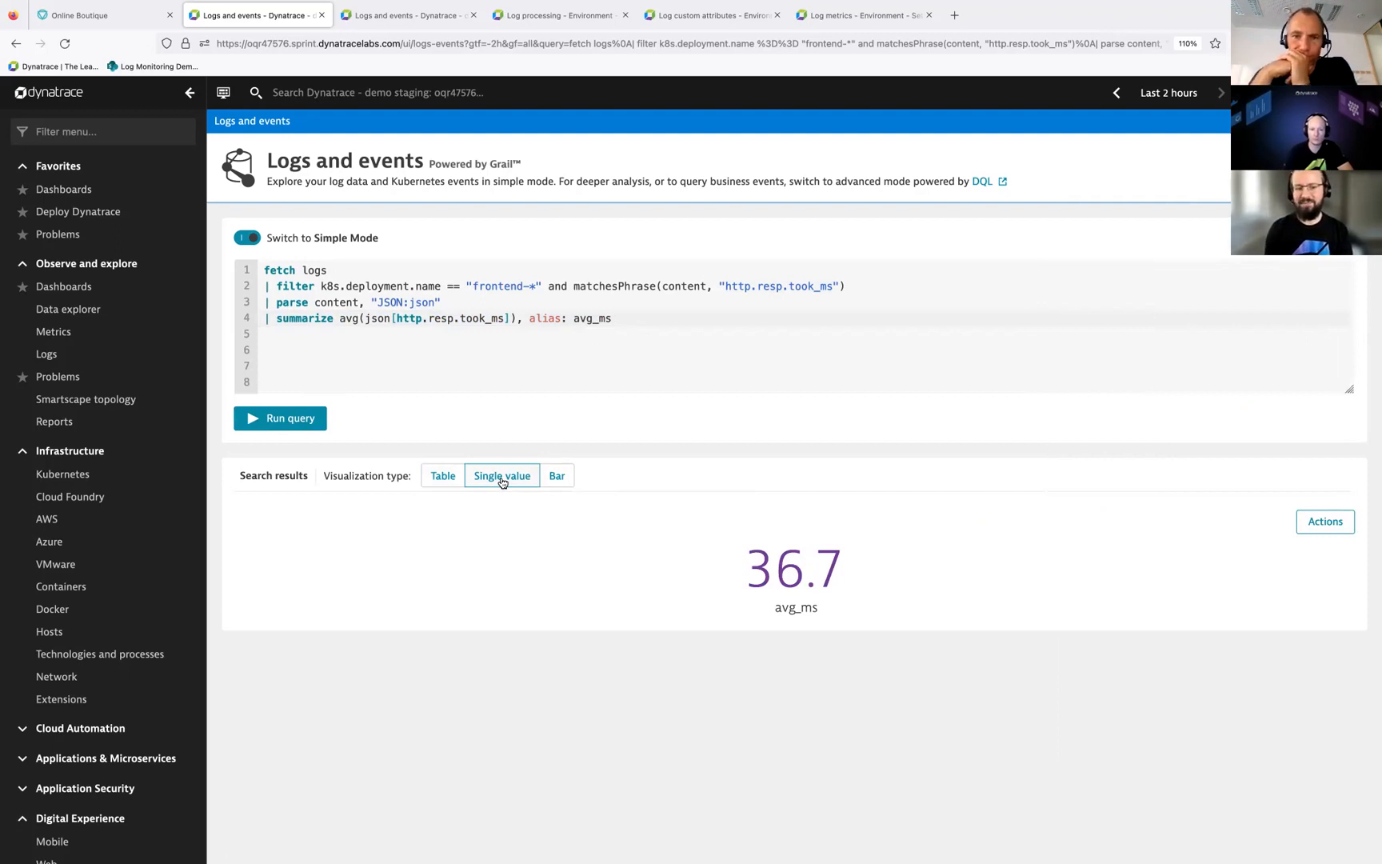
click(1325, 517)
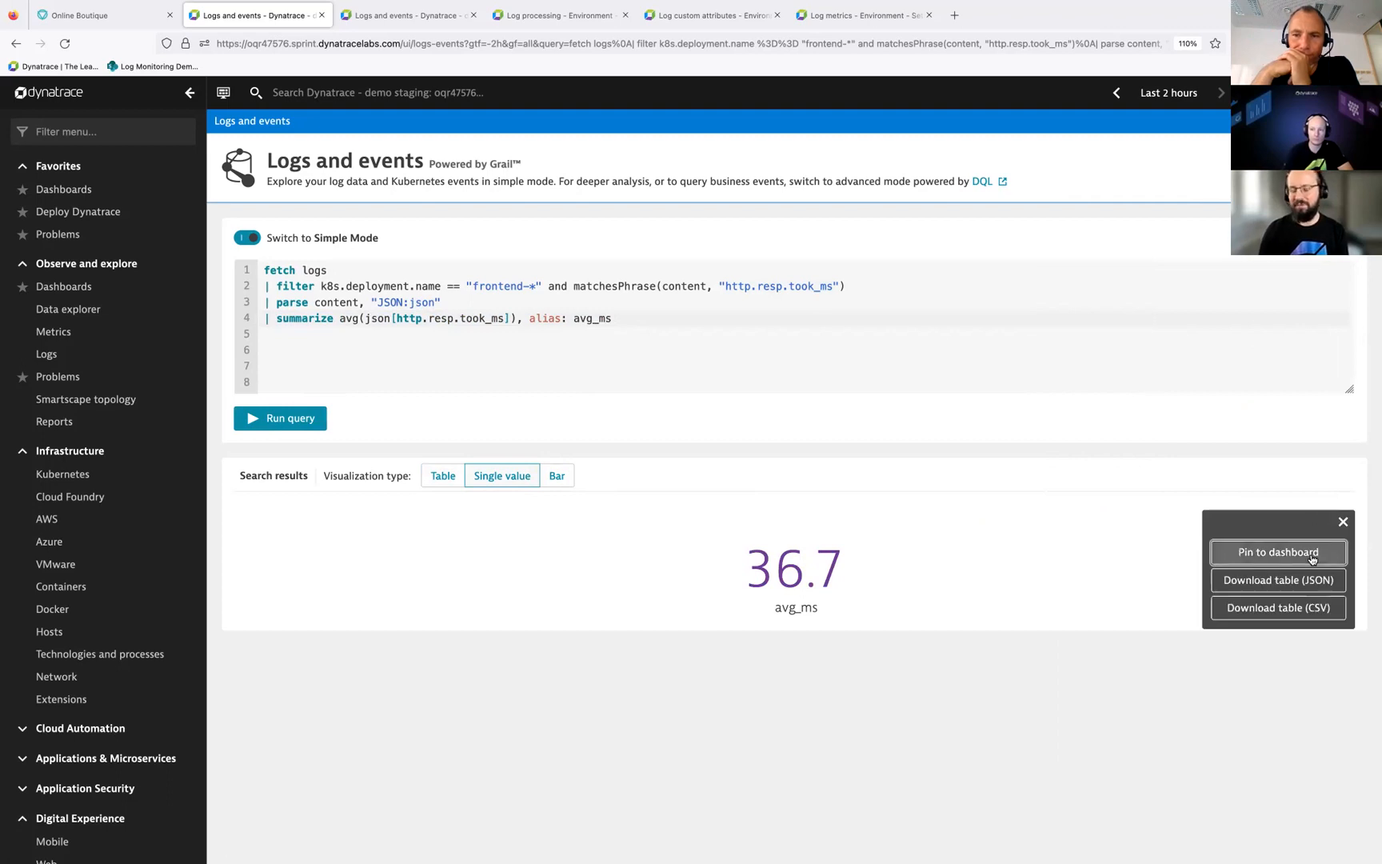
click(1305, 556)
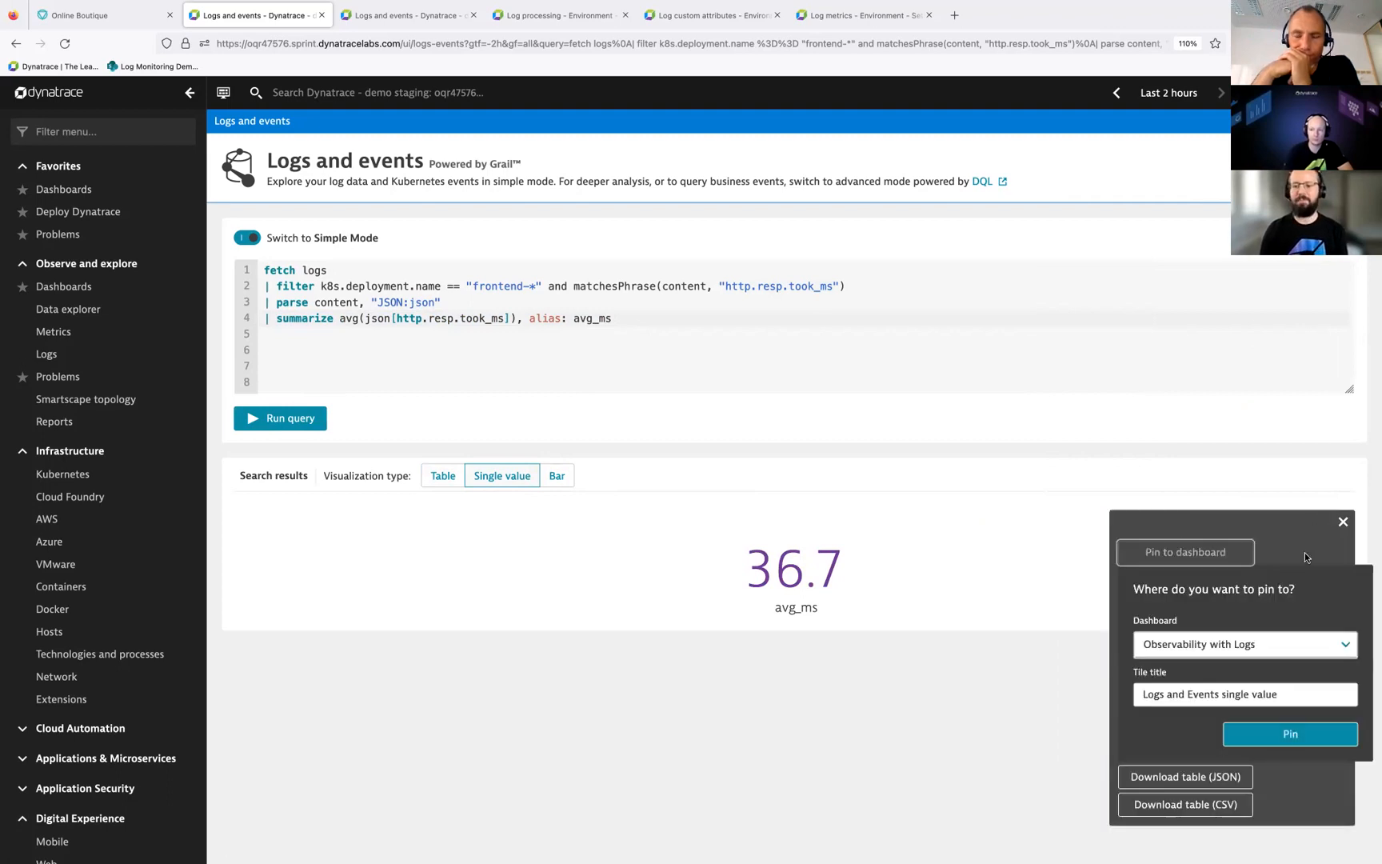
click(1221, 640)
click(1243, 664)
Step: Title the tile "Avg response", pin it and open the new dashboard
triple_click(1191, 695)
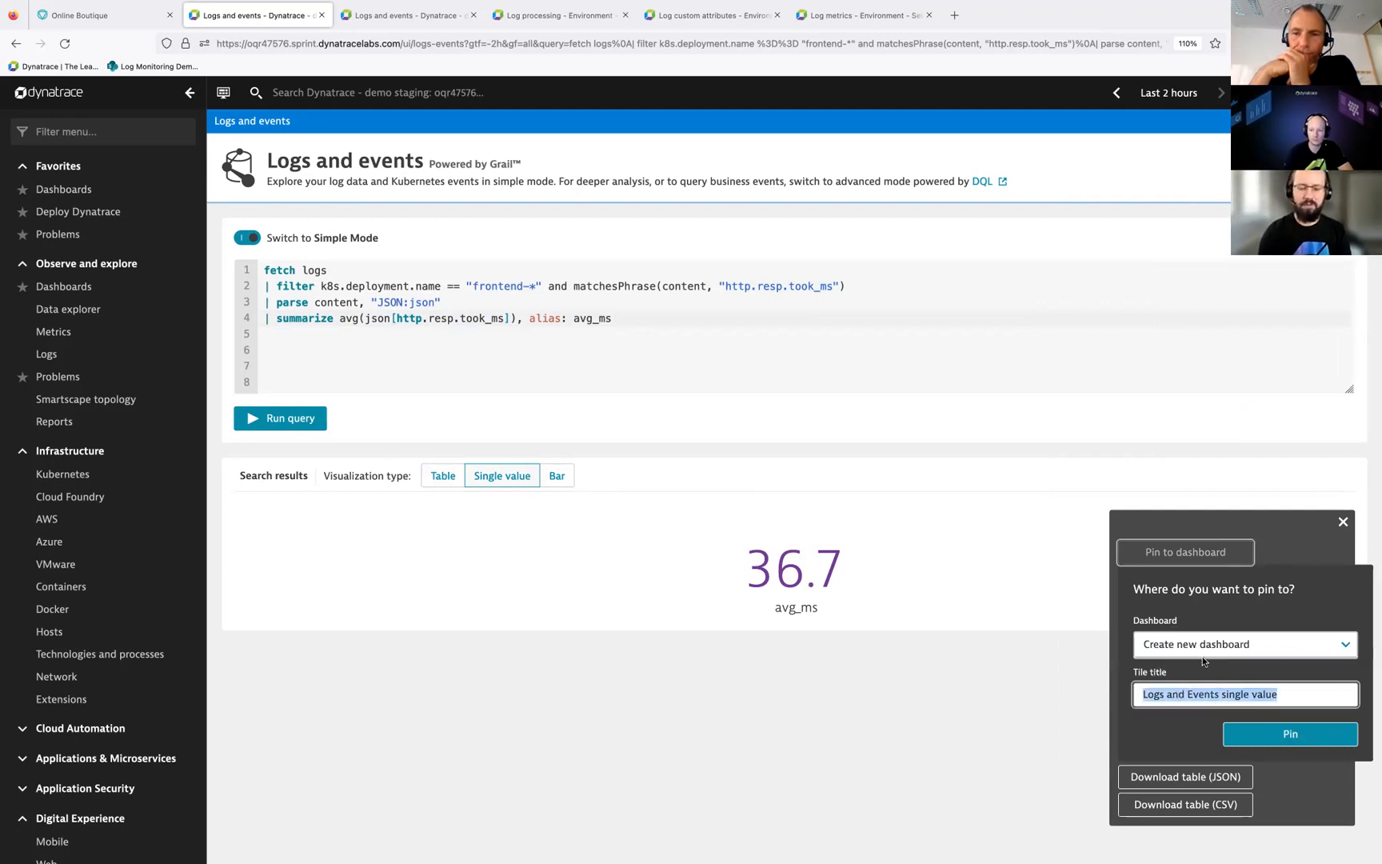
text(Ac)
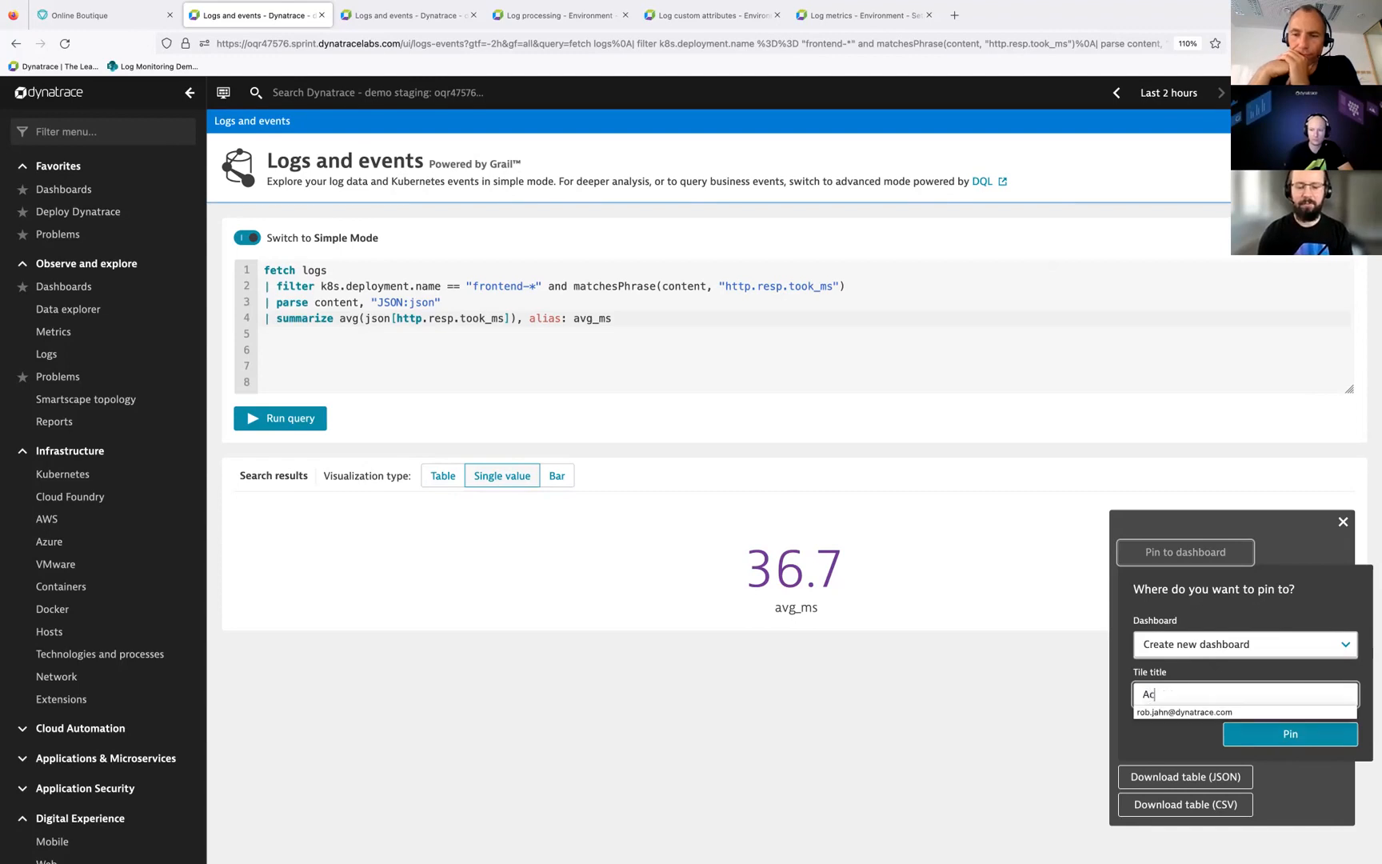
text(g response)
click(1154, 694)
key(BackSpace)
text(v)
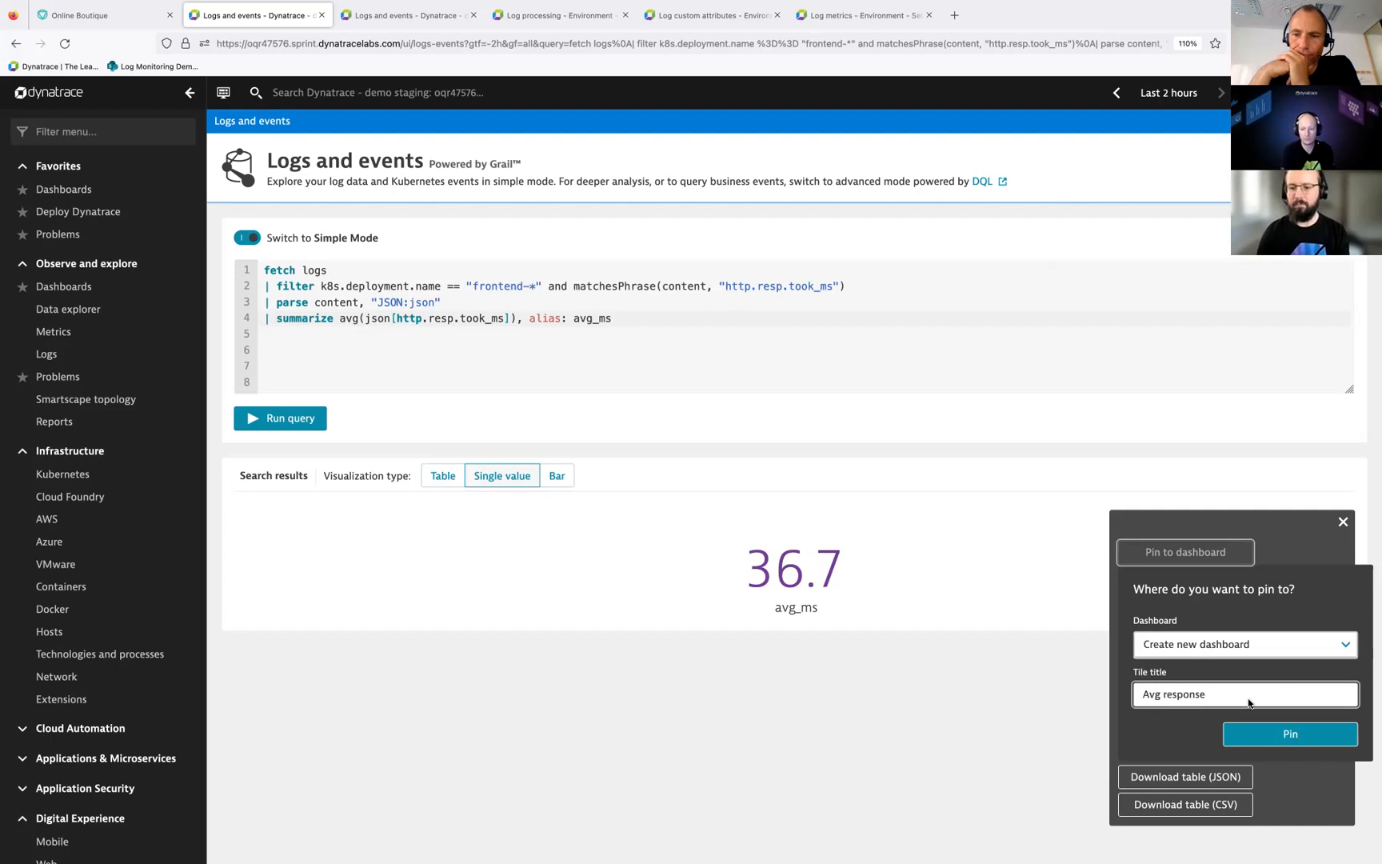
right_click(1324, 753)
key(Escape)
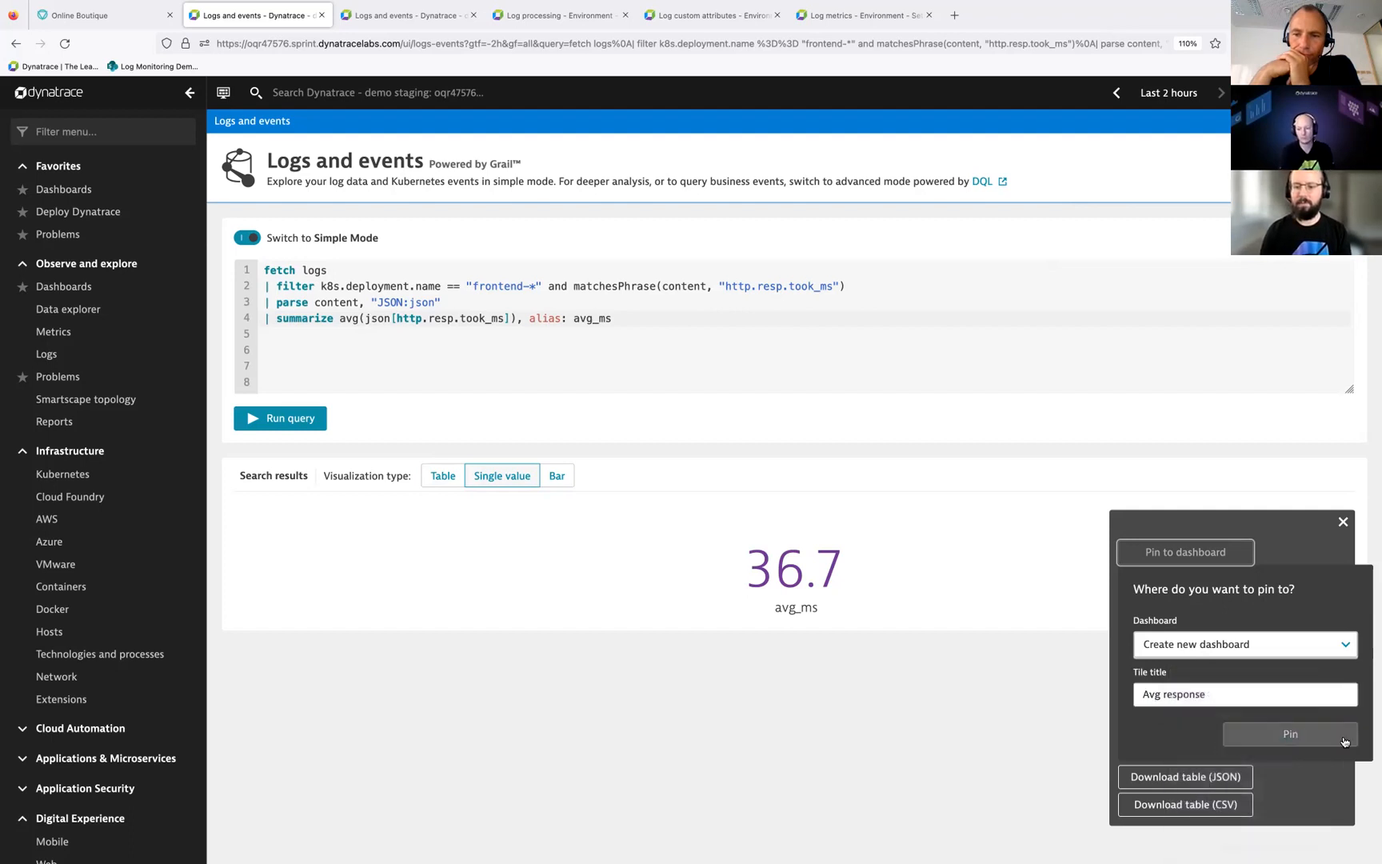
click(1319, 736)
click(1199, 640)
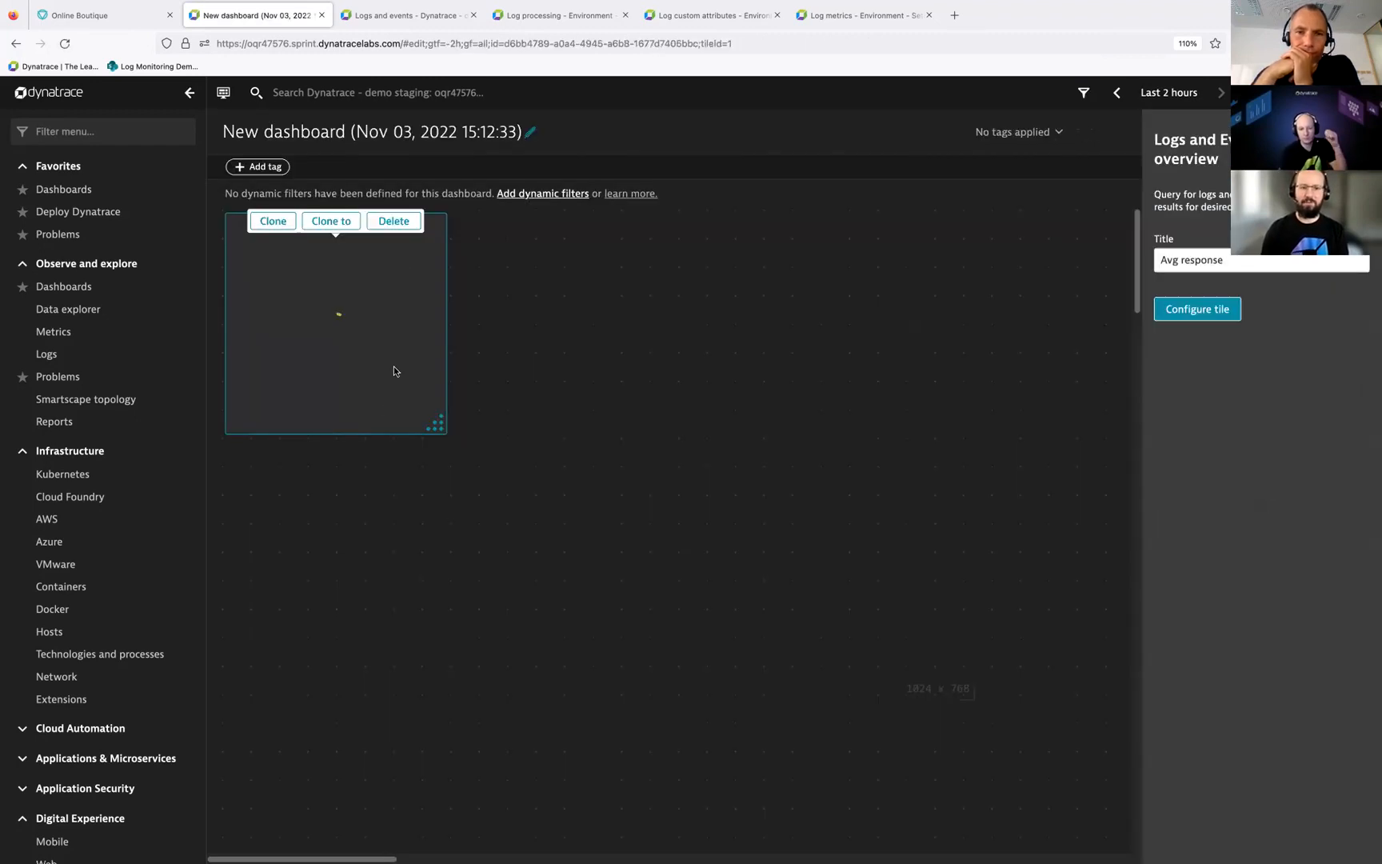
Step: Rename the new dashboard as "Observability from Logs"
click(530, 132)
double_click(510, 132)
key(super+a)
text(Ob)
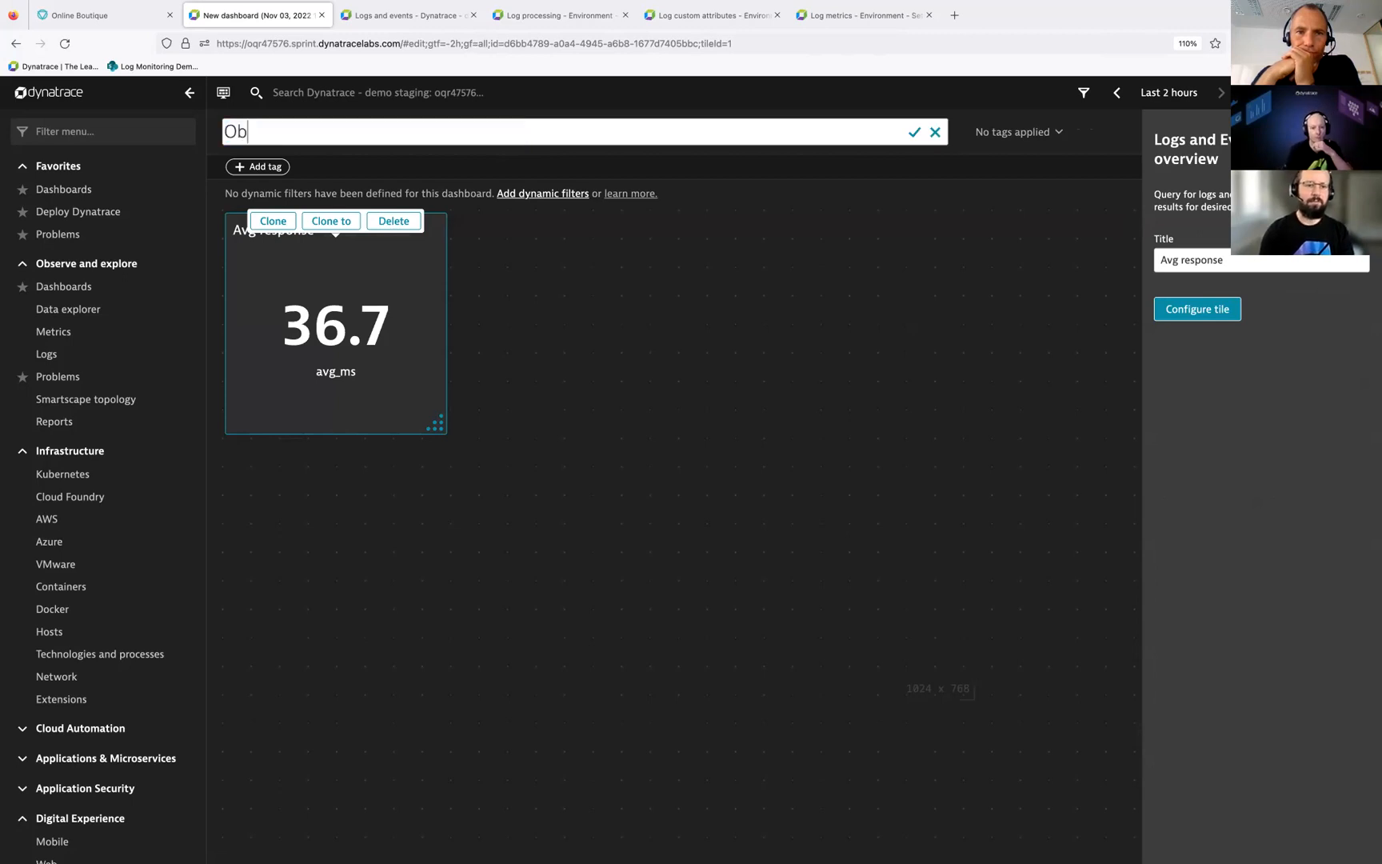
text(servability from Logs)
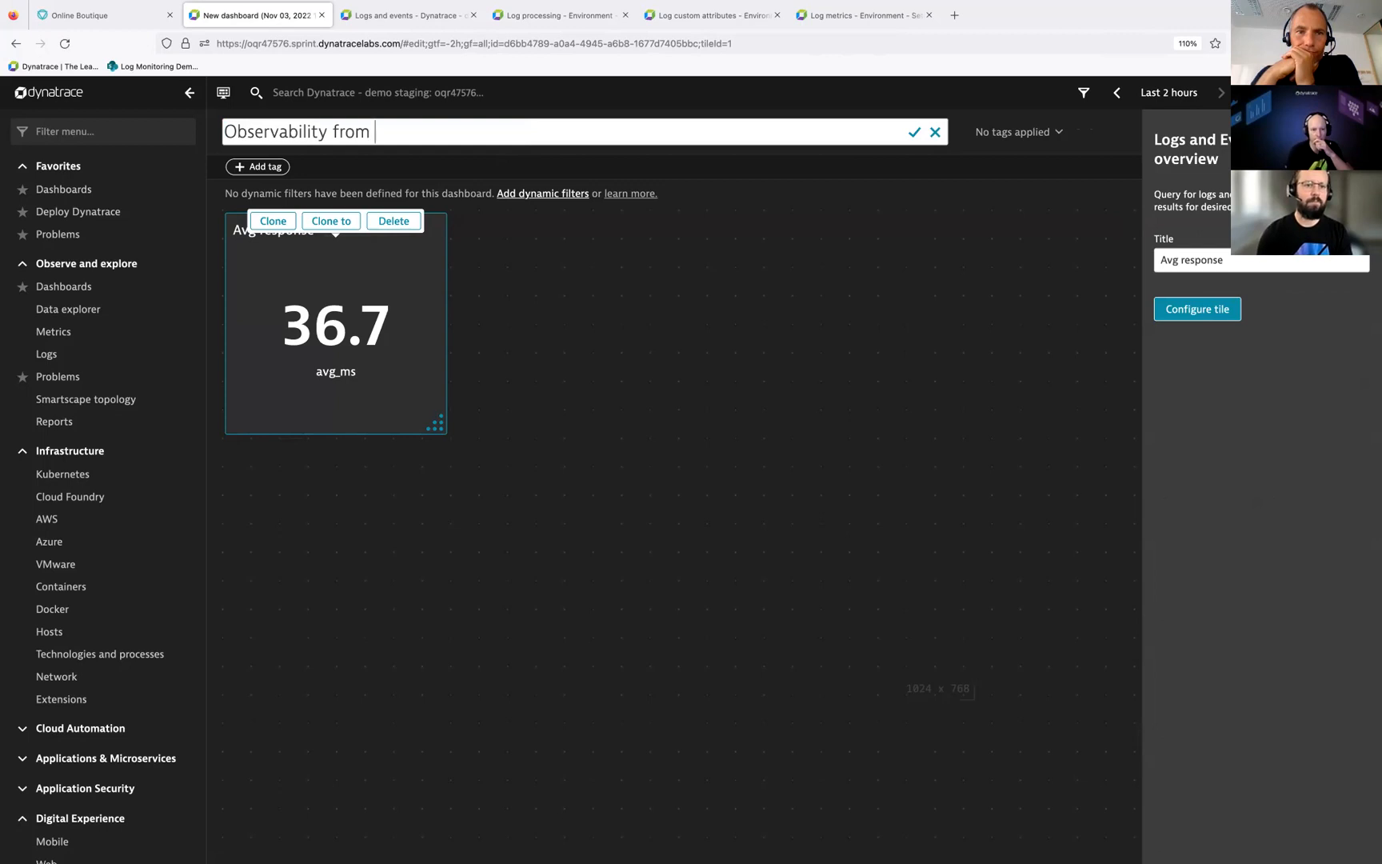
click(475, 331)
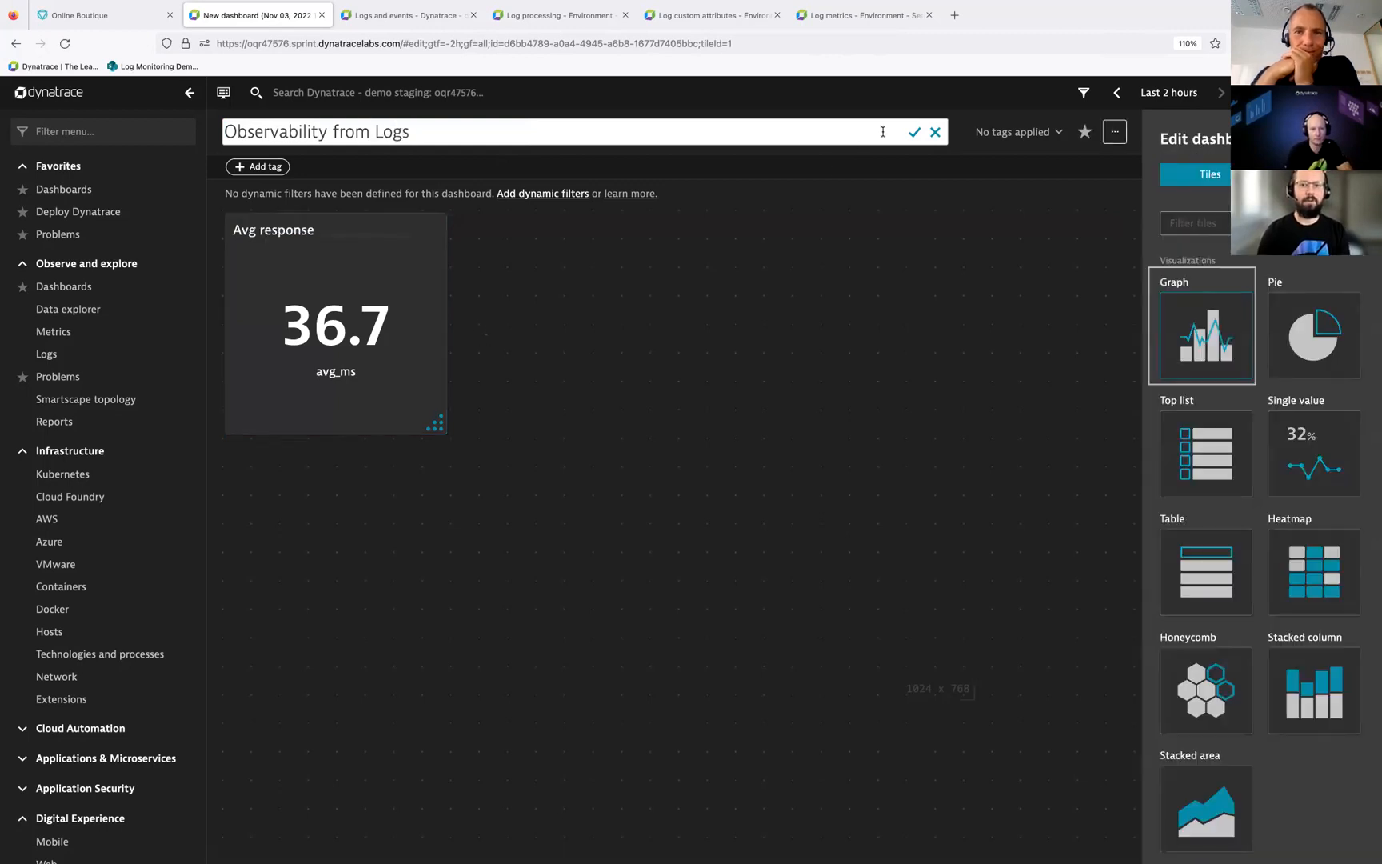
click(914, 133)
Step: Open the Avg response tile's configuration and replace its query with the copied one averaging http.resp.took_ms by http.req.path, sorted by avg_ms descending
click(418, 276)
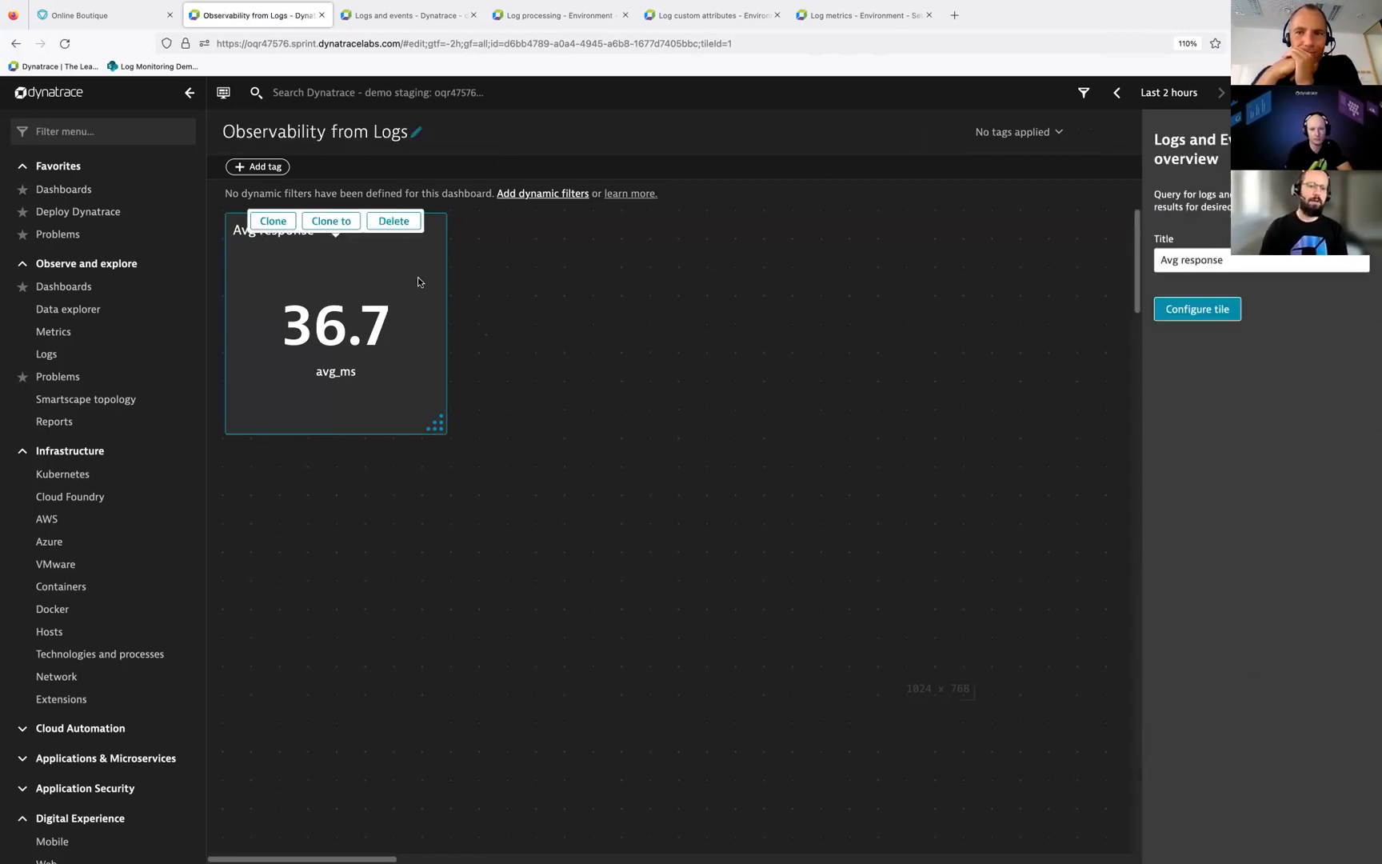
click(1197, 309)
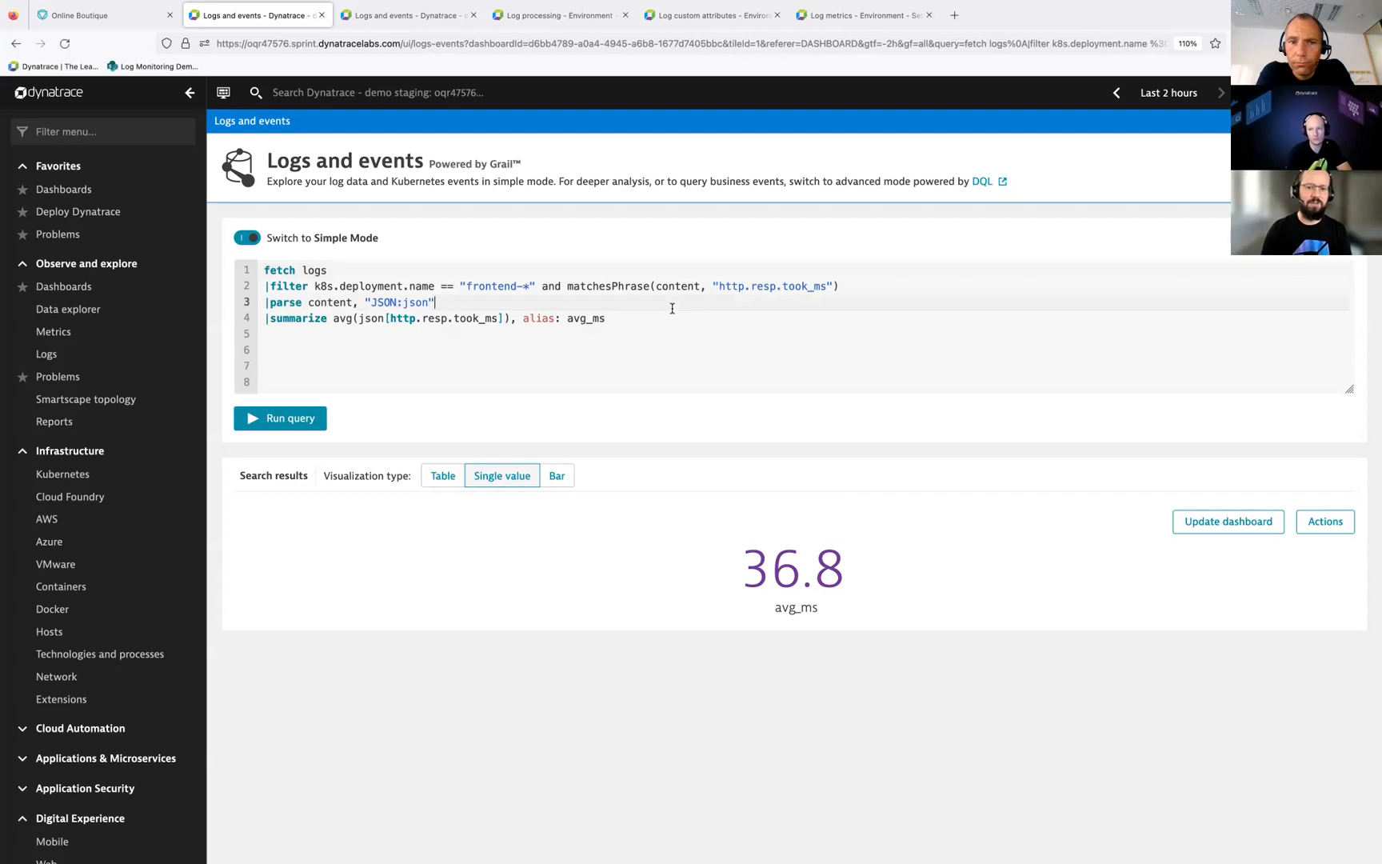
drag(672, 324, 303, 258)
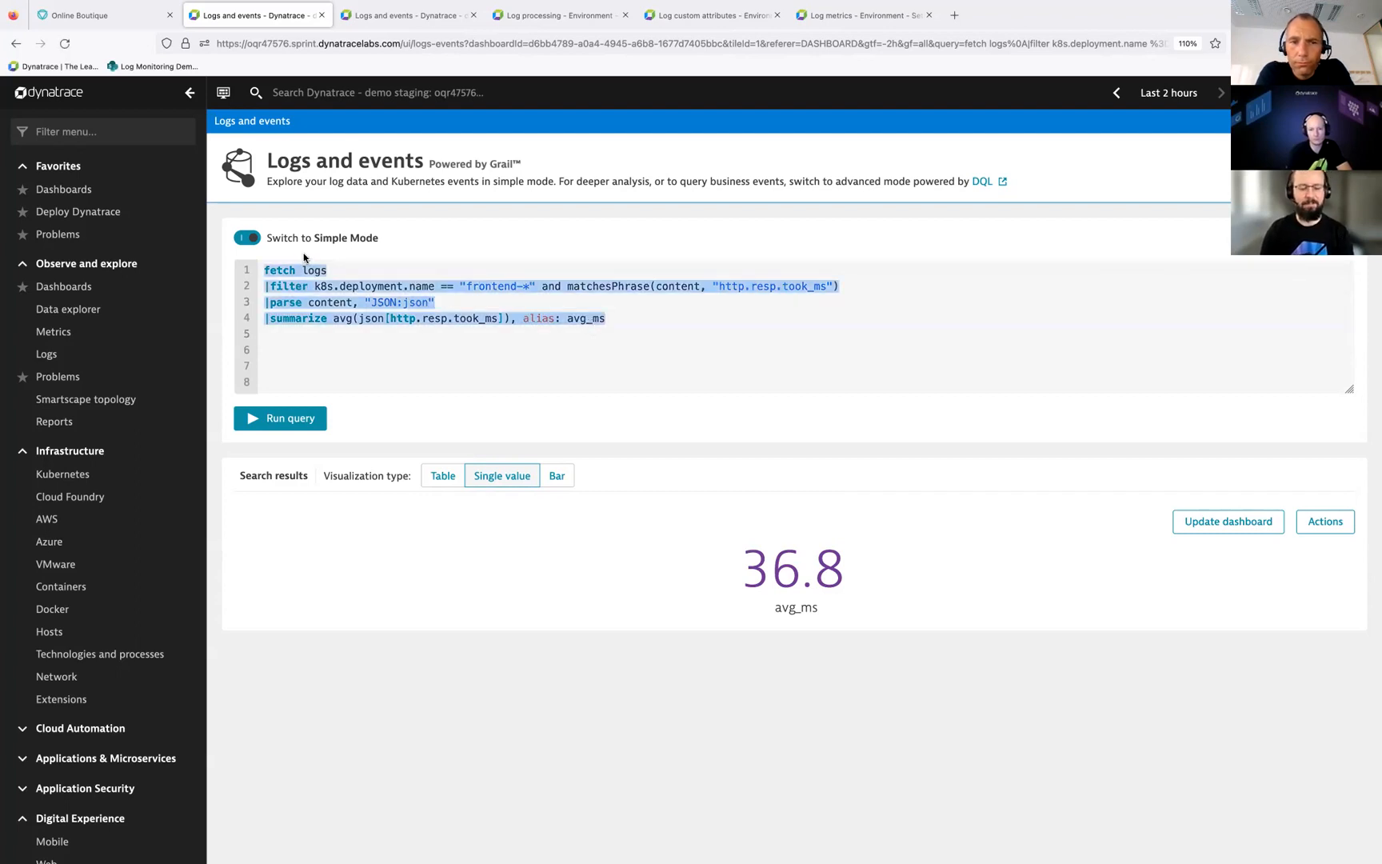
text(fetch logs | filter k8s.deployment.name == "frontend-*" and matchesPhrase(content, "http.resp.took_ms") | parse content, "JSON:json" | fieldsAdd http.req.path = json[http.req.path] | summarize avg(json[http.resp.took_ms]), alias: avg_ms, by: http.req.path | fields http.req.path, avg_ms | sort avg_ms desc)
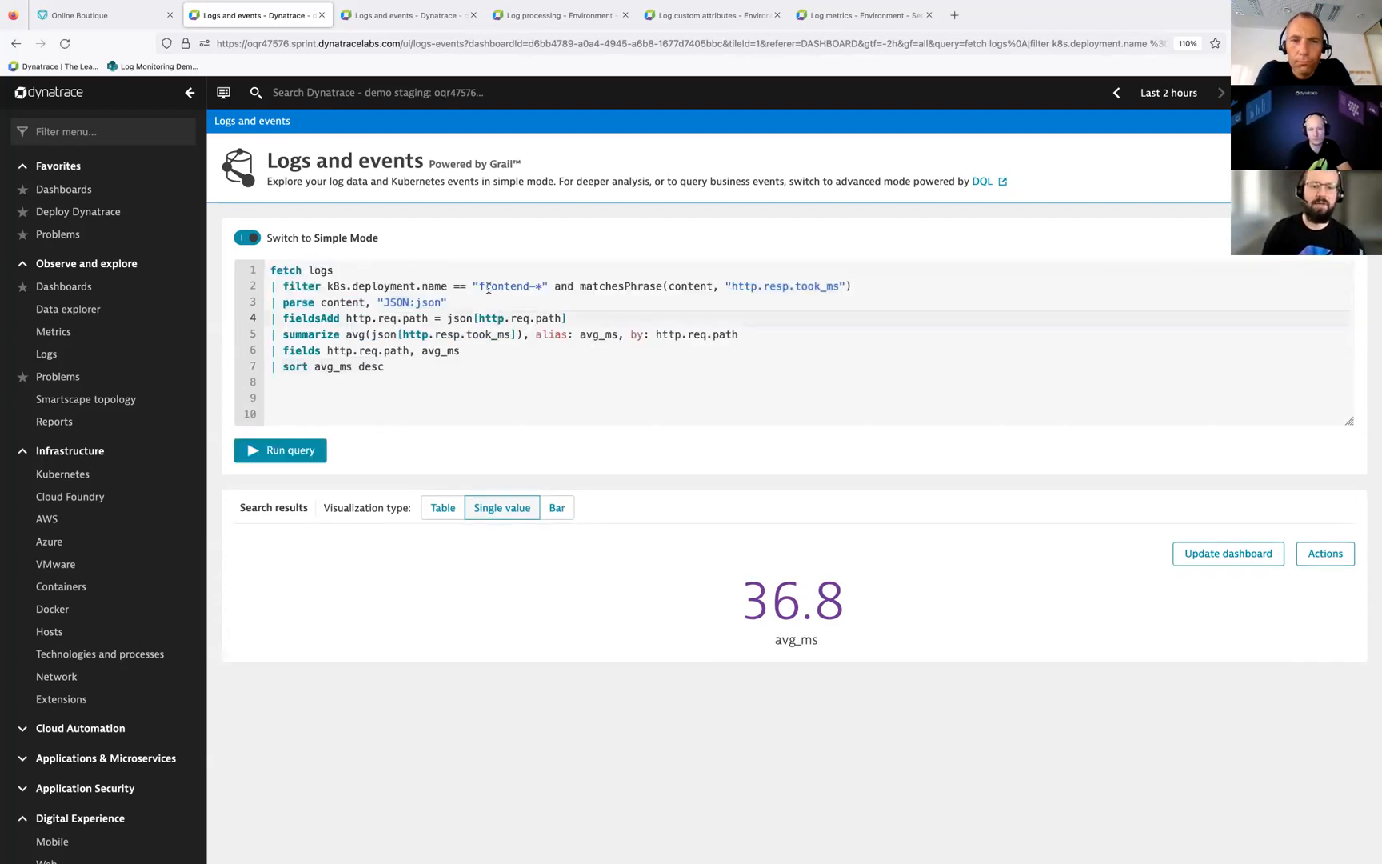
Step: Run the query grouped by http.req.path, show the results as a table and review the average response time per path
drag(625, 335, 784, 337)
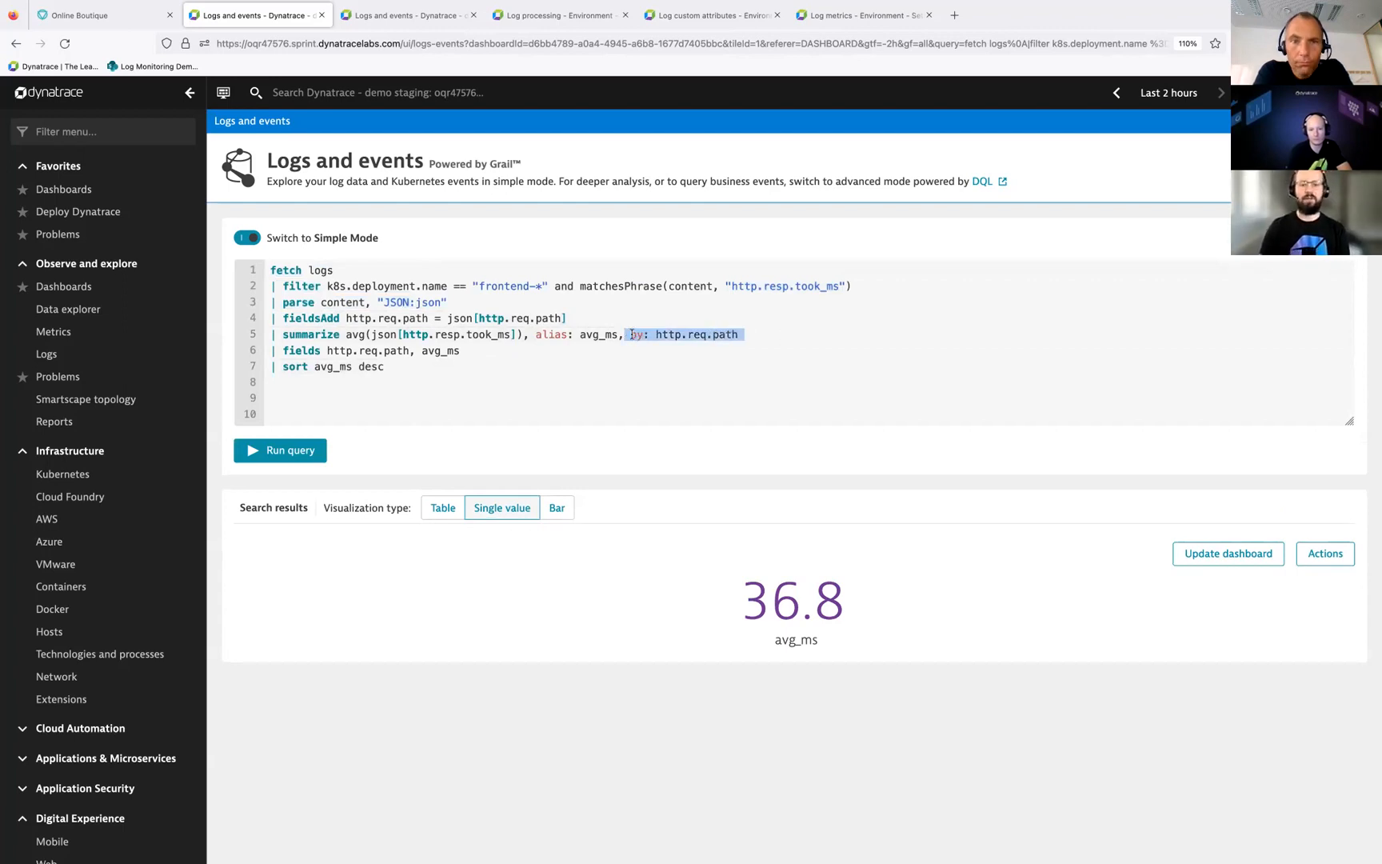
click(722, 336)
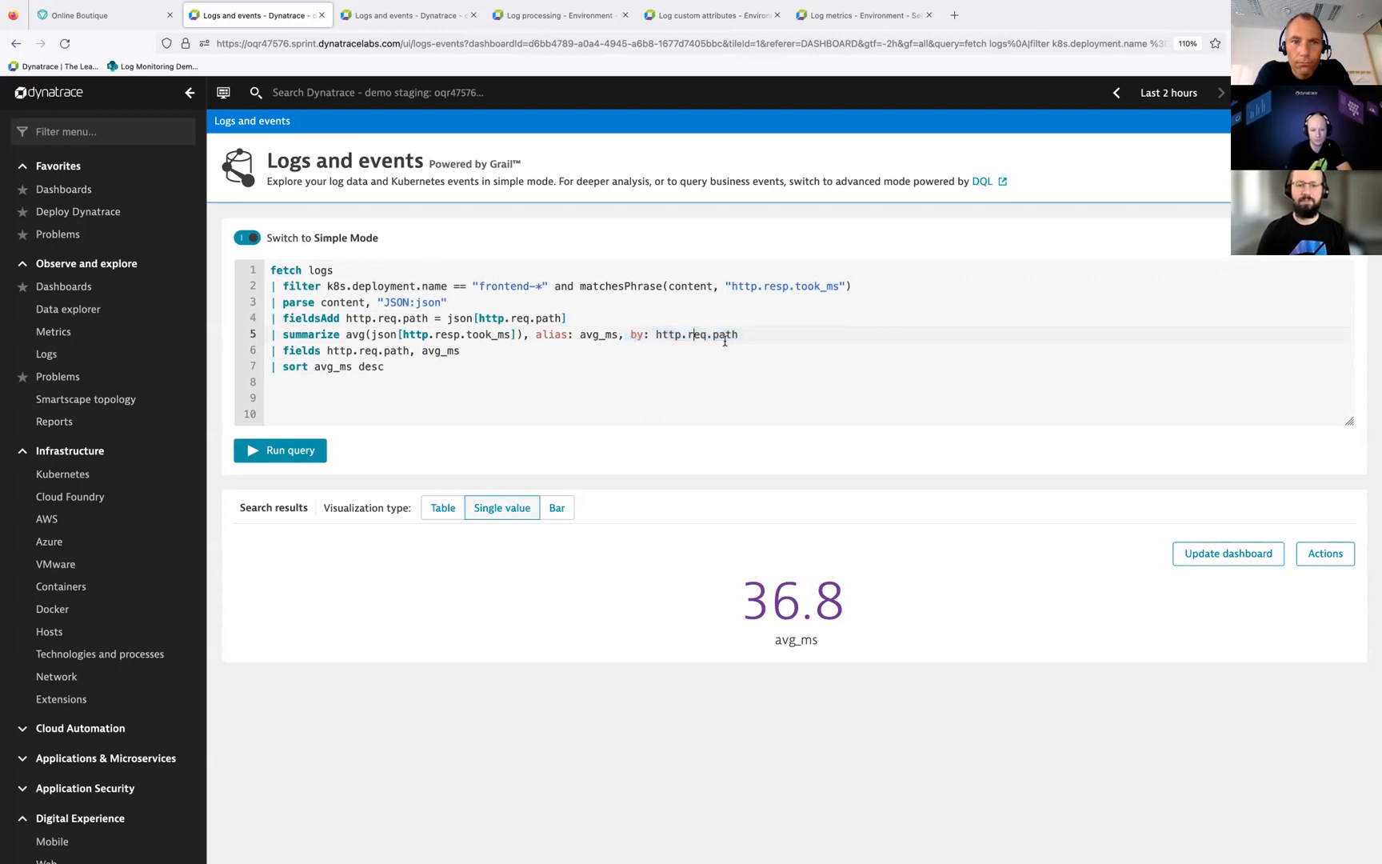
click(538, 364)
key(Return)
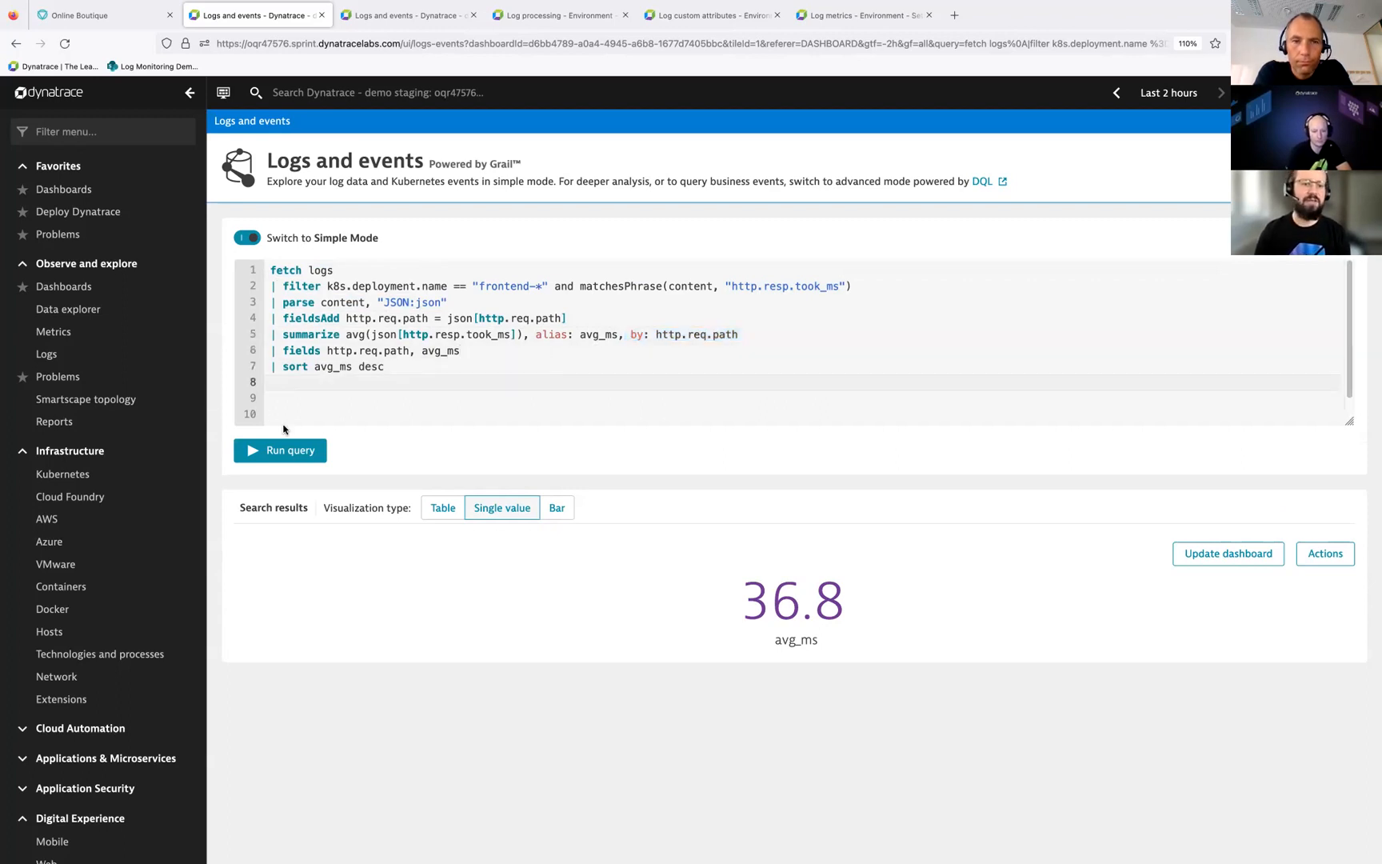
click(289, 451)
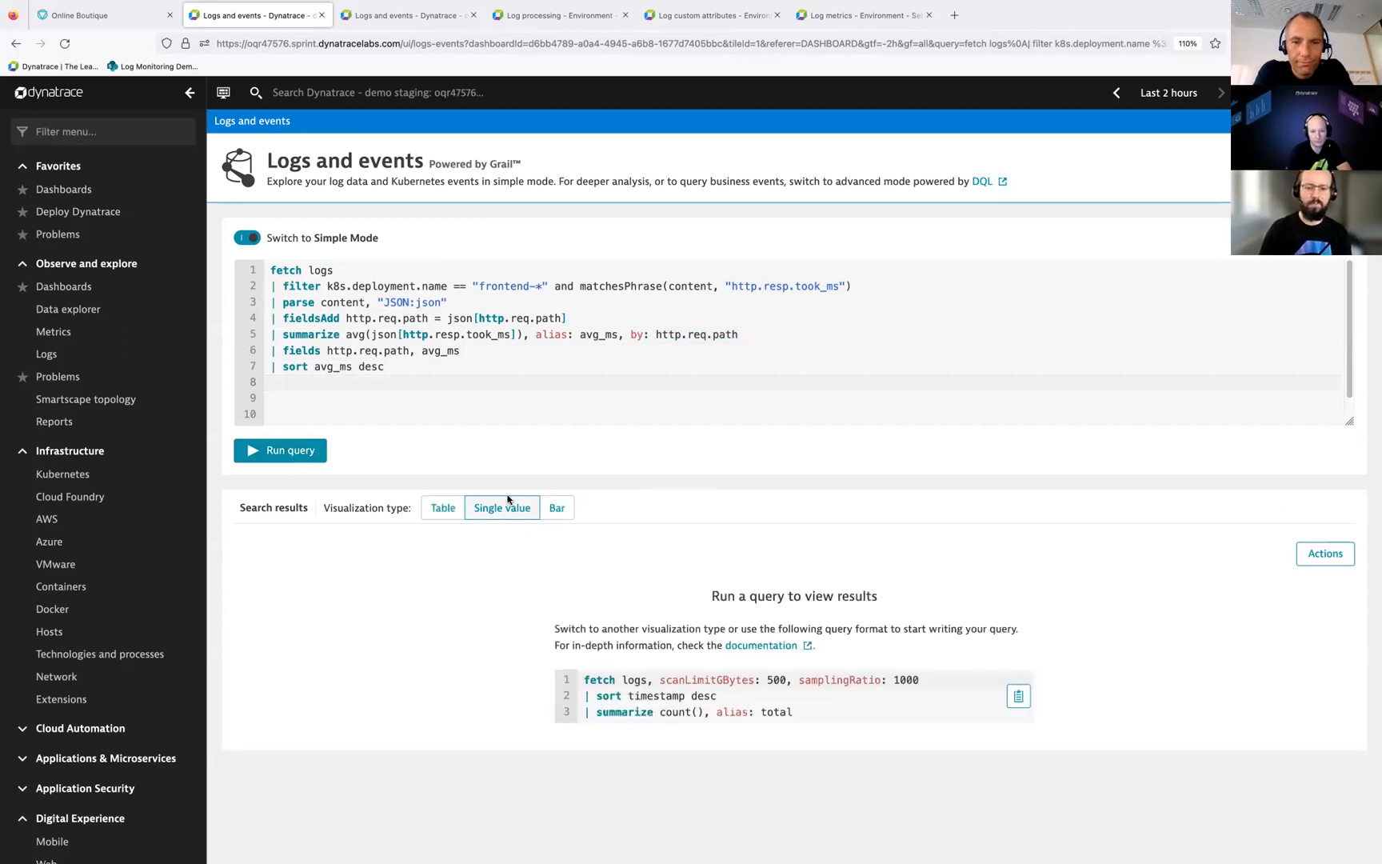
click(444, 512)
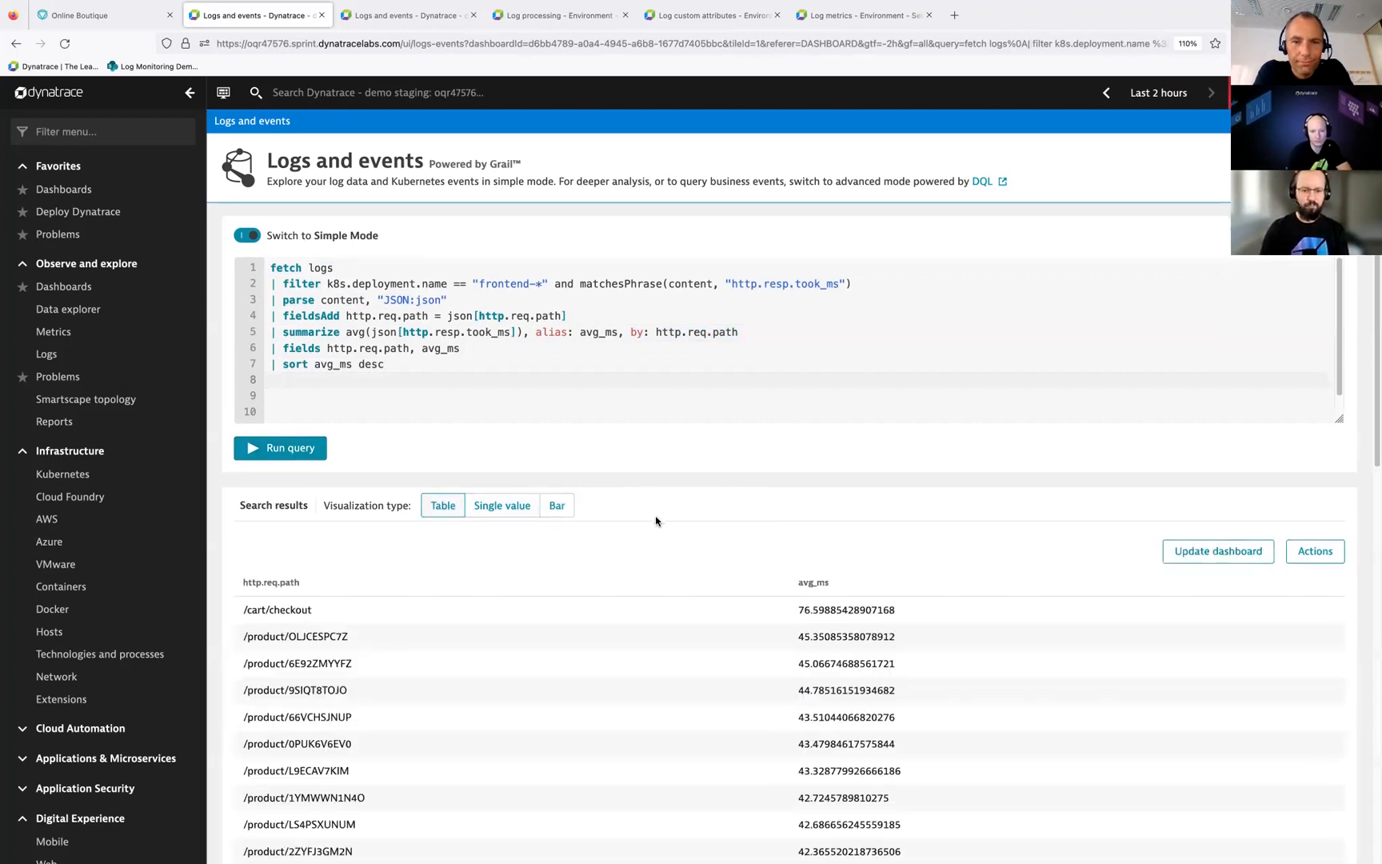
scroll(657, 519, down, 3)
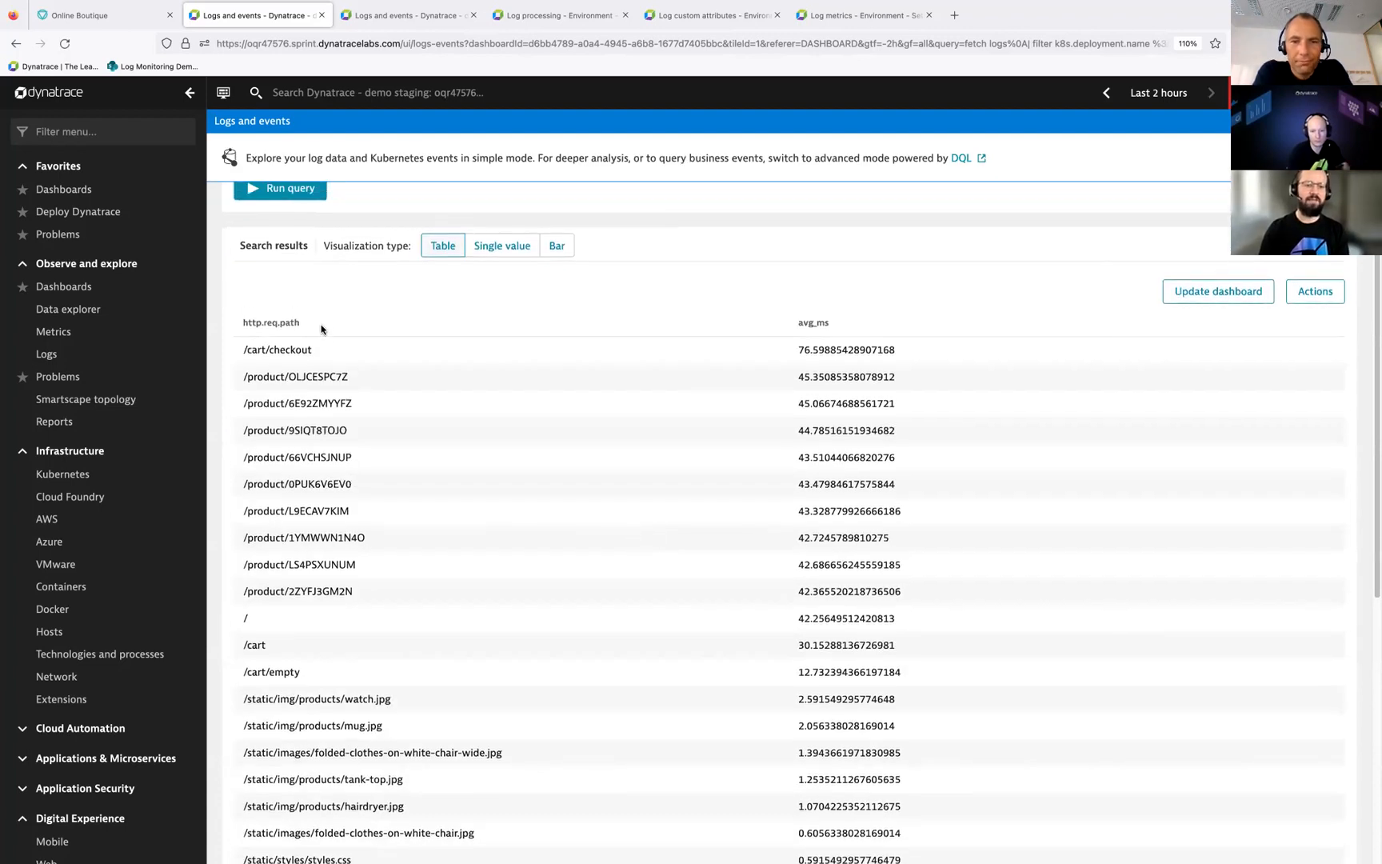
scroll(425, 469, down, 6)
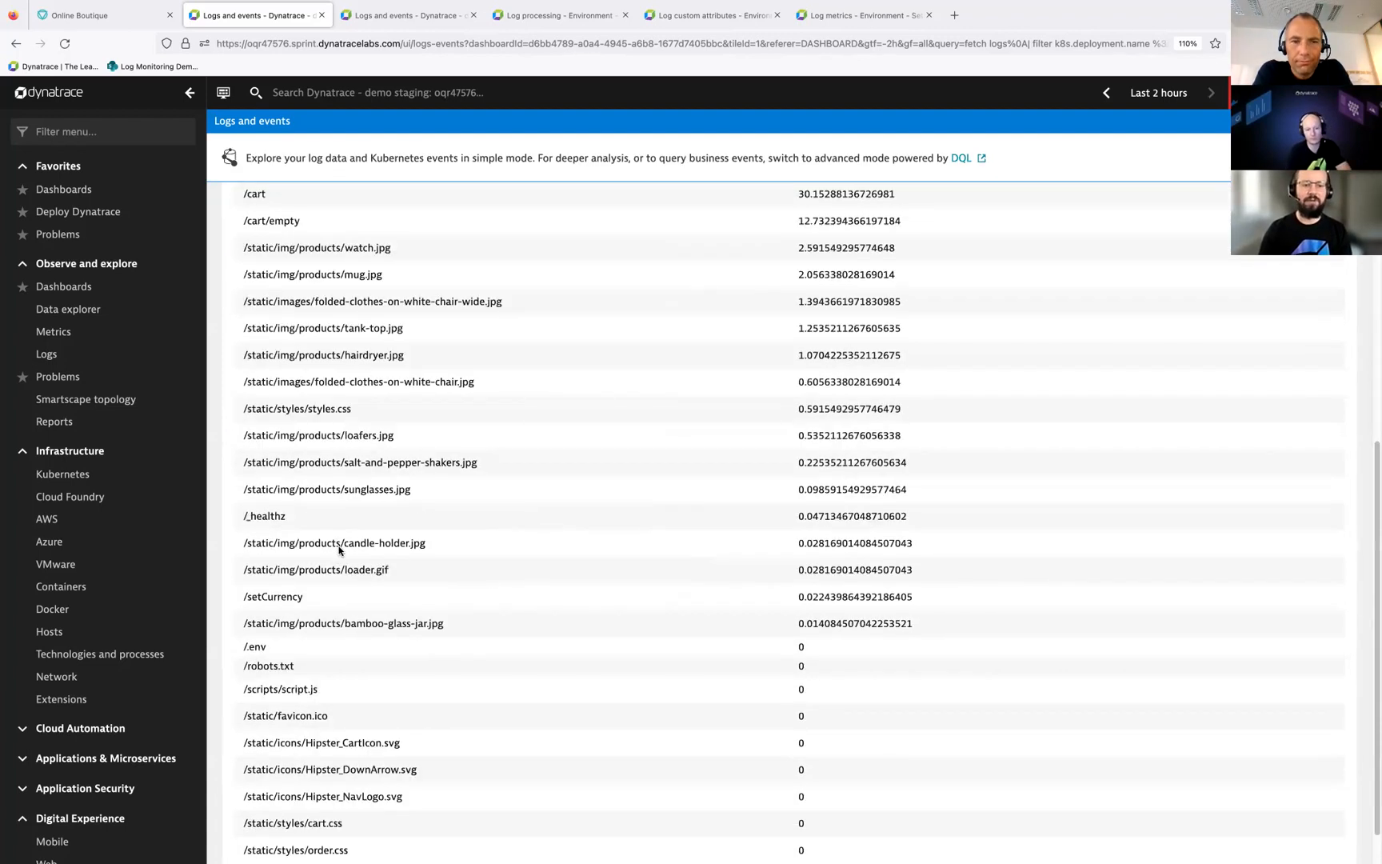
scroll(379, 546, up, 5)
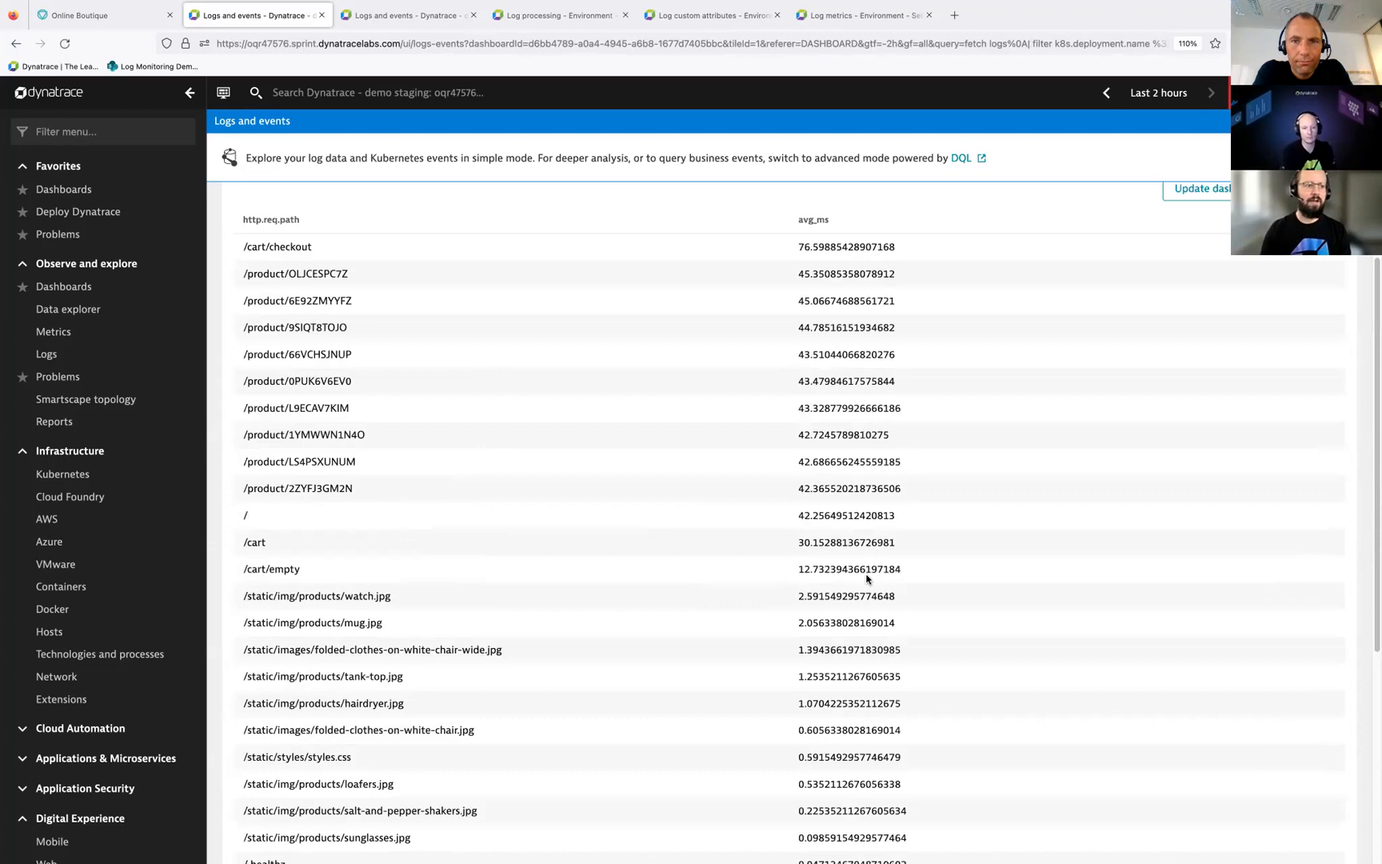
scroll(628, 463, up, 5)
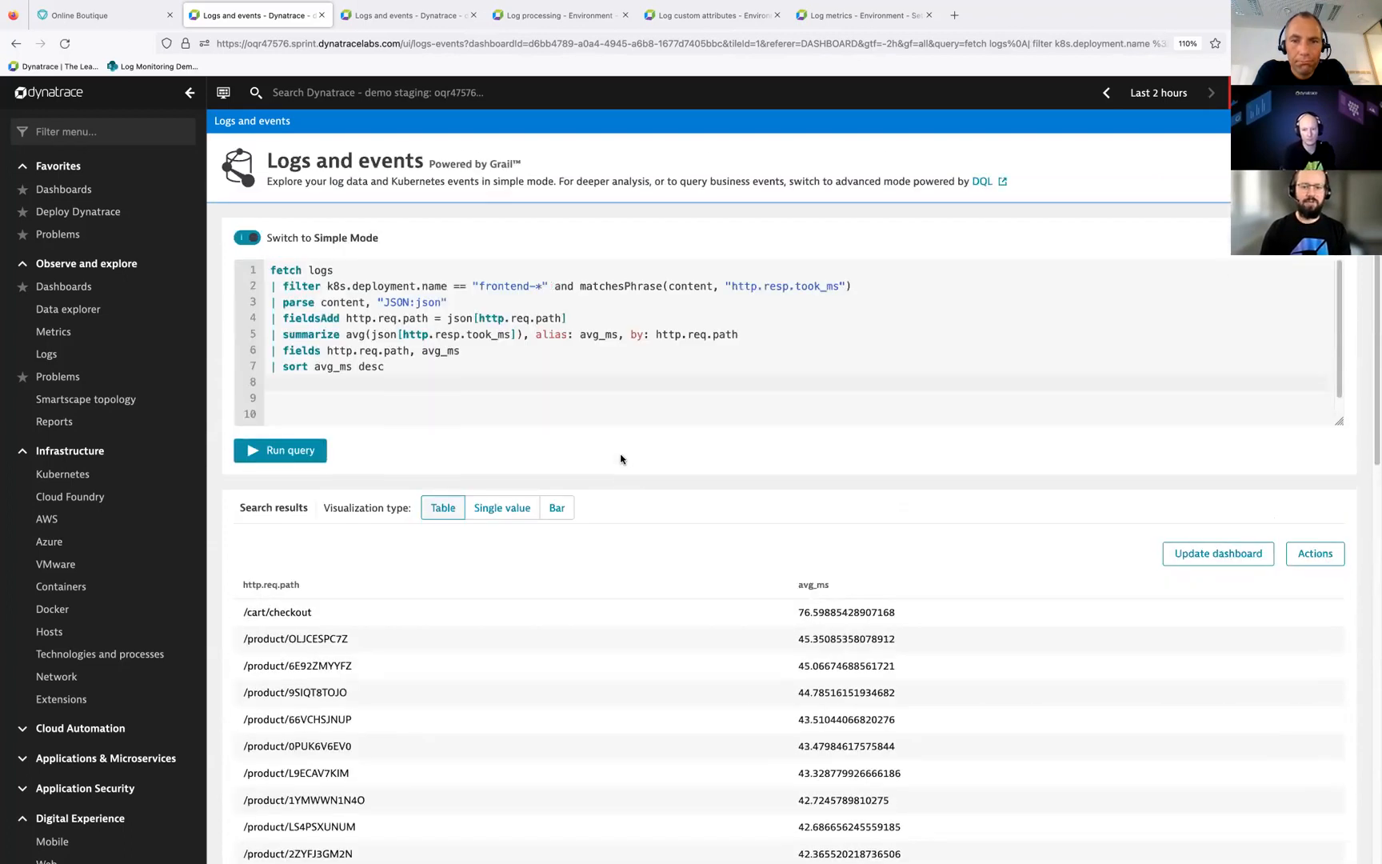
click(13, 14)
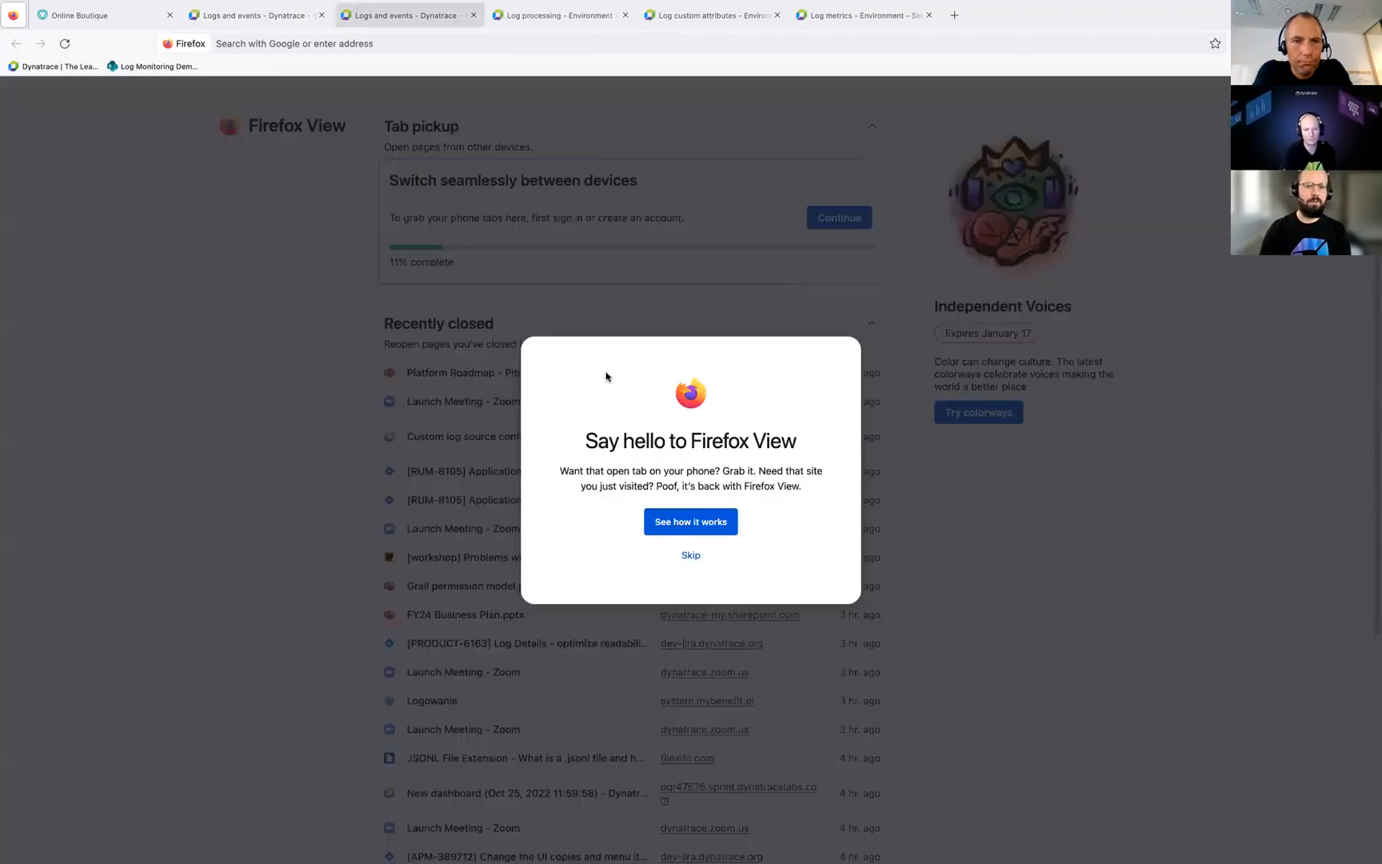
click(693, 557)
click(861, 15)
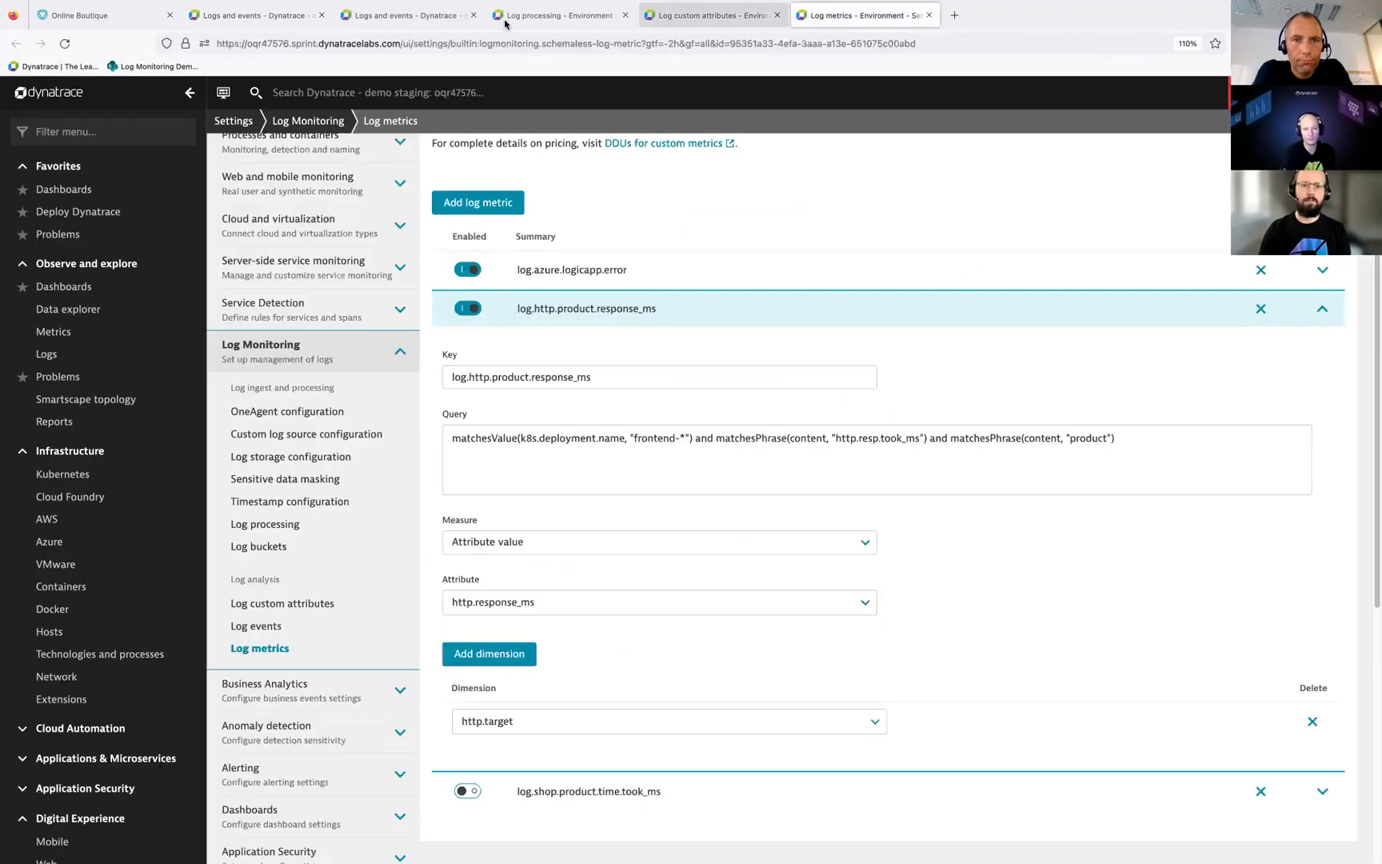
click(255, 15)
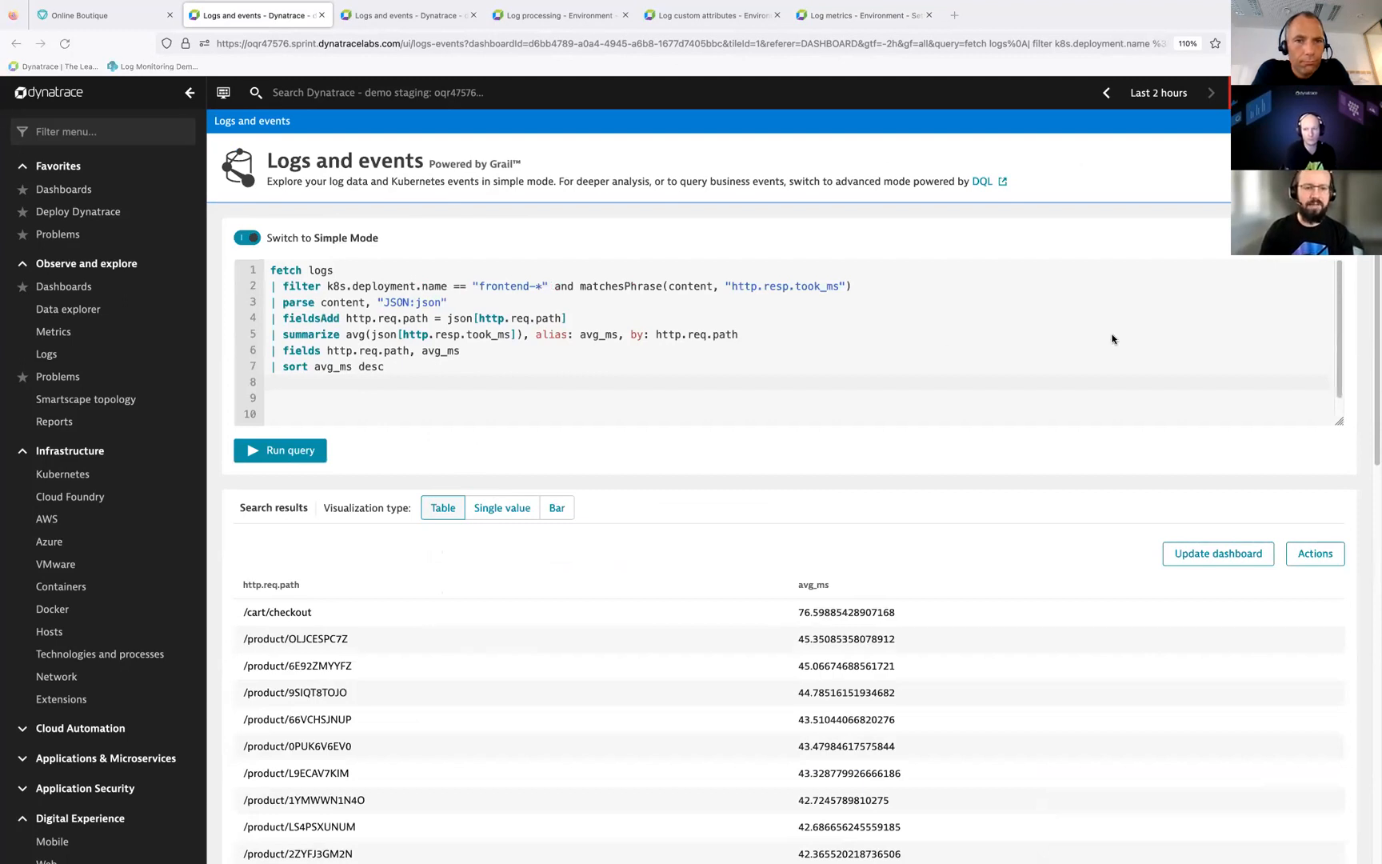
Step: Add the line | filter matchesPhrase(http.req.path, "product") below the fieldsAdd line and run the query
click(697, 313)
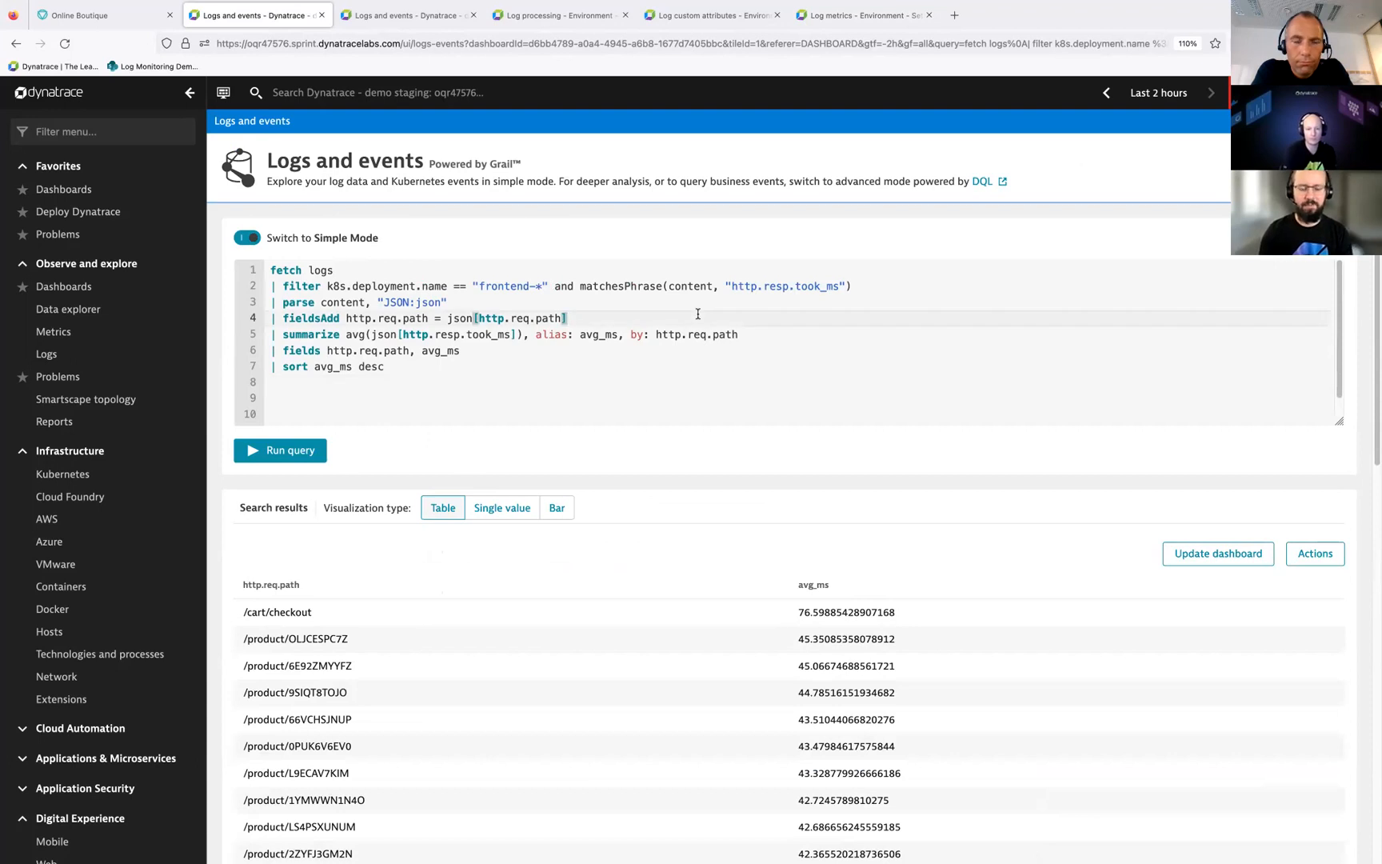
key(Return)
text(| filter matchesPhrase(http.req.path, "product"))
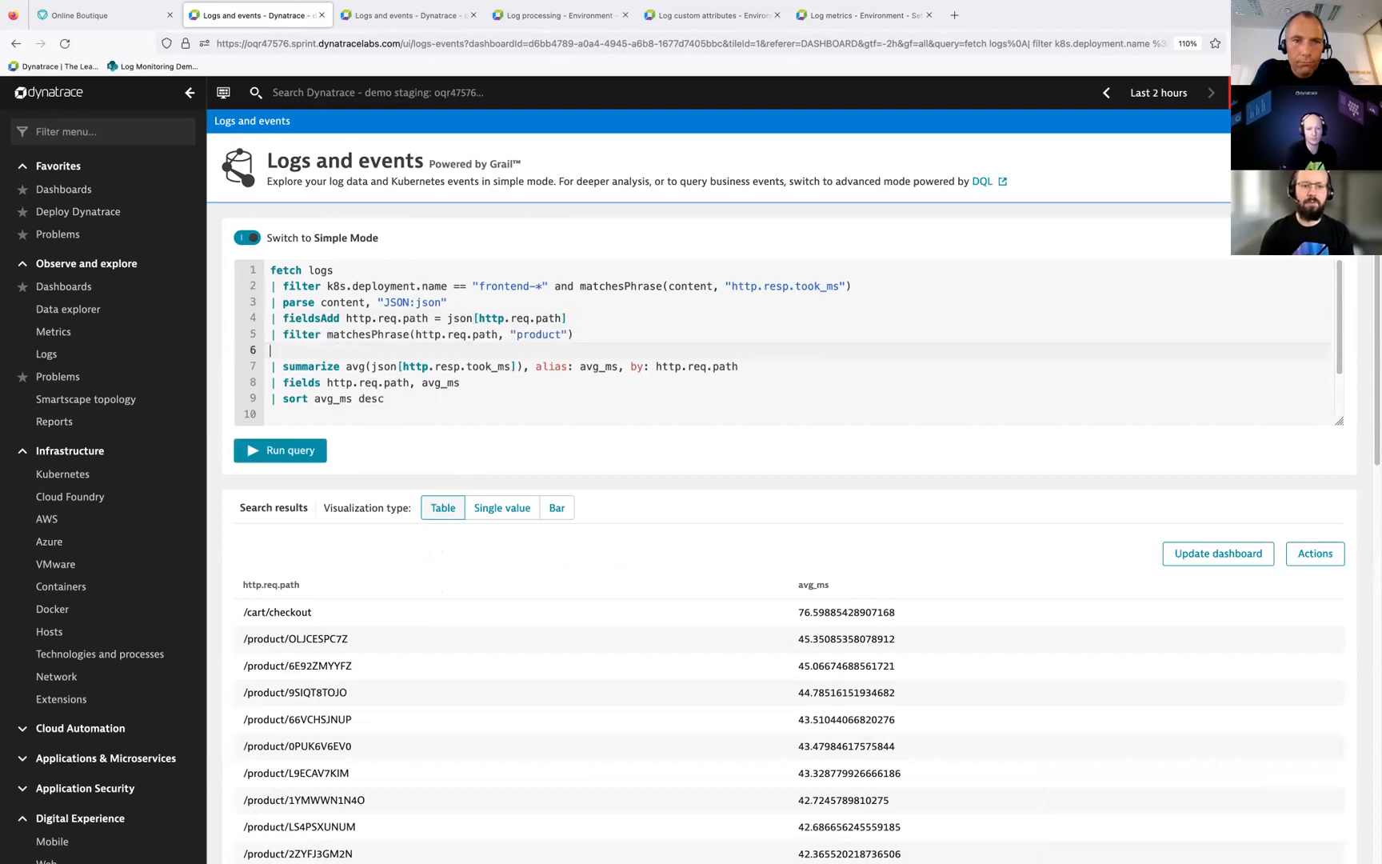
key(BackSpace)
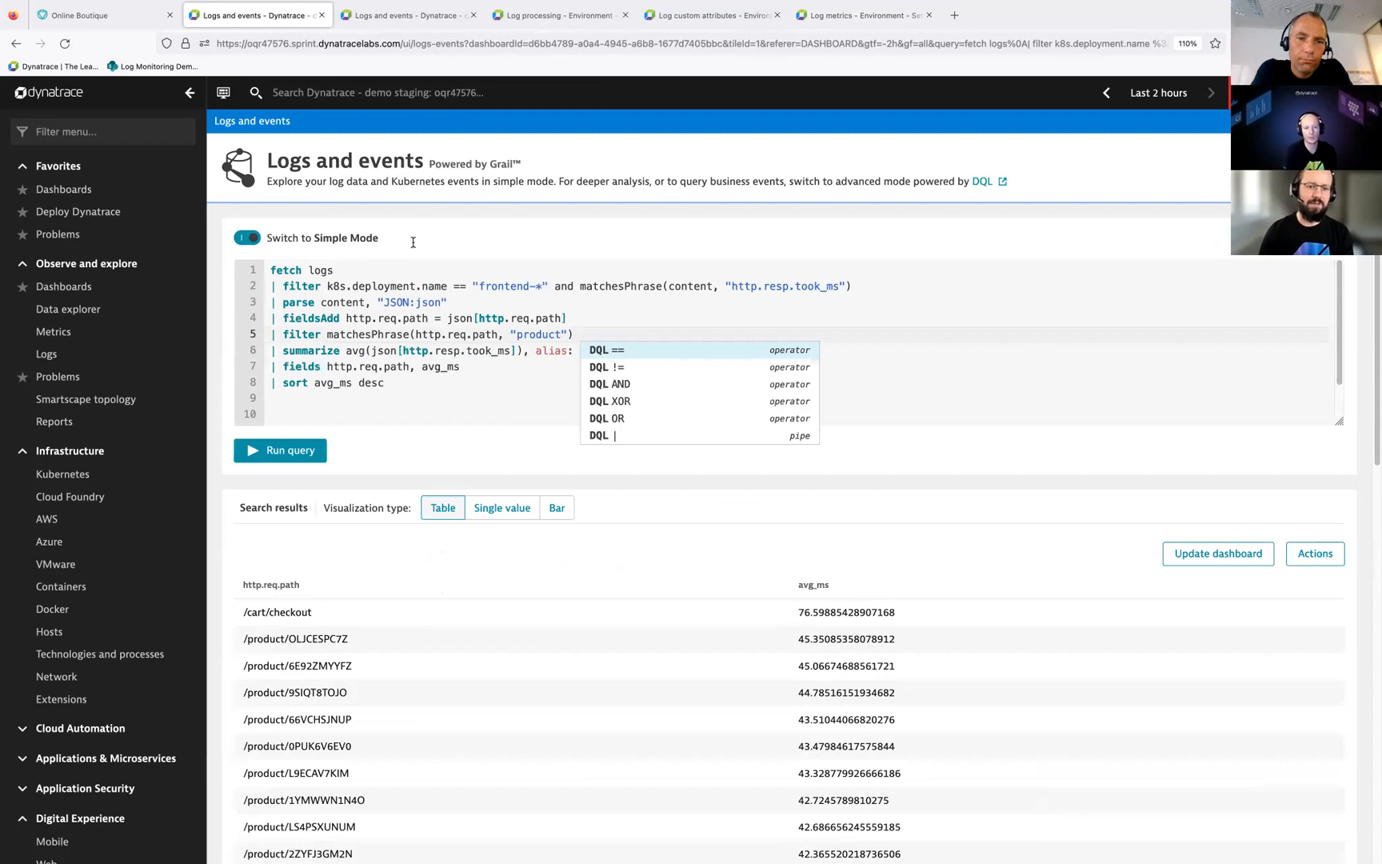
click(351, 399)
click(297, 451)
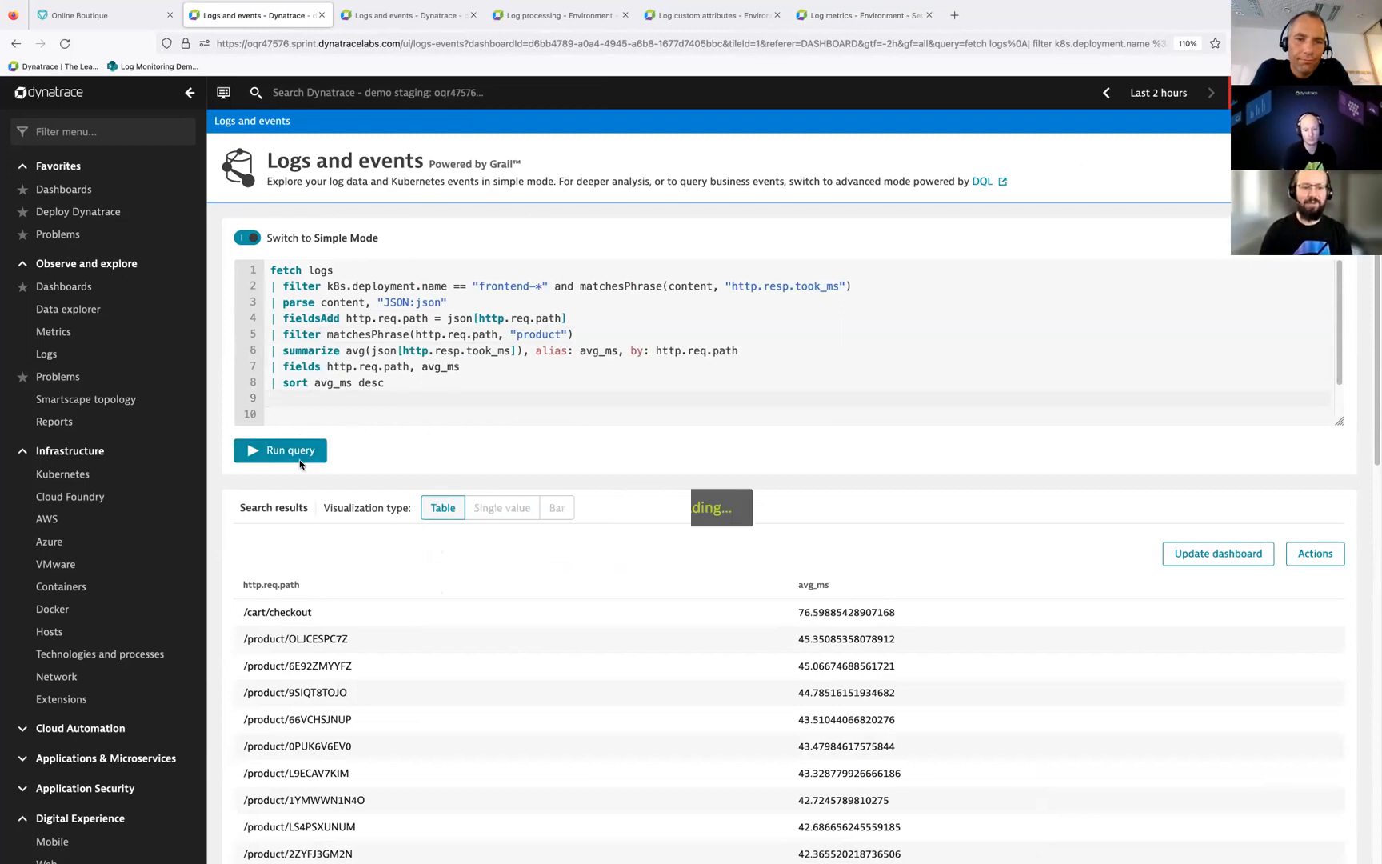
triple_click(319, 329)
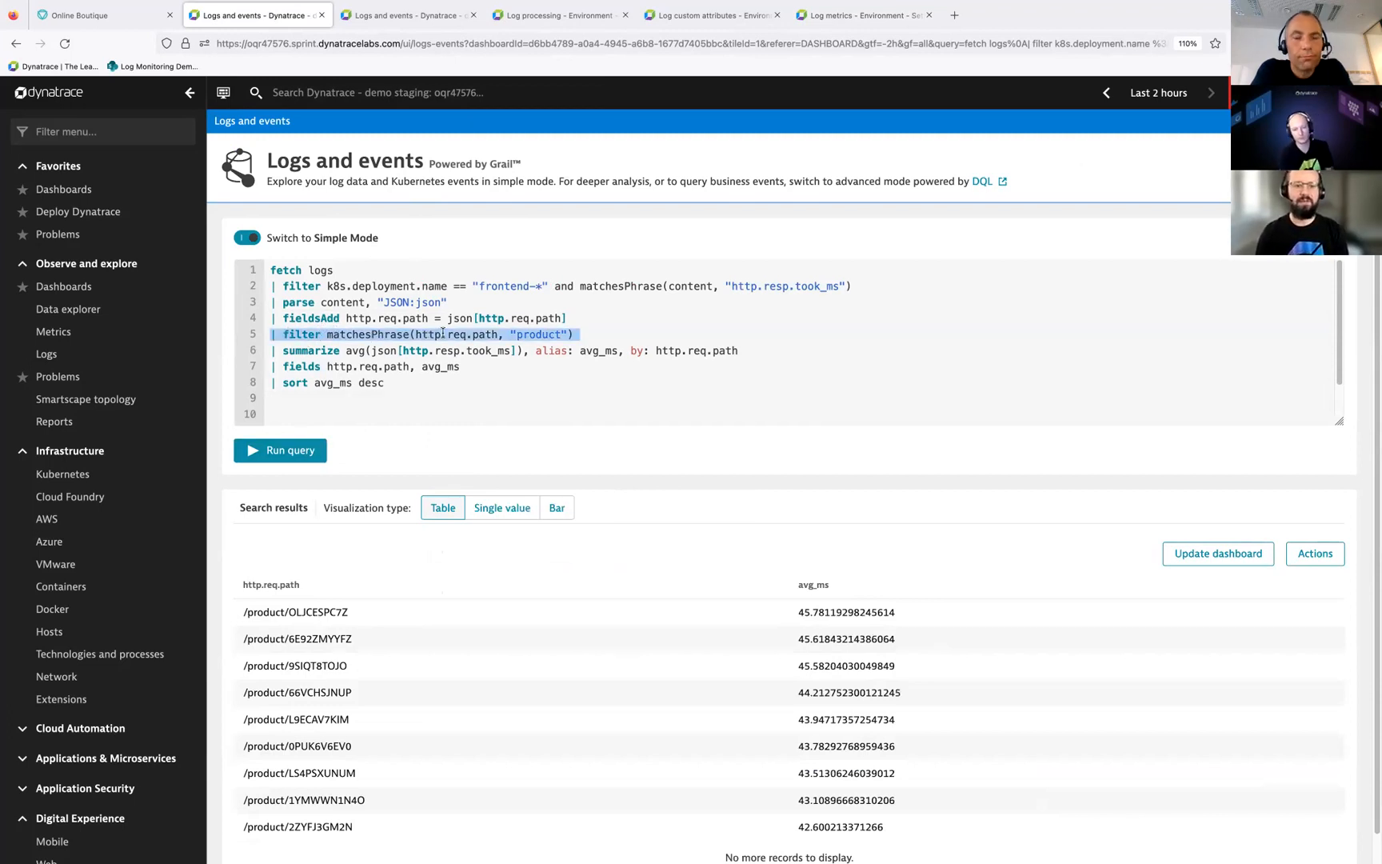
click(595, 334)
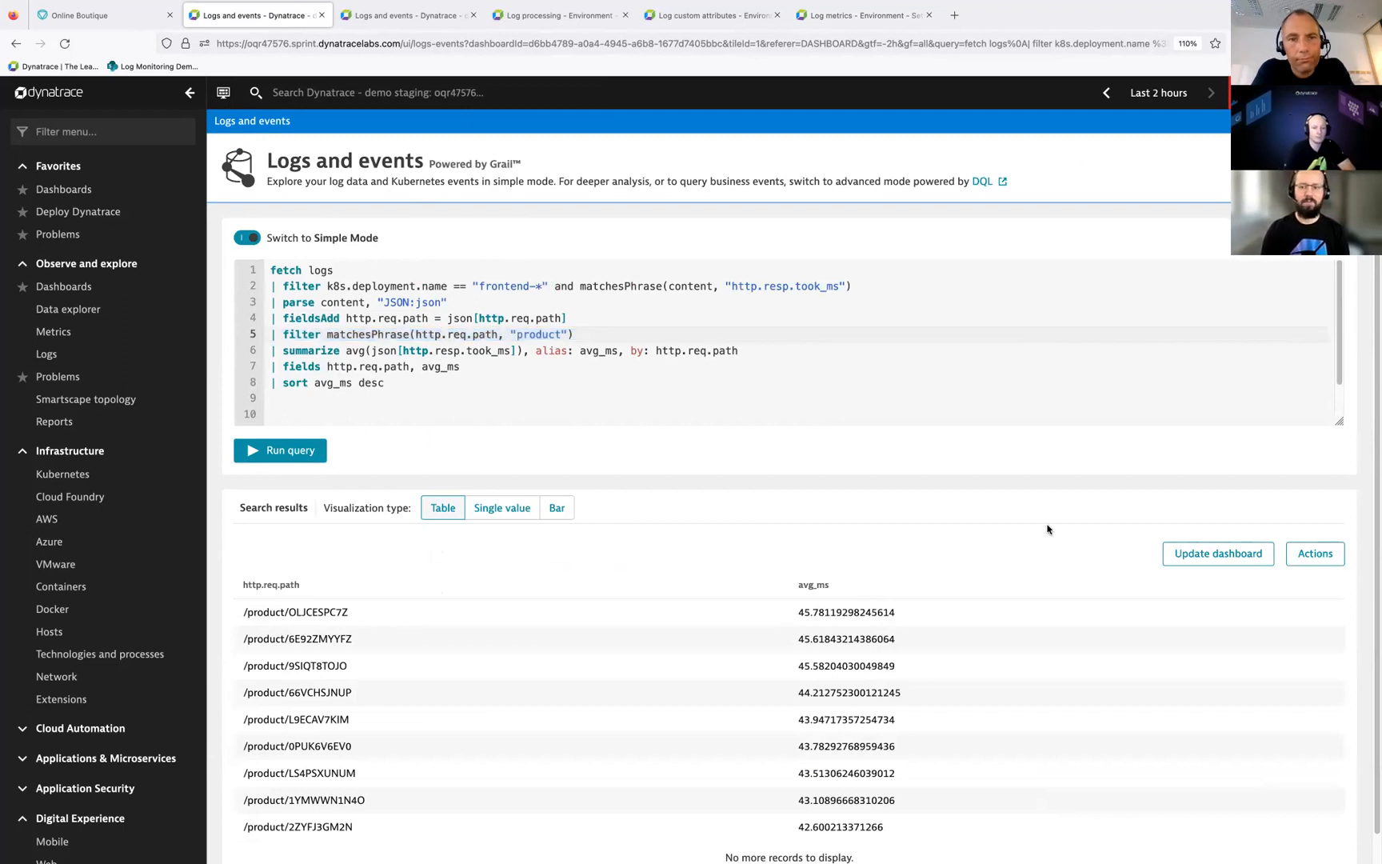
Step: Pin the product path table to the Observability from Logs dashboard, keeping the tile title "Logs and Events query table"
click(1306, 556)
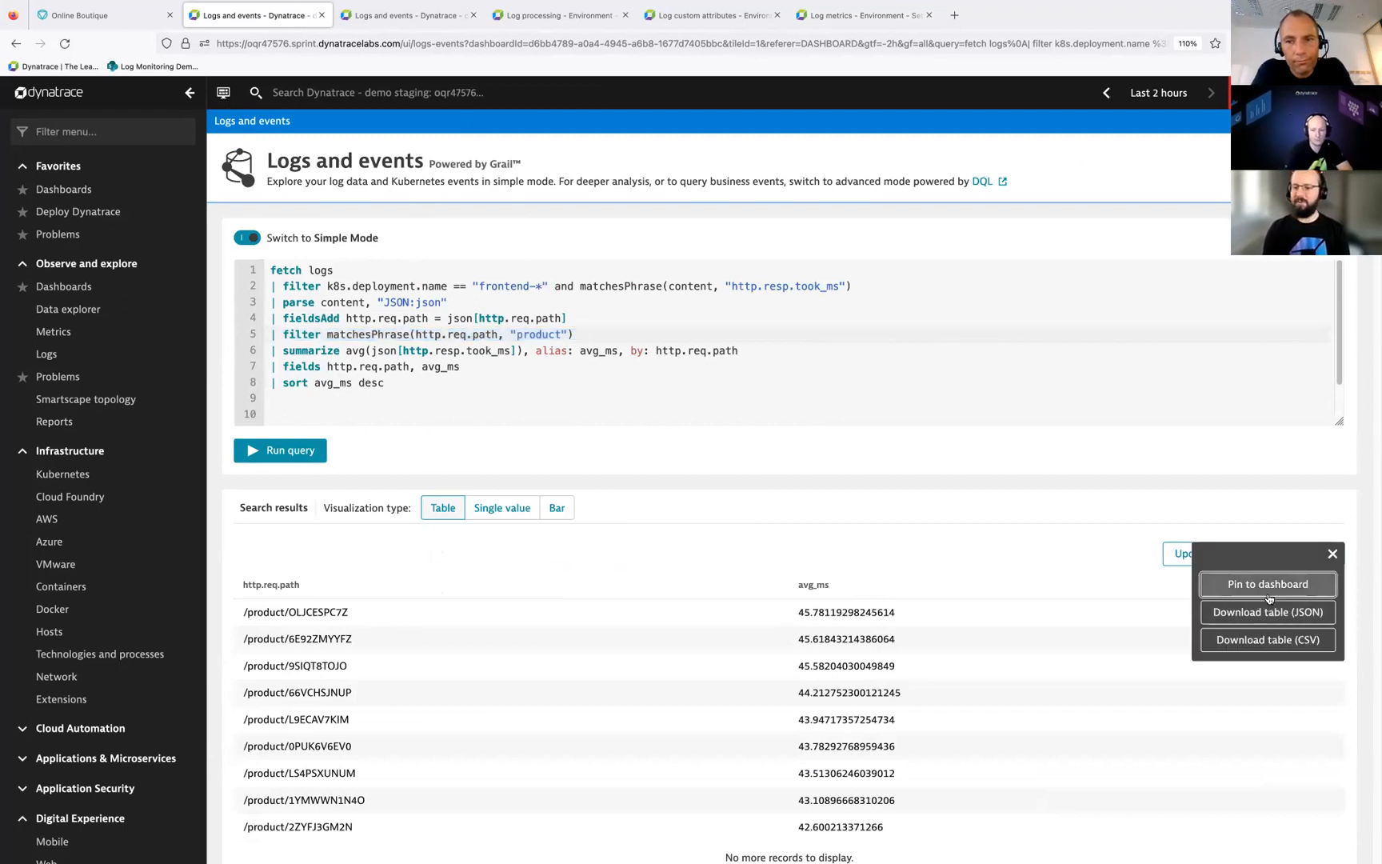
click(1267, 587)
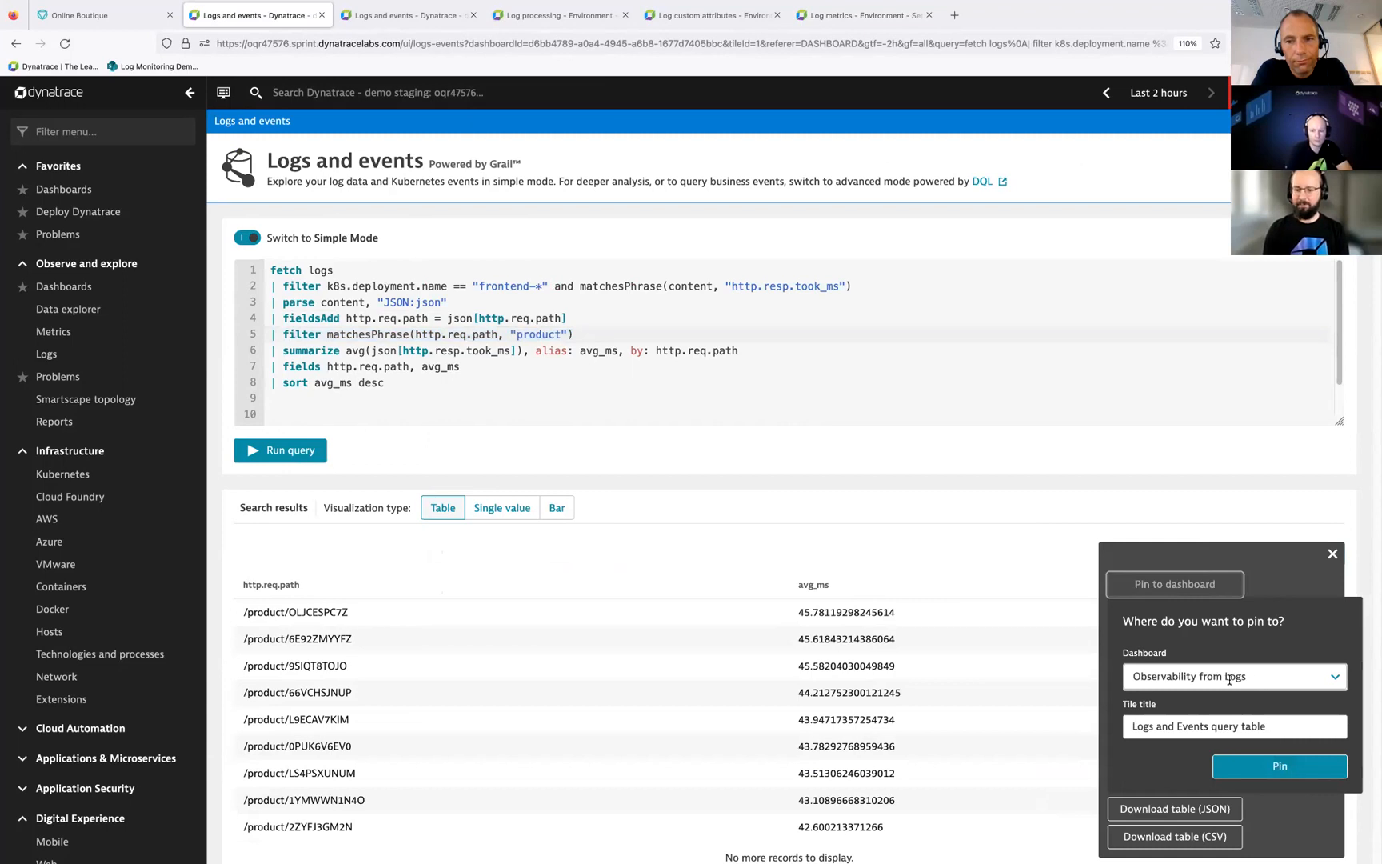
click(1277, 764)
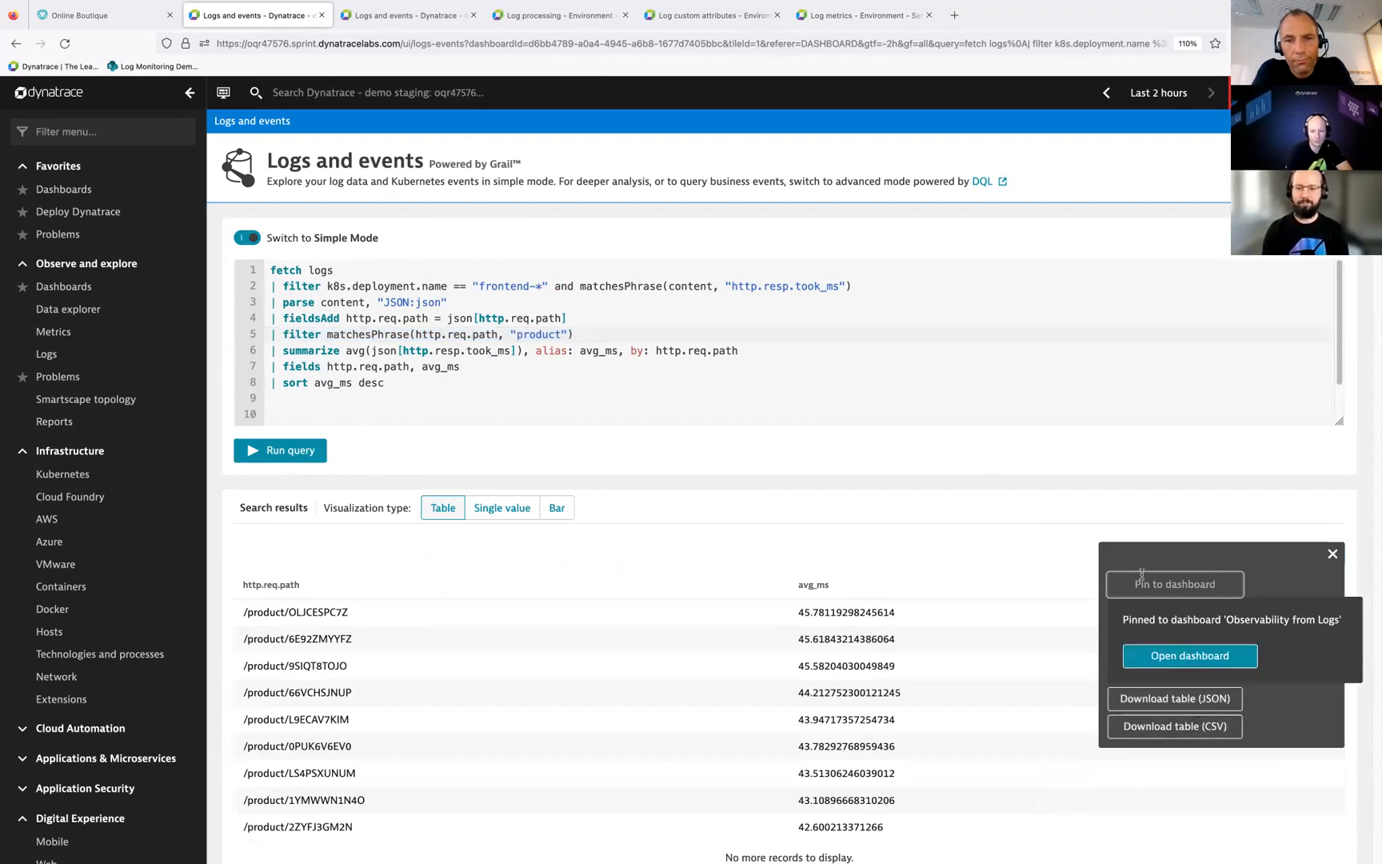
click(760, 524)
Step: View the average response times per product path as a bar chart and return to the table visualization
click(565, 520)
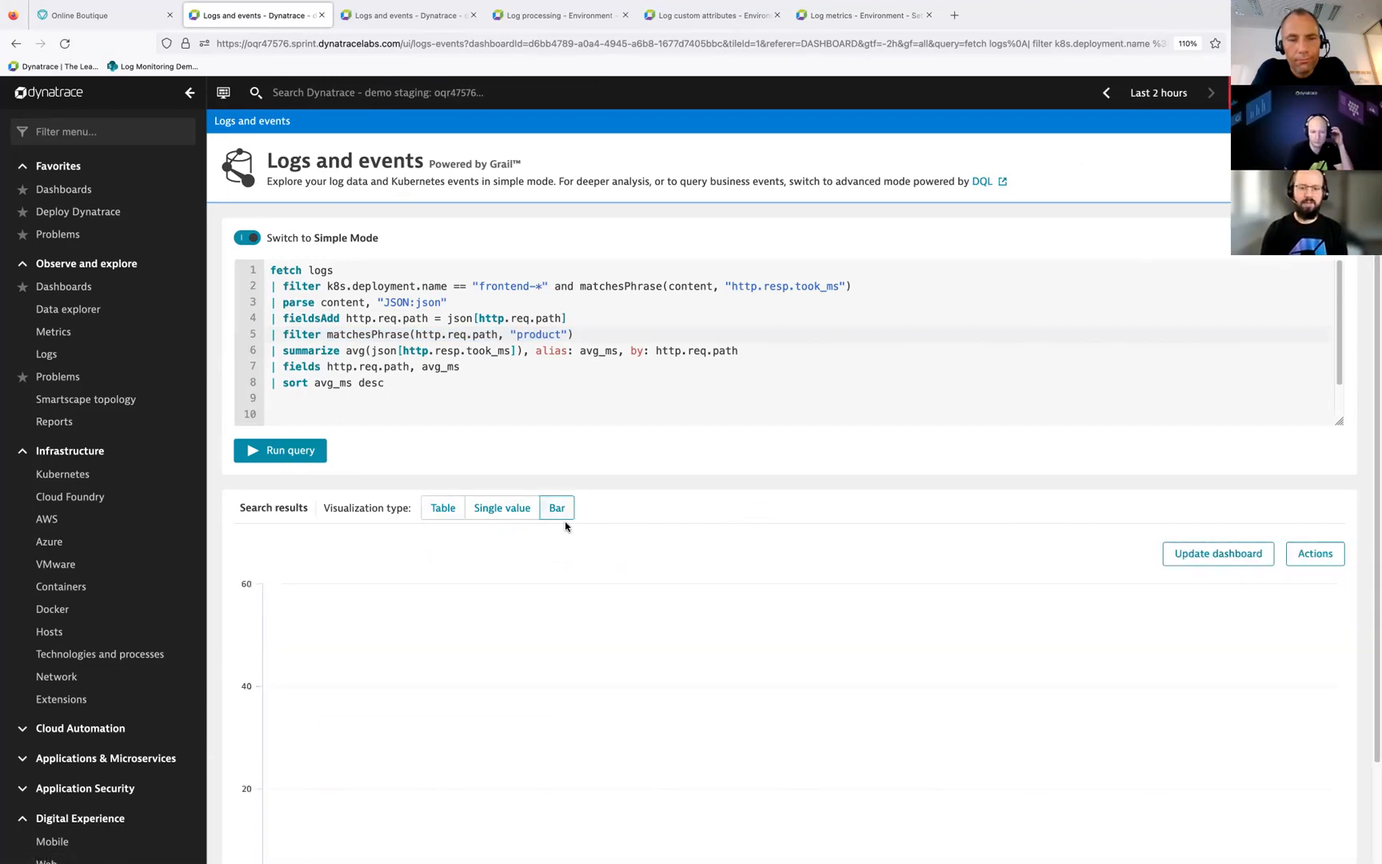
scroll(592, 627, down, 2)
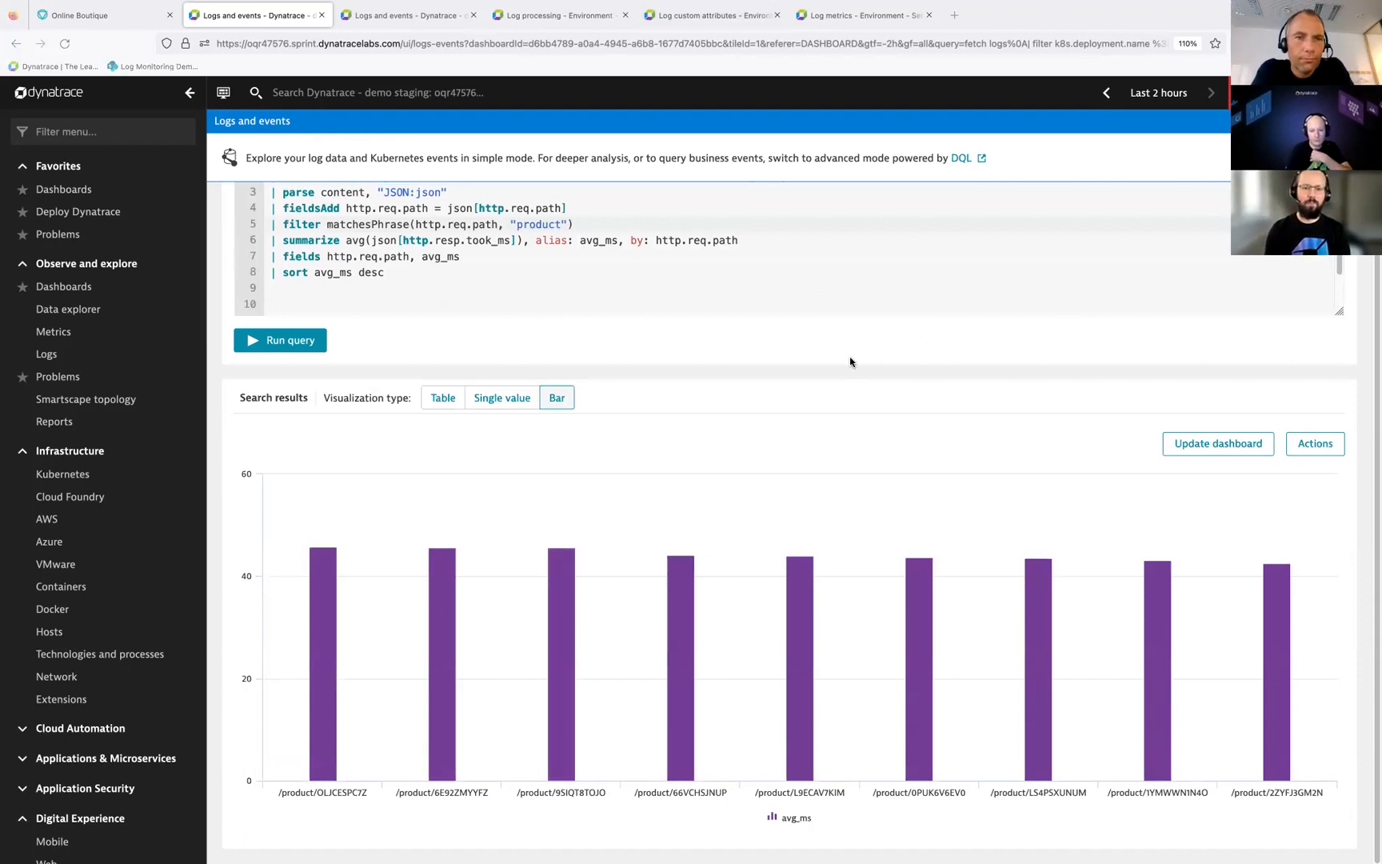
scroll(843, 348, up, 2)
scroll(832, 327, up, 1)
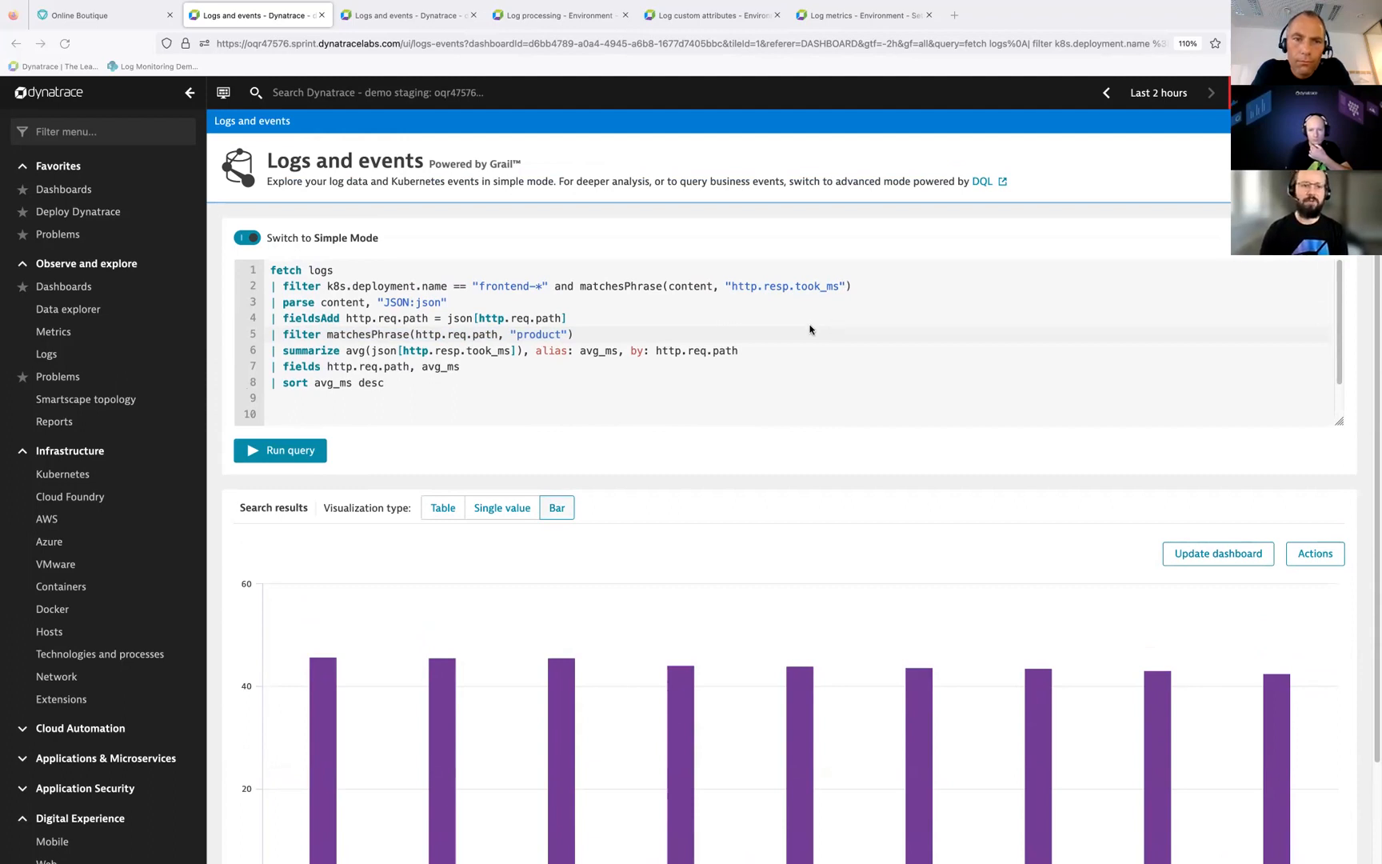
scroll(402, 560, down, 2)
scroll(402, 560, up, 2)
click(440, 510)
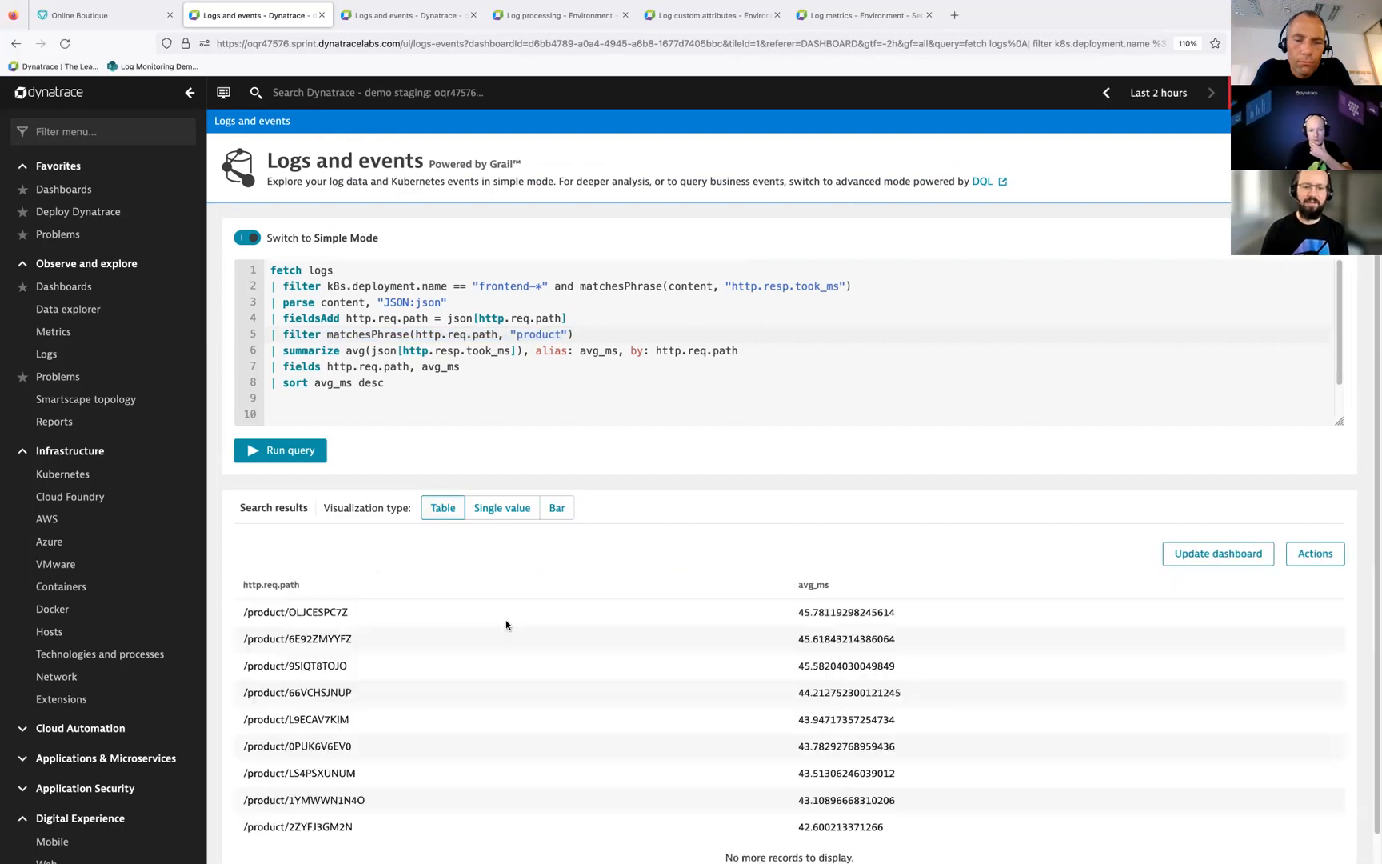
Step: Review the query's parse, product filter and summarize lines
triple_click(322, 301)
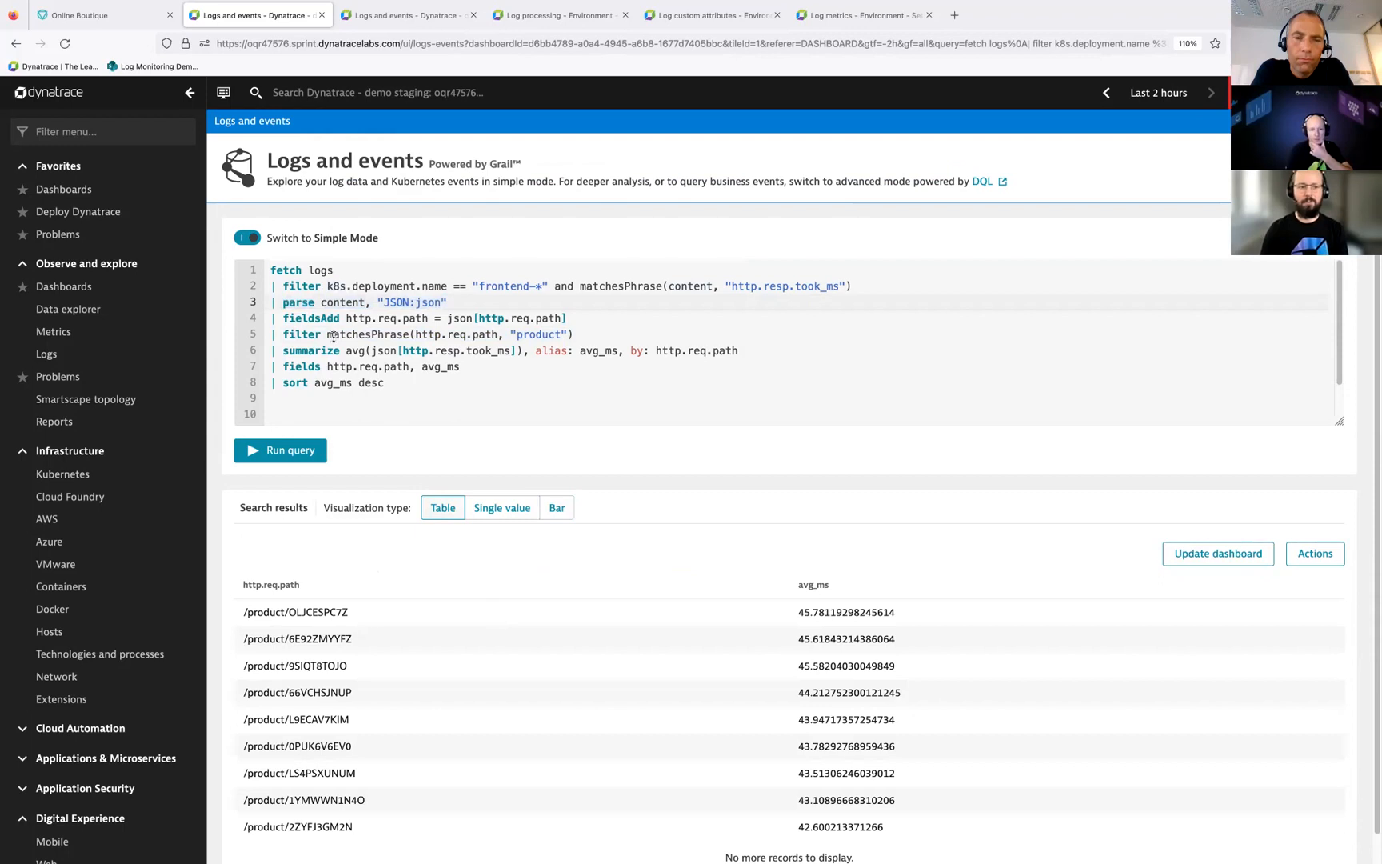
triple_click(333, 336)
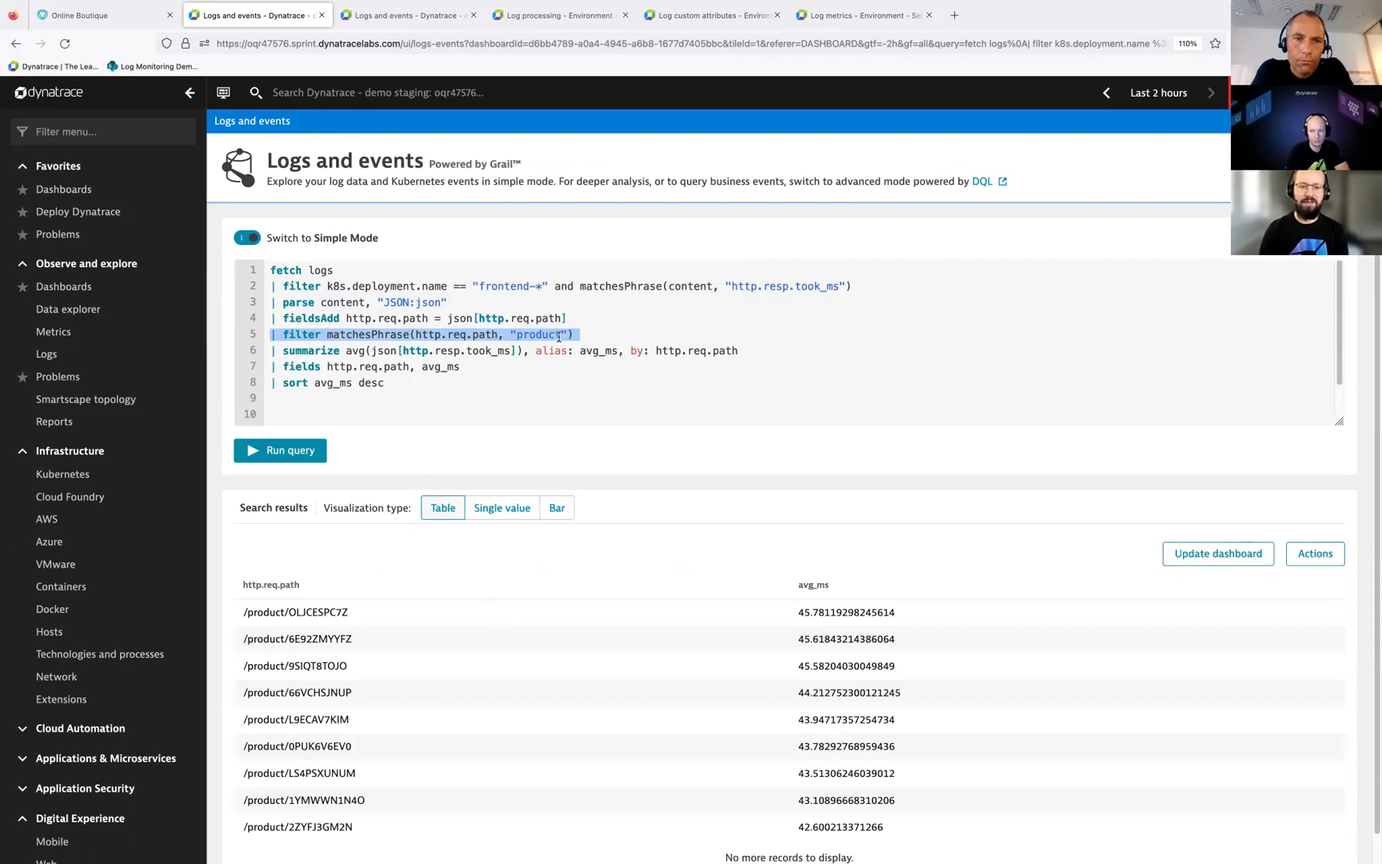
triple_click(518, 348)
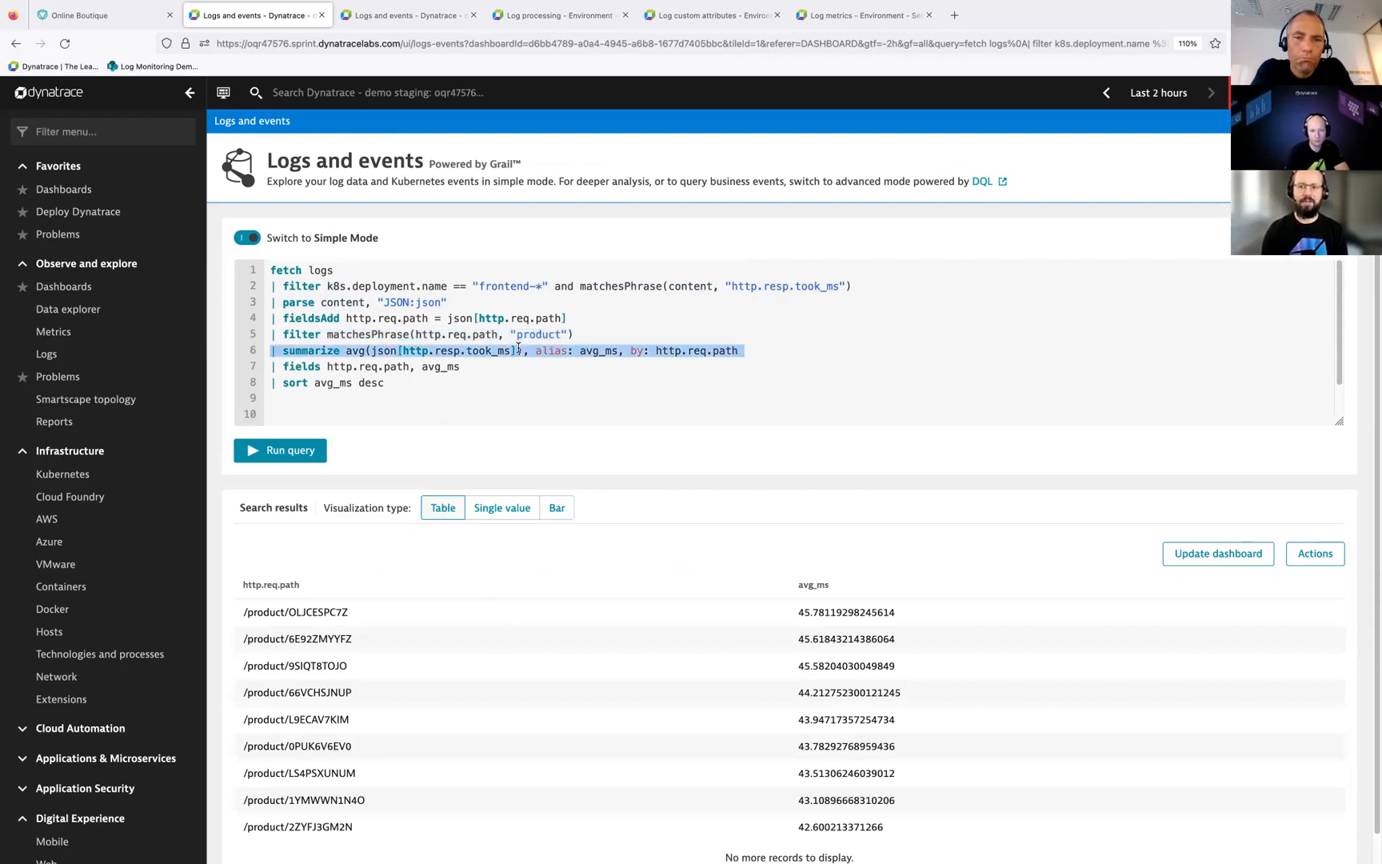
click(609, 365)
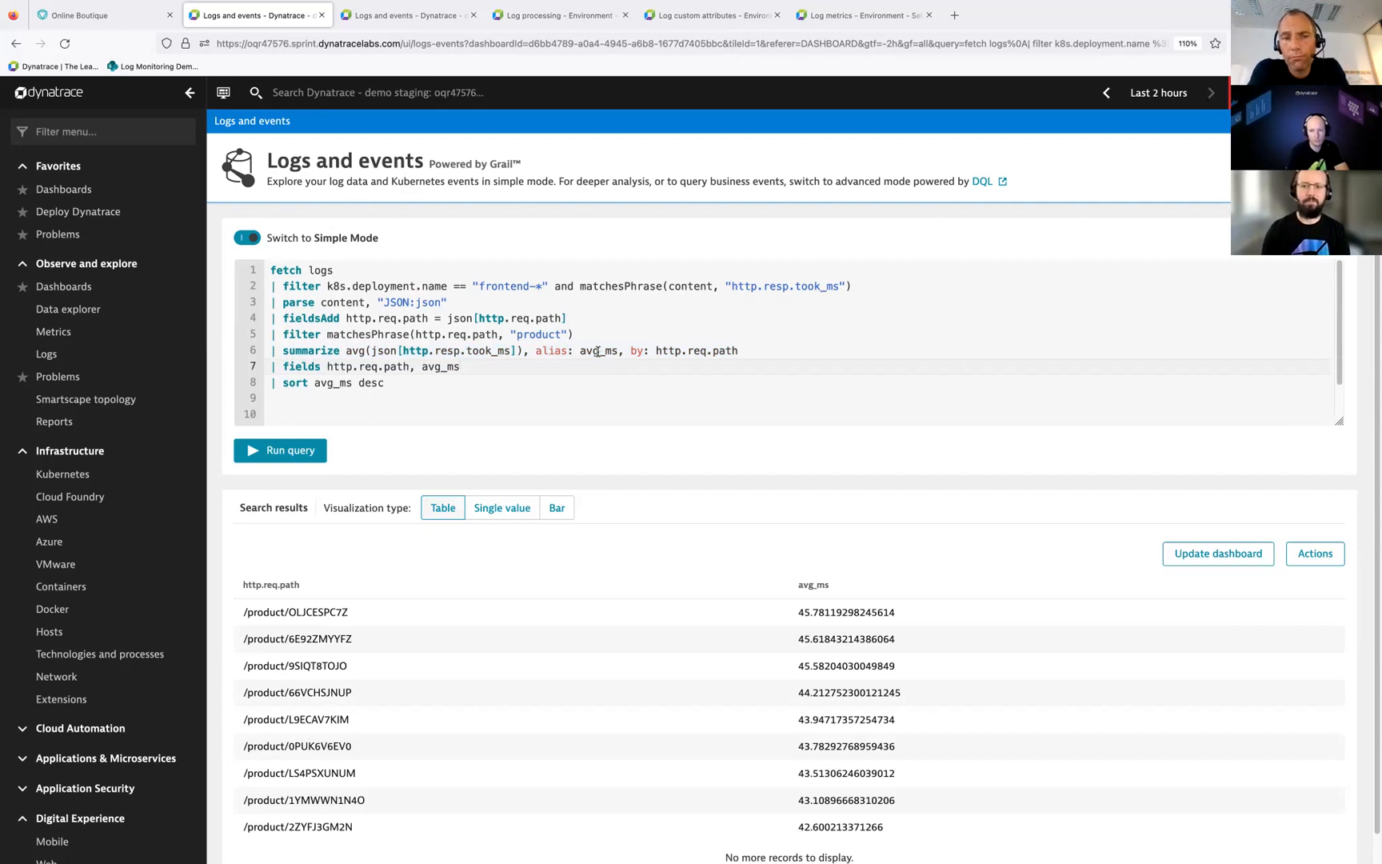
Step: Review the frontend log processing rule's definition and sample, and the http.response_ms custom attribute
click(419, 22)
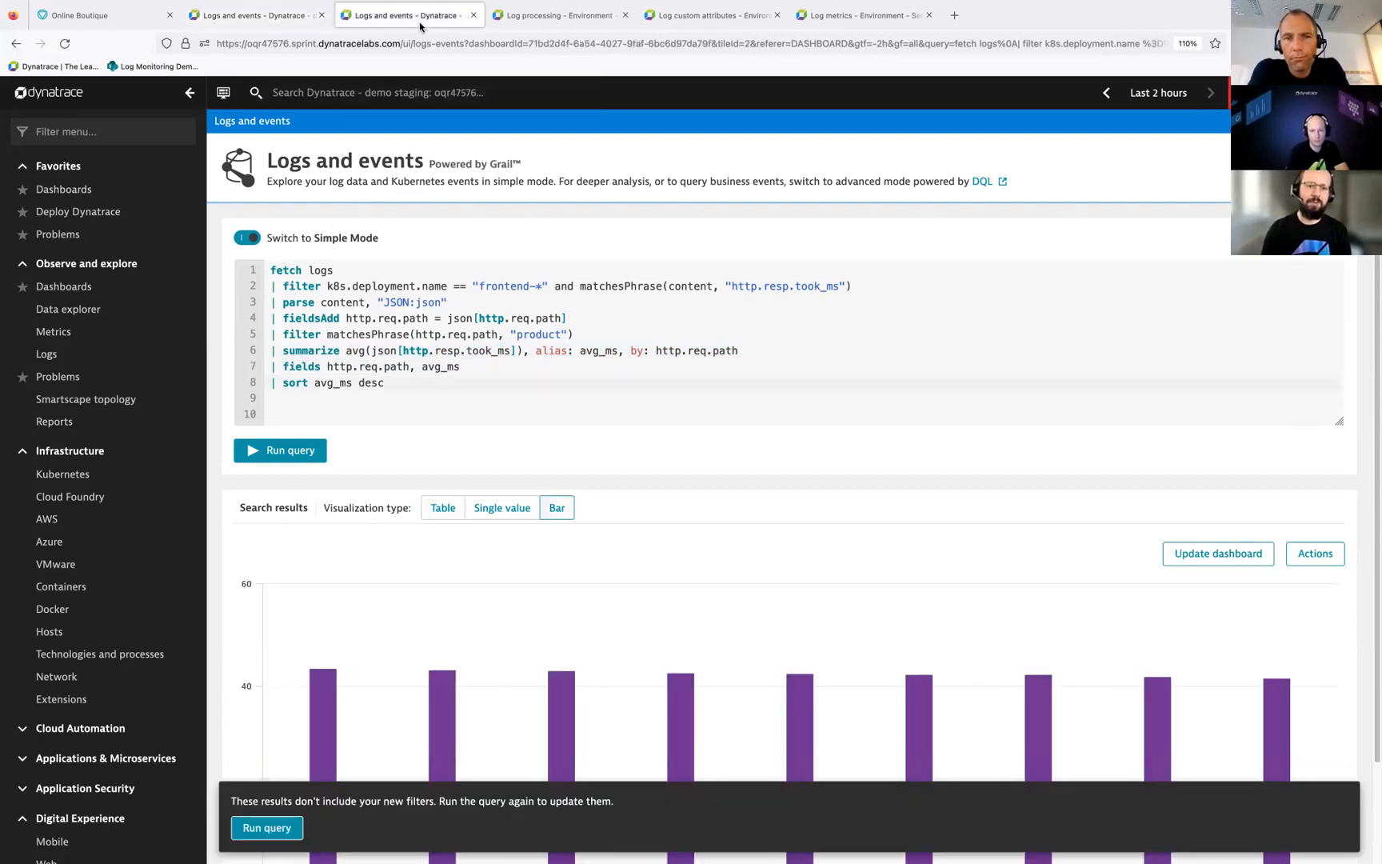
click(559, 16)
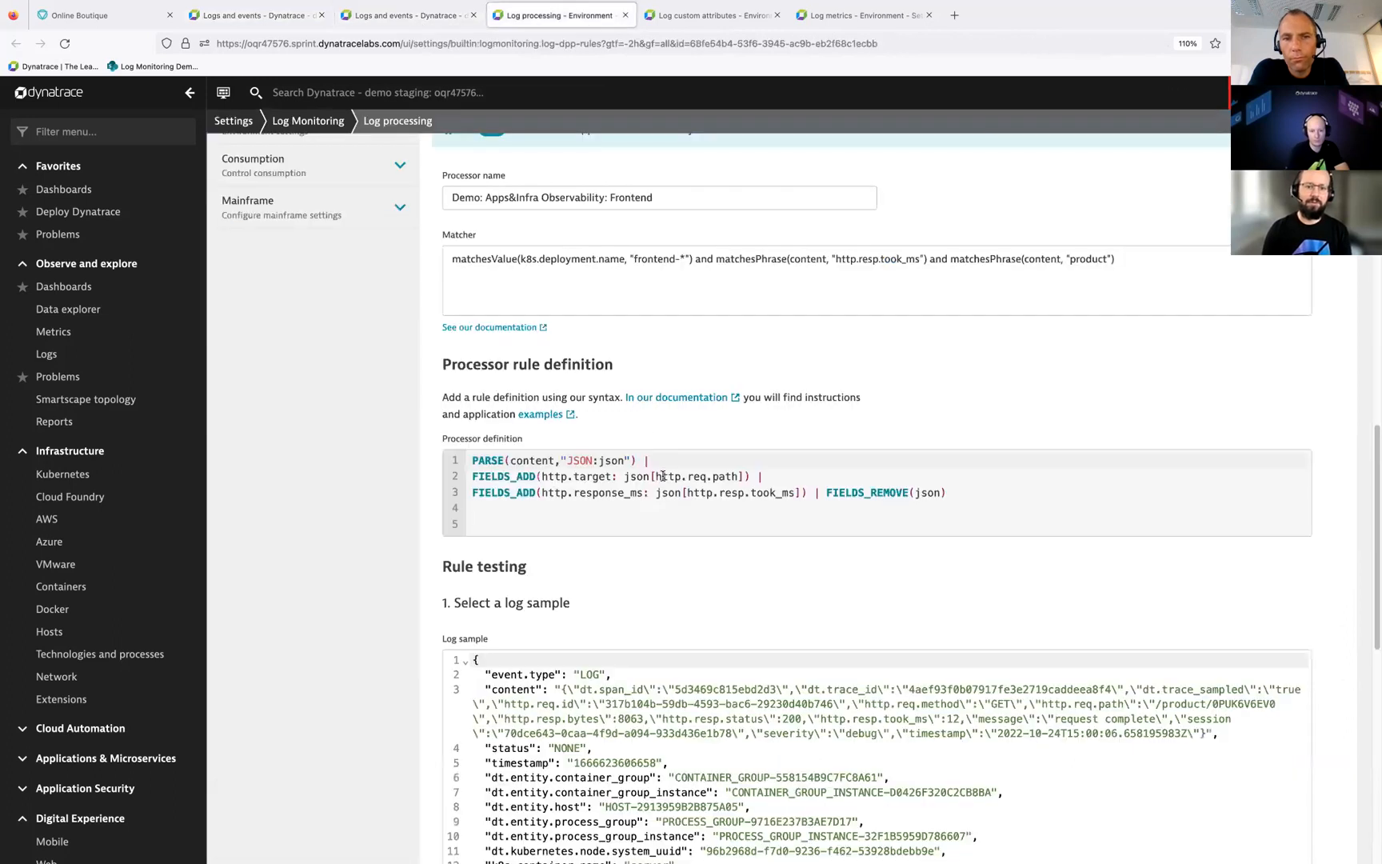
scroll(687, 462, down, 5)
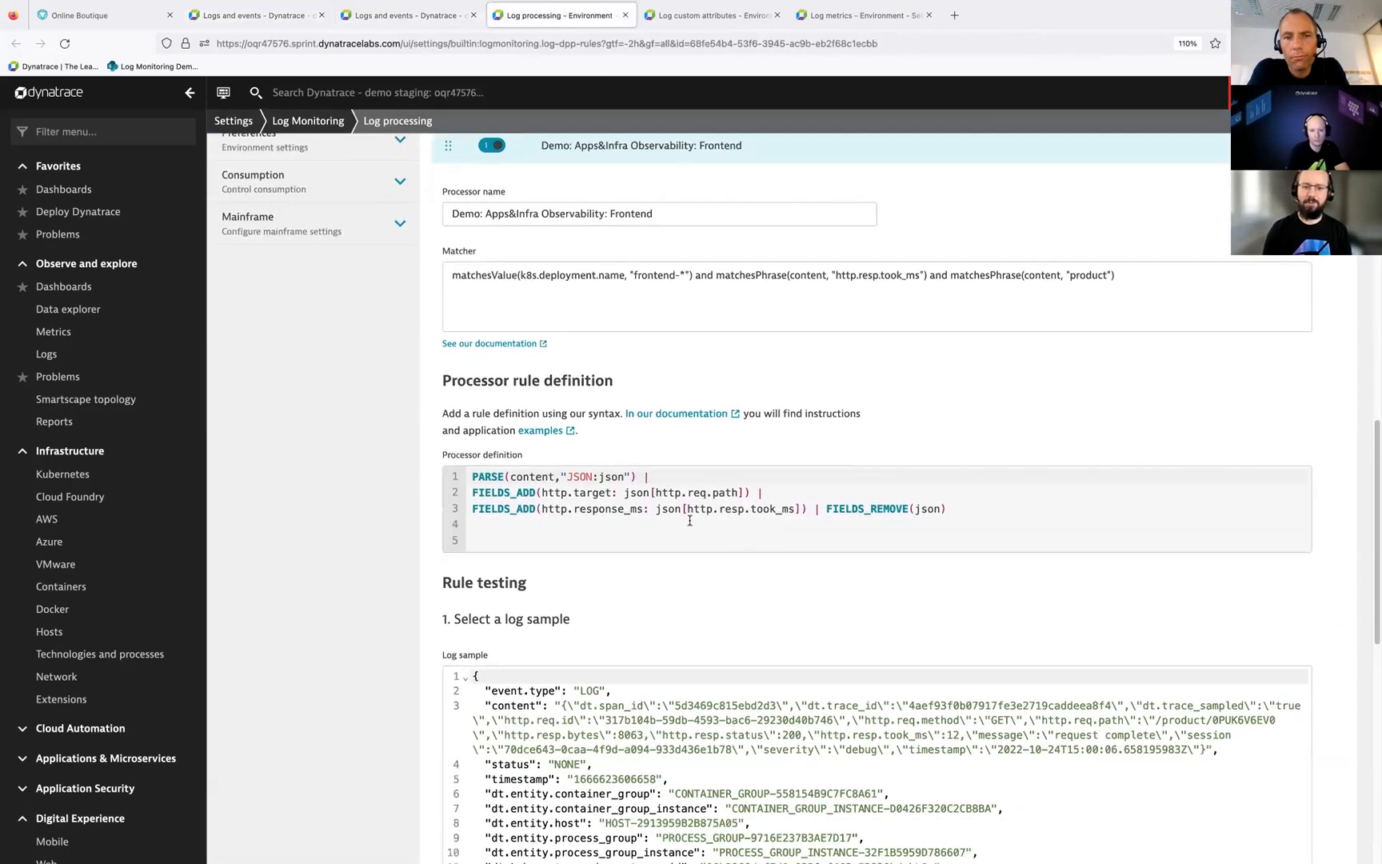
scroll(632, 516, up, 1)
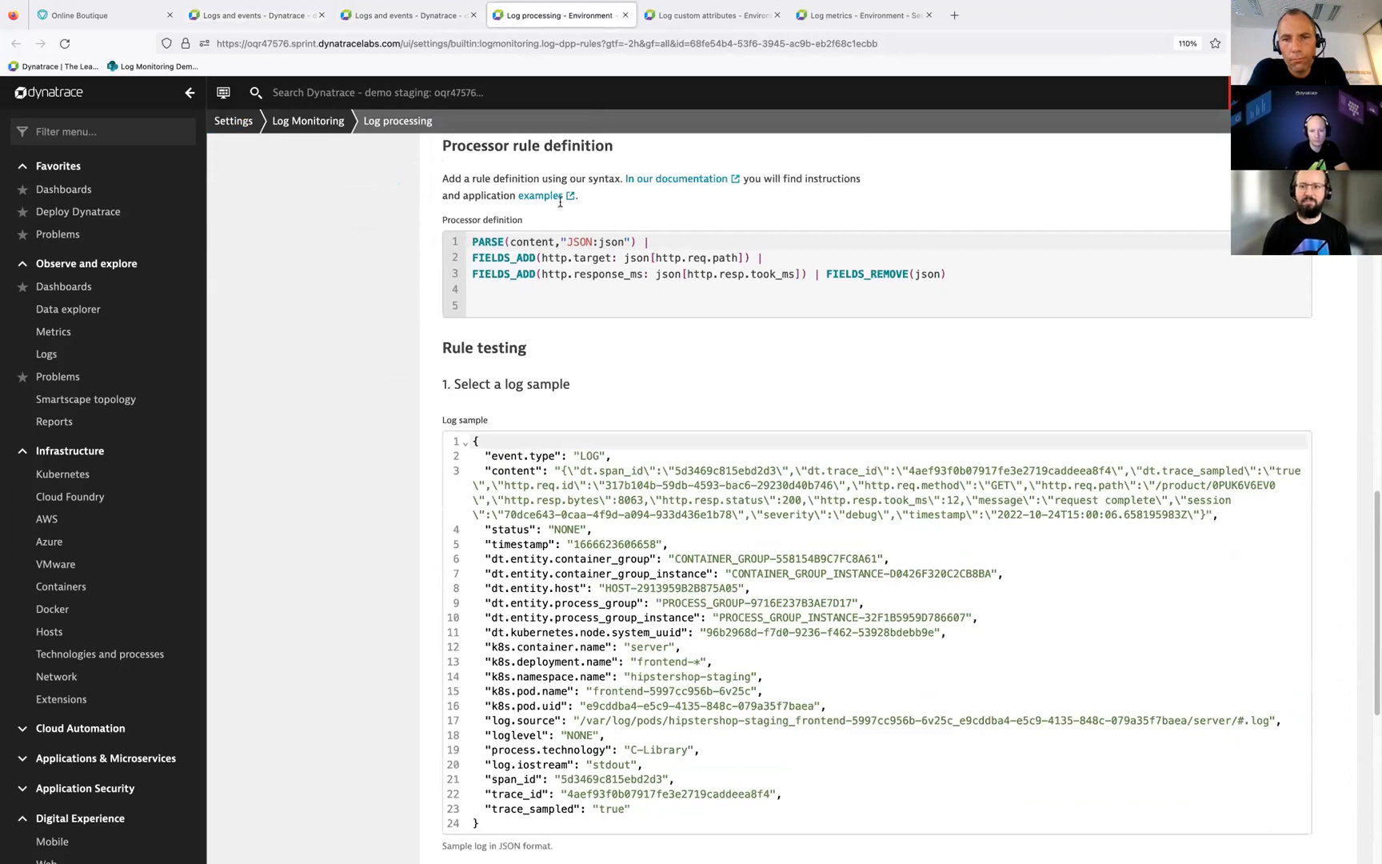
click(720, 26)
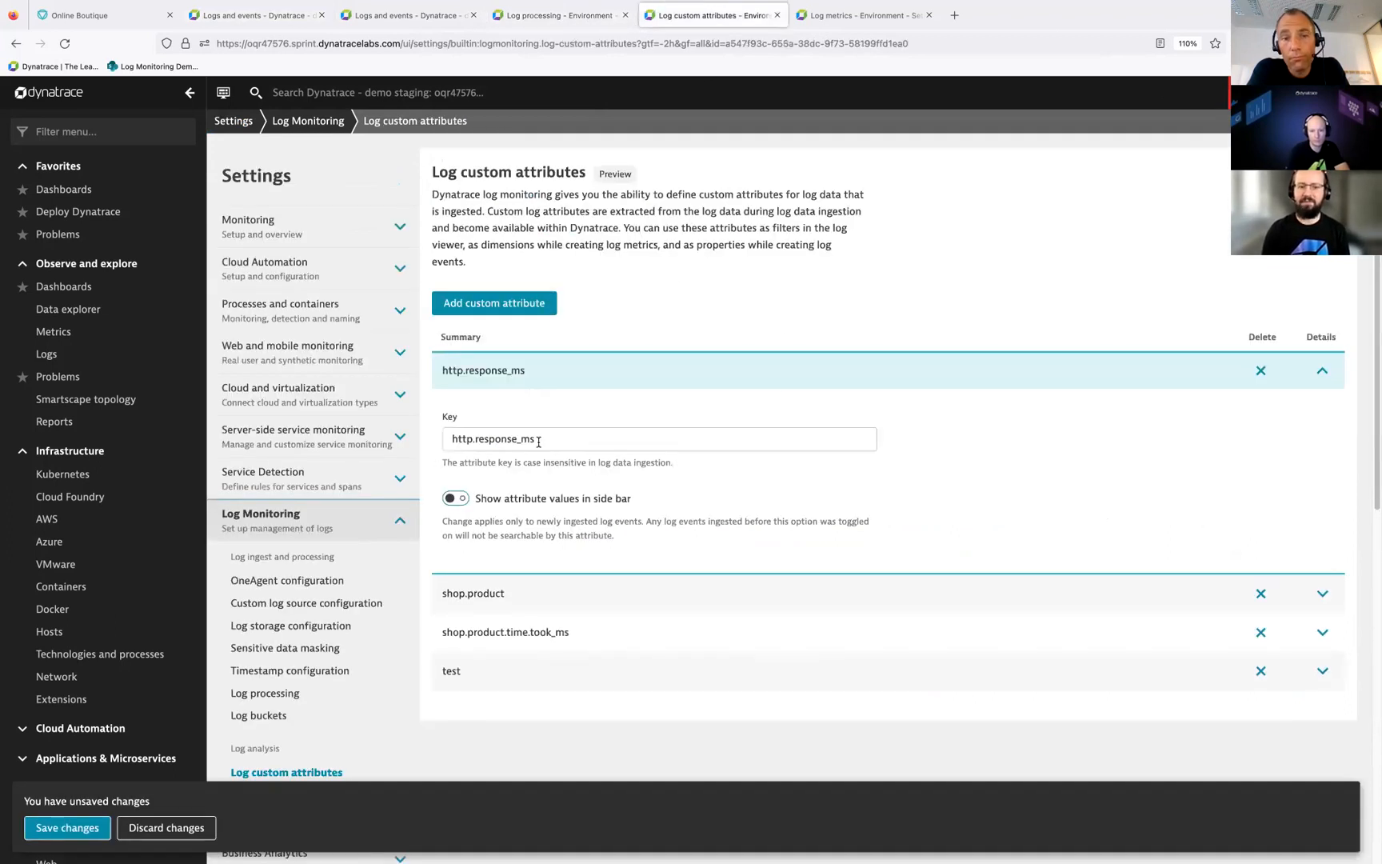
Step: Copy the log metric name log.http.product.response_ms, chart that metric in Data explorer and return to the product path log query
click(879, 19)
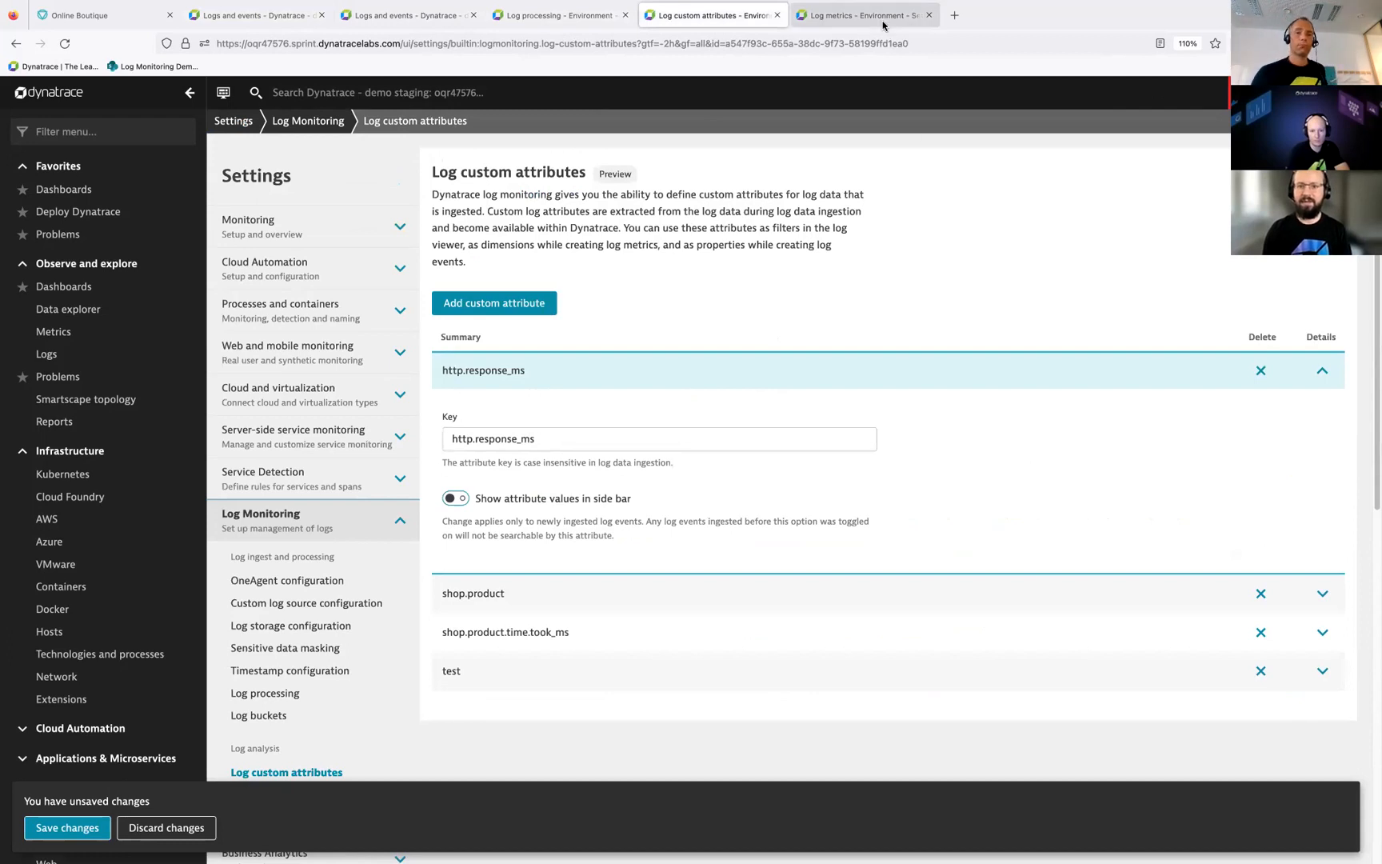
triple_click(586, 308)
key(ctrl+c)
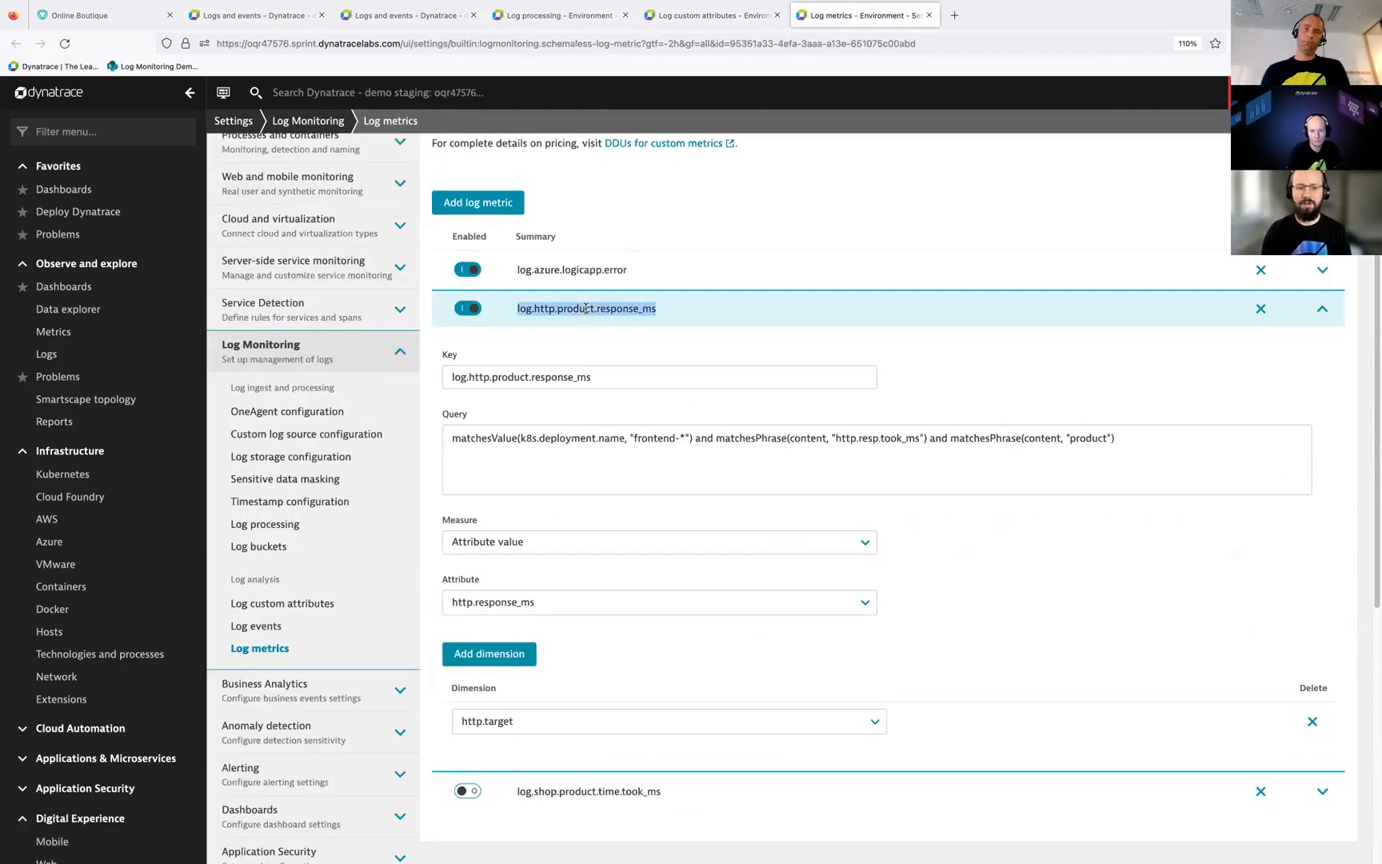
click(83, 310)
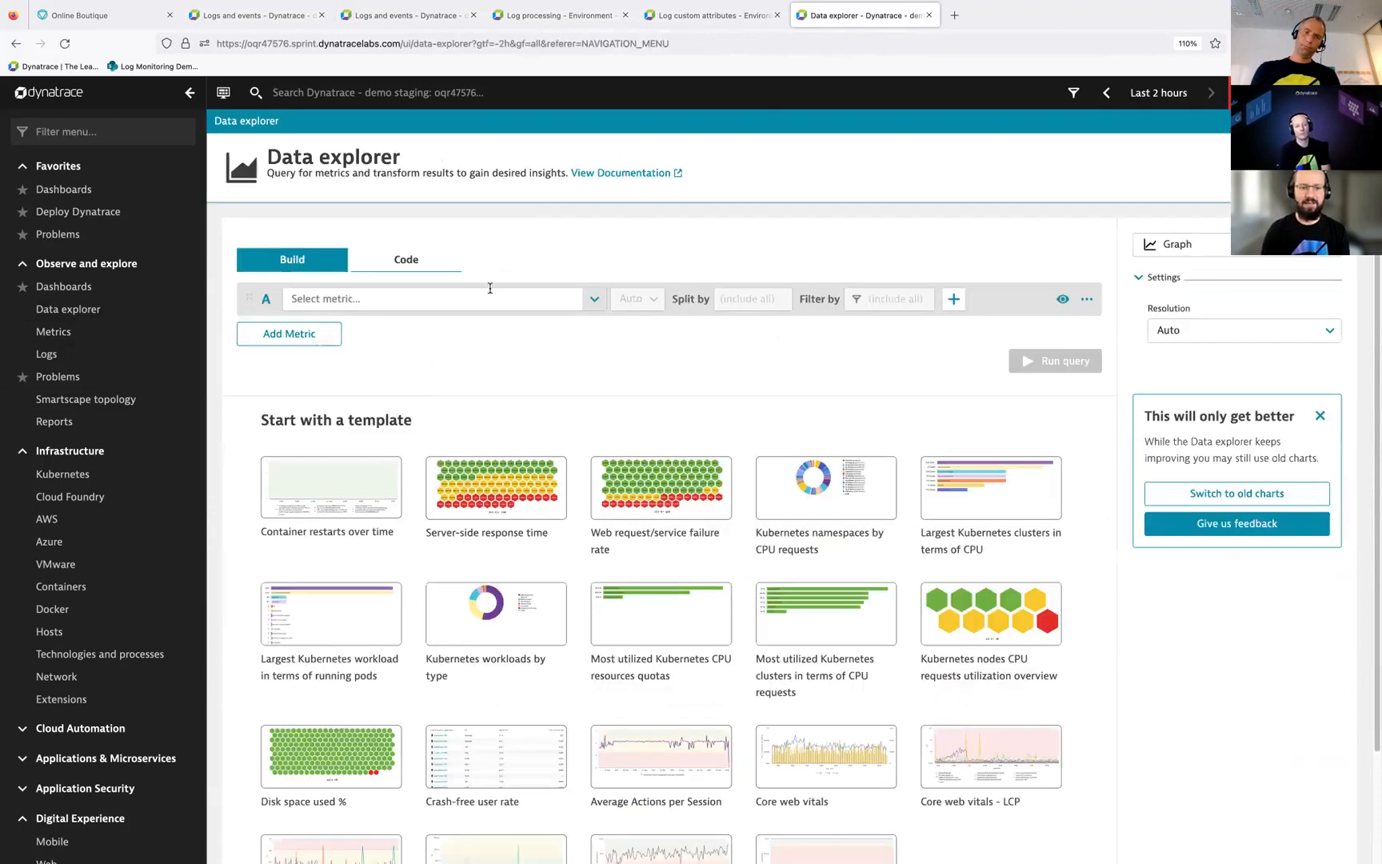
click(489, 295)
key(ctrl+v)
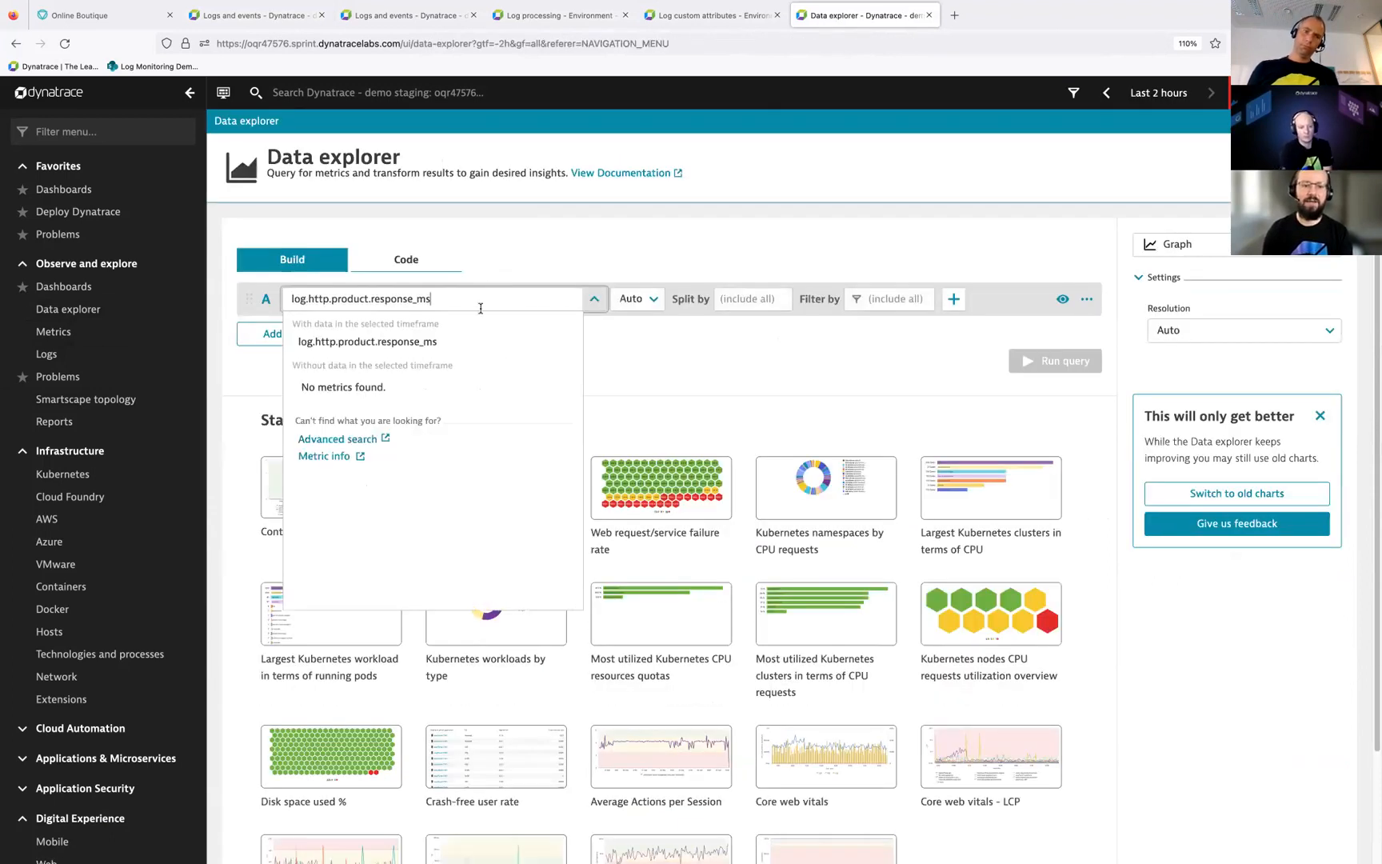
click(432, 339)
click(1043, 370)
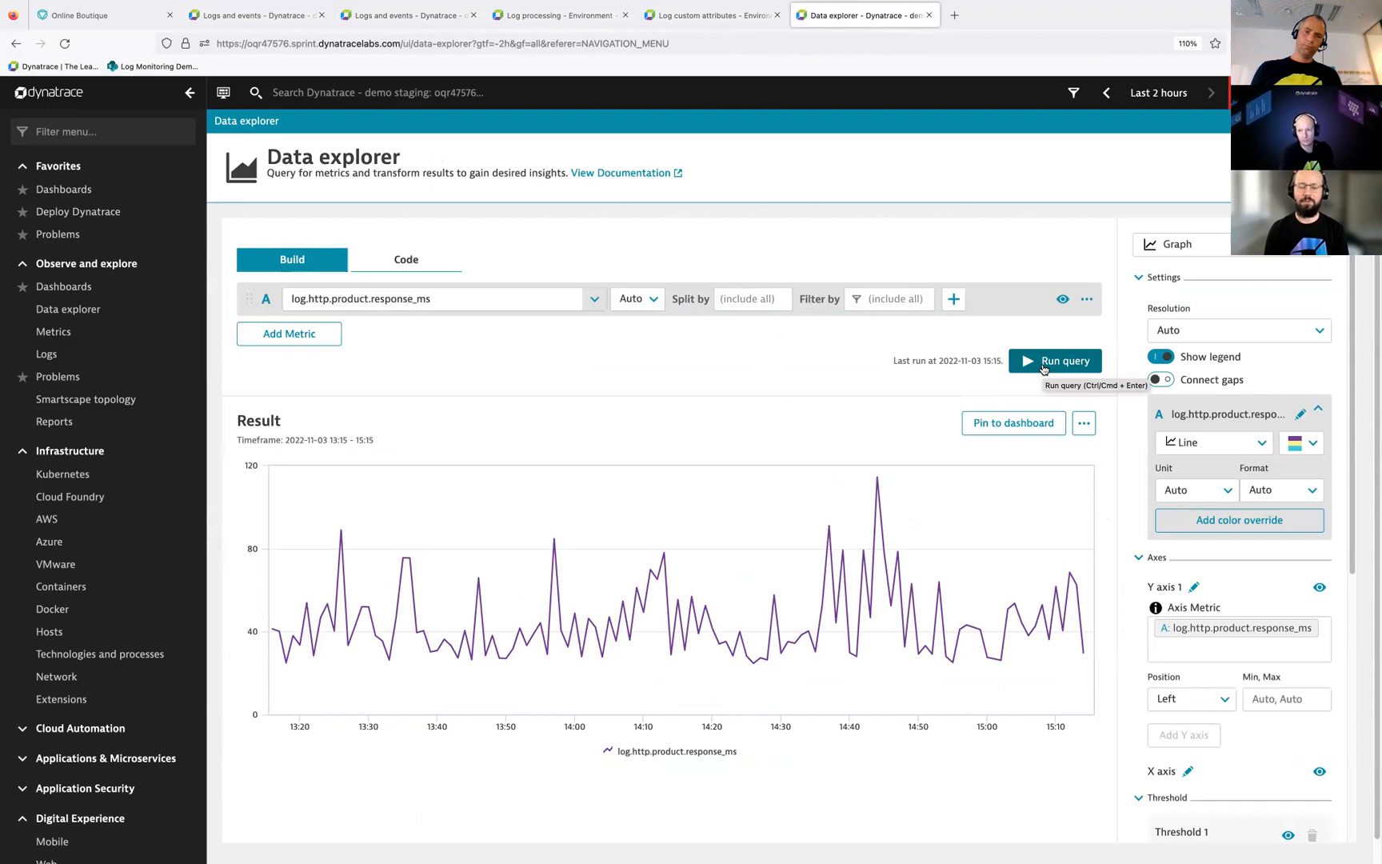
click(262, 20)
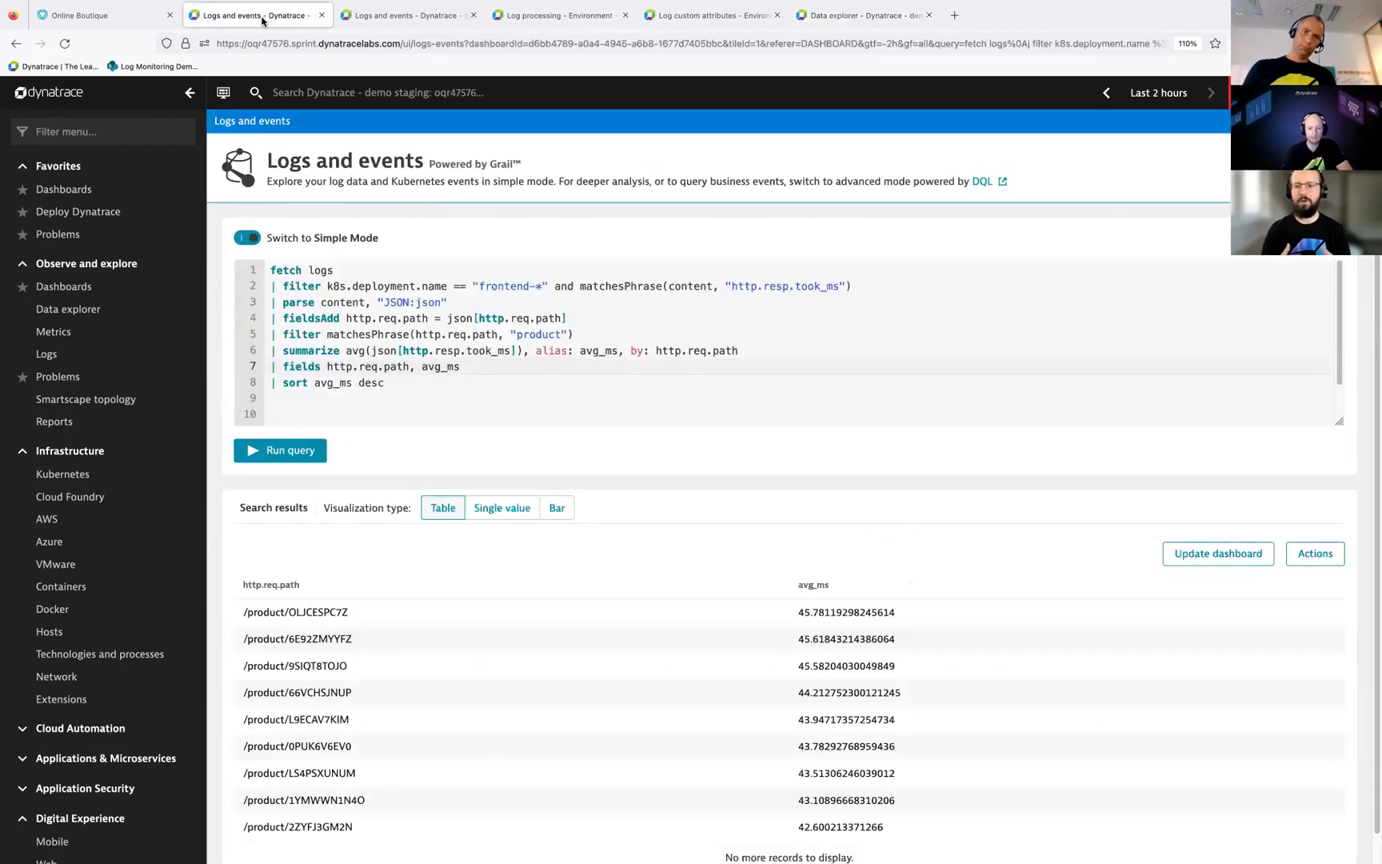